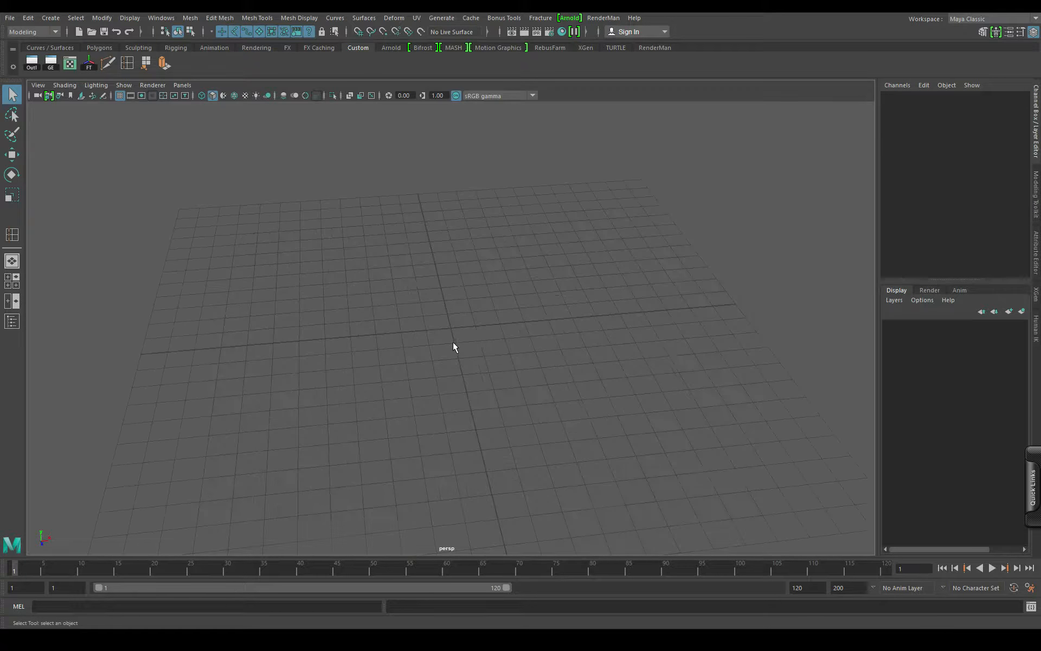
Step: Create a polygon cylinder and move it along the X axis to about -7.5
{"action": "left_click_drag", "start_coordinate": [453, 341], "coordinate": [425, 347], "text": "alt"}
{"action": "scroll", "coordinate": [396, 352], "scroll_direction": "down", "scroll_amount": 4}
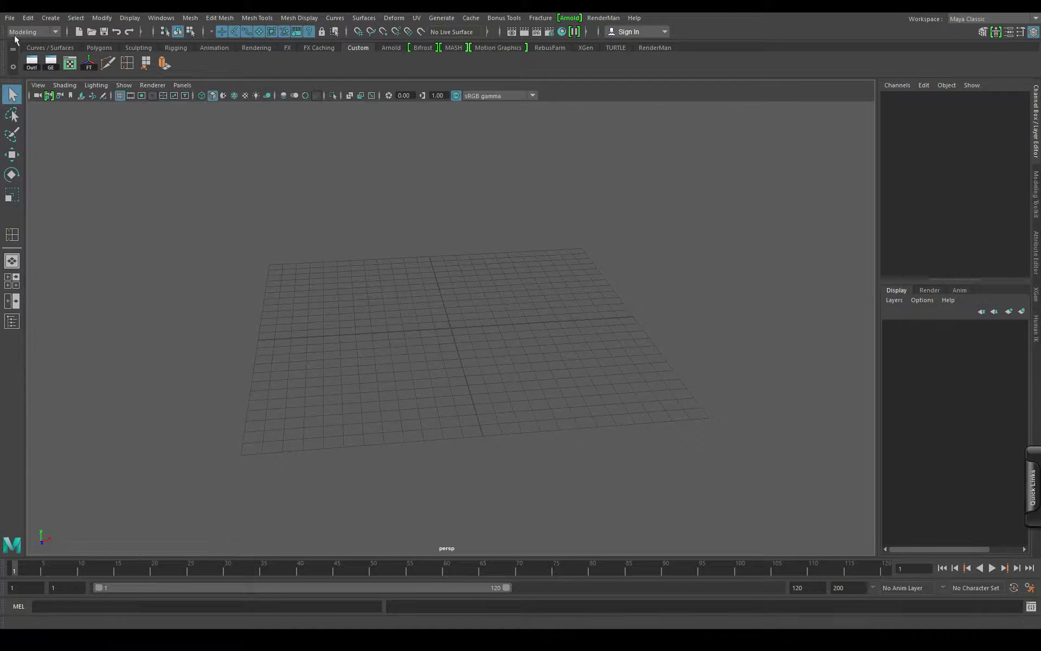
{"action": "left_click", "coordinate": [50, 18]}
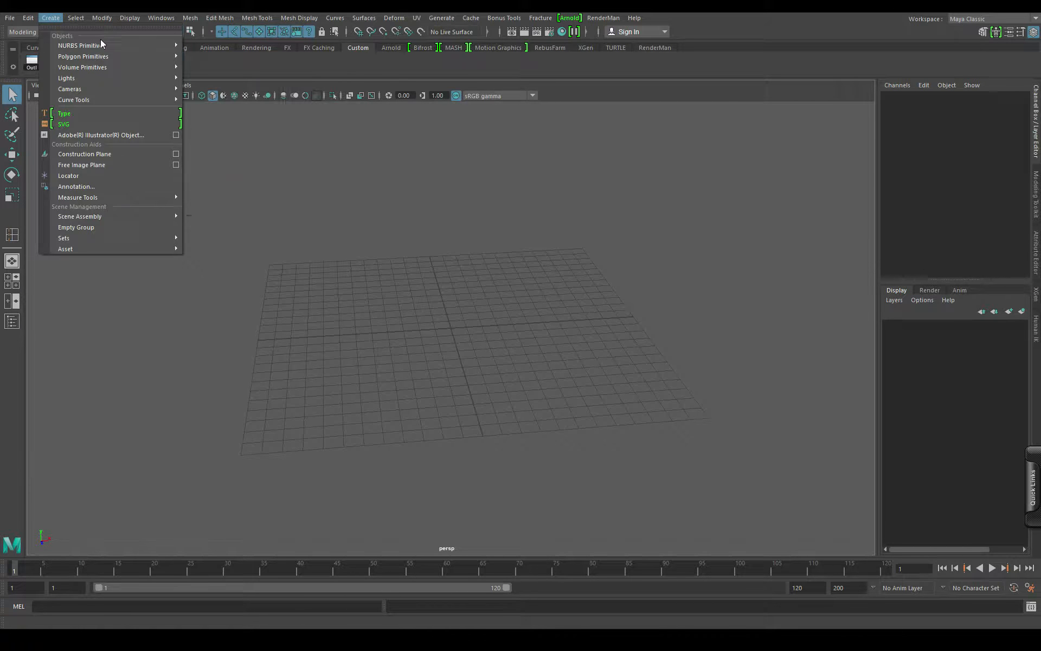
{"action": "mouse_move", "coordinate": [86, 55]}
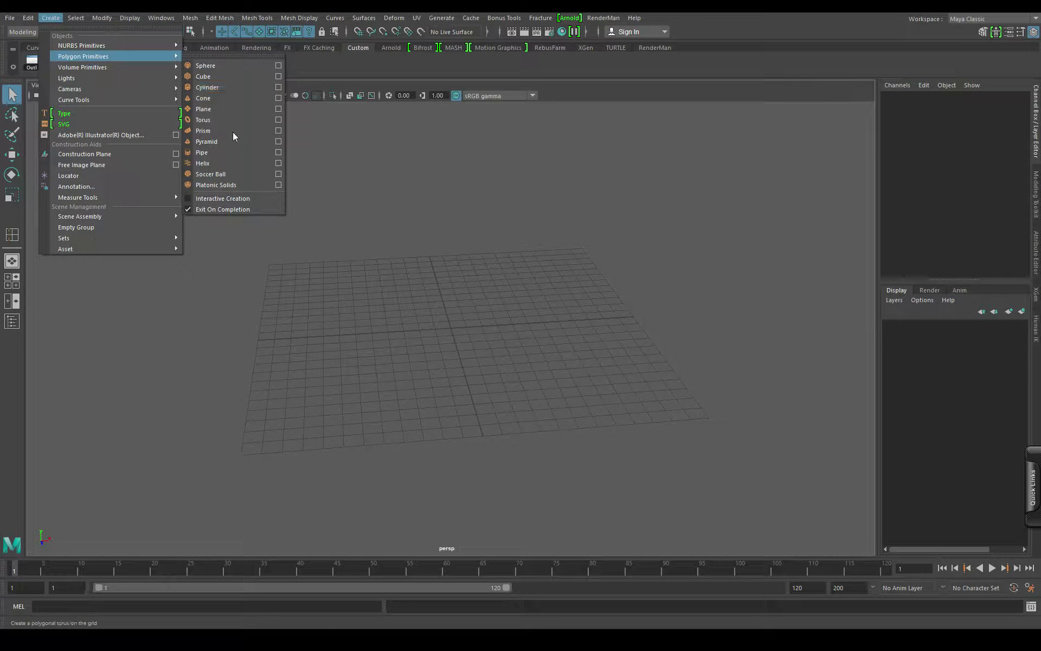
{"action": "left_click", "coordinate": [217, 89]}
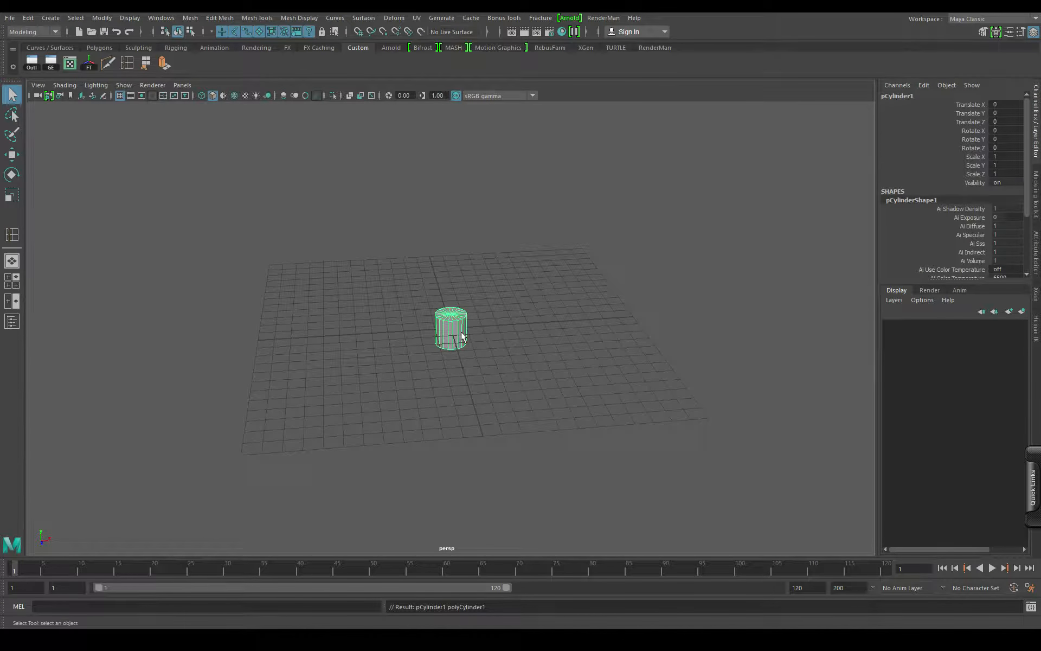
{"action": "key", "text": "w"}
{"action": "left_click_drag", "start_coordinate": [507, 327], "coordinate": [391, 349]}
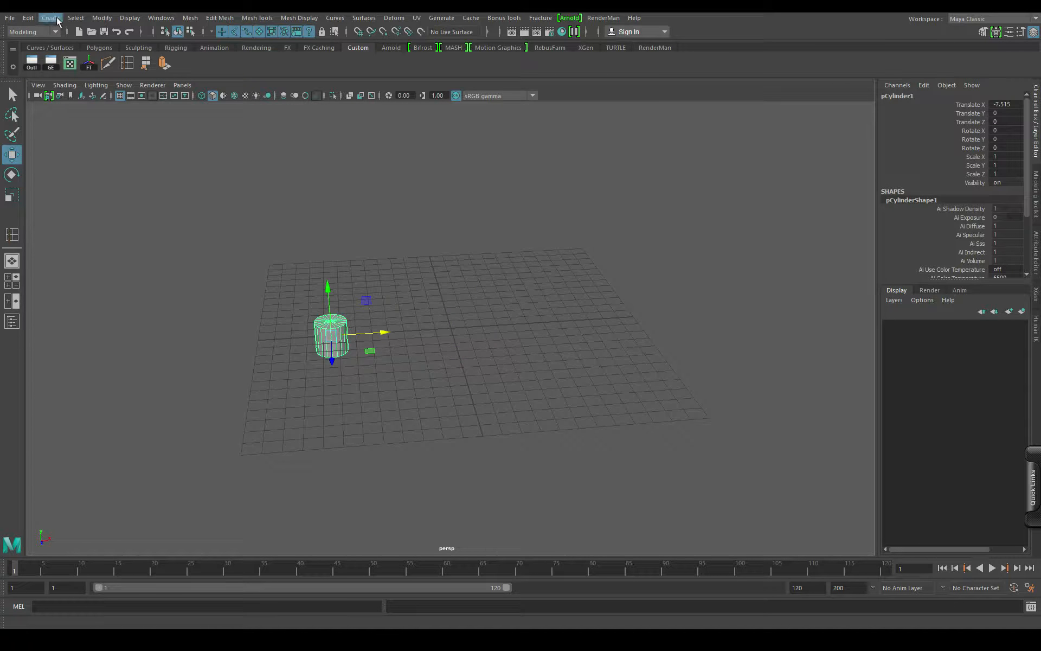
Step: Create a polygon sphere at the center of the grid
{"action": "left_click", "coordinate": [51, 18]}
{"action": "mouse_move", "coordinate": [81, 56]}
{"action": "left_click", "coordinate": [217, 65]}
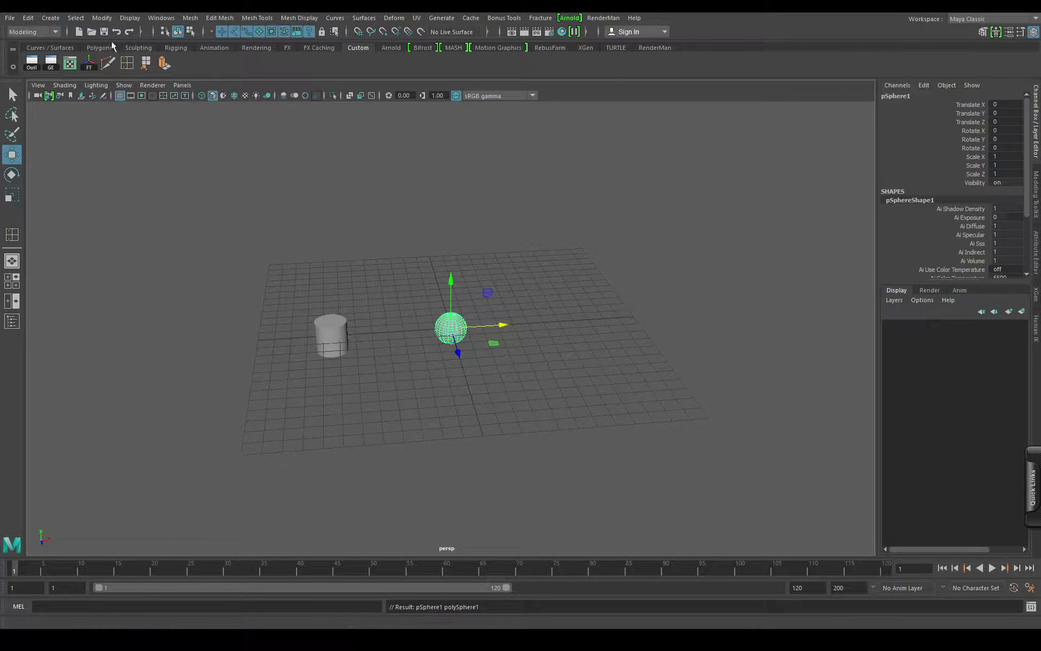
Step: Create a polygon cube and move it along the X axis to about -3.65, between the cylinder and sphere
{"action": "left_click", "coordinate": [50, 17]}
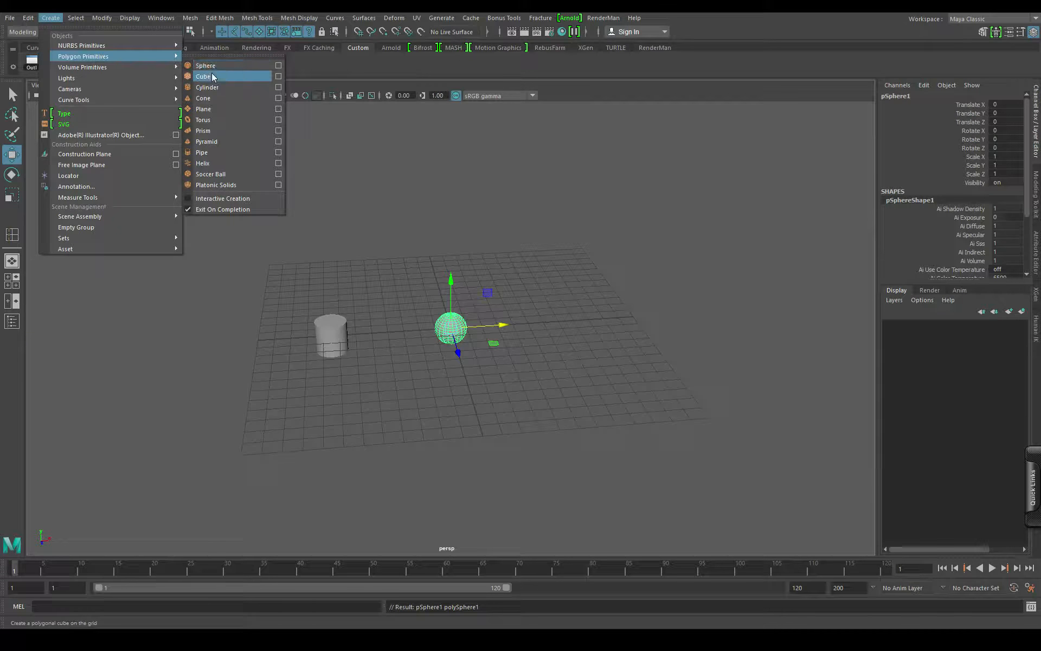
{"action": "left_click", "coordinate": [216, 77]}
{"action": "left_click_drag", "start_coordinate": [522, 325], "coordinate": [451, 331]}
{"action": "scroll", "coordinate": [434, 382], "scroll_direction": "up", "scroll_amount": 6}
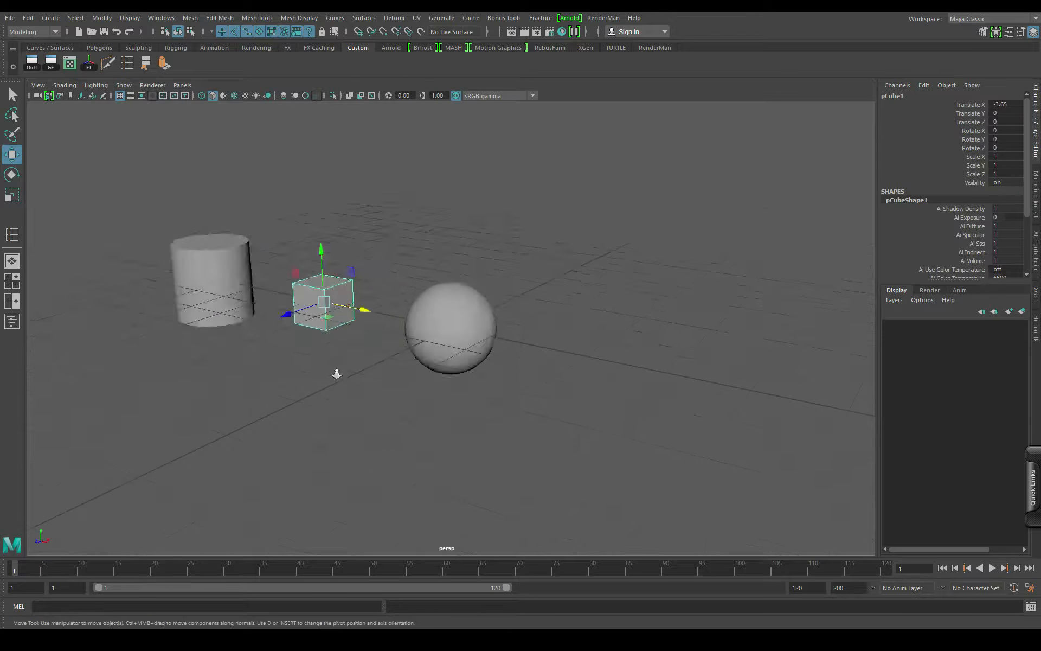
{"action": "left_click_drag", "start_coordinate": [336, 373], "coordinate": [356, 405], "text": "alt"}
{"action": "middle_click_drag", "start_coordinate": [356, 405], "coordinate": [359, 396], "text": "alt"}
Step: Select the cylinder and expand its polyCylinder1 input to view its creation settings
{"action": "left_click", "coordinate": [326, 363]}
{"action": "left_click_drag", "start_coordinate": [474, 481], "coordinate": [606, 413], "text": "alt"}
{"action": "scroll", "coordinate": [931, 146], "scroll_direction": "down", "scroll_amount": 3}
{"action": "scroll", "coordinate": [930, 145], "scroll_direction": "up", "scroll_amount": 3}
{"action": "scroll", "coordinate": [929, 147], "scroll_direction": "down", "scroll_amount": 3}
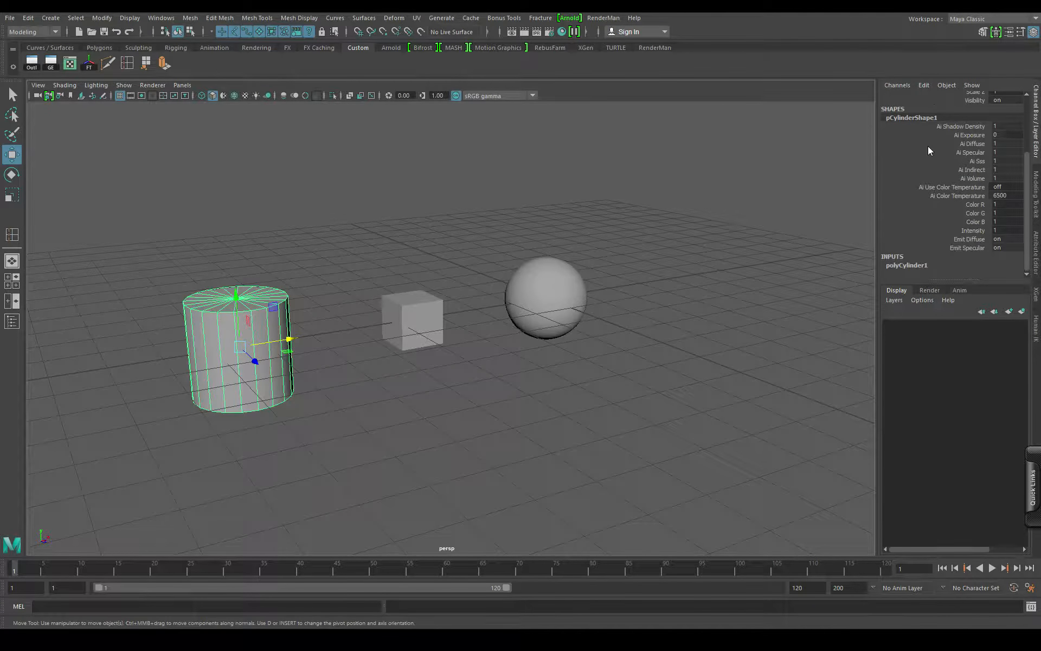
{"action": "key", "text": "ctrl+a"}
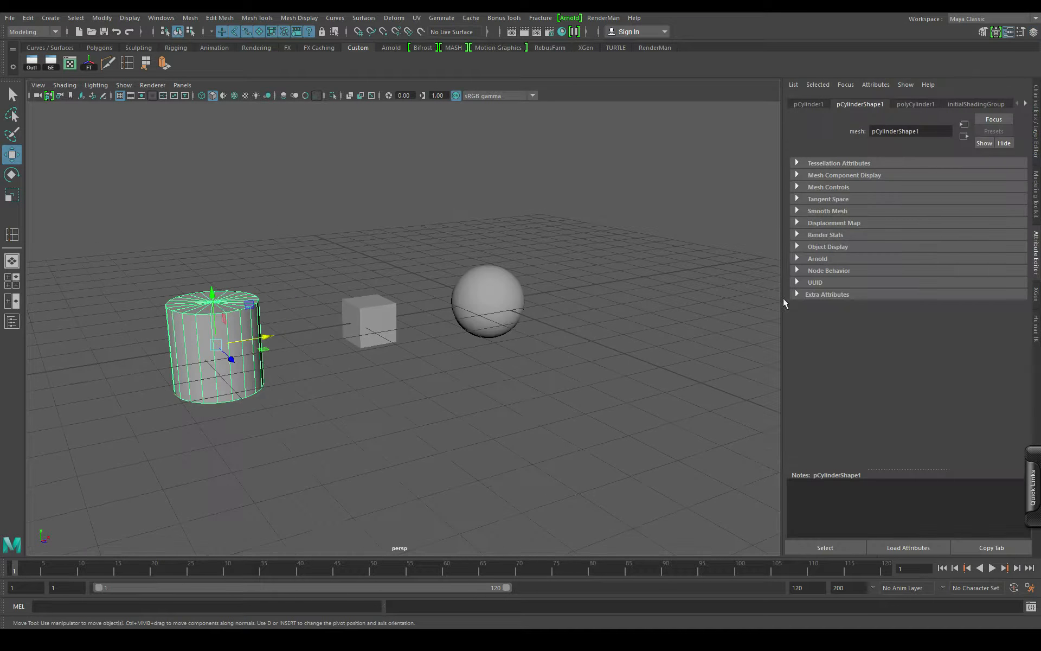
{"action": "key", "text": "ctrl+a"}
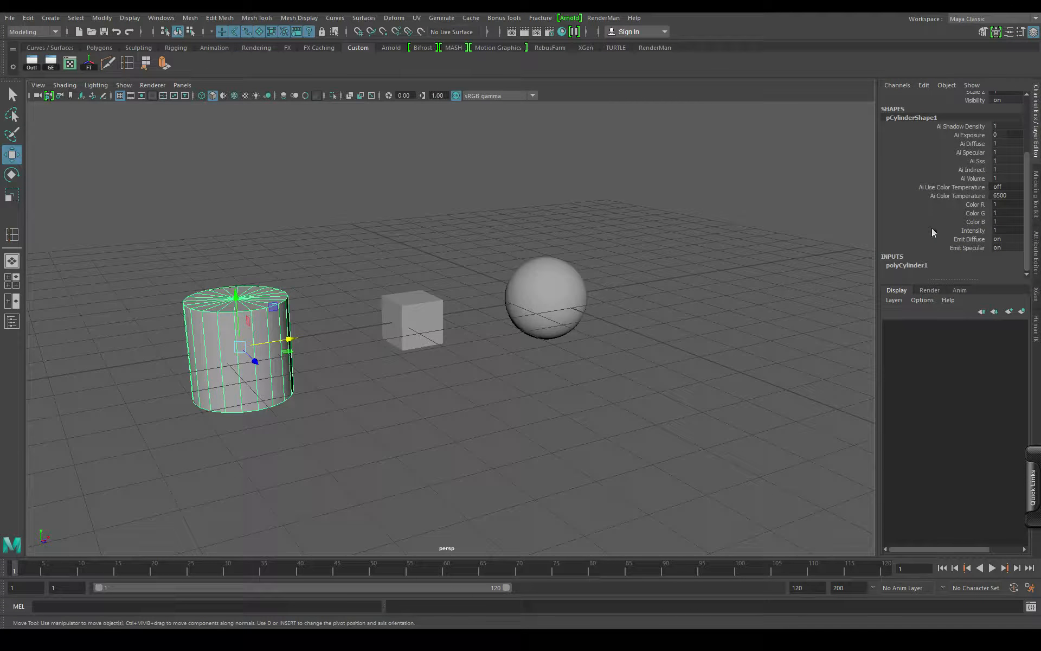
{"action": "left_click", "coordinate": [908, 264]}
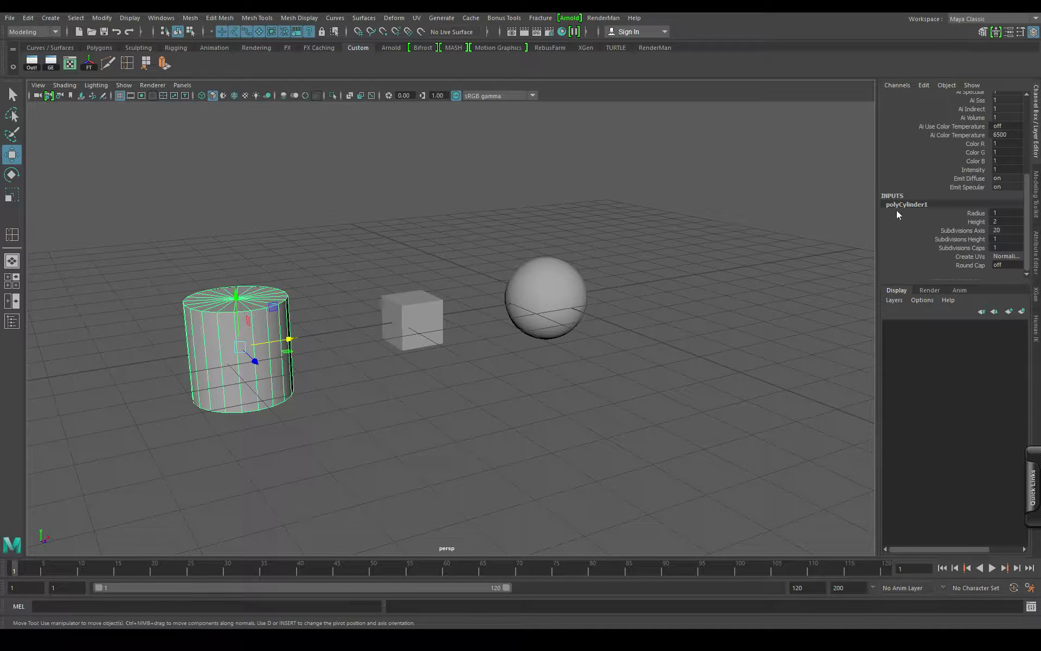
Step: Enlarge the sphere by increasing the Radius in its polySphere1 creation settings
{"action": "left_click", "coordinate": [396, 320]}
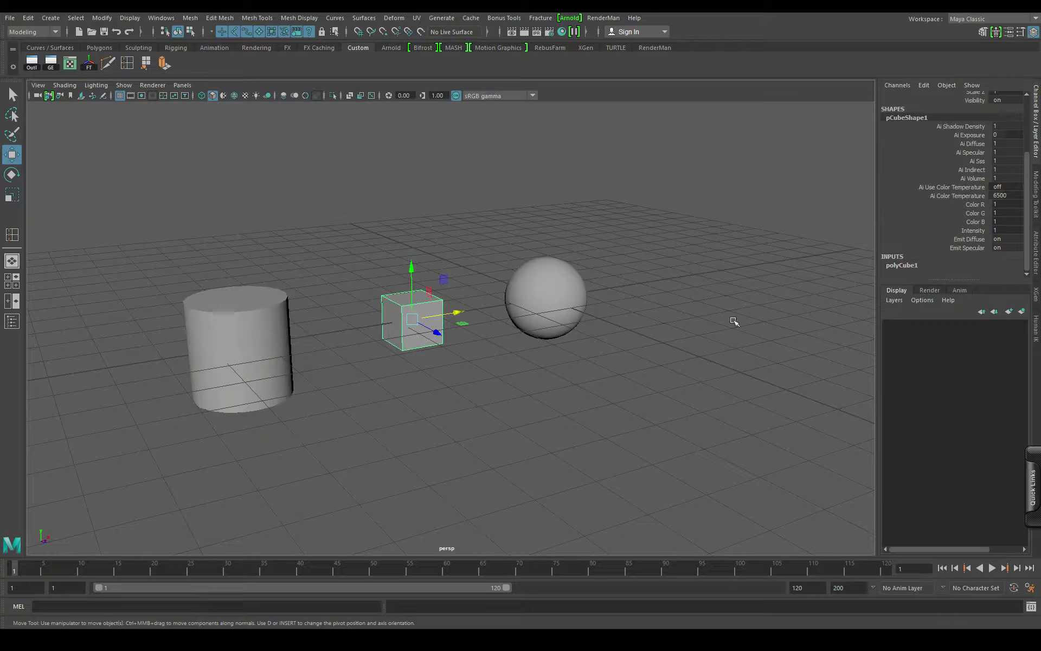
{"action": "left_click", "coordinate": [547, 299]}
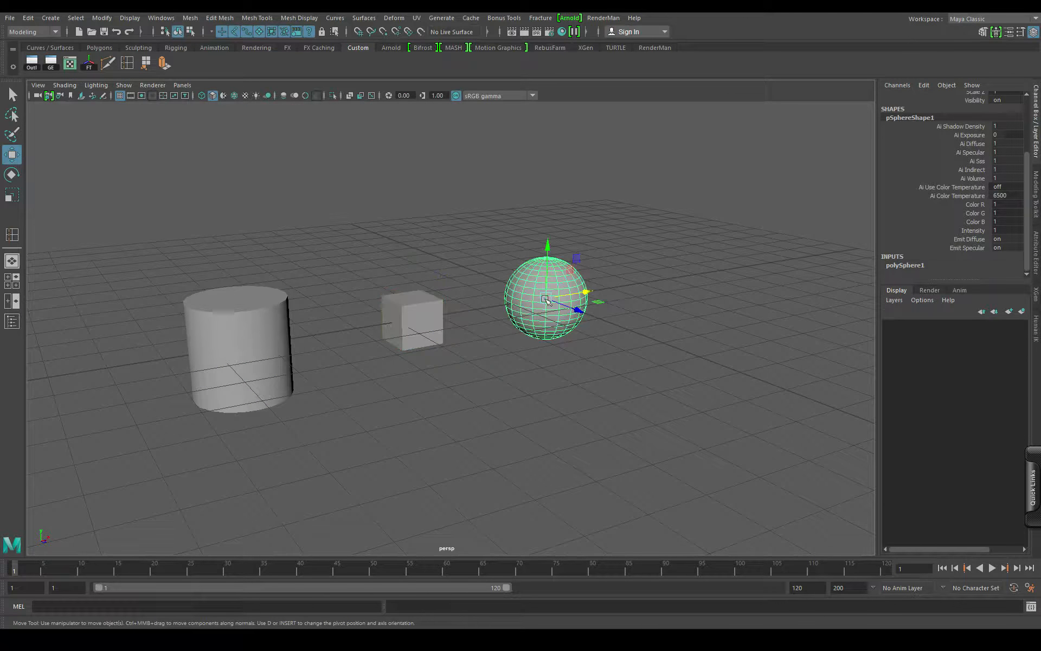
{"action": "left_click", "coordinate": [905, 267]}
{"action": "left_click", "coordinate": [976, 239]}
{"action": "middle_click_drag", "start_coordinate": [708, 304], "coordinate": [707, 313]}
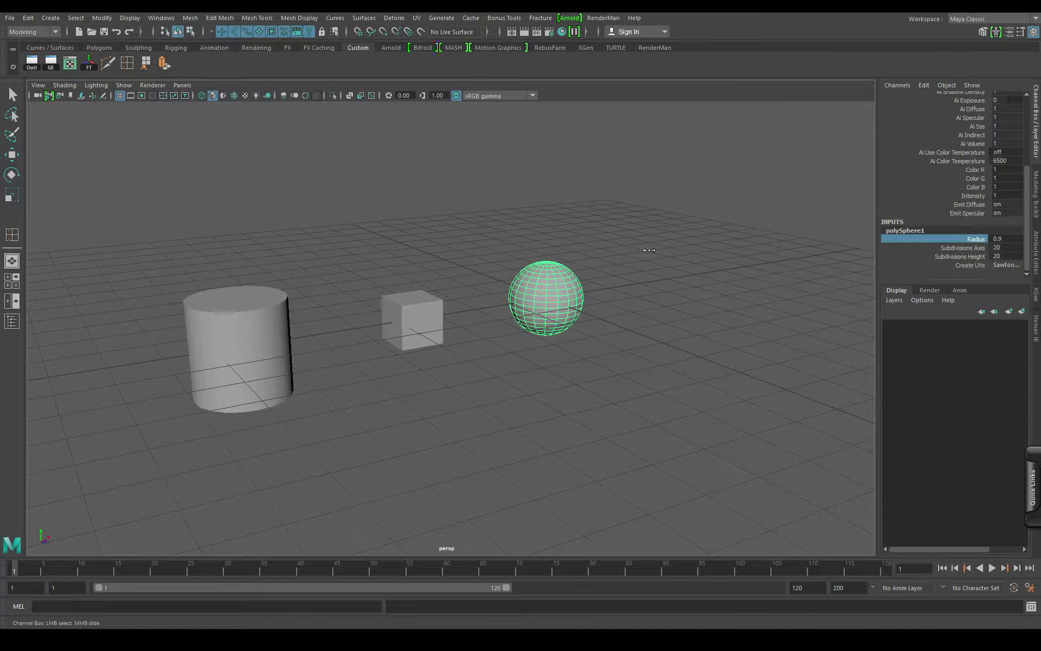
{"action": "middle_click_drag", "start_coordinate": [649, 250], "coordinate": [675, 217]}
Step: Reduce the sphere's Subdivisions Axis and Subdivisions Height to give it large, coarse faces
{"action": "left_click", "coordinate": [963, 248]}
{"action": "middle_click_drag", "start_coordinate": [759, 271], "coordinate": [705, 271]}
{"action": "left_click", "coordinate": [960, 256]}
{"action": "middle_click_drag", "start_coordinate": [766, 294], "coordinate": [701, 293]}
Step: Try setting the cube's Subdivisions Width to 4 in its polyCube1 creation settings
{"action": "left_click_drag", "start_coordinate": [390, 337], "coordinate": [421, 347], "text": "alt"}
{"action": "left_click", "coordinate": [418, 328]}
{"action": "key", "text": "w"}
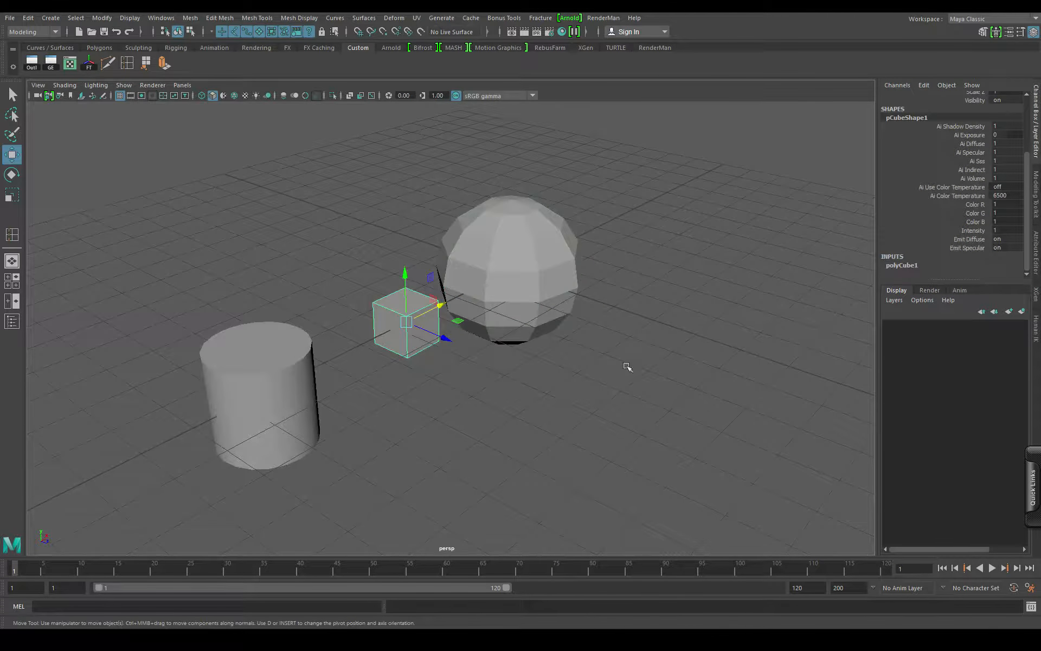
{"action": "left_click", "coordinate": [898, 266]}
{"action": "scroll", "coordinate": [937, 221], "scroll_direction": "down", "scroll_amount": 2}
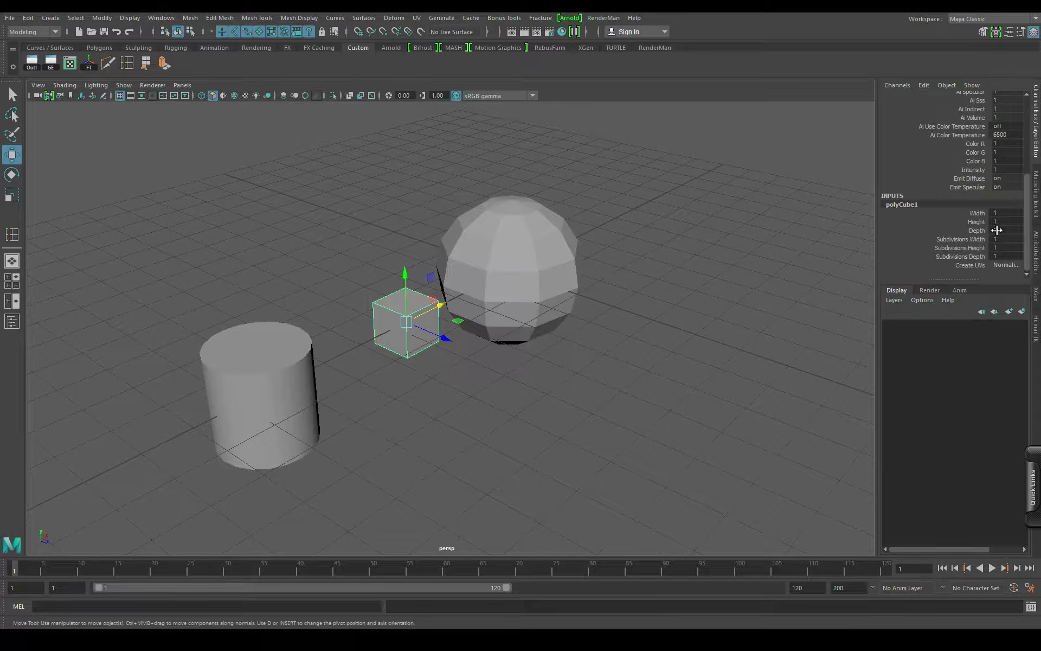
{"action": "left_click", "coordinate": [963, 239]}
{"action": "middle_click_drag", "start_coordinate": [809, 309], "coordinate": [739, 351]}
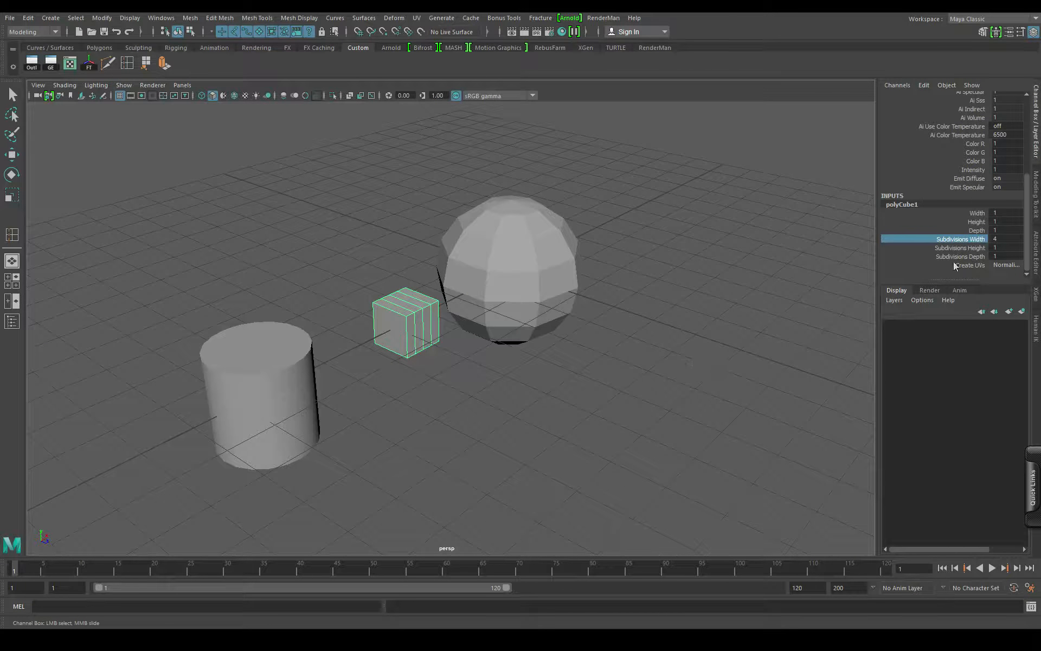
Step: Undo the change to the cube's width subdivisions
{"action": "left_click", "coordinate": [960, 248]}
{"action": "key", "text": "ctrl+z"}
{"action": "key", "text": "ctrl+z"}
{"action": "key", "text": "ctrl+z"}
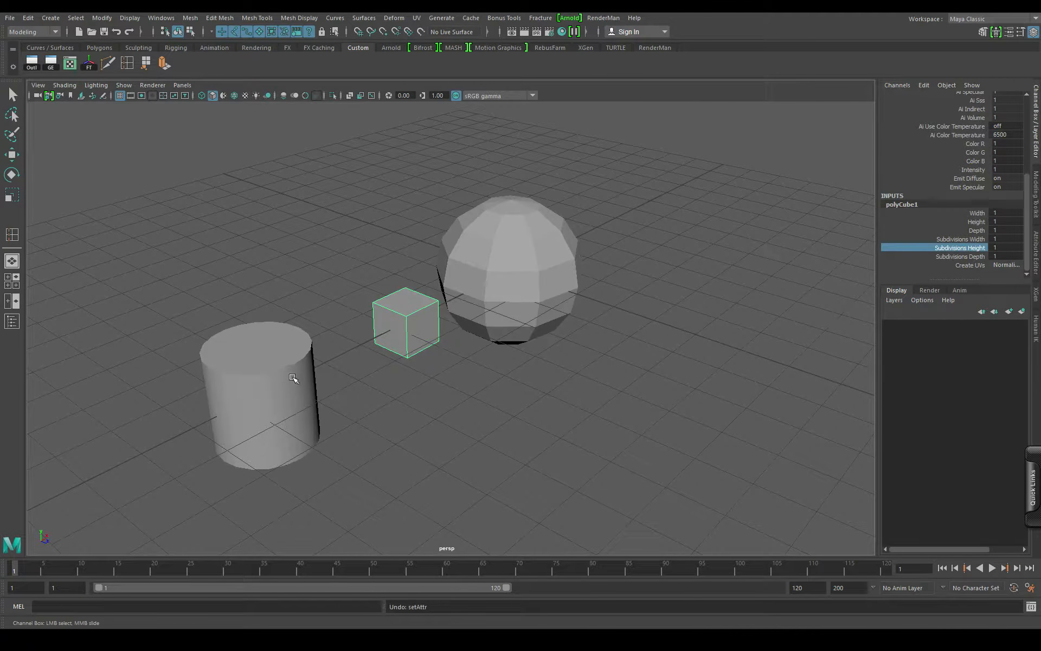
Step: Set the cylinder's Radius to 1.7 and Height to 4.9 in its polyCylinder1 creation settings
{"action": "left_click", "coordinate": [292, 378]}
{"action": "key", "text": "w"}
{"action": "left_click", "coordinate": [905, 264]}
{"action": "scroll", "coordinate": [901, 258], "scroll_direction": "down", "scroll_amount": 3}
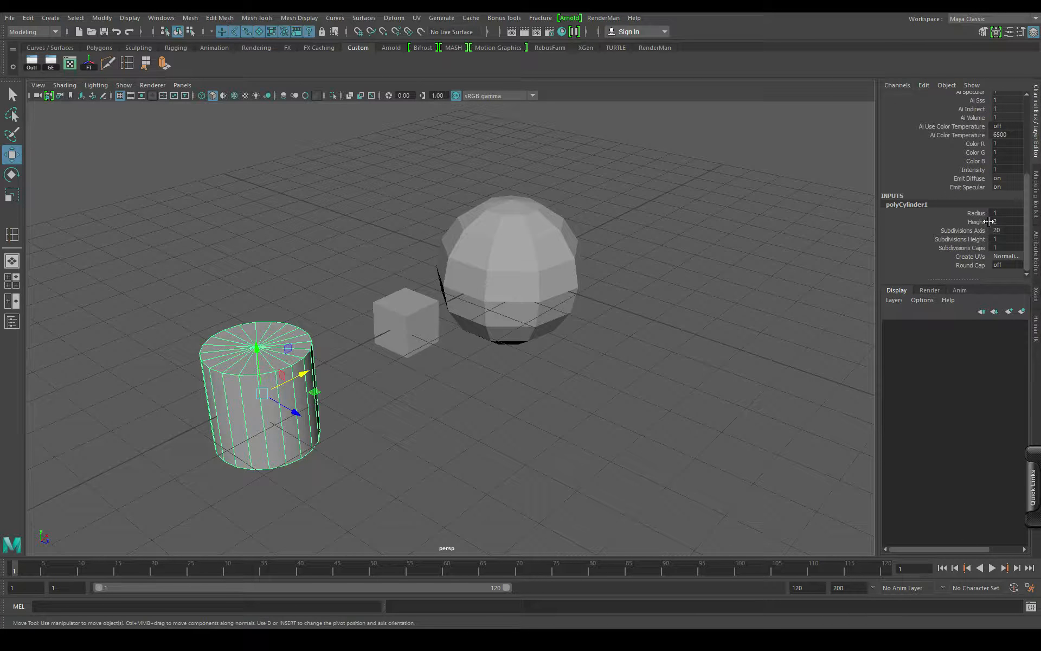
{"action": "left_click", "coordinate": [970, 212]}
{"action": "middle_click_drag", "start_coordinate": [744, 355], "coordinate": [945, 260]}
{"action": "left_click", "coordinate": [976, 221]}
{"action": "middle_click_drag", "start_coordinate": [765, 344], "coordinate": [780, 339]}
Step: Try a different Subdivisions Axis value on the cylinder and undo that change
{"action": "left_click", "coordinate": [972, 230]}
{"action": "middle_click_drag", "start_coordinate": [705, 377], "coordinate": [744, 382]}
{"action": "left_click", "coordinate": [962, 248]}
{"action": "key", "text": "ctrl+z"}
Step: Check the Create UVs options of the cylinder, close them without choosing one, and reselect the cylinder
{"action": "left_click", "coordinate": [1010, 255]}
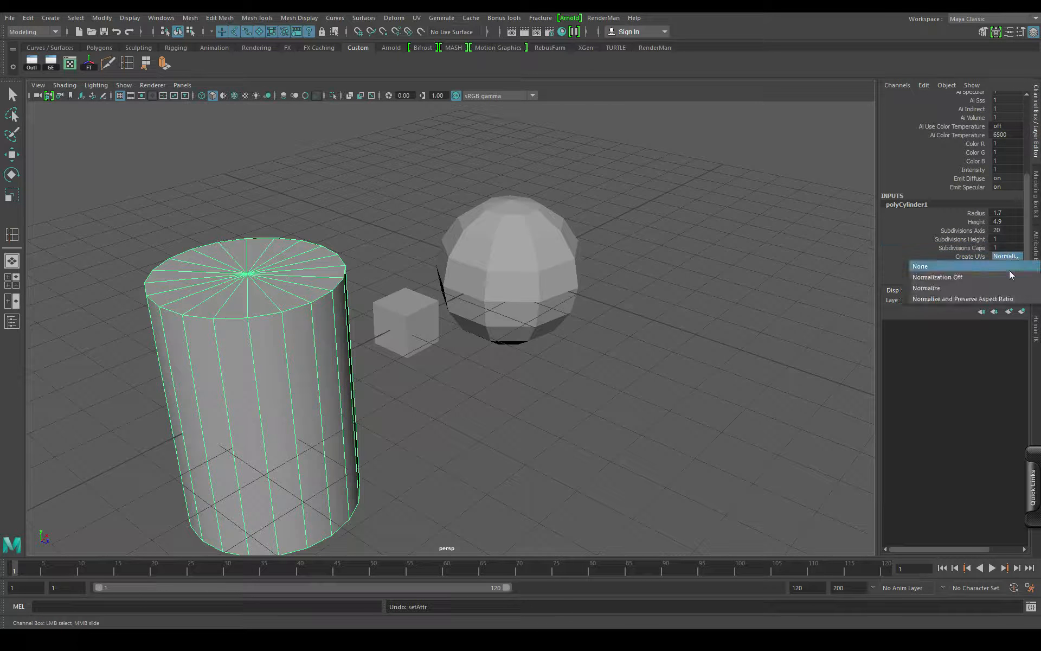
{"action": "left_click", "coordinate": [738, 331]}
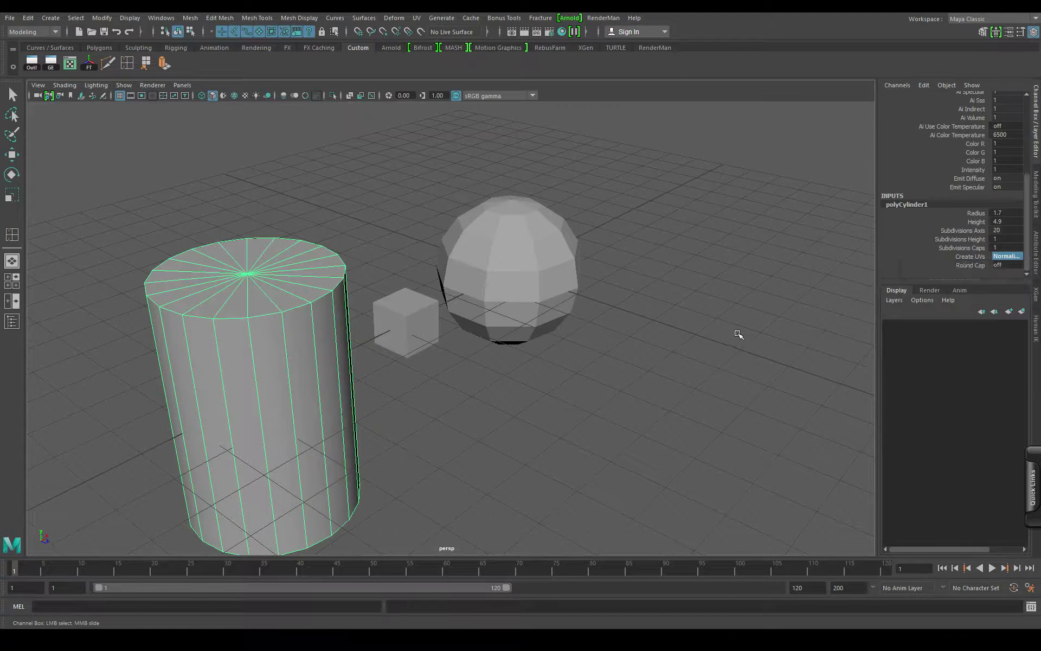
{"action": "left_click", "coordinate": [323, 356]}
{"action": "scroll", "coordinate": [967, 255], "scroll_direction": "down", "scroll_amount": 3}
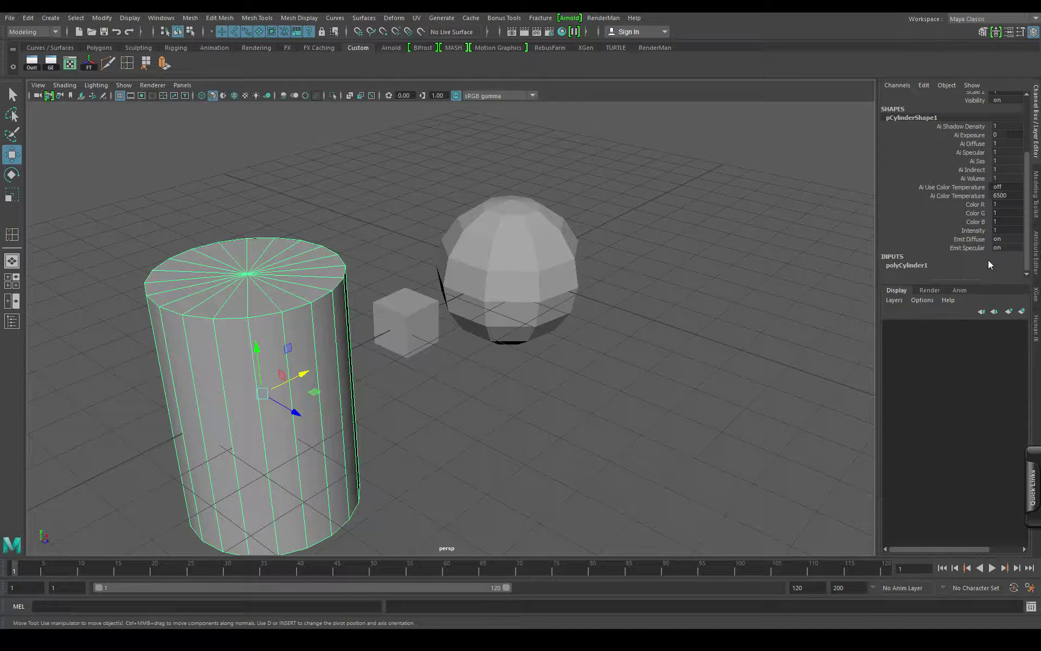
{"action": "scroll", "coordinate": [476, 339], "scroll_direction": "down", "scroll_amount": 8}
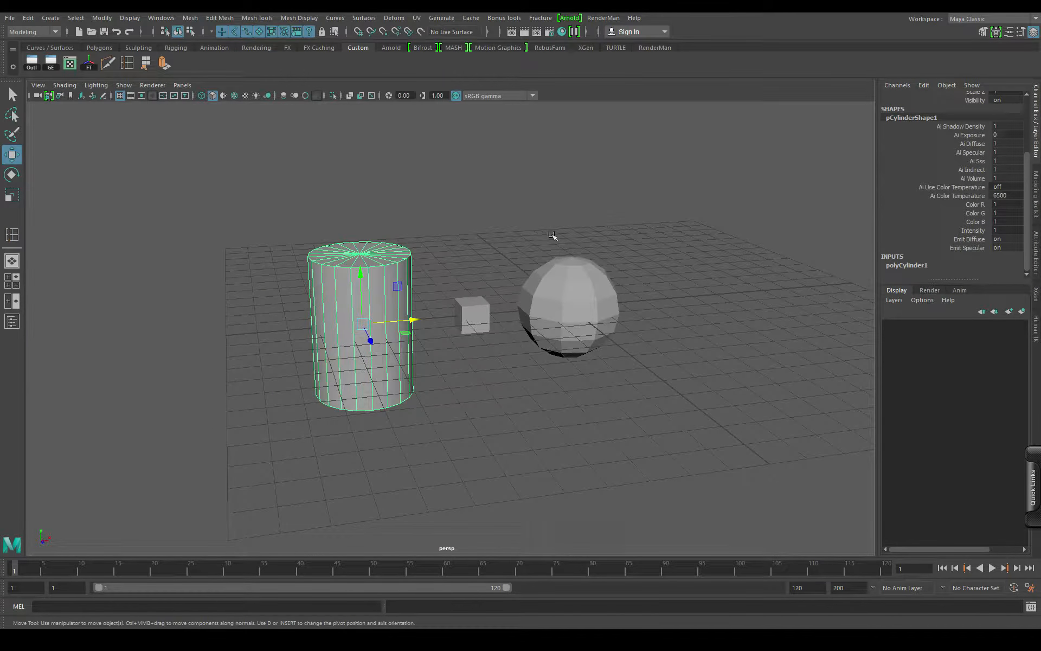
Step: Select the sphere and the cylinder in turn and compare their wireframes from several angles
{"action": "left_click_drag", "start_coordinate": [551, 234], "coordinate": [675, 377]}
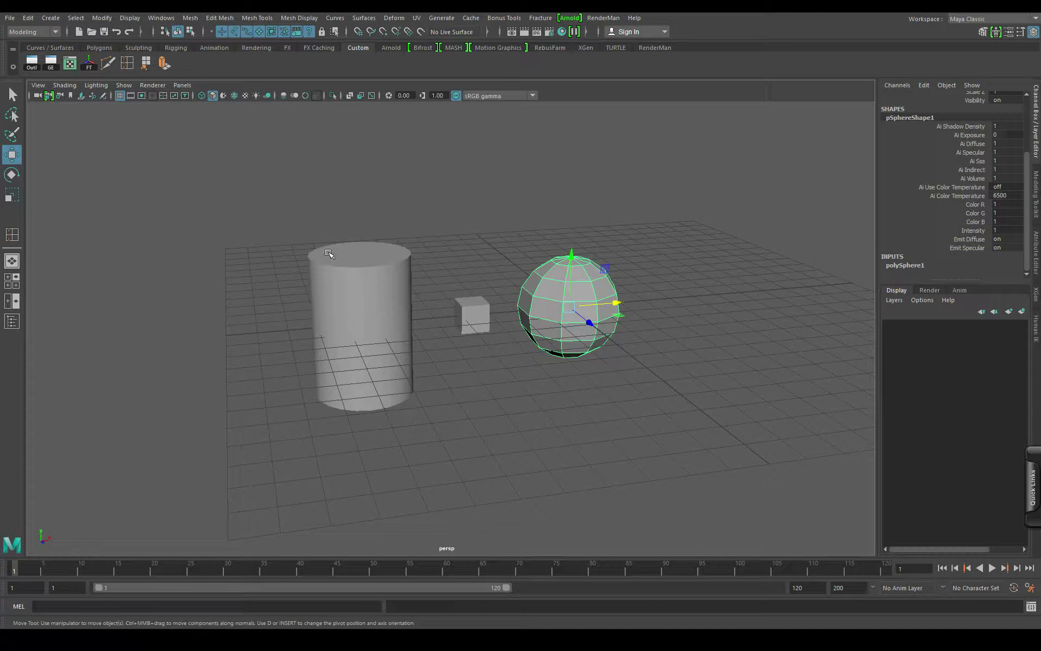
{"action": "left_click_drag", "start_coordinate": [269, 237], "coordinate": [353, 478]}
{"action": "scroll", "coordinate": [530, 436], "scroll_direction": "up", "scroll_amount": 5}
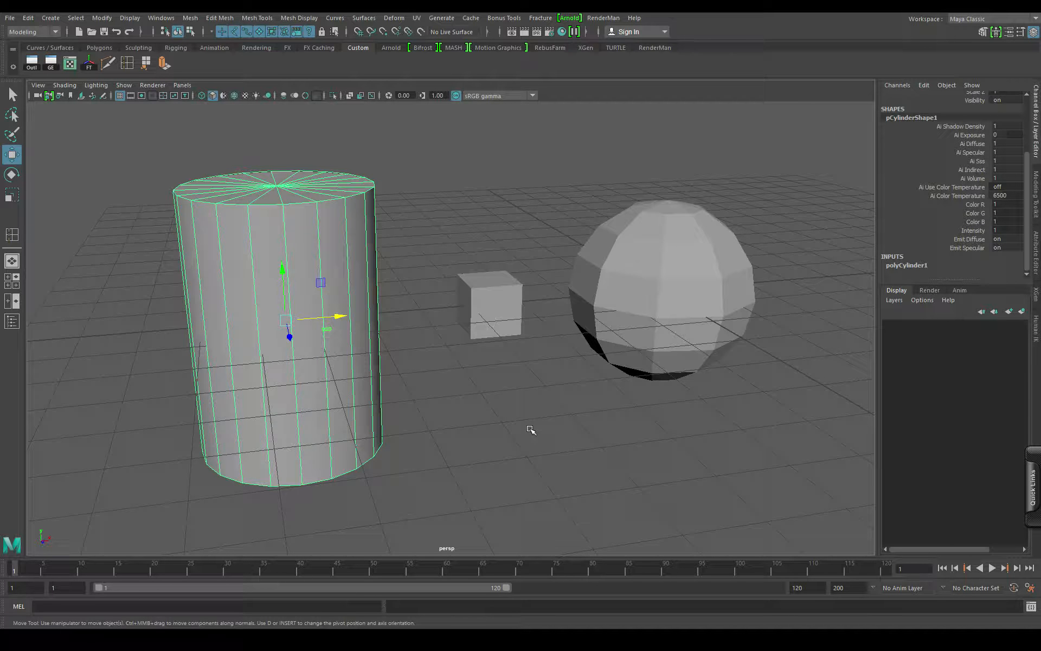
{"action": "scroll", "coordinate": [516, 400], "scroll_direction": "down", "scroll_amount": 5}
{"action": "left_click_drag", "start_coordinate": [425, 393], "coordinate": [481, 402], "text": "alt"}
{"action": "scroll", "coordinate": [488, 396], "scroll_direction": "up", "scroll_amount": 4}
{"action": "left_click_drag", "start_coordinate": [551, 363], "coordinate": [513, 375], "text": "alt"}
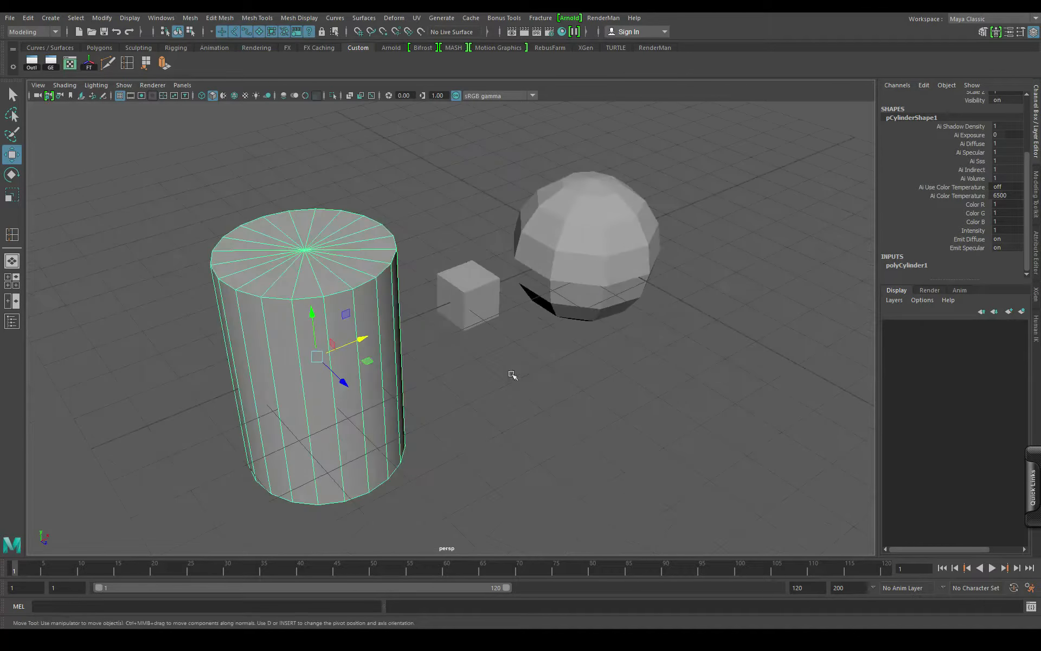
Step: Frame the sphere, switch it to vertex selection, and select the four corner vertices of one upper front face
{"action": "middle_click_drag", "start_coordinate": [467, 345], "coordinate": [564, 377], "text": "alt"}
{"action": "scroll", "coordinate": [574, 372], "scroll_direction": "up", "scroll_amount": 4}
{"action": "left_click_drag", "start_coordinate": [669, 296], "coordinate": [706, 308], "text": "alt"}
{"action": "middle_click_drag", "start_coordinate": [690, 336], "coordinate": [664, 335], "text": "alt"}
{"action": "left_click", "coordinate": [669, 331]}
{"action": "key", "text": "f"}
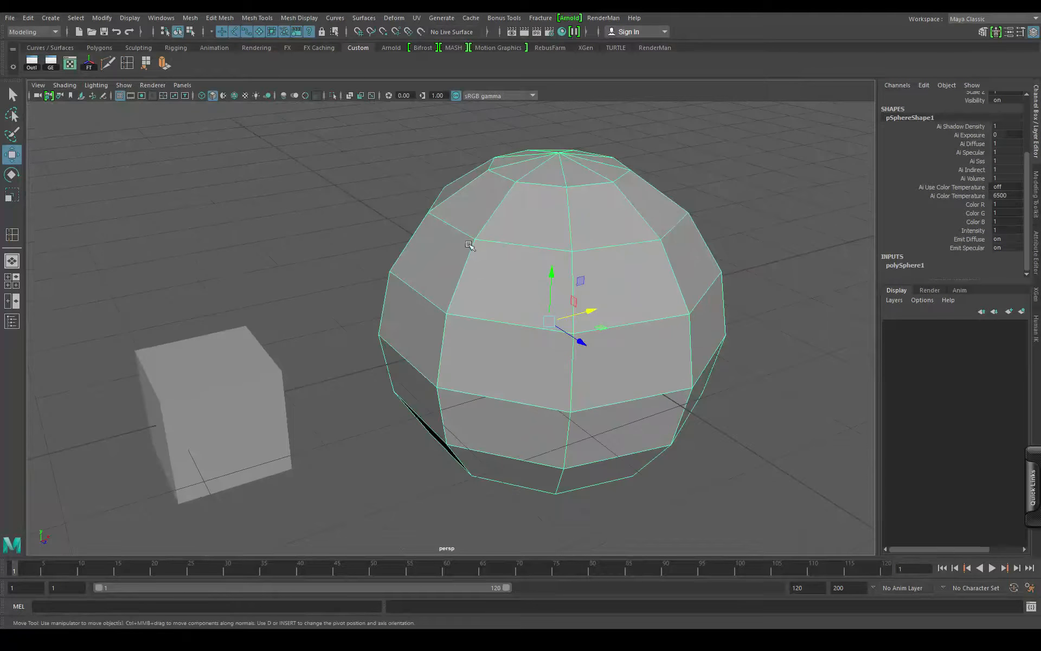
{"action": "right_click_drag", "start_coordinate": [475, 245], "coordinate": [430, 239]}
{"action": "left_click", "coordinate": [474, 237]}
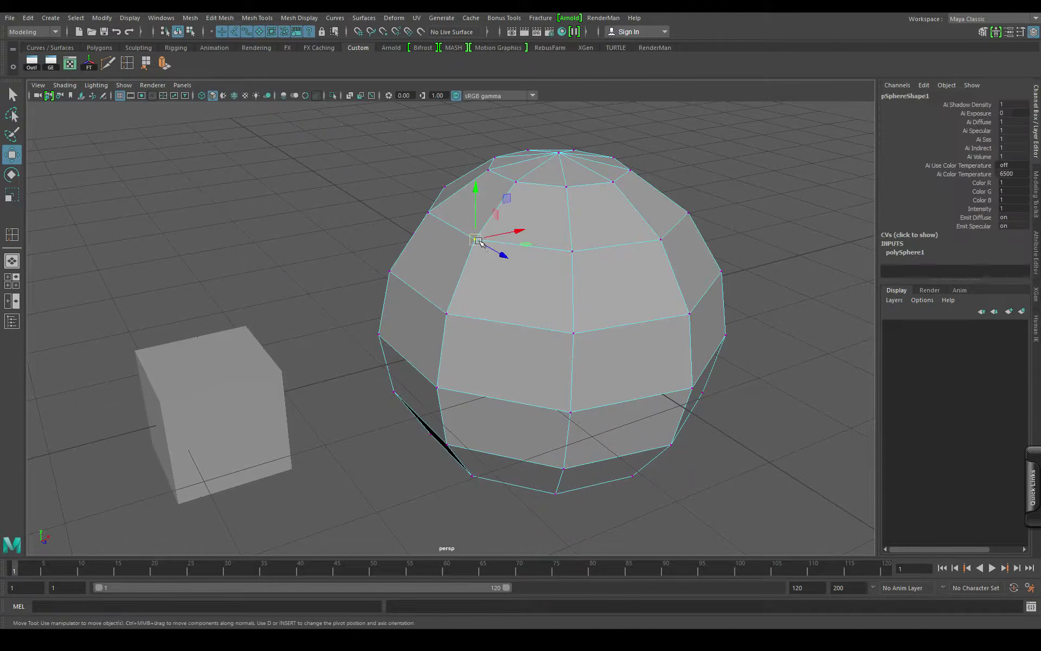
{"action": "left_click", "coordinate": [574, 250], "text": "shift"}
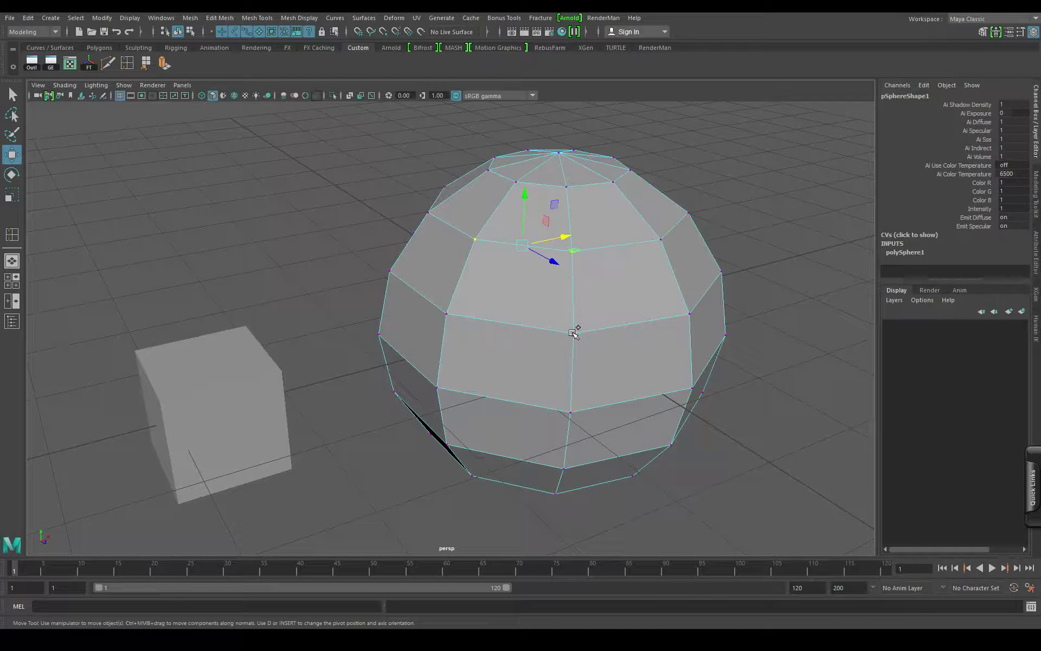
{"action": "left_click", "coordinate": [574, 330], "text": "shift"}
{"action": "left_click", "coordinate": [447, 313], "text": "shift"}
{"action": "left_click_drag", "start_coordinate": [446, 314], "coordinate": [511, 373], "text": "alt"}
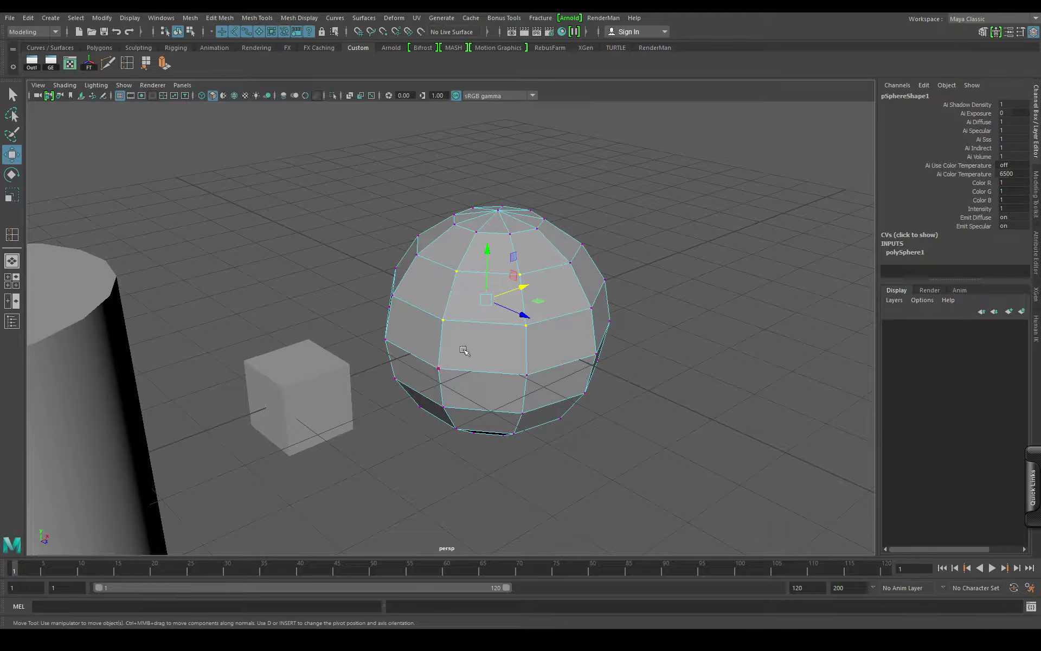
Step: Select the cylinder, examine its top cap from above, and turn on its smooth mesh preview
{"action": "middle_click_drag", "start_coordinate": [397, 434], "coordinate": [581, 390], "text": "alt"}
{"action": "right_click_drag", "start_coordinate": [581, 390], "coordinate": [421, 391], "text": "alt"}
{"action": "left_click_drag", "start_coordinate": [421, 391], "coordinate": [404, 422], "text": "alt"}
{"action": "left_click", "coordinate": [305, 347]}
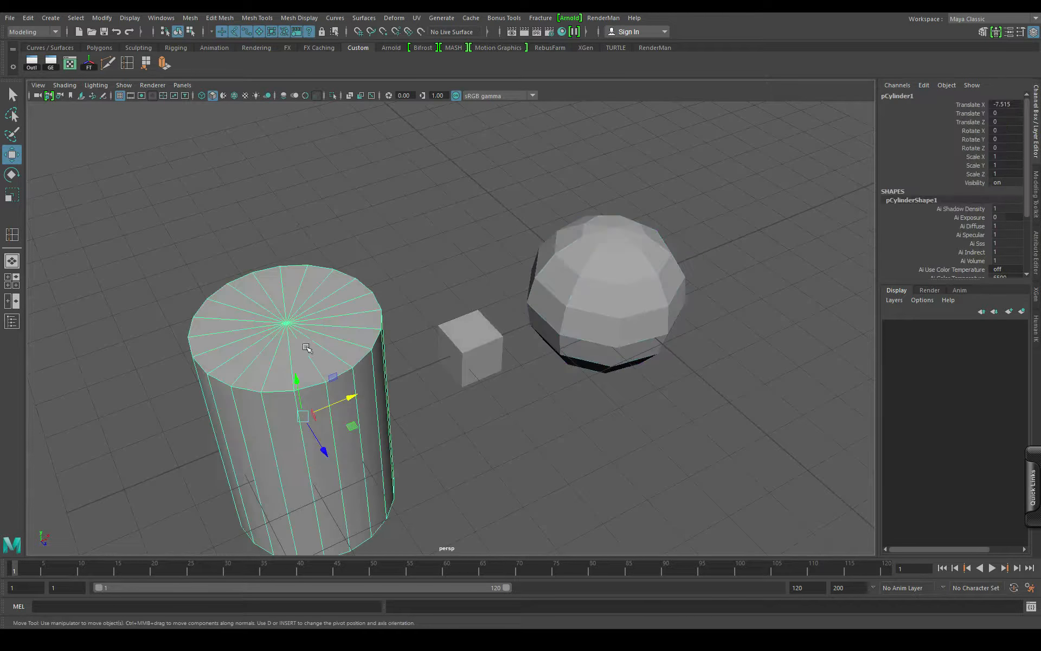
{"action": "middle_click_drag", "start_coordinate": [339, 401], "coordinate": [516, 367], "text": "alt"}
{"action": "left_click_drag", "start_coordinate": [516, 367], "coordinate": [488, 412], "text": "alt"}
{"action": "scroll", "coordinate": [483, 414], "scroll_direction": "up", "scroll_amount": 4}
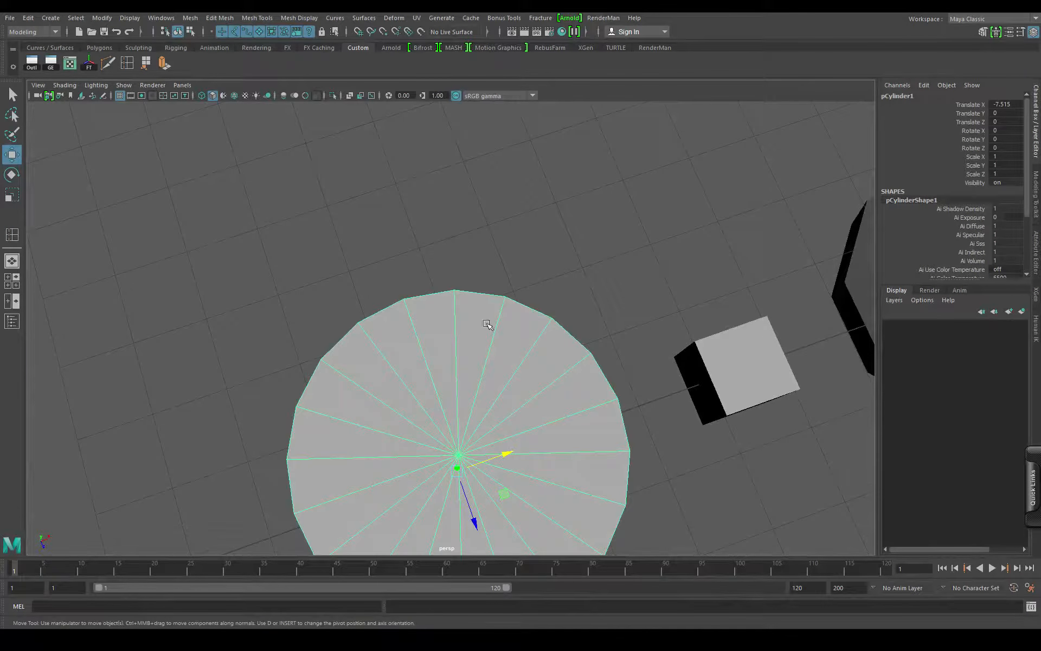
{"action": "left_click_drag", "start_coordinate": [487, 323], "coordinate": [411, 237], "text": "alt"}
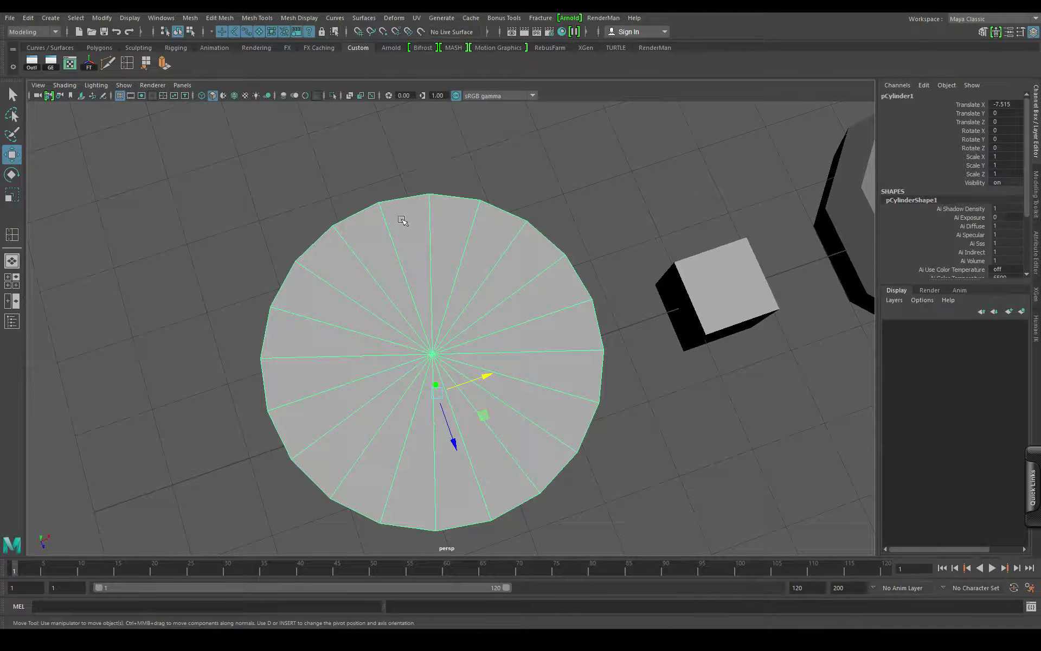
{"action": "left_click_drag", "start_coordinate": [483, 360], "coordinate": [257, 326], "text": "alt"}
{"action": "key", "text": "3"}
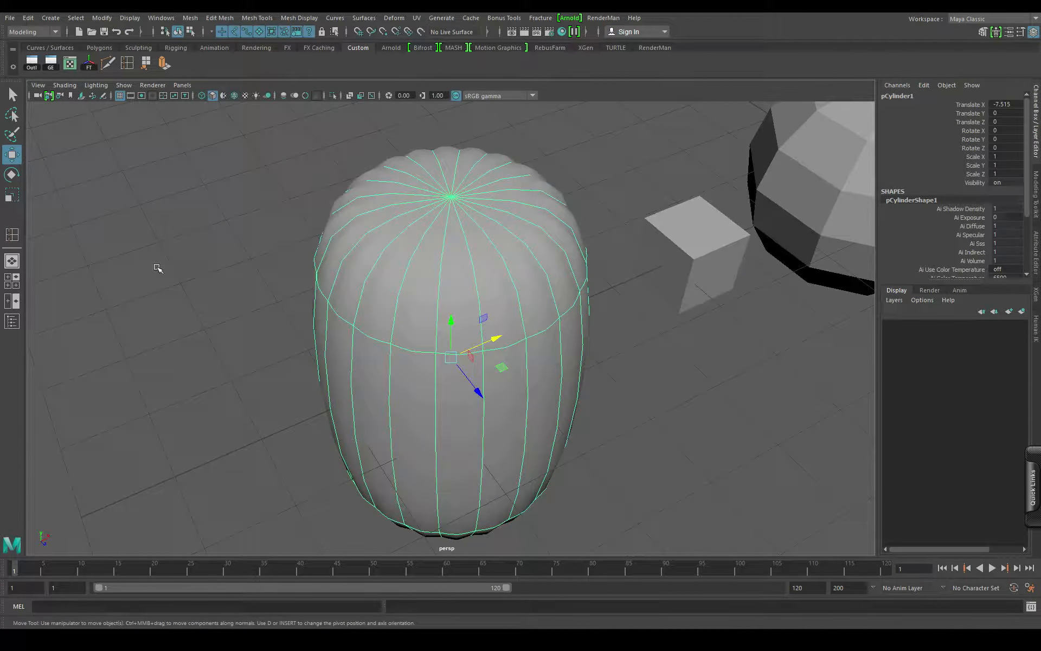
Step: Examine the smoothed cylinder's top and sides from several angles, both deselected and selected
{"action": "left_click", "coordinate": [157, 268]}
{"action": "left_click_drag", "start_coordinate": [441, 341], "coordinate": [367, 275], "text": "alt"}
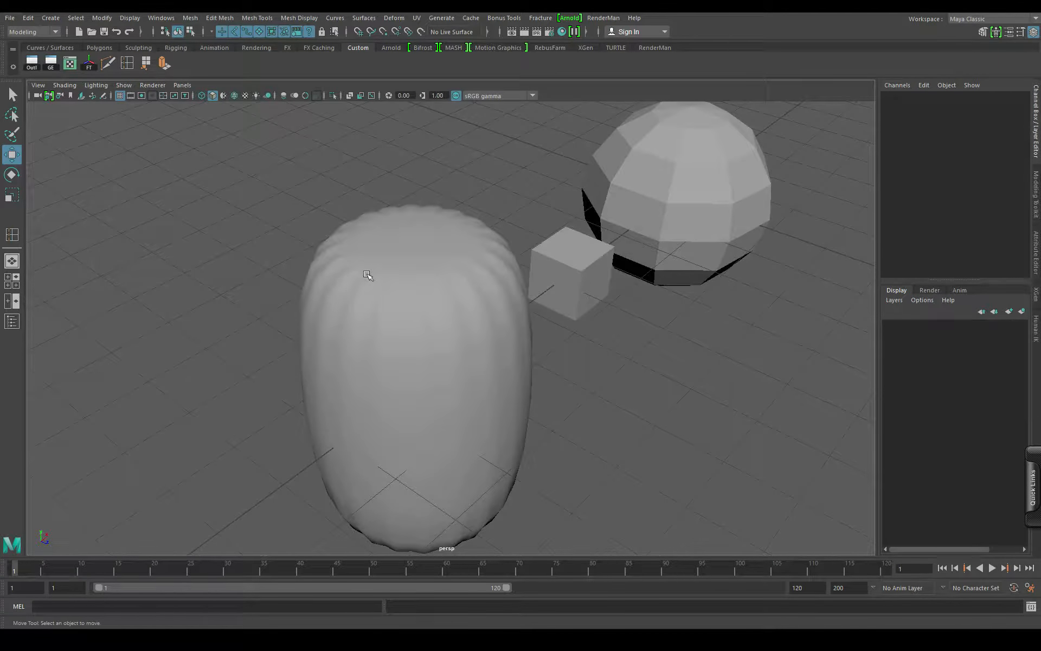
{"action": "left_click", "coordinate": [410, 321]}
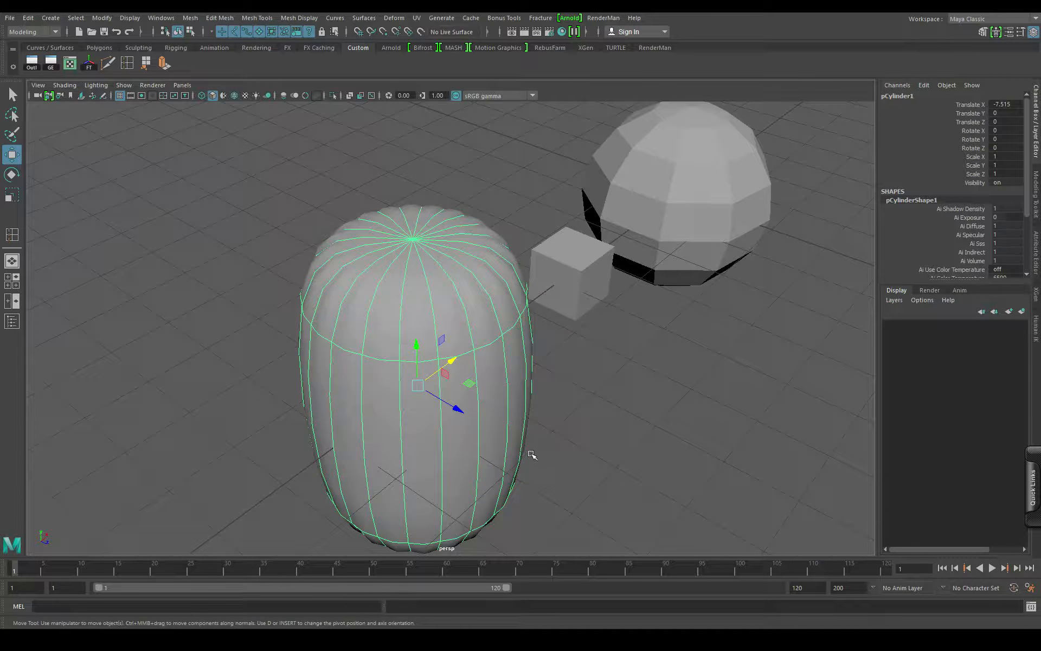
{"action": "right_click_drag", "start_coordinate": [532, 455], "coordinate": [491, 393], "text": "alt"}
{"action": "left_click_drag", "start_coordinate": [491, 393], "coordinate": [592, 290], "text": "alt"}
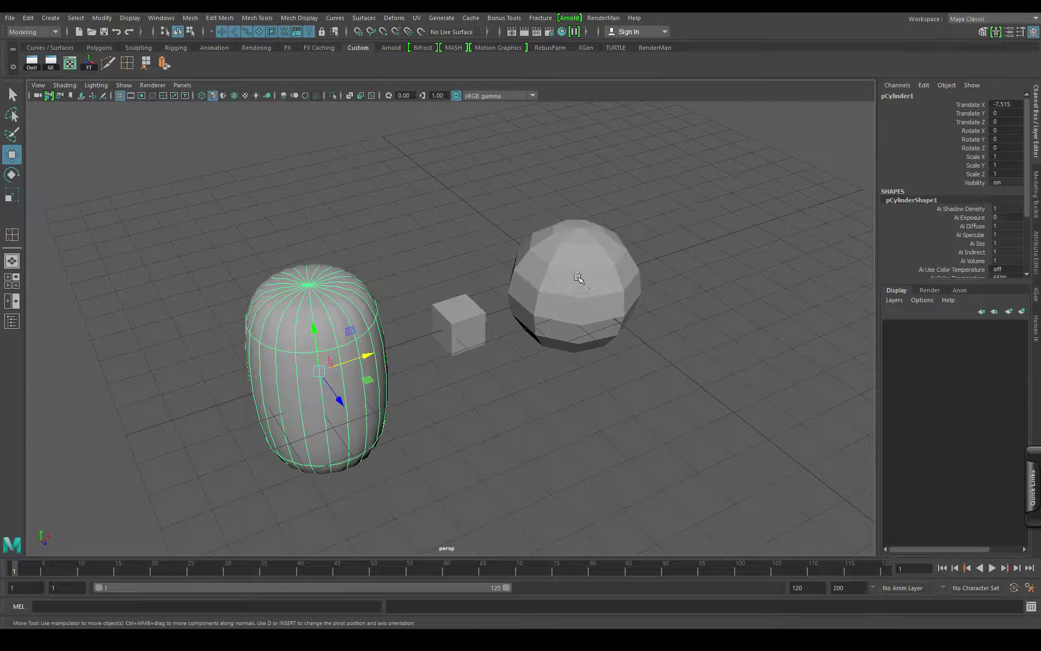
{"action": "left_click_drag", "start_coordinate": [587, 337], "coordinate": [567, 286], "text": "alt"}
{"action": "middle_click_drag", "start_coordinate": [608, 292], "coordinate": [423, 293], "text": "alt"}
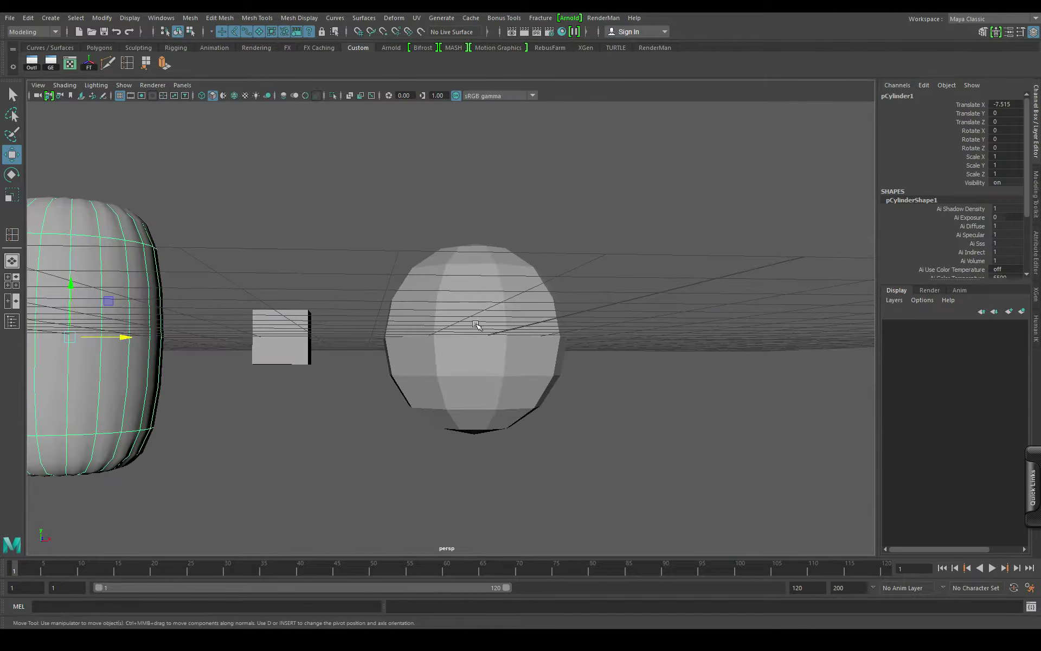
Step: Select the sphere and examine how its faces converge at the top pole from above
{"action": "left_click", "coordinate": [471, 303]}
{"action": "left_click_drag", "start_coordinate": [477, 303], "coordinate": [490, 398], "text": "alt"}
{"action": "right_click_drag", "start_coordinate": [460, 309], "coordinate": [515, 312], "text": "alt"}
{"action": "left_click_drag", "start_coordinate": [515, 312], "coordinate": [469, 288], "text": "alt"}
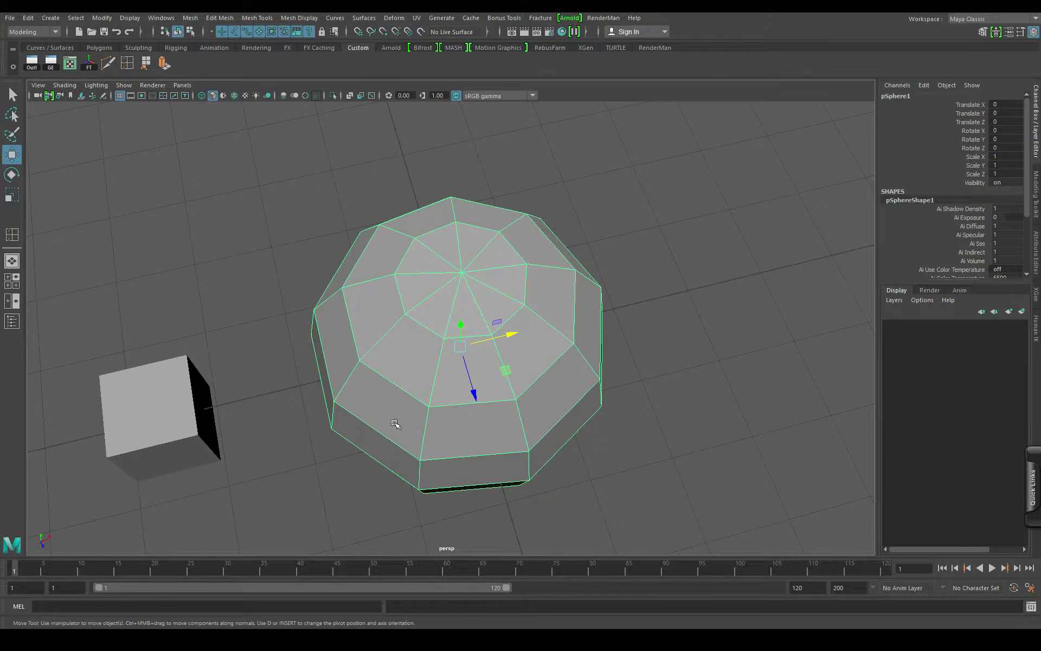
{"action": "middle_click_drag", "start_coordinate": [395, 423], "coordinate": [558, 309], "text": "alt"}
{"action": "right_click_drag", "start_coordinate": [558, 310], "coordinate": [415, 347], "text": "alt"}
{"action": "left_click_drag", "start_coordinate": [415, 347], "coordinate": [414, 321], "text": "alt"}
Step: Stretch the cube vertically into a tall box with a Y scale of about 4.559
{"action": "left_click", "coordinate": [416, 340]}
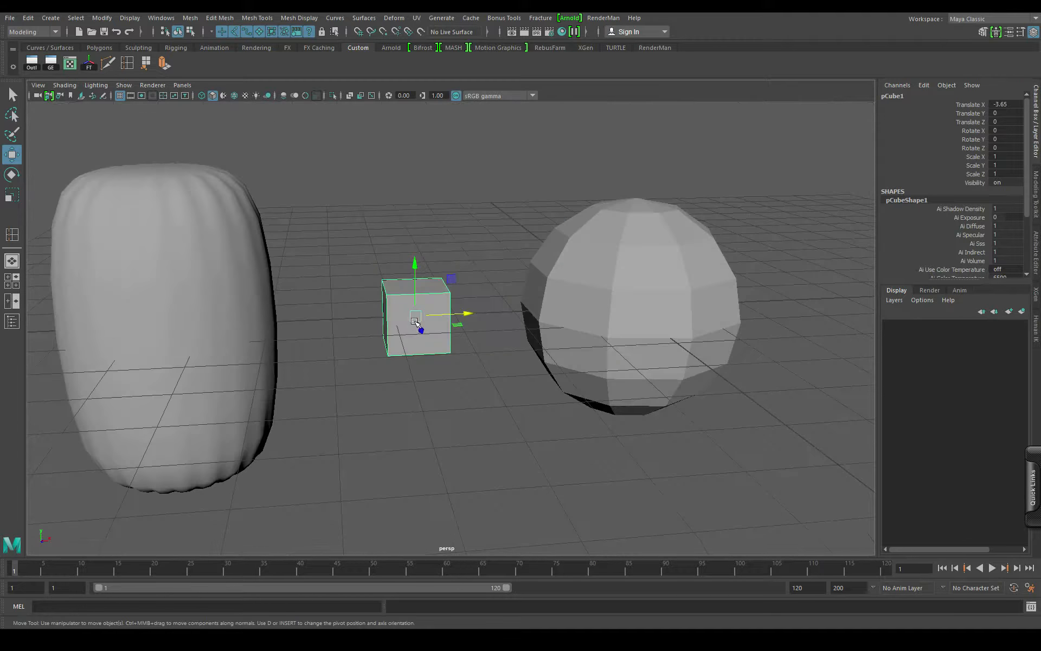
{"action": "key", "text": "r"}
{"action": "left_click_drag", "start_coordinate": [415, 264], "coordinate": [400, 96]}
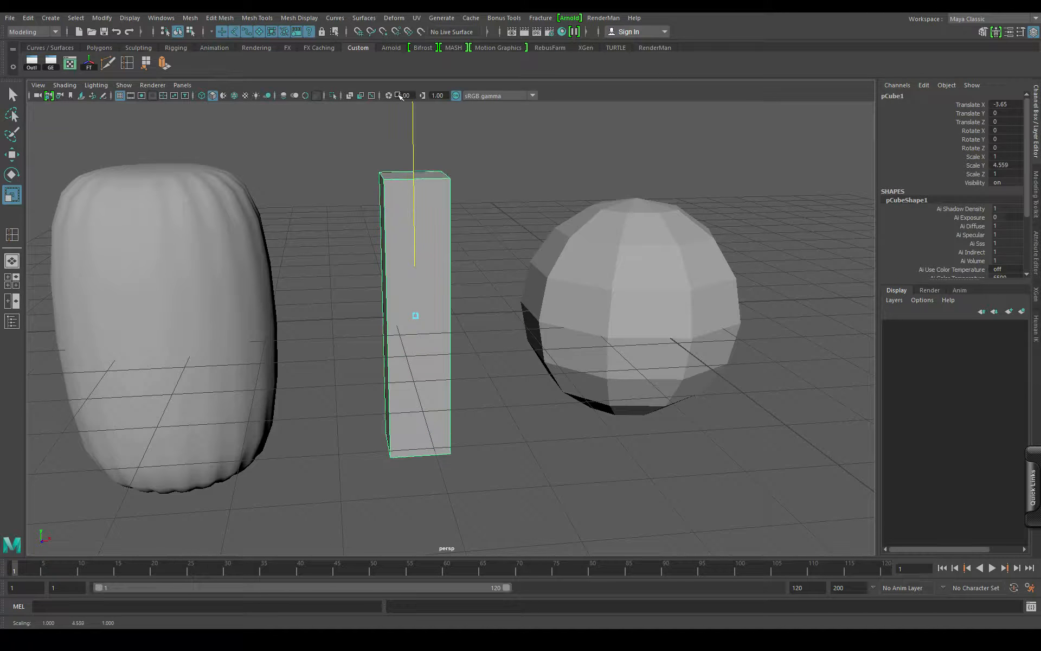
{"action": "middle_click_drag", "start_coordinate": [428, 297], "coordinate": [456, 286], "text": "alt"}
{"action": "left_click_drag", "start_coordinate": [456, 286], "coordinate": [467, 293], "text": "alt"}
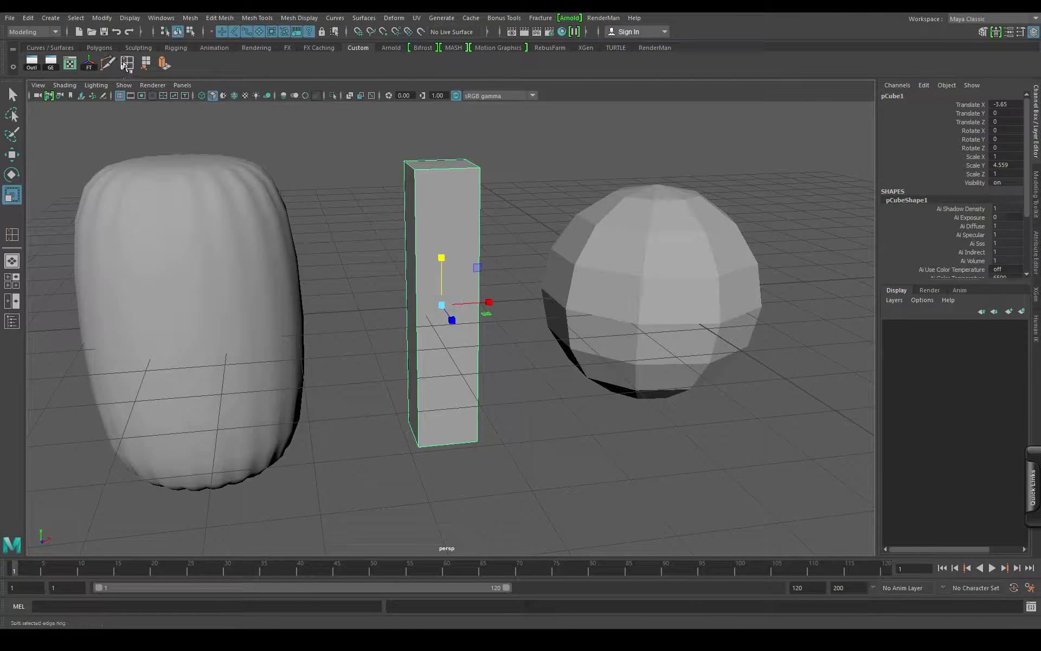
Step: Insert one edge loop near the cube's top and one near its bottom, and turn on its smooth mesh preview
{"action": "left_click", "coordinate": [126, 64]}
{"action": "left_click", "coordinate": [415, 172]}
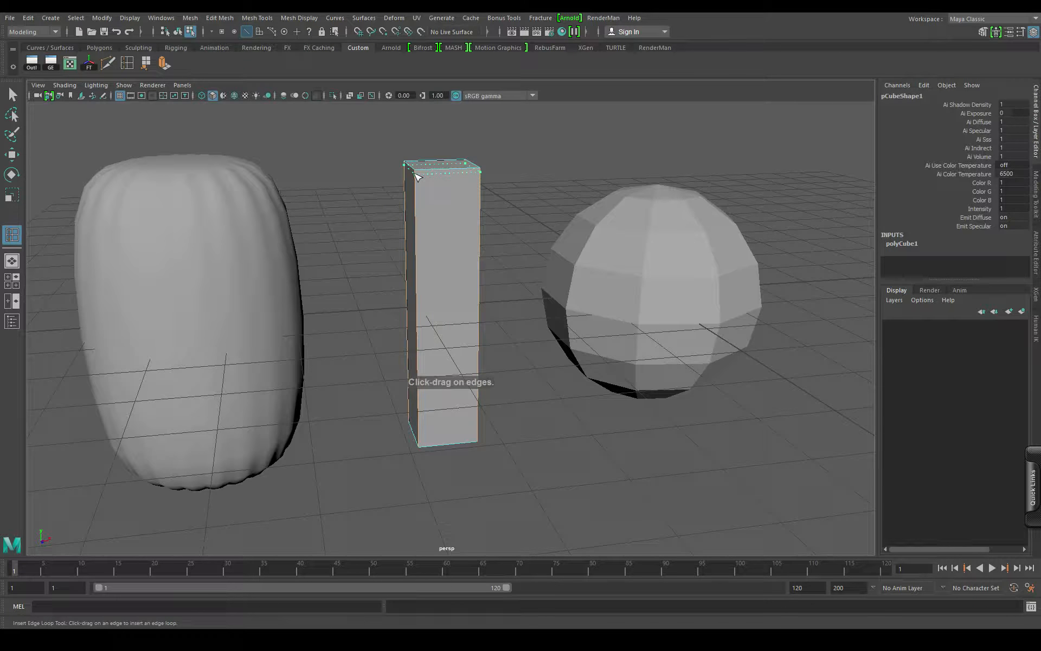
{"action": "left_click", "coordinate": [423, 437]}
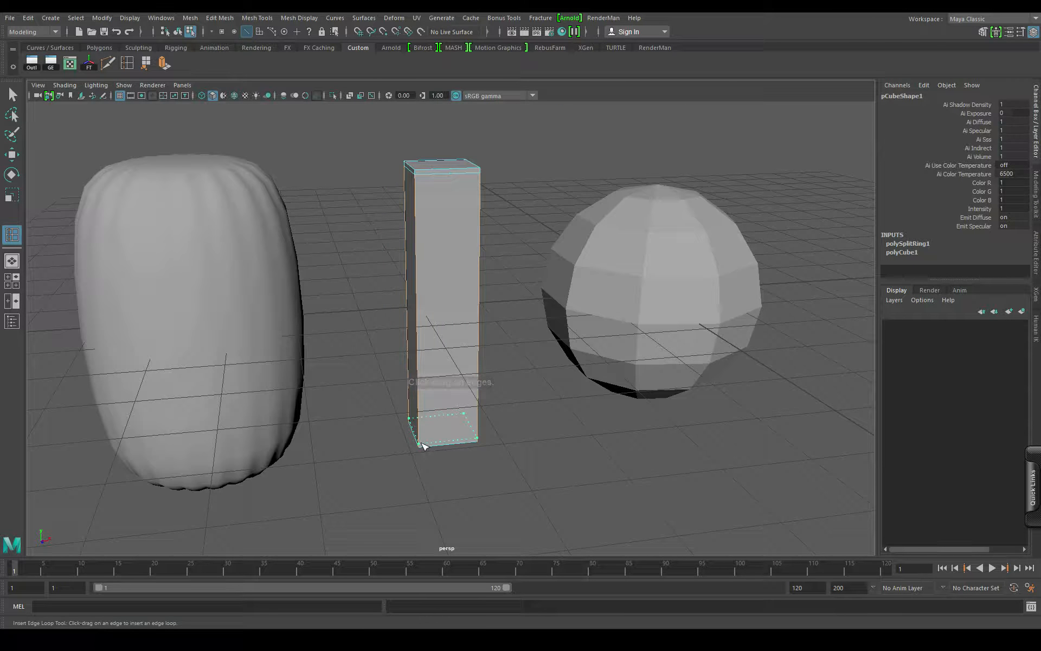
{"action": "left_click", "coordinate": [17, 155]}
{"action": "key", "text": "3"}
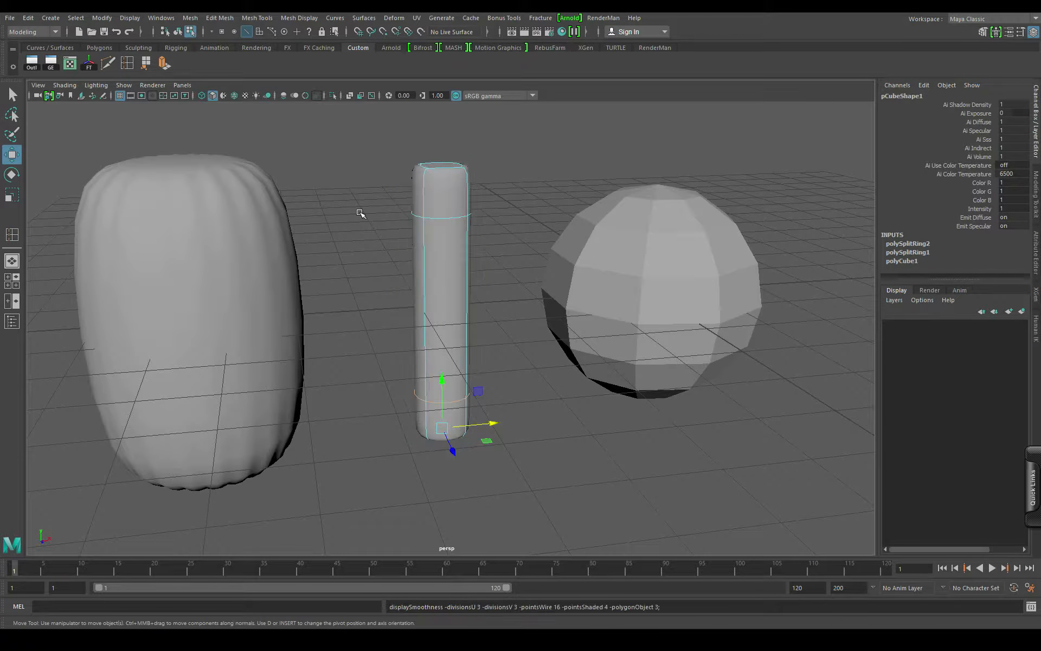
{"action": "left_click_drag", "start_coordinate": [360, 213], "coordinate": [358, 275], "text": "alt"}
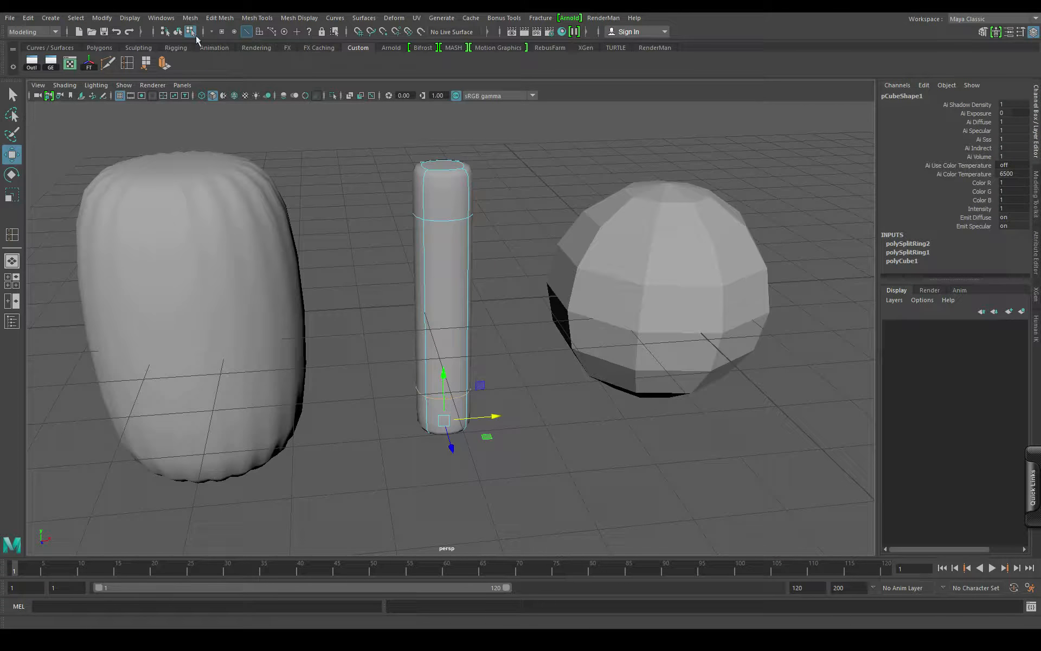
Step: Return to object selection and widen the cube to a scale of about 2.894 in X and Z
{"action": "left_click", "coordinate": [178, 31]}
{"action": "key", "text": "r"}
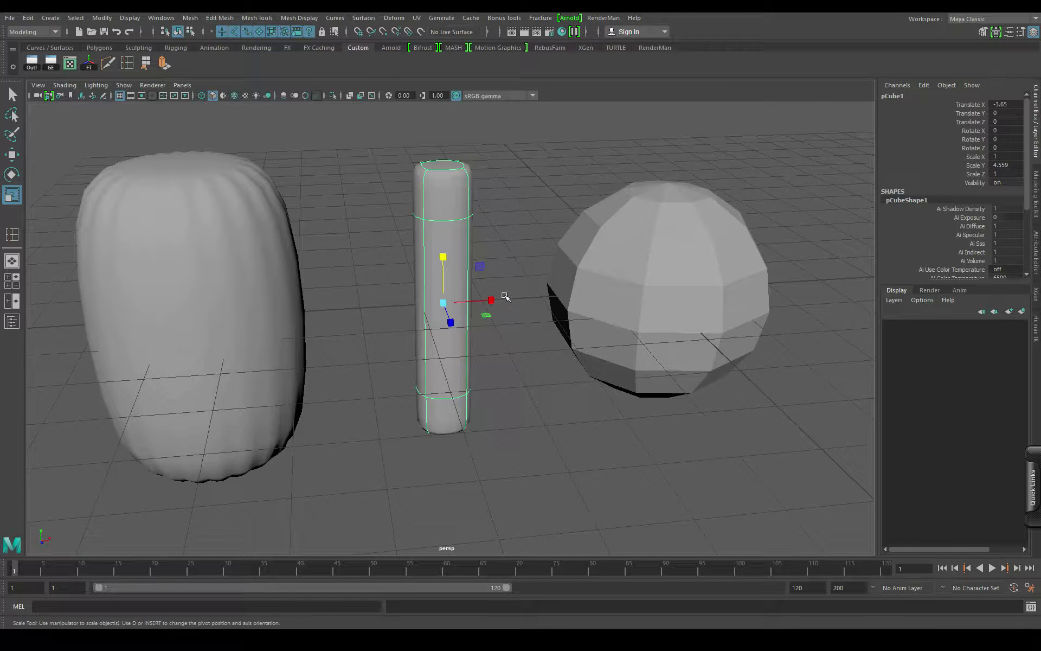
{"action": "left_click_drag", "start_coordinate": [450, 308], "coordinate": [219, 321], "text": "alt"}
Step: Add the cylinder to the selection and switch smooth preview off and back on for both meshes to compare their shapes
{"action": "left_click", "coordinate": [225, 333], "text": "shift"}
{"action": "key", "text": "1"}
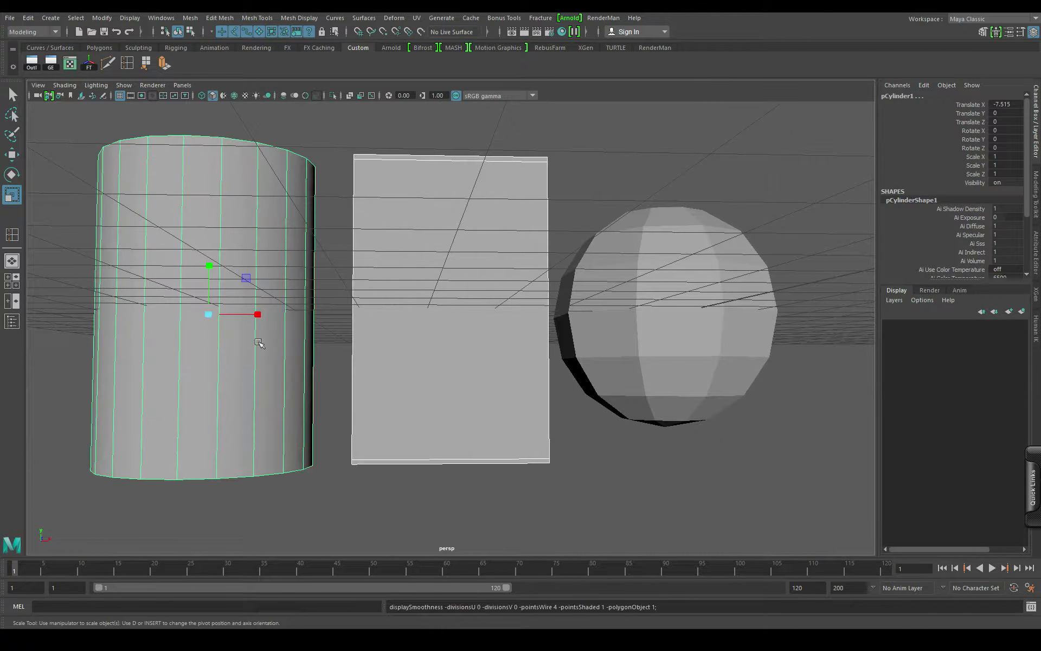
{"action": "left_click_drag", "start_coordinate": [388, 362], "coordinate": [422, 384], "text": "alt"}
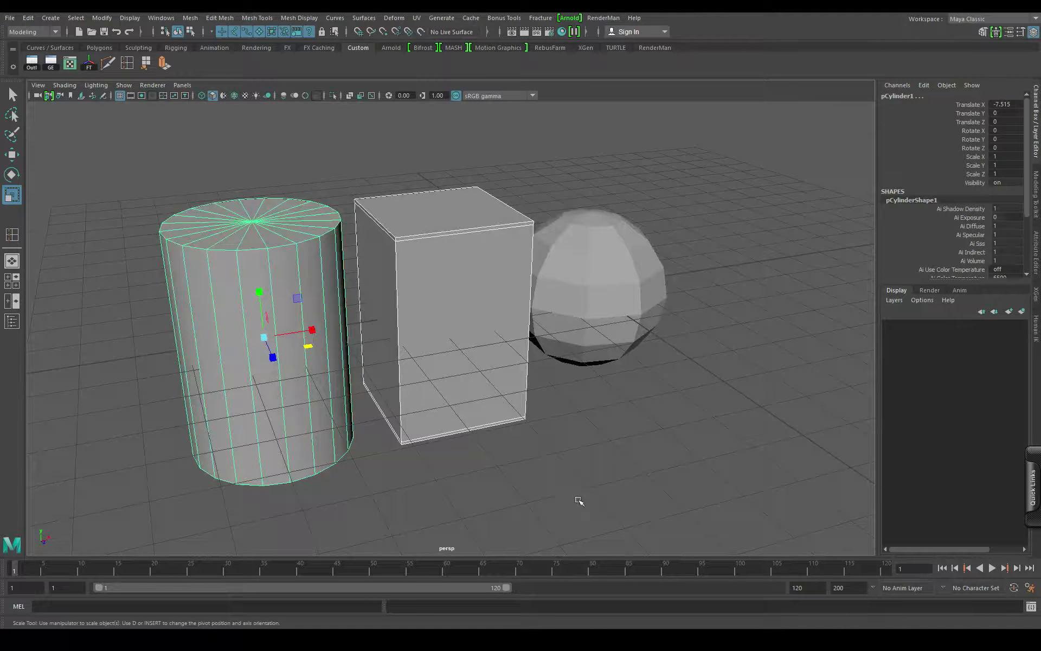
{"action": "key", "text": "3"}
{"action": "left_click_drag", "start_coordinate": [456, 435], "coordinate": [444, 435], "text": "alt"}
{"action": "left_click", "coordinate": [519, 485]}
{"action": "left_click_drag", "start_coordinate": [365, 359], "coordinate": [349, 352], "text": "alt"}
Step: Select the cube and the cylinder in turn and compare their smoothed top caps from above
{"action": "left_click", "coordinate": [426, 239]}
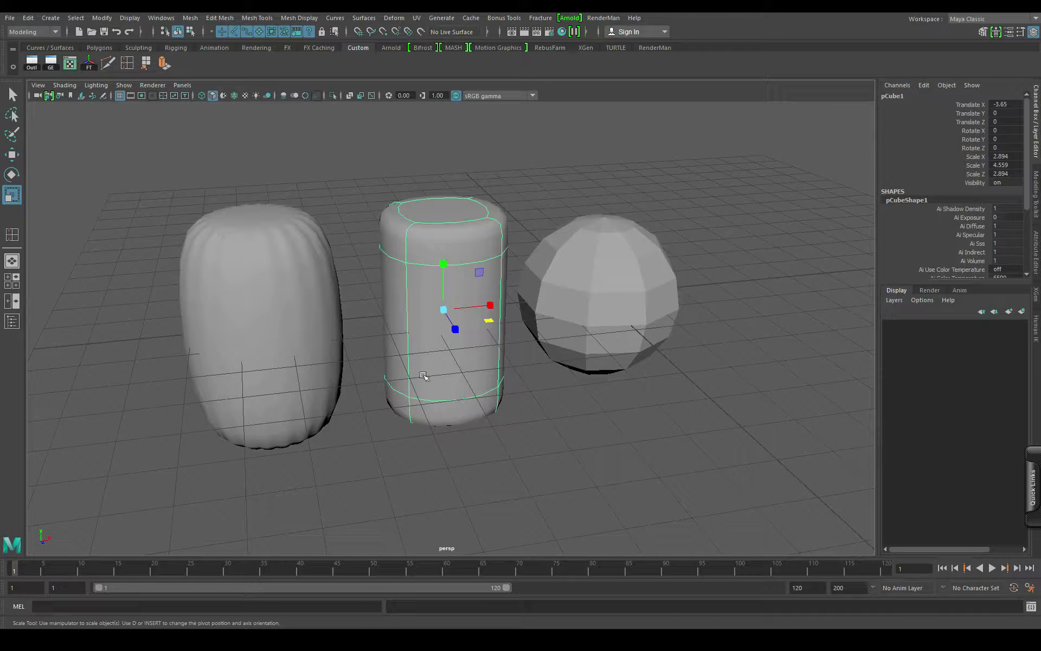
{"action": "left_click_drag", "start_coordinate": [266, 304], "coordinate": [297, 326], "text": "alt"}
{"action": "left_click", "coordinate": [289, 317]}
{"action": "middle_click_drag", "start_coordinate": [318, 372], "coordinate": [433, 327], "text": "alt"}
{"action": "right_click_drag", "start_coordinate": [433, 326], "coordinate": [462, 307], "text": "alt"}
{"action": "middle_click_drag", "start_coordinate": [462, 306], "coordinate": [367, 396], "text": "alt"}
{"action": "left_click", "coordinate": [485, 264]}
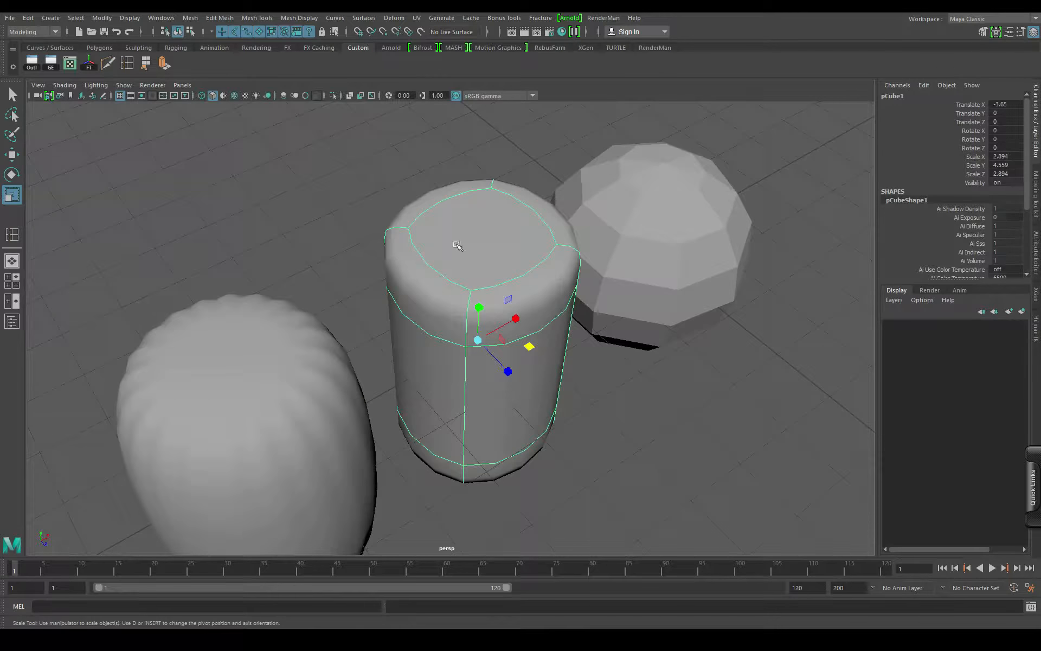
Step: Turn off the cube's smooth mesh preview and check its unsmoothed box shape
{"action": "key", "text": "1"}
{"action": "left_click_drag", "start_coordinate": [467, 281], "coordinate": [438, 251], "text": "alt"}
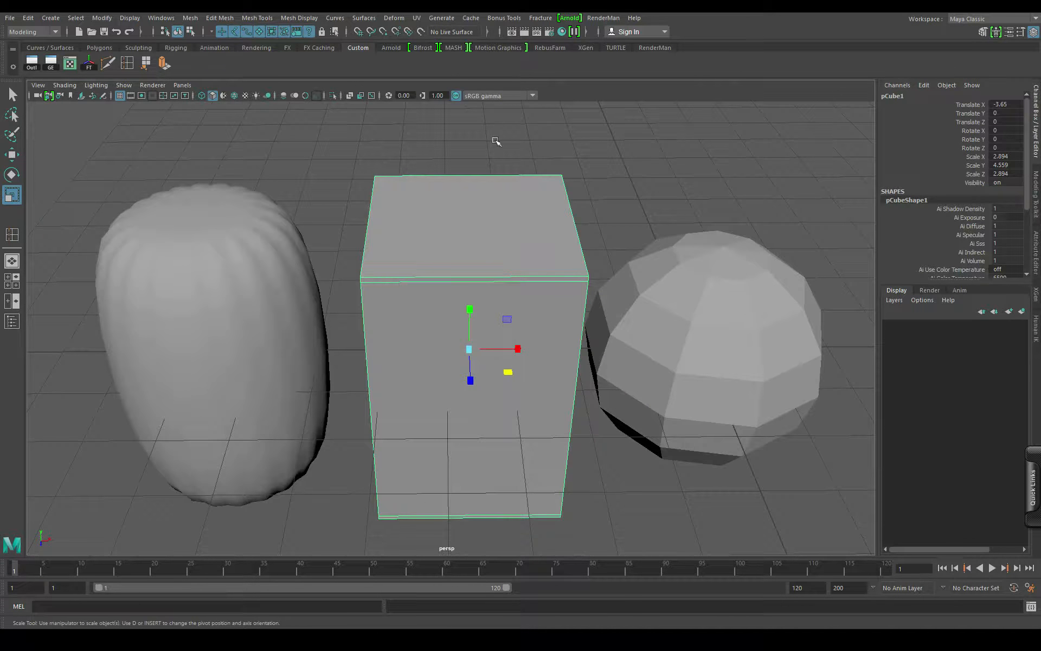
{"action": "left_click_drag", "start_coordinate": [523, 325], "coordinate": [505, 425], "text": "alt"}
Step: Select the sphere, turn on its smooth mesh preview, and clear the selection
{"action": "left_click", "coordinate": [700, 373]}
{"action": "left_click_drag", "start_coordinate": [699, 373], "coordinate": [598, 359], "text": "alt"}
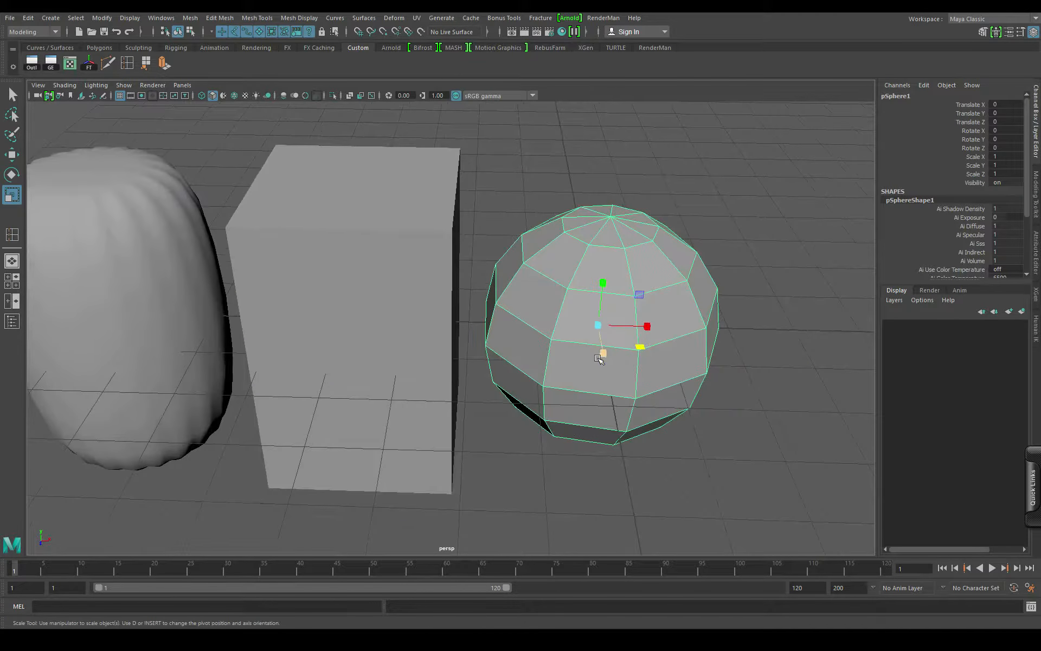
{"action": "key", "text": "3"}
{"action": "left_click", "coordinate": [755, 244]}
{"action": "left_click_drag", "start_coordinate": [390, 348], "coordinate": [401, 299], "text": "alt"}
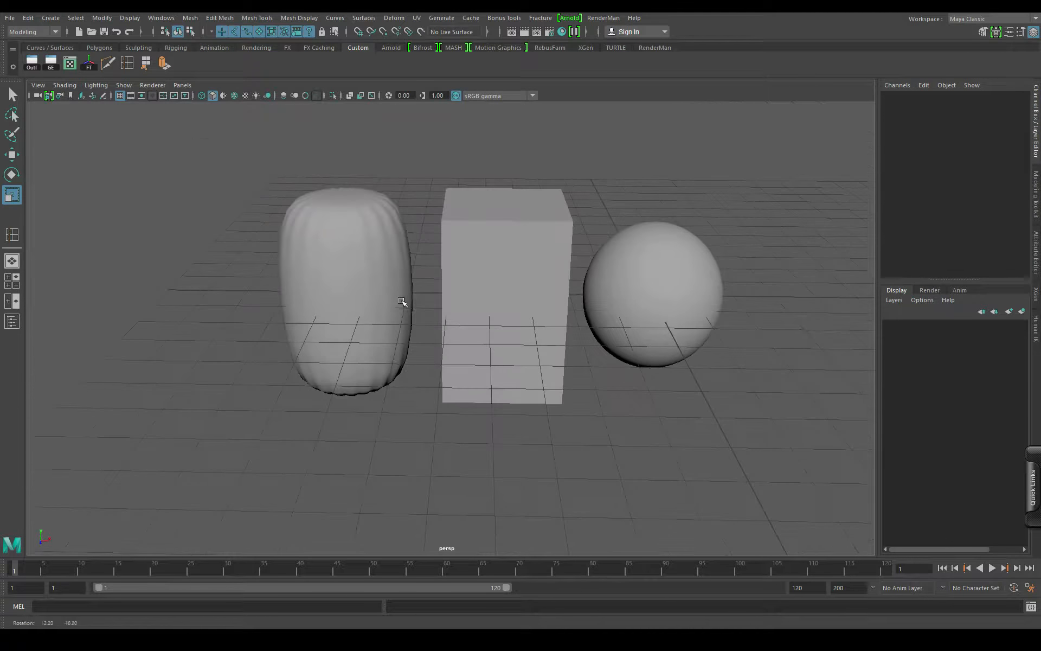
Step: Select the cube, turn on its smooth mesh preview, and clear the selection
{"action": "left_click_drag", "start_coordinate": [329, 195], "coordinate": [490, 246]}
{"action": "key", "text": "3"}
{"action": "left_click", "coordinate": [350, 515]}
{"action": "left_click_drag", "start_coordinate": [450, 400], "coordinate": [520, 303], "text": "alt"}
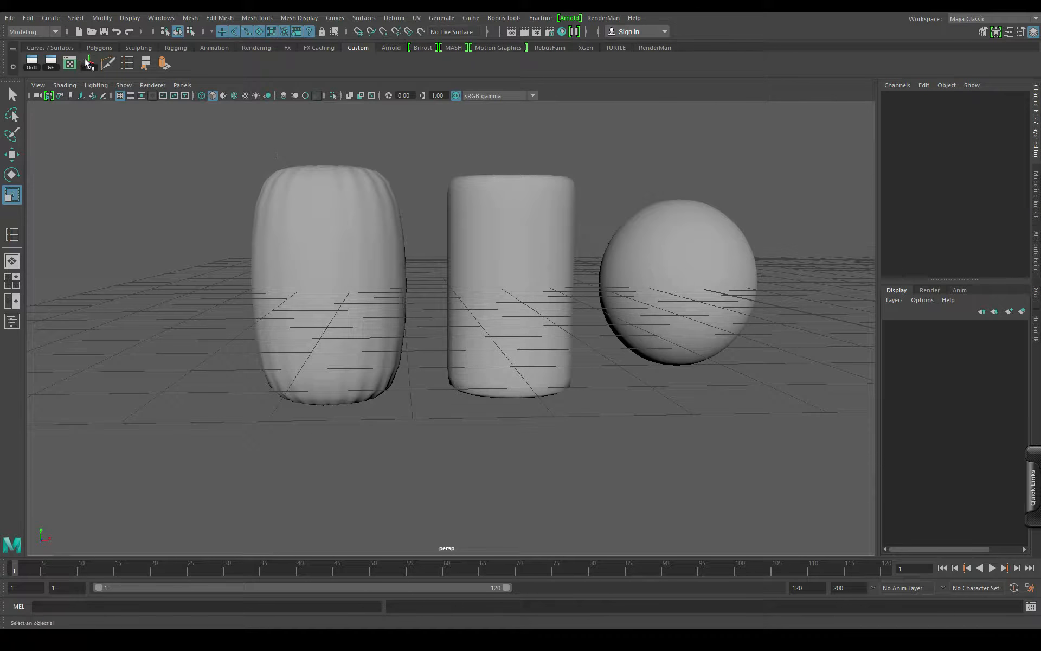
Step: Hide the viewport grid and delete the sphere
{"action": "left_click", "coordinate": [121, 97]}
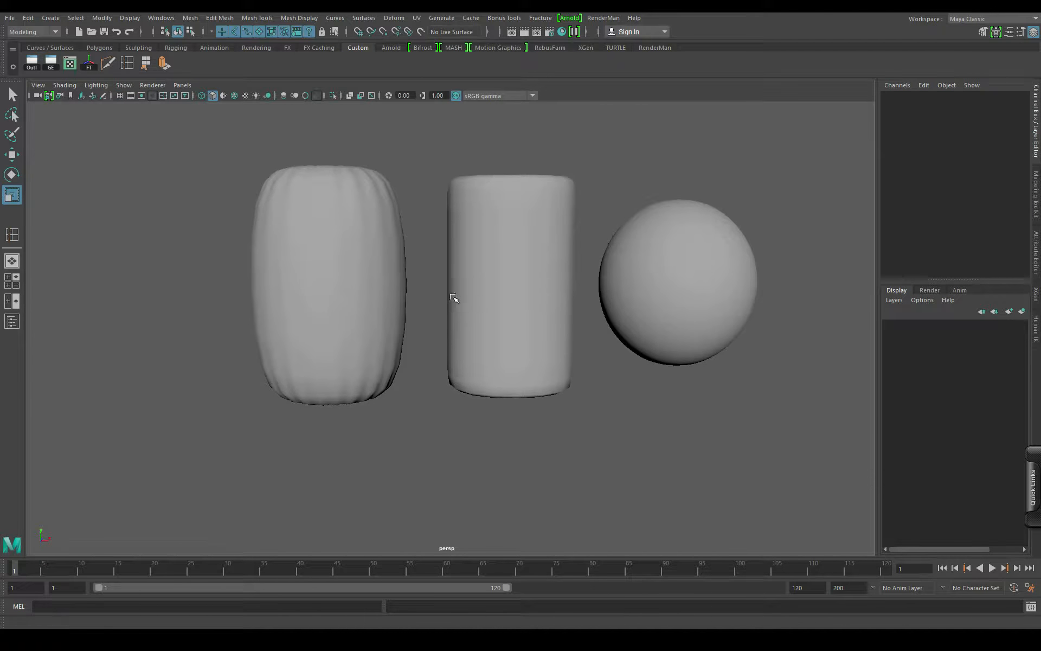
{"action": "left_click_drag", "start_coordinate": [453, 298], "coordinate": [514, 351], "text": "alt"}
{"action": "left_click_drag", "start_coordinate": [664, 196], "coordinate": [703, 232]}
{"action": "key", "text": "Delete"}
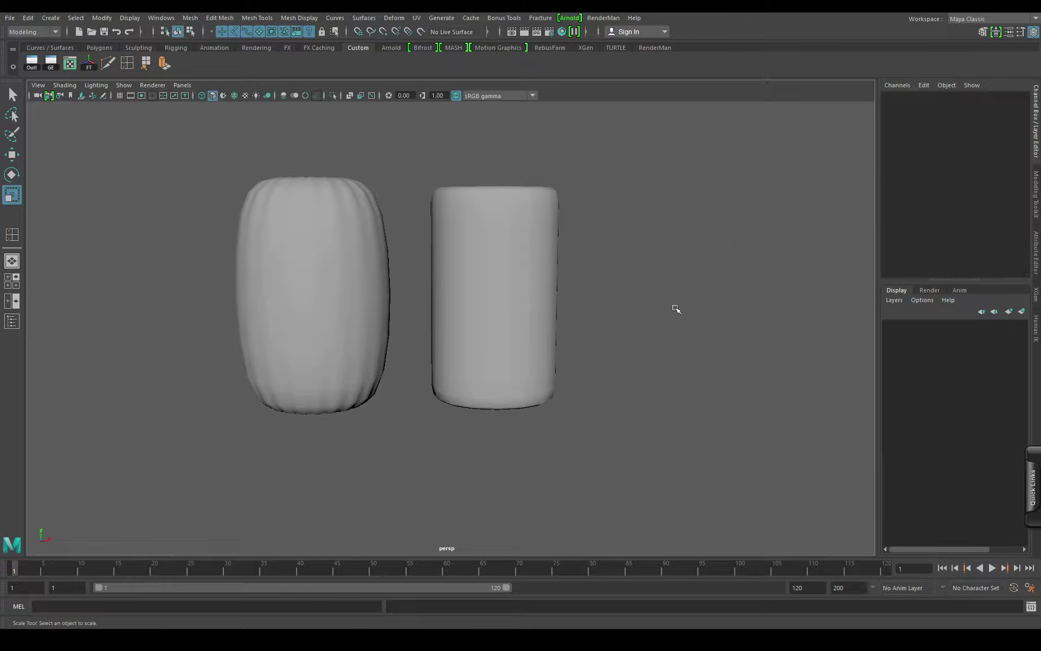
{"action": "middle_click_drag", "start_coordinate": [518, 332], "coordinate": [564, 359], "text": "alt"}
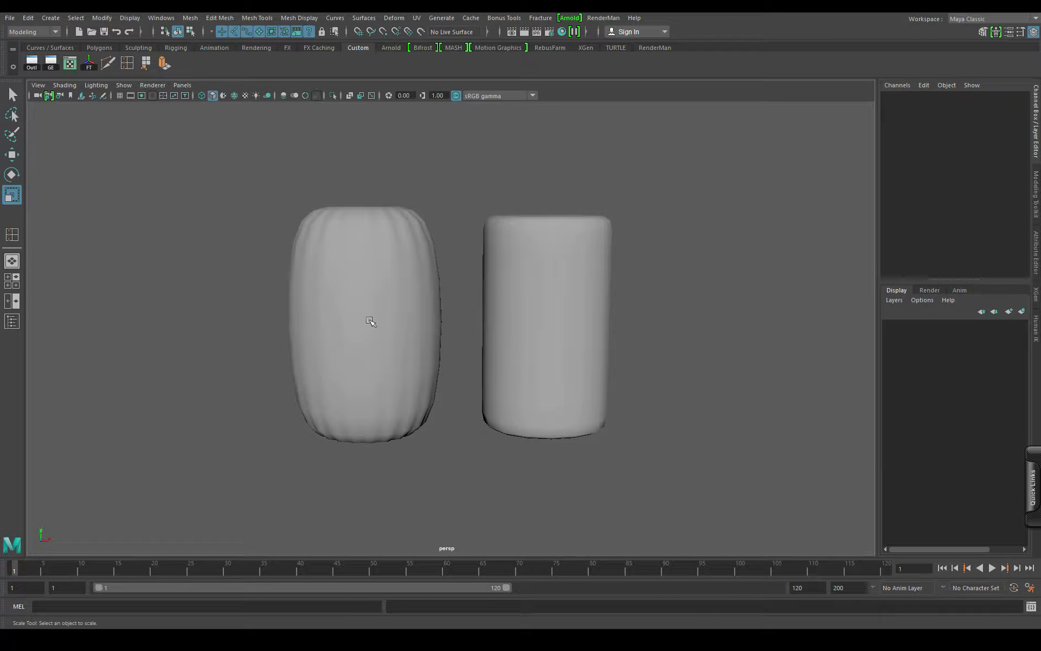
Step: Compare the smoothed cylinder with the smoothed cube up close, examining the ridges around the cylinder's top edge
{"action": "left_click_drag", "start_coordinate": [542, 264], "coordinate": [558, 318], "text": "alt"}
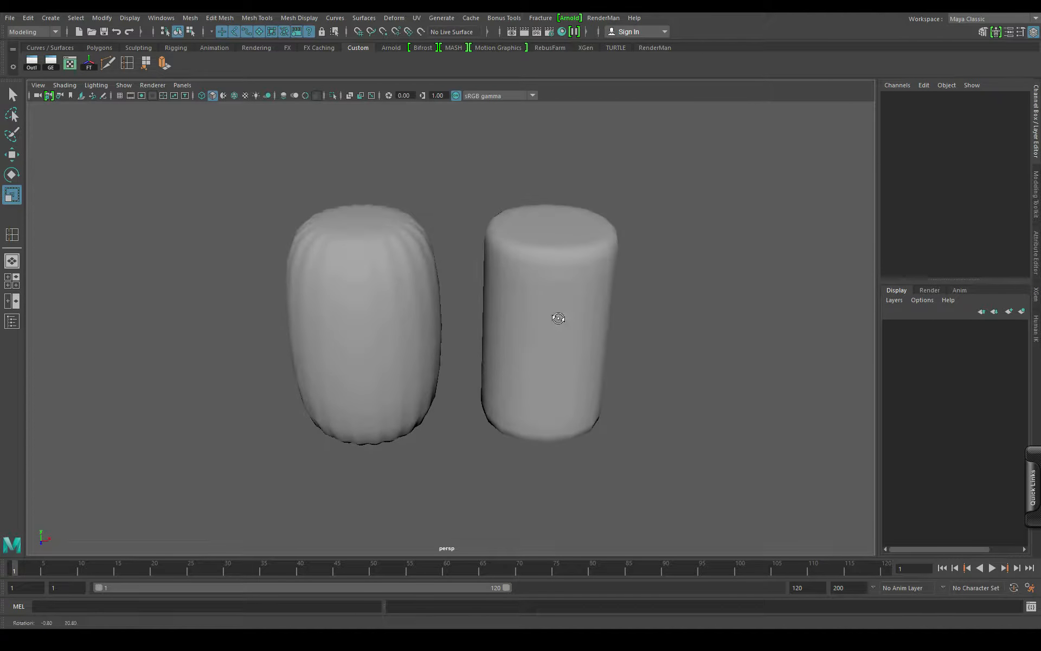
{"action": "right_click_drag", "start_coordinate": [573, 332], "coordinate": [579, 300], "text": "alt"}
{"action": "middle_click_drag", "start_coordinate": [572, 278], "coordinate": [564, 291], "text": "alt"}
{"action": "left_click_drag", "start_coordinate": [553, 244], "coordinate": [447, 244], "text": "alt"}
{"action": "left_click_drag", "start_coordinate": [473, 298], "coordinate": [498, 341], "text": "alt"}
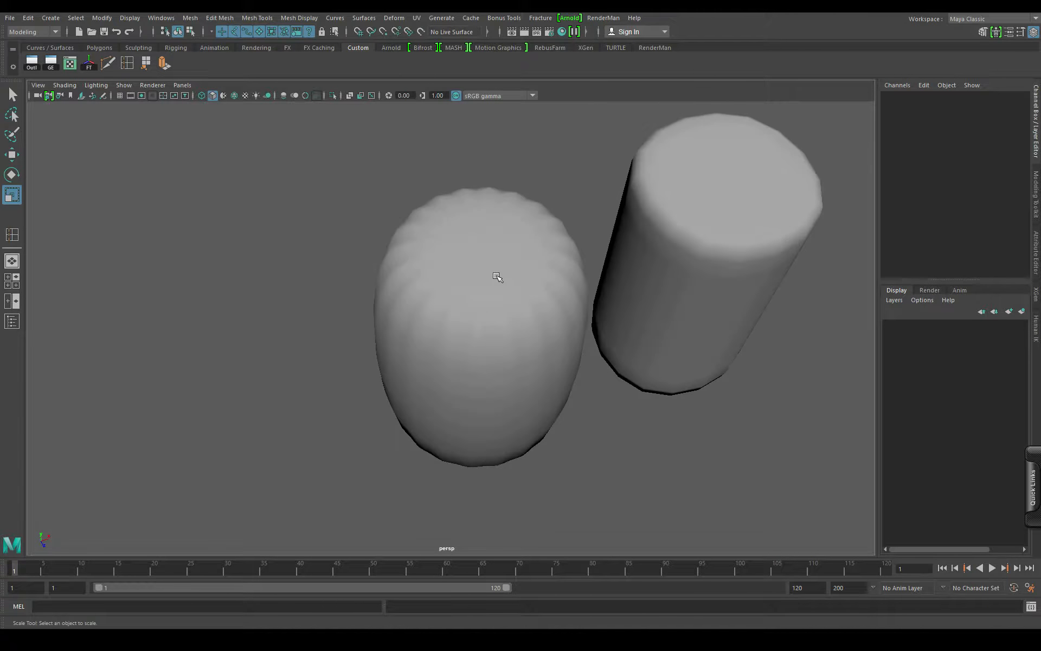
{"action": "left_click", "coordinate": [496, 276]}
{"action": "middle_click_drag", "start_coordinate": [536, 374], "coordinate": [443, 379], "text": "alt"}
{"action": "scroll", "coordinate": [437, 361], "scroll_direction": "up", "scroll_amount": 3}
{"action": "left_click_drag", "start_coordinate": [396, 296], "coordinate": [459, 292], "text": "alt"}
Step: Select the cylinder and the cube together and delete them
{"action": "scroll", "coordinate": [459, 292], "scroll_direction": "down", "scroll_amount": 5}
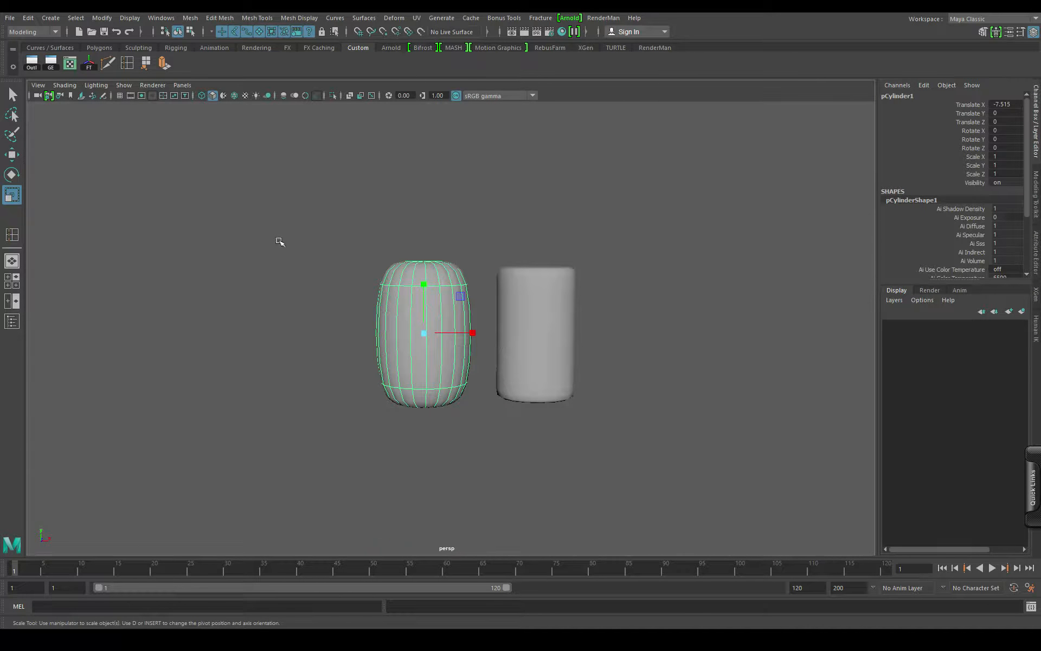
{"action": "left_click_drag", "start_coordinate": [278, 239], "coordinate": [694, 331]}
{"action": "key", "text": "Delete"}
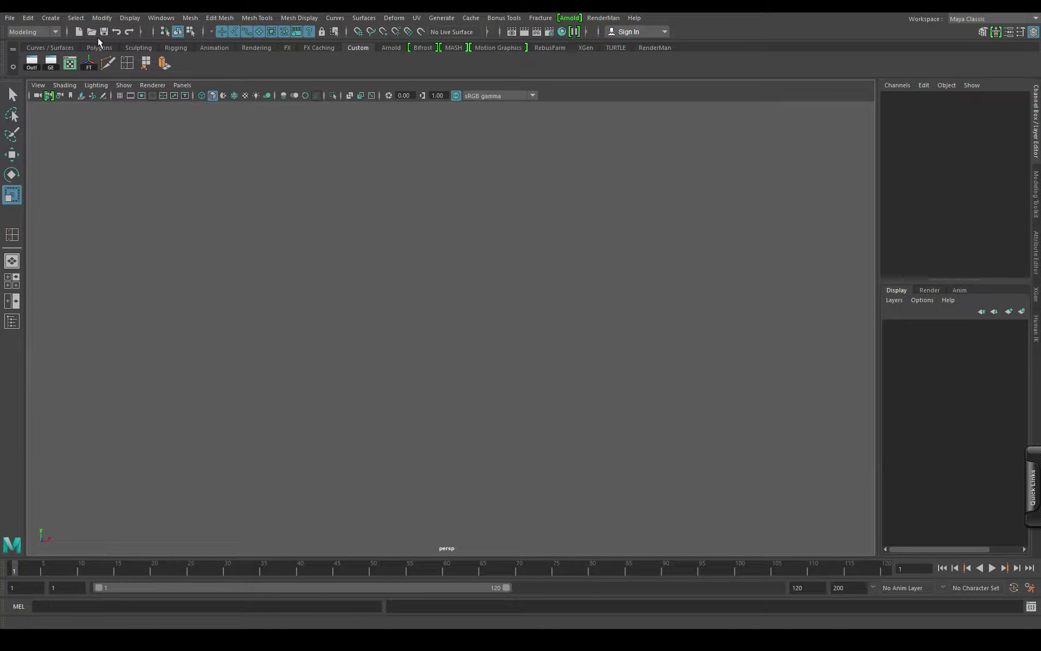
Step: Create a new polygon cube with the default settings and frame it in the view
{"action": "left_click", "coordinate": [57, 19]}
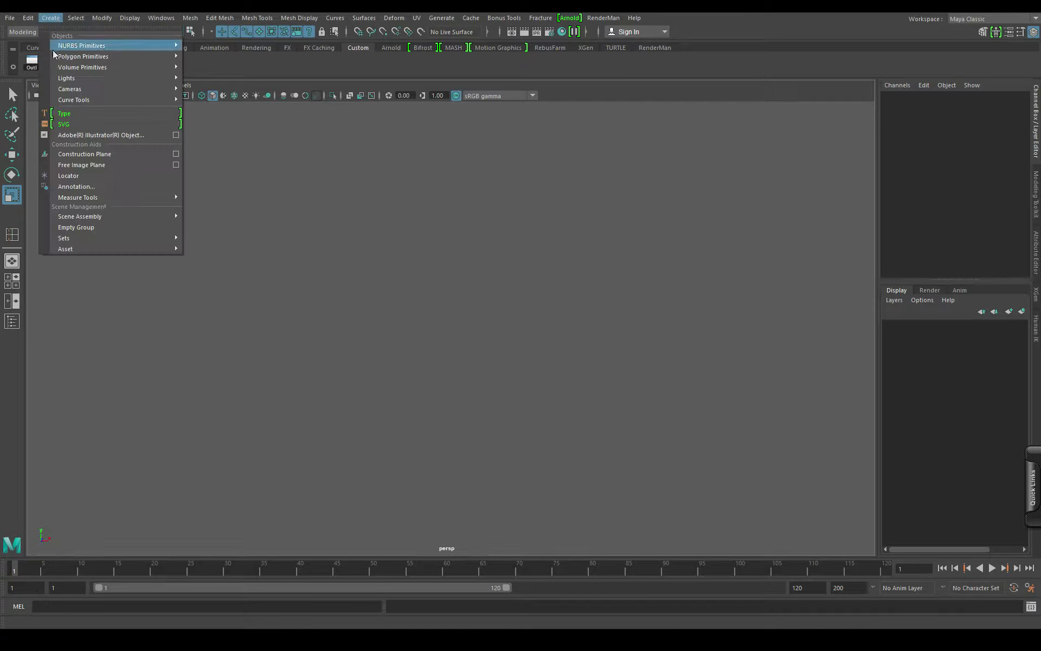
{"action": "mouse_move", "coordinate": [135, 45]}
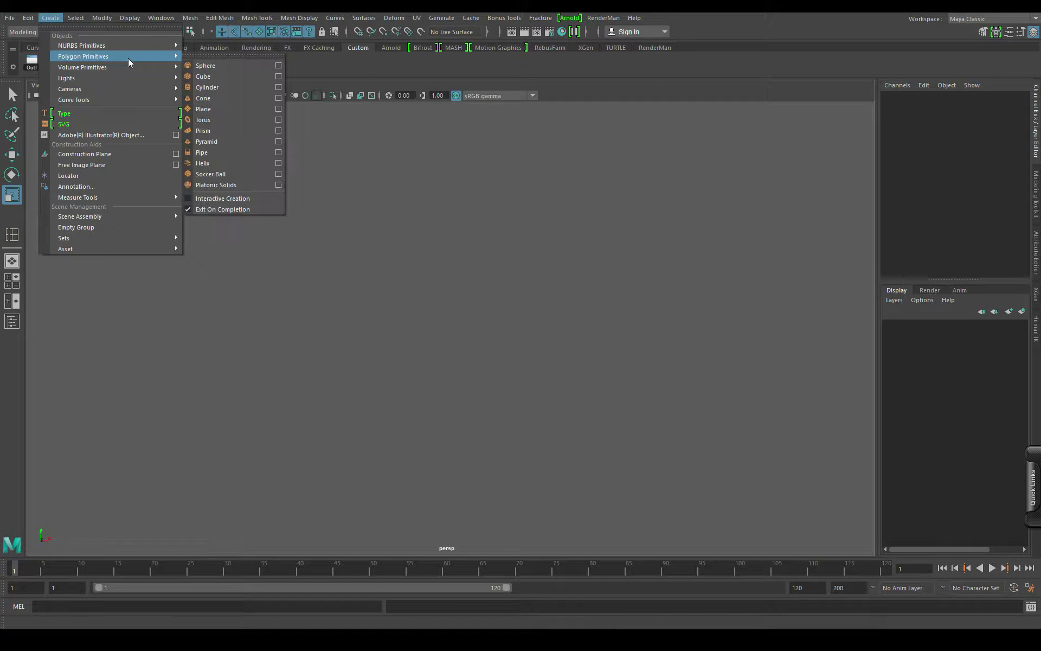
{"action": "left_click", "coordinate": [207, 76]}
{"action": "right_click_drag", "start_coordinate": [580, 351], "coordinate": [609, 372], "text": "alt"}
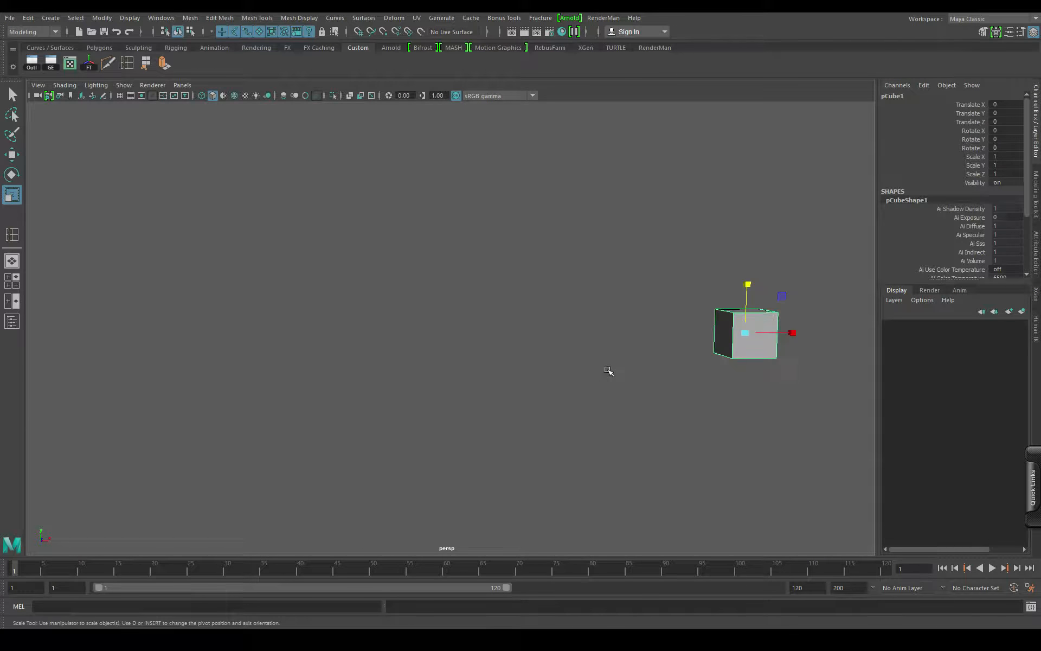
{"action": "middle_click_drag", "start_coordinate": [651, 357], "coordinate": [591, 354], "text": "alt"}
{"action": "key", "text": "f"}
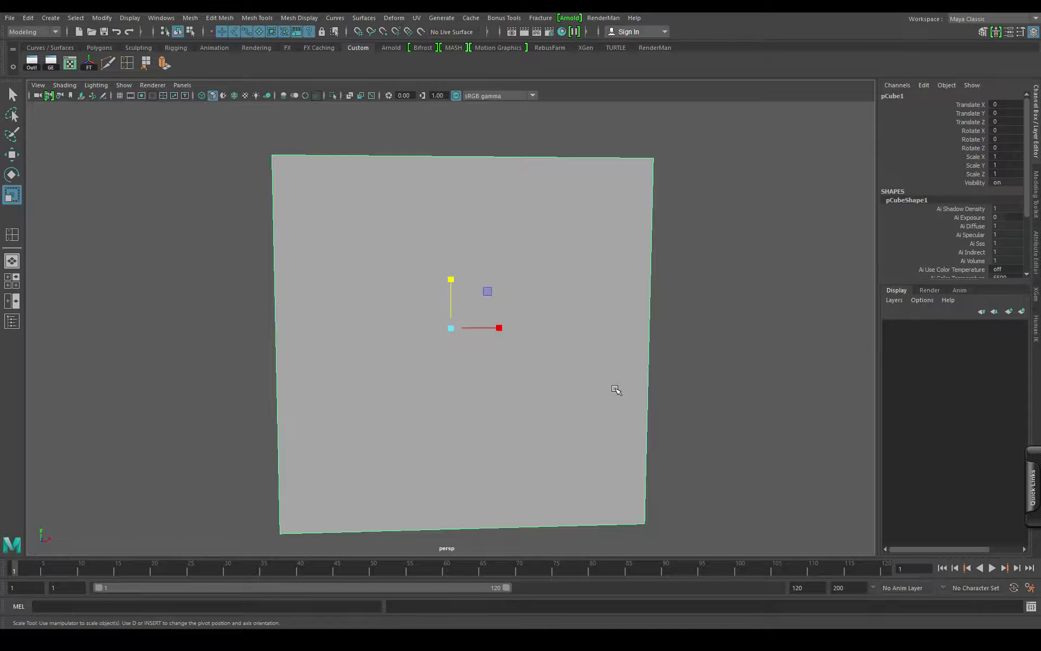
Step: Examine the new cube's faces and corners from several angles and distances
{"action": "scroll", "coordinate": [519, 342], "scroll_direction": "down", "scroll_amount": 5}
{"action": "left_click_drag", "start_coordinate": [519, 342], "coordinate": [448, 360], "text": "alt"}
{"action": "scroll", "coordinate": [445, 359], "scroll_direction": "up", "scroll_amount": 4}
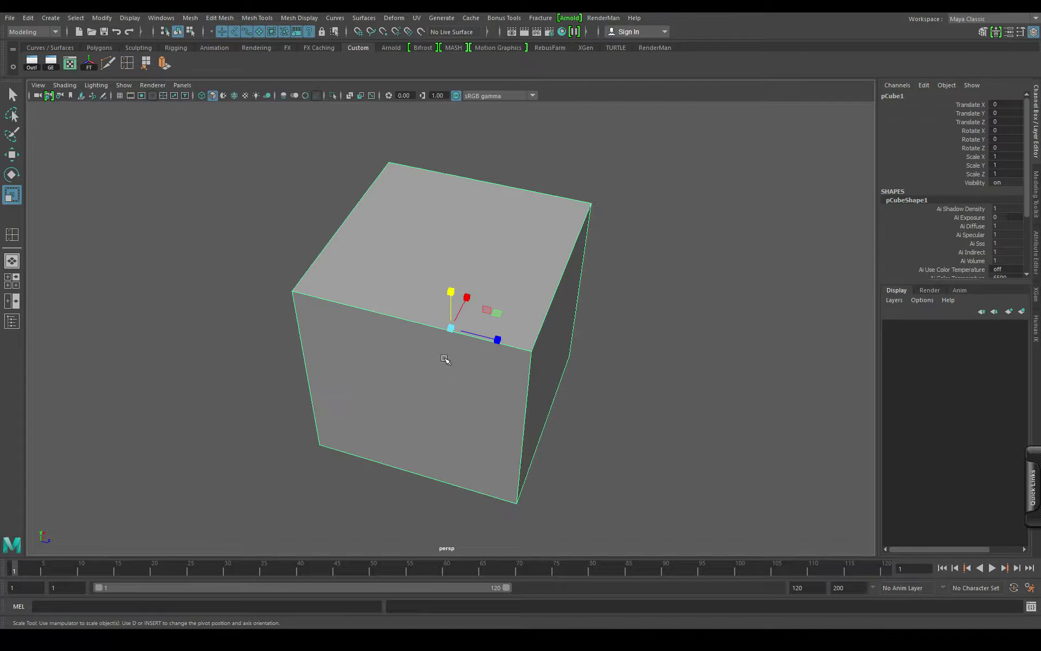
{"action": "scroll", "coordinate": [445, 359], "scroll_direction": "down", "scroll_amount": 3}
{"action": "left_click_drag", "start_coordinate": [444, 359], "coordinate": [553, 410], "text": "alt"}
{"action": "scroll", "coordinate": [470, 361], "scroll_direction": "up", "scroll_amount": 3}
{"action": "scroll", "coordinate": [552, 411], "scroll_direction": "up", "scroll_amount": 1}
{"action": "middle_click_drag", "start_coordinate": [507, 409], "coordinate": [482, 384], "text": "alt"}
{"action": "scroll", "coordinate": [480, 383], "scroll_direction": "down", "scroll_amount": 3}
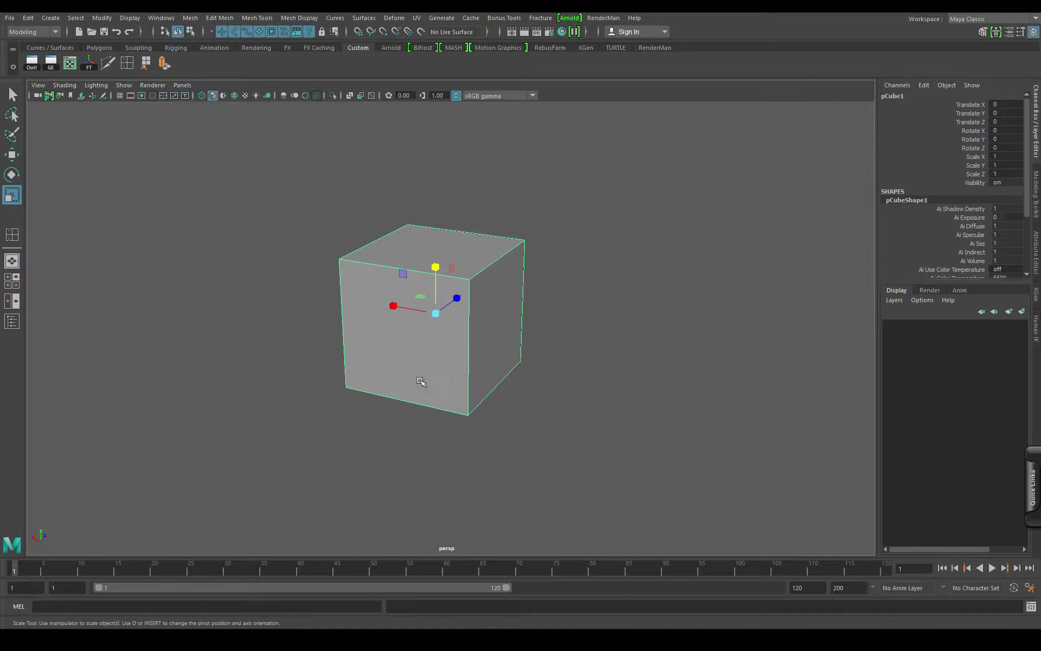
{"action": "left_click_drag", "start_coordinate": [430, 383], "coordinate": [442, 370], "text": "alt"}
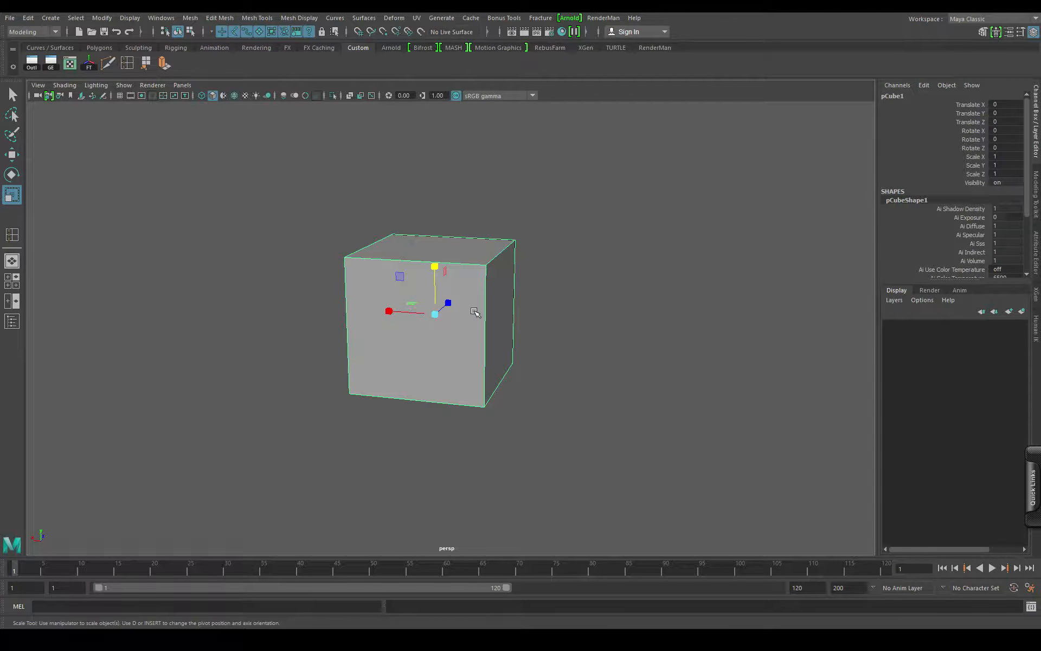
Step: Preview the new cube smoothed from several angles and restore its unsmoothed display
{"action": "left_click_drag", "start_coordinate": [474, 312], "coordinate": [576, 365], "text": "alt"}
{"action": "key", "text": "3"}
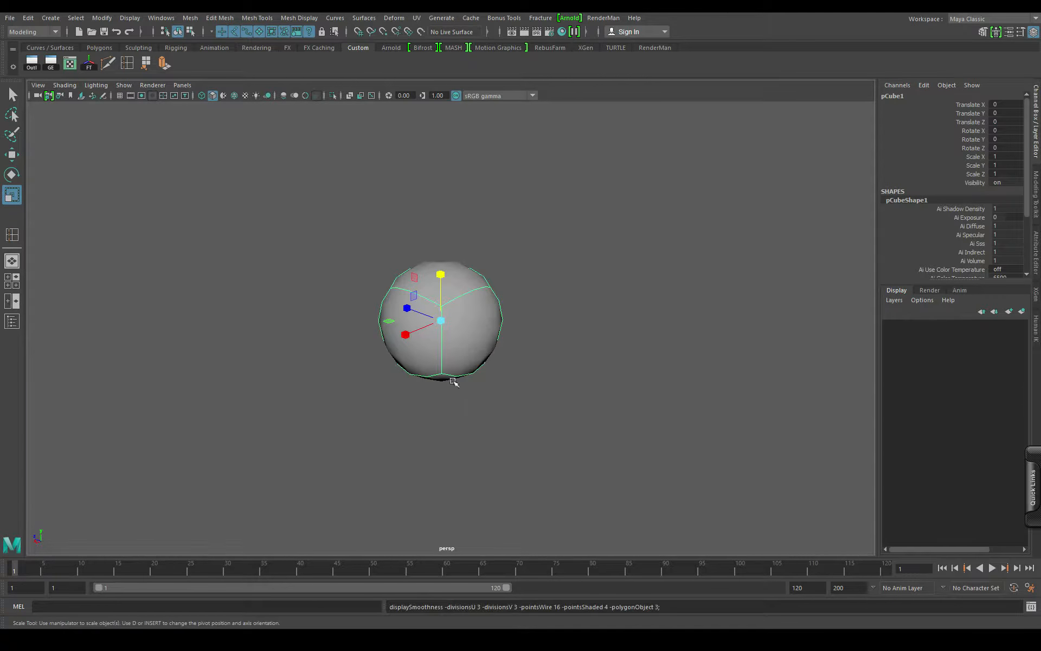
{"action": "left_click_drag", "start_coordinate": [454, 381], "coordinate": [558, 384], "text": "alt"}
{"action": "scroll", "coordinate": [570, 379], "scroll_direction": "up", "scroll_amount": 3}
{"action": "key", "text": "1"}
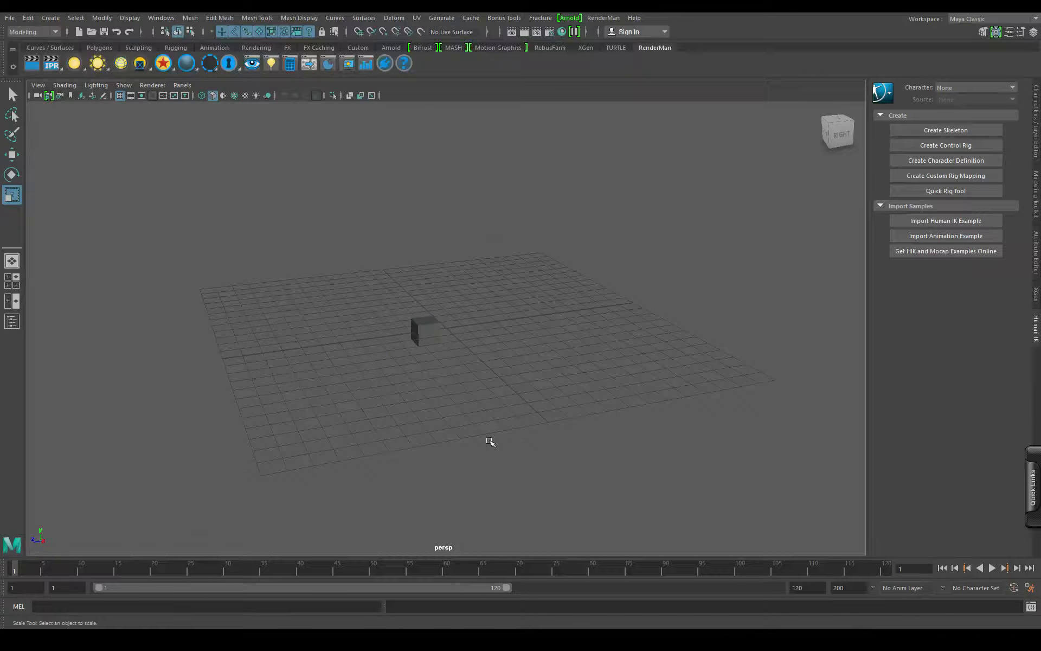
Step: Show the Custom shelf and look through the available mesh tools
{"action": "scroll", "coordinate": [490, 441], "scroll_direction": "up", "scroll_amount": 4}
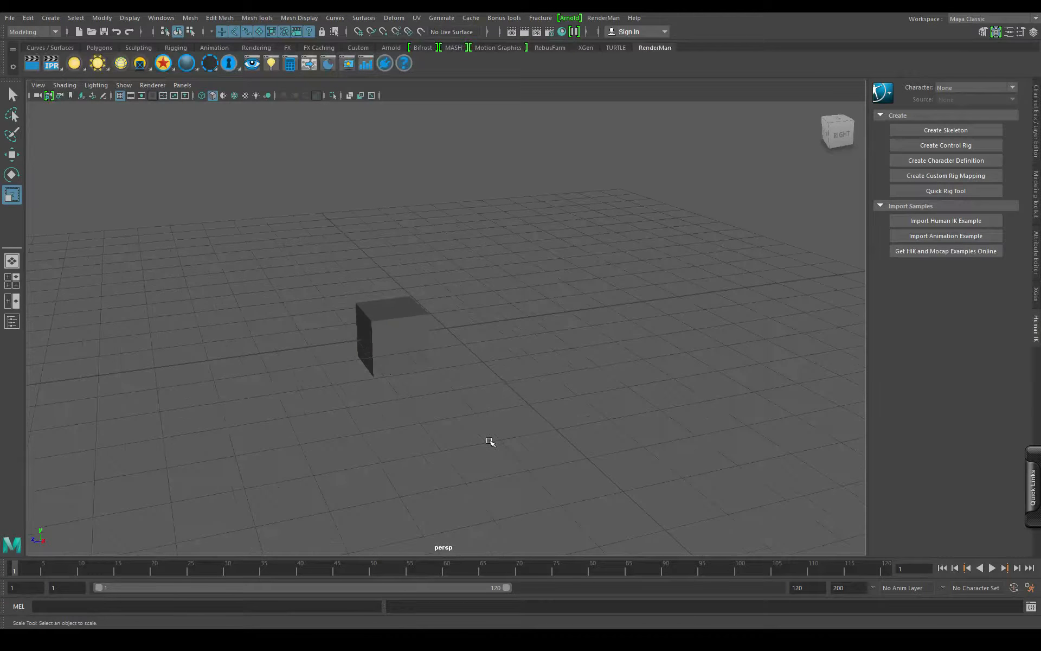
{"action": "left_click_drag", "start_coordinate": [449, 358], "coordinate": [545, 352], "text": "alt"}
{"action": "middle_click_drag", "start_coordinate": [515, 323], "coordinate": [500, 378], "text": "alt"}
{"action": "left_click_drag", "start_coordinate": [499, 379], "coordinate": [438, 353], "text": "alt"}
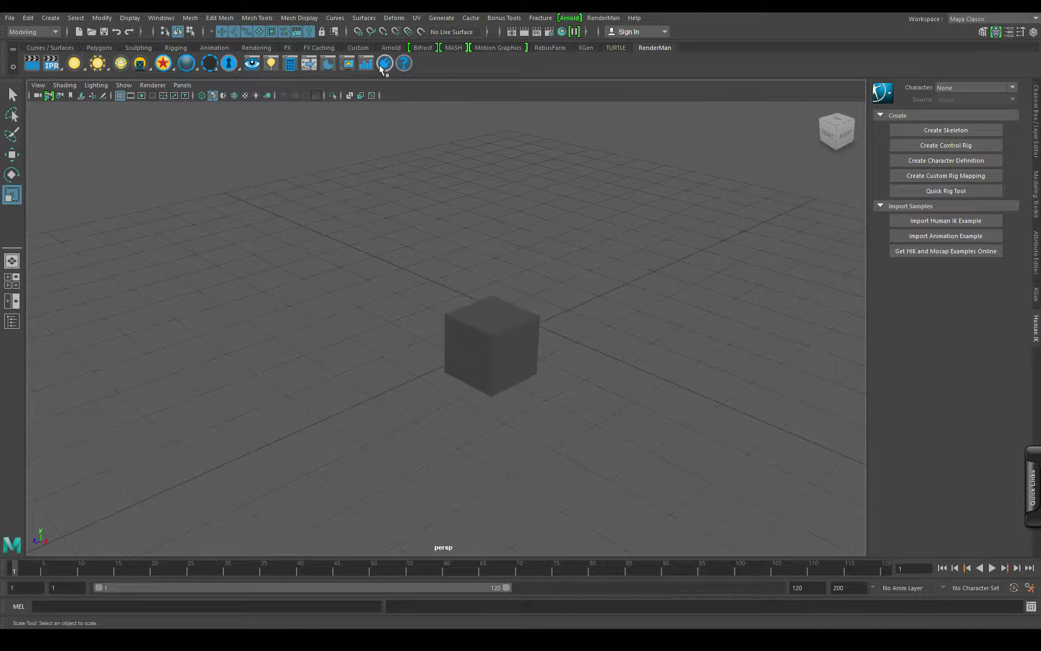
{"action": "left_click", "coordinate": [373, 47]}
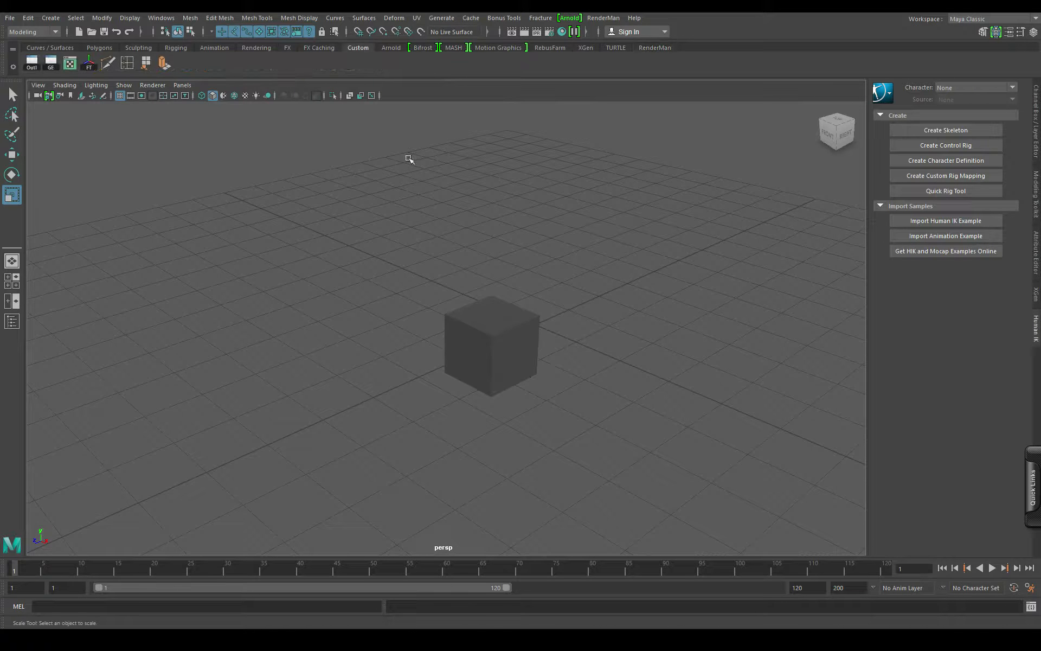
{"action": "scroll", "coordinate": [551, 342], "scroll_direction": "up", "scroll_amount": 2}
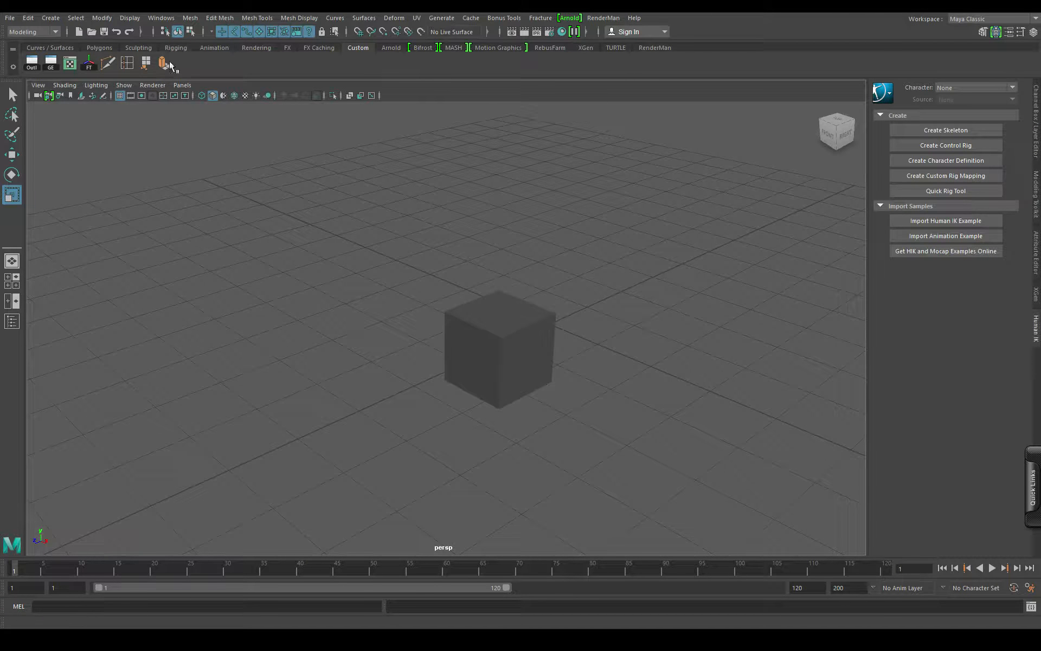
{"action": "left_click", "coordinate": [256, 18]}
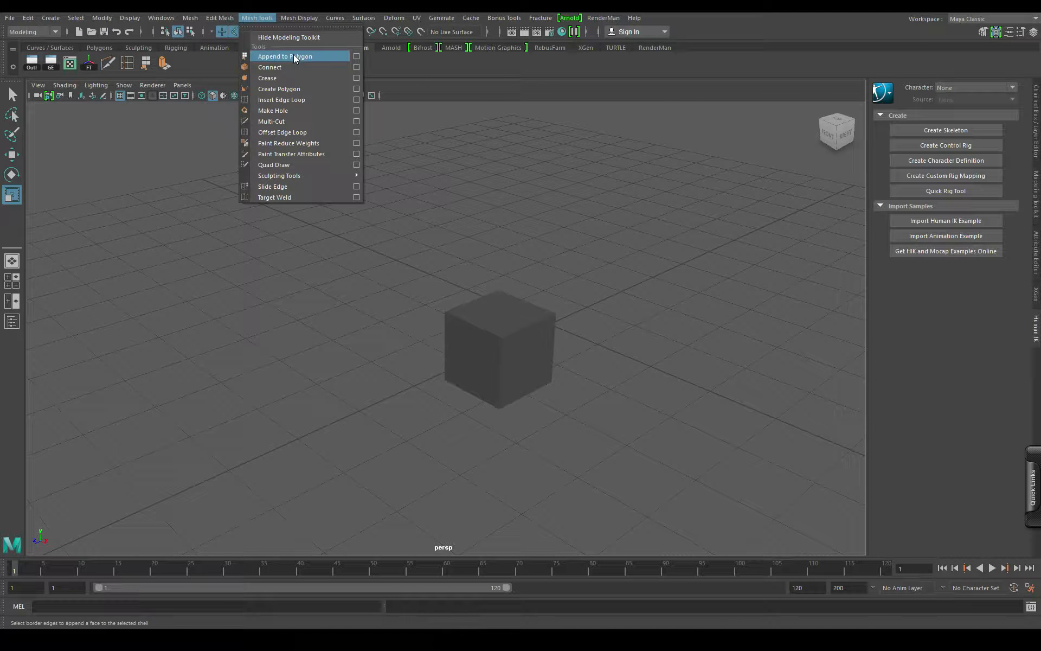
Step: Delete the cube's top face
{"action": "left_click", "coordinate": [511, 367]}
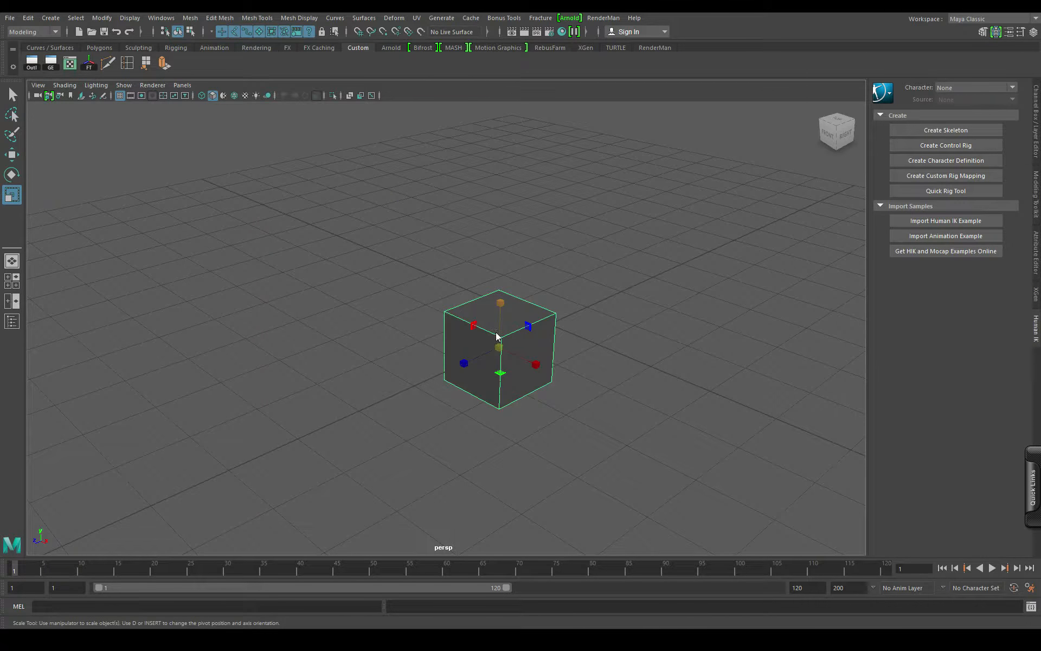
{"action": "right_click_drag", "start_coordinate": [496, 333], "coordinate": [497, 355]}
{"action": "left_click", "coordinate": [505, 312]}
{"action": "left_click_drag", "start_coordinate": [567, 327], "coordinate": [488, 305], "text": "alt"}
{"action": "right_click_drag", "start_coordinate": [454, 327], "coordinate": [473, 373]}
{"action": "left_click_drag", "start_coordinate": [451, 367], "coordinate": [470, 425], "text": "alt"}
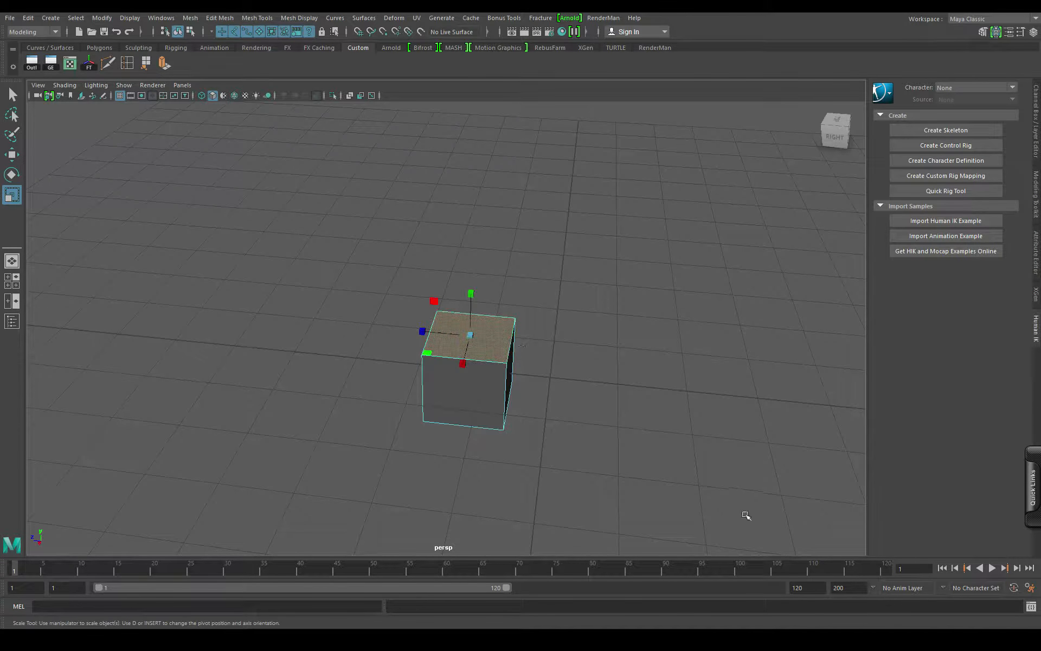
{"action": "key", "text": "Delete"}
Step: Inspect the open-topped cube from several angles, briefly previewing it smoothed
{"action": "scroll", "coordinate": [699, 532], "scroll_direction": "up", "scroll_amount": 4}
{"action": "left_click_drag", "start_coordinate": [527, 349], "coordinate": [688, 333], "text": "alt"}
{"action": "scroll", "coordinate": [619, 370], "scroll_direction": "up", "scroll_amount": 3}
{"action": "left_click_drag", "start_coordinate": [619, 370], "coordinate": [365, 281], "text": "alt"}
{"action": "key", "text": "3"}
{"action": "key", "text": "1"}
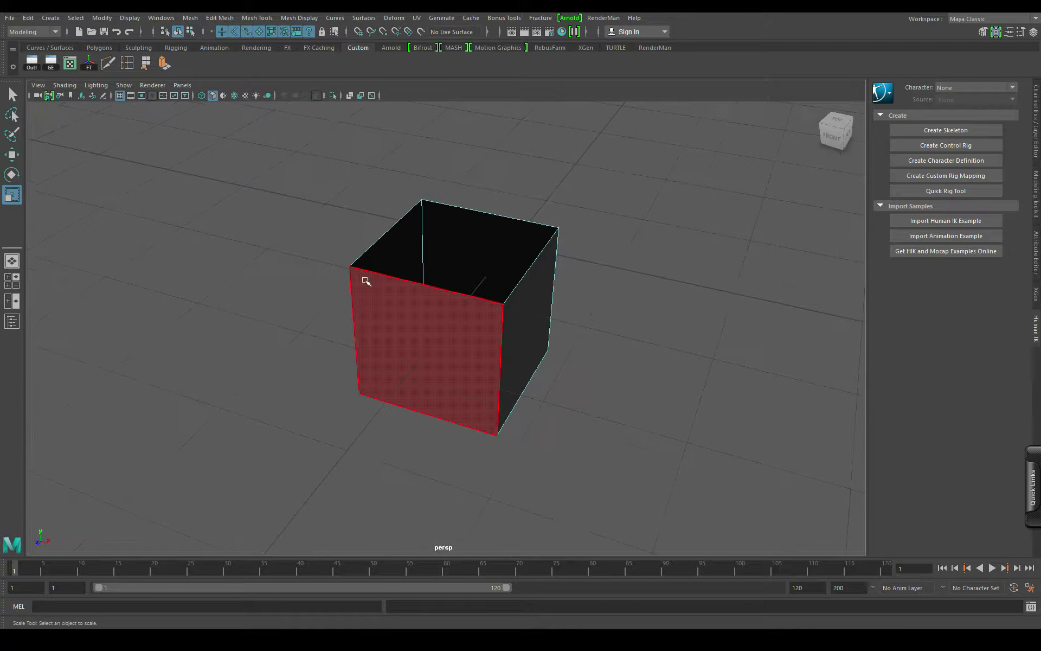
Step: Close the cube's open top with a new face using Append to Polygon, and return to the Scale tool
{"action": "left_click", "coordinate": [257, 17]}
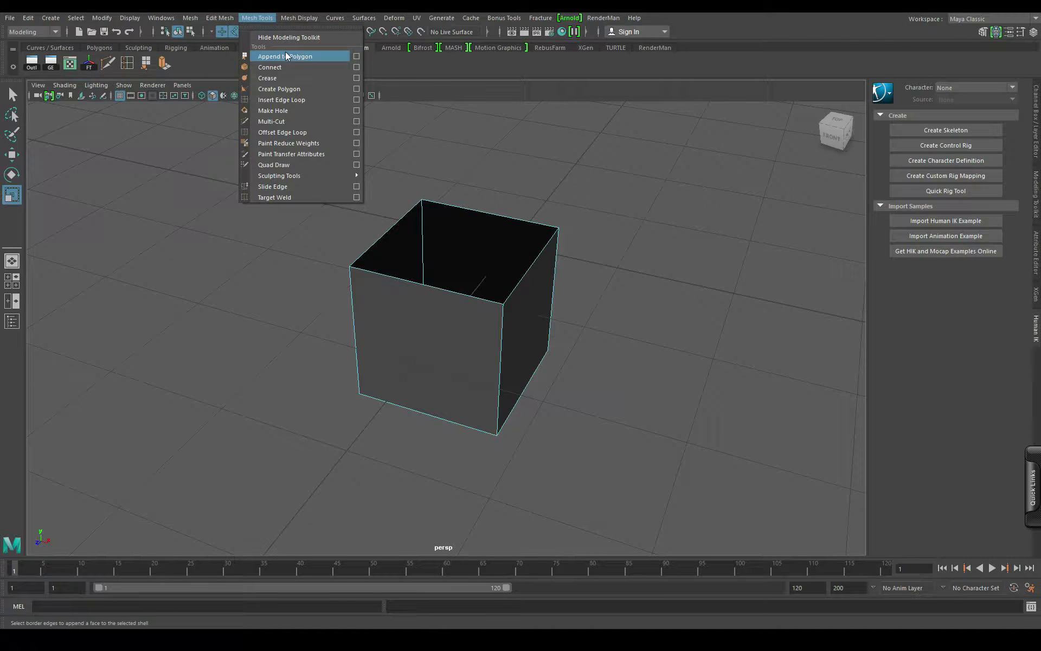
{"action": "left_click", "coordinate": [286, 56]}
{"action": "left_click_drag", "start_coordinate": [452, 285], "coordinate": [434, 329], "text": "alt"}
{"action": "left_click", "coordinate": [417, 266]}
{"action": "middle_click_drag", "start_coordinate": [529, 372], "coordinate": [378, 369], "text": "alt"}
{"action": "left_click_drag", "start_coordinate": [417, 284], "coordinate": [358, 266], "text": "alt"}
{"action": "middle_click_drag", "start_coordinate": [421, 287], "coordinate": [398, 362], "text": "alt"}
{"action": "right_click_drag", "start_coordinate": [398, 361], "coordinate": [448, 337], "text": "alt"}
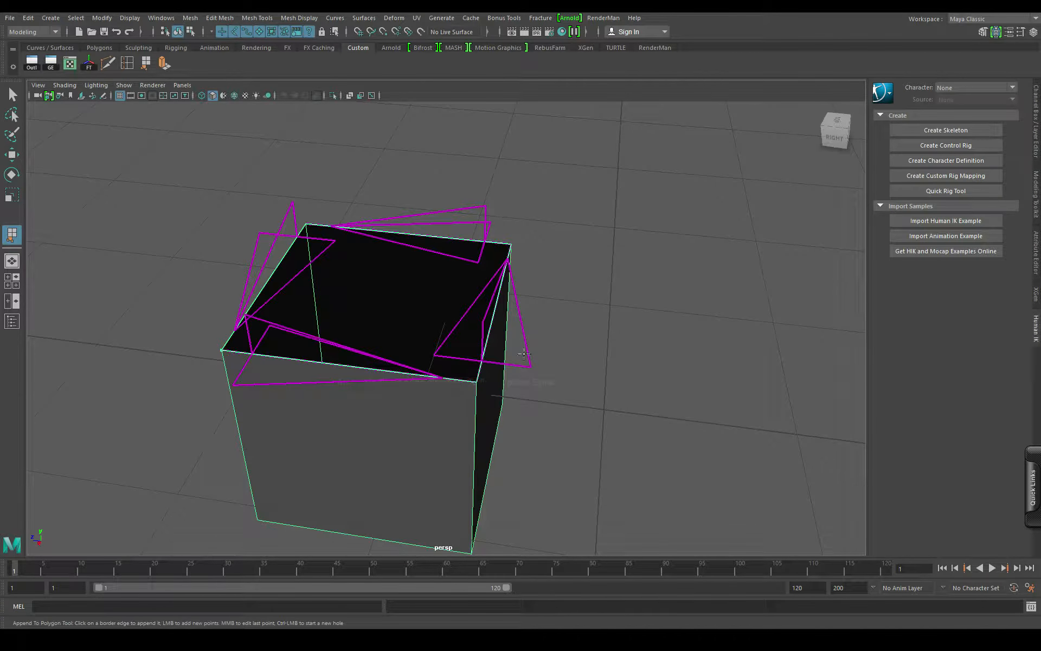
{"action": "key", "text": "Return"}
{"action": "left_click_drag", "start_coordinate": [353, 410], "coordinate": [397, 401], "text": "alt"}
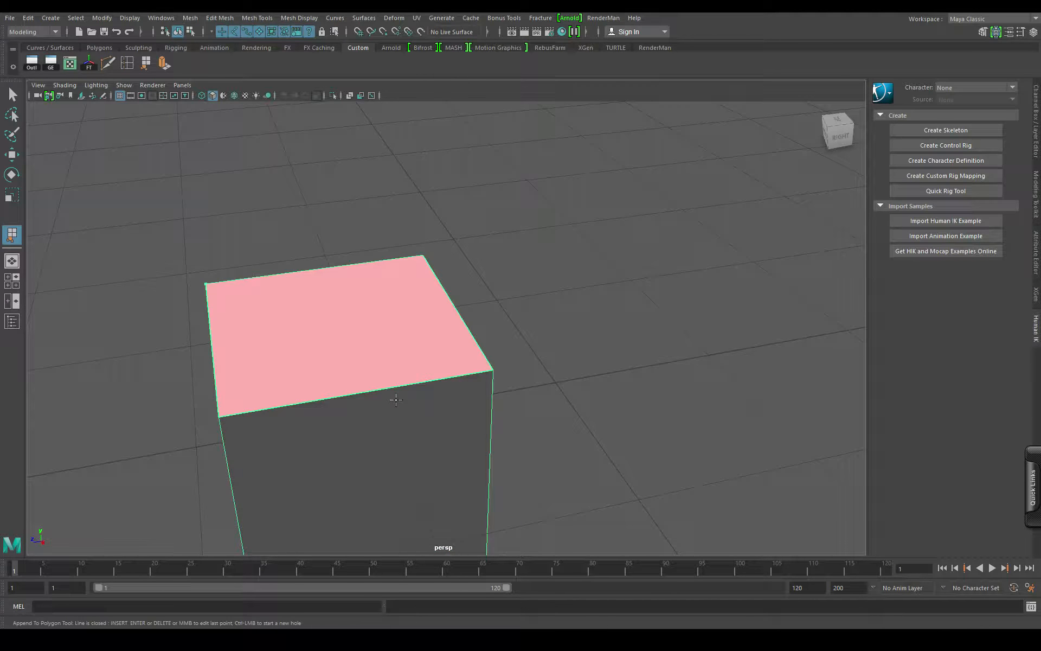
{"action": "key", "text": "r"}
{"action": "right_click_drag", "start_coordinate": [398, 401], "coordinate": [325, 396], "text": "alt"}
{"action": "left_click_drag", "start_coordinate": [325, 396], "coordinate": [393, 409], "text": "alt"}
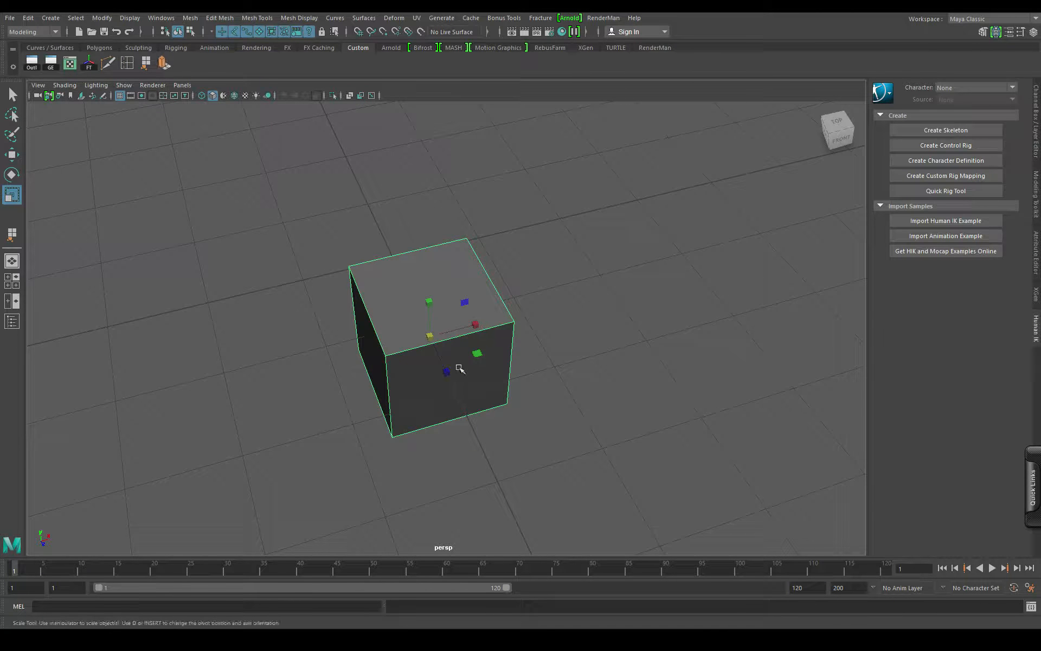
Step: Extrude one side face of the cube outward with thickness 0.3, local translate Z 0.621 and offset -0.1
{"action": "right_click_drag", "start_coordinate": [435, 254], "coordinate": [433, 283]}
{"action": "left_click_drag", "start_coordinate": [477, 363], "coordinate": [409, 274], "text": "alt"}
{"action": "left_click", "coordinate": [461, 302]}
{"action": "left_click_drag", "start_coordinate": [326, 434], "coordinate": [356, 449], "text": "alt"}
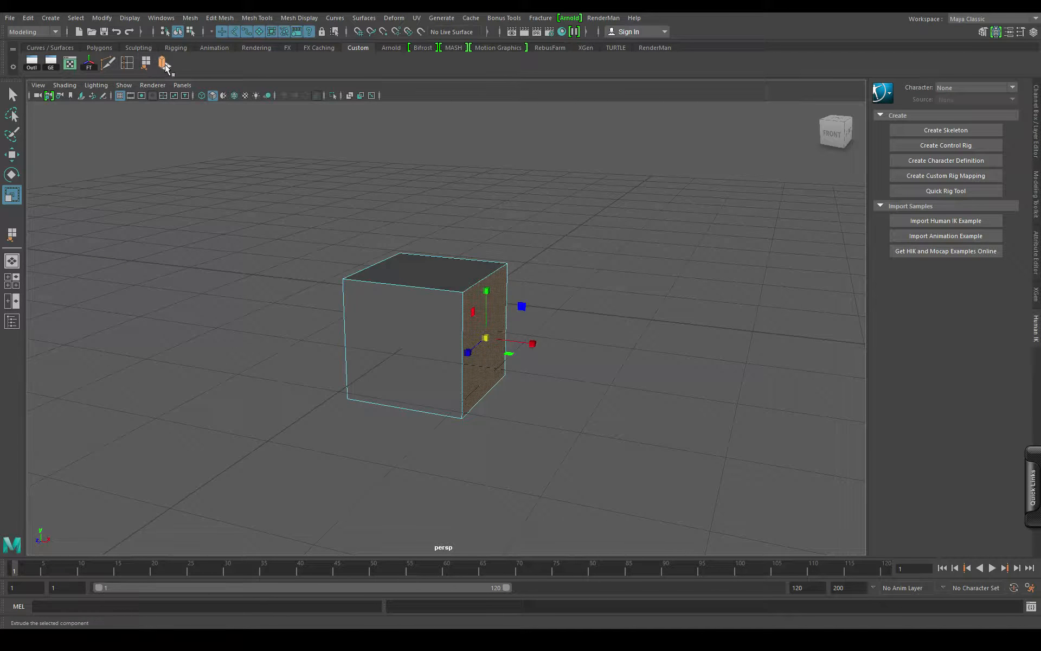
{"action": "left_click", "coordinate": [219, 18]}
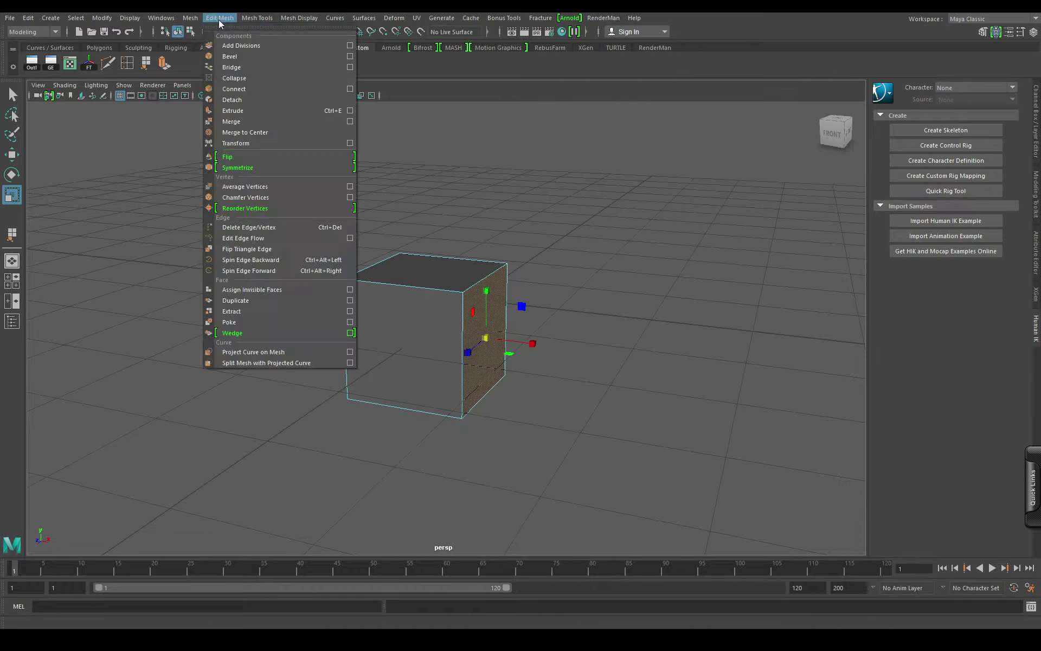
{"action": "left_click", "coordinate": [239, 112]}
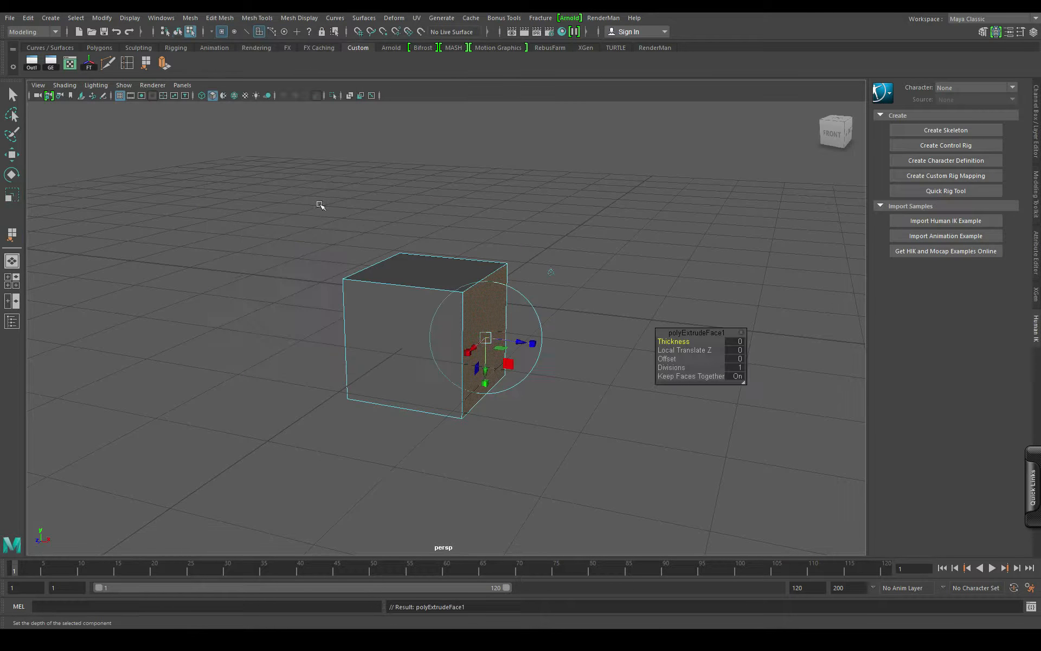
{"action": "left_click_drag", "start_coordinate": [554, 414], "coordinate": [626, 371], "text": "alt"}
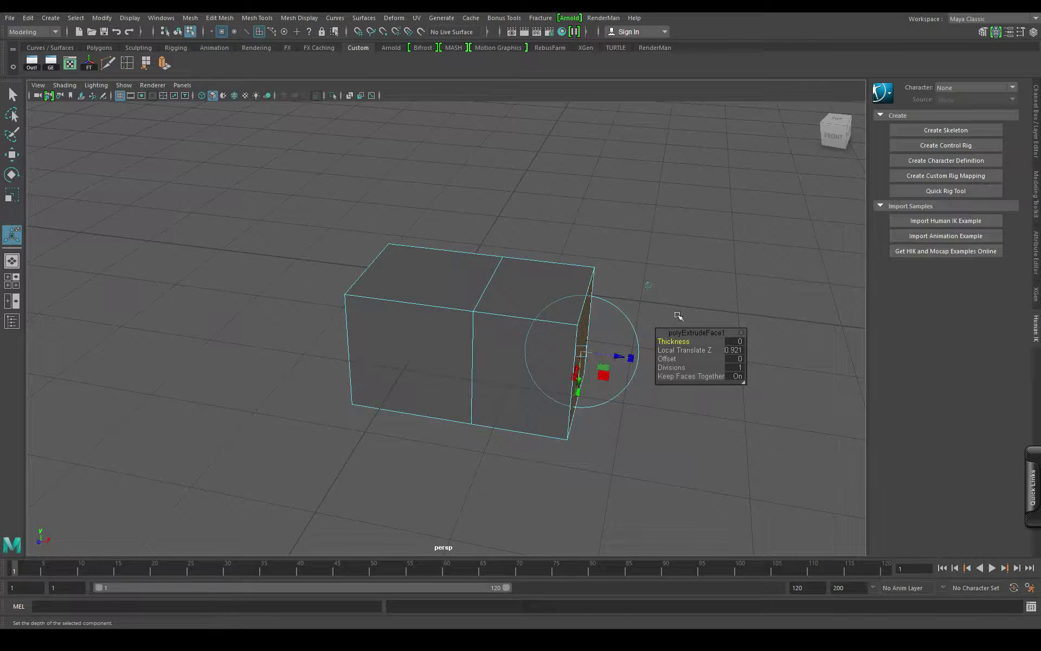
{"action": "left_click_drag", "start_coordinate": [686, 341], "coordinate": [678, 367]}
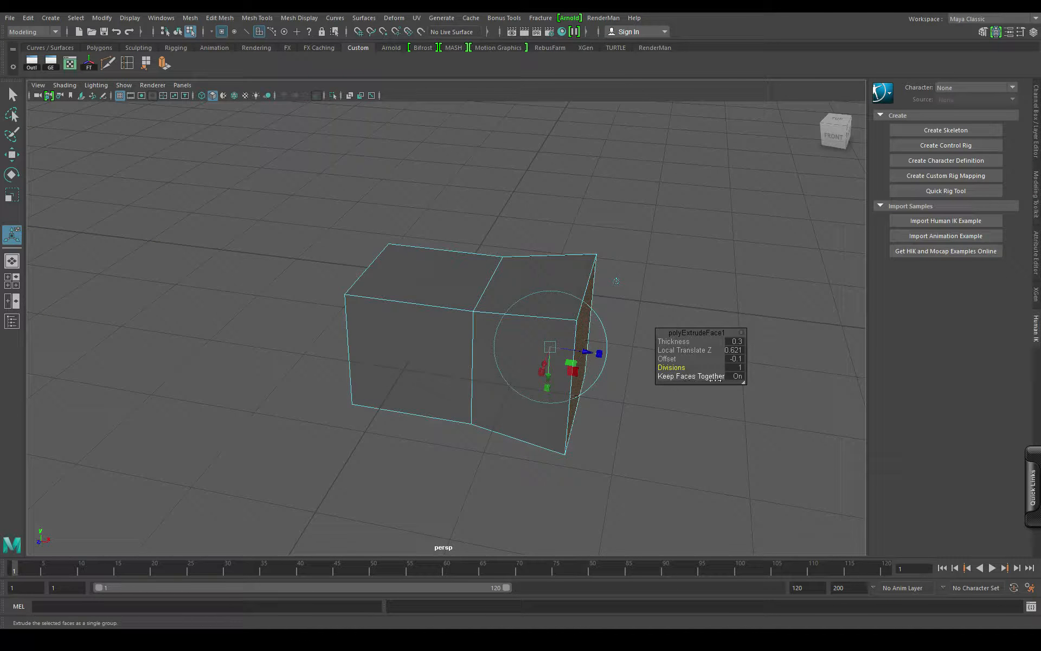
Step: Extrude both top faces upward together with local translate Z 1 and offset 0.1
{"action": "left_click_drag", "start_coordinate": [457, 463], "coordinate": [512, 471], "text": "alt"}
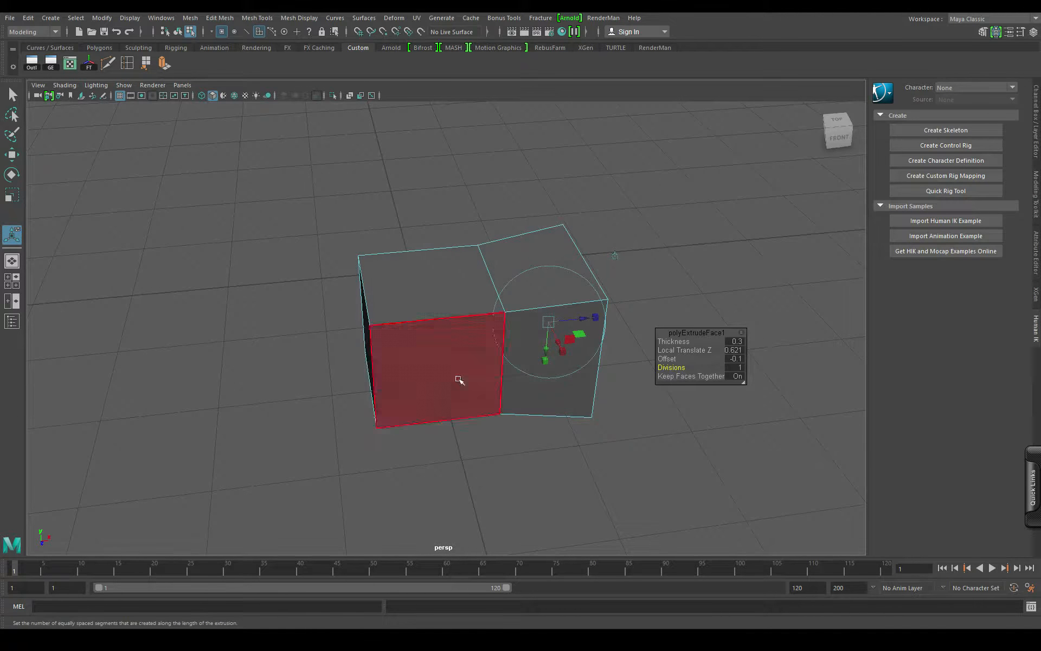
{"action": "left_click", "coordinate": [431, 274]}
{"action": "left_click", "coordinate": [534, 263], "text": "shift"}
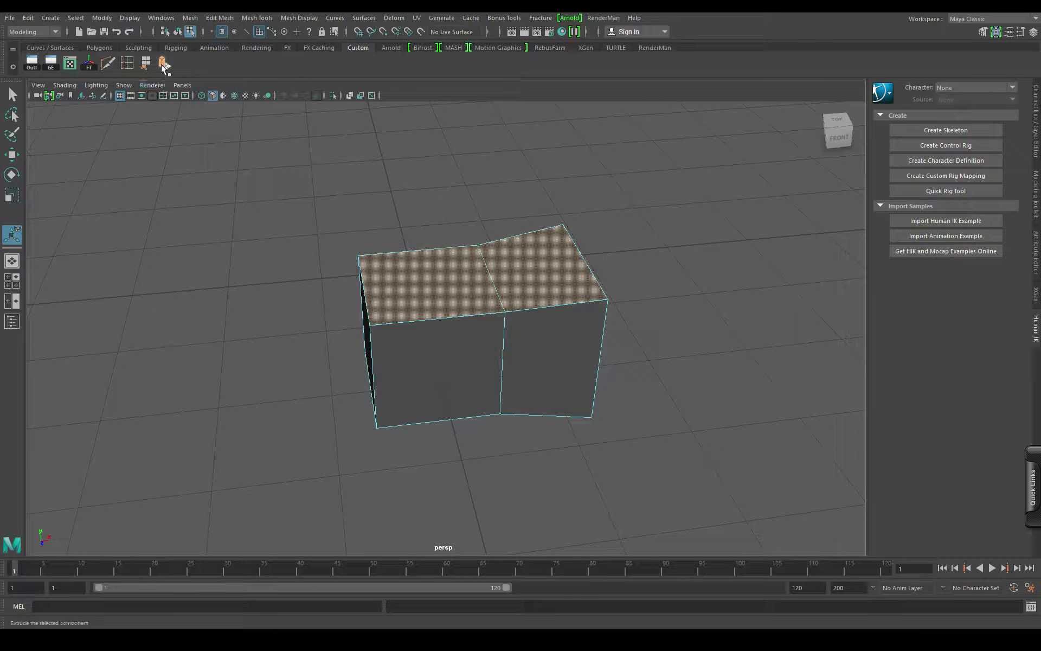
{"action": "key", "text": "ctrl+e"}
{"action": "middle_click_drag", "start_coordinate": [610, 328], "coordinate": [492, 383], "text": "alt"}
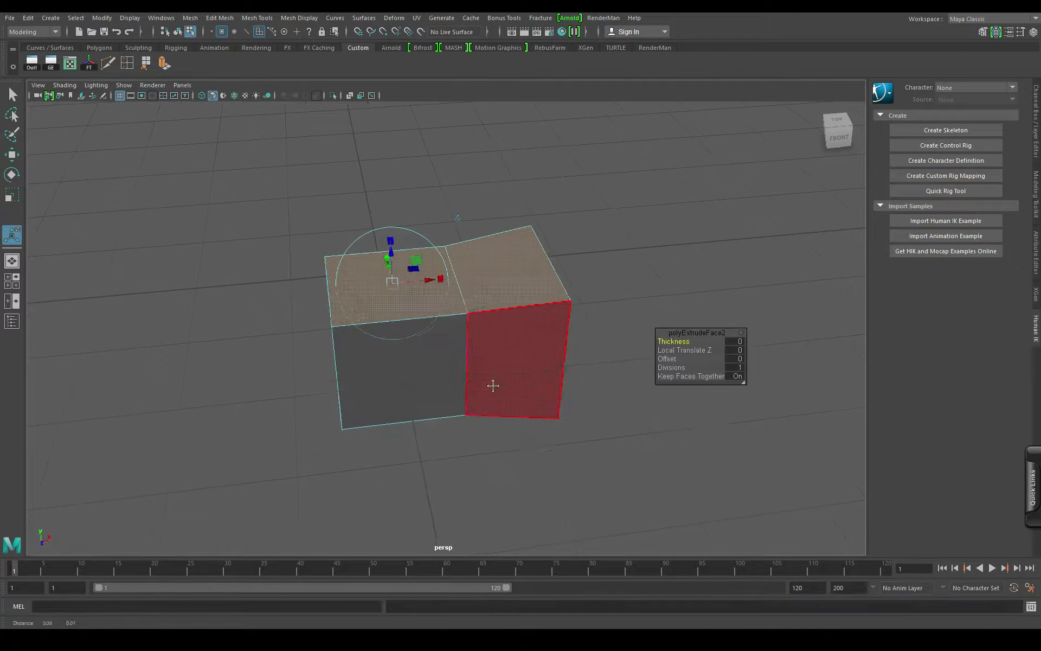
{"action": "left_click_drag", "start_coordinate": [667, 358], "coordinate": [667, 350]}
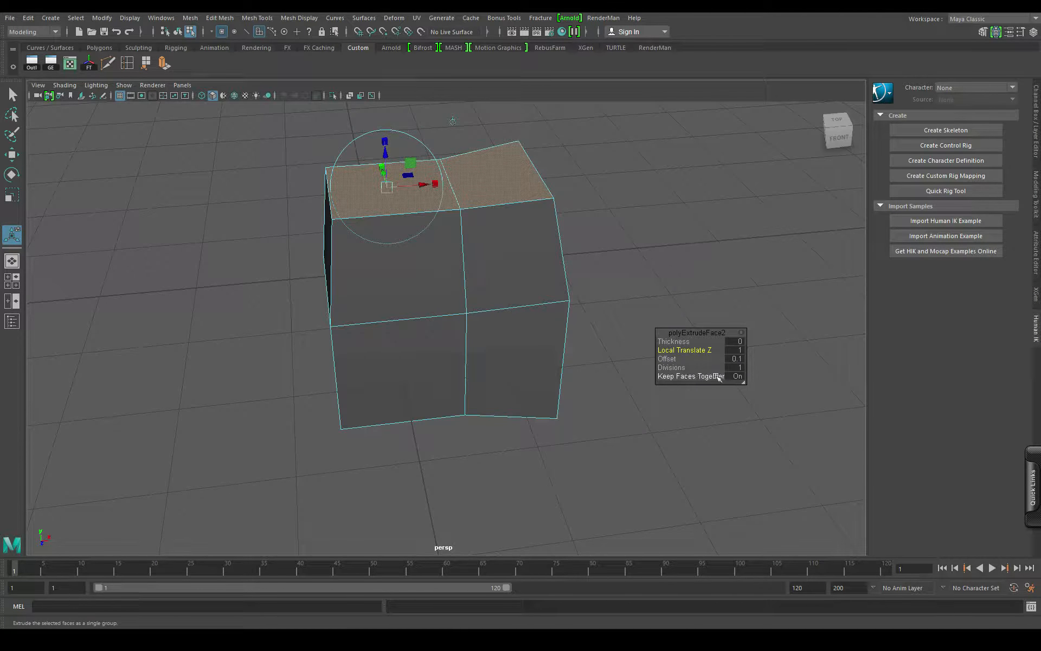
Step: Turn off Keep Faces Together for the top extrusion and adjust its local translate Z to 0.995
{"action": "left_click_drag", "start_coordinate": [706, 376], "coordinate": [672, 367]}
{"action": "left_click_drag", "start_coordinate": [481, 284], "coordinate": [438, 212], "text": "alt"}
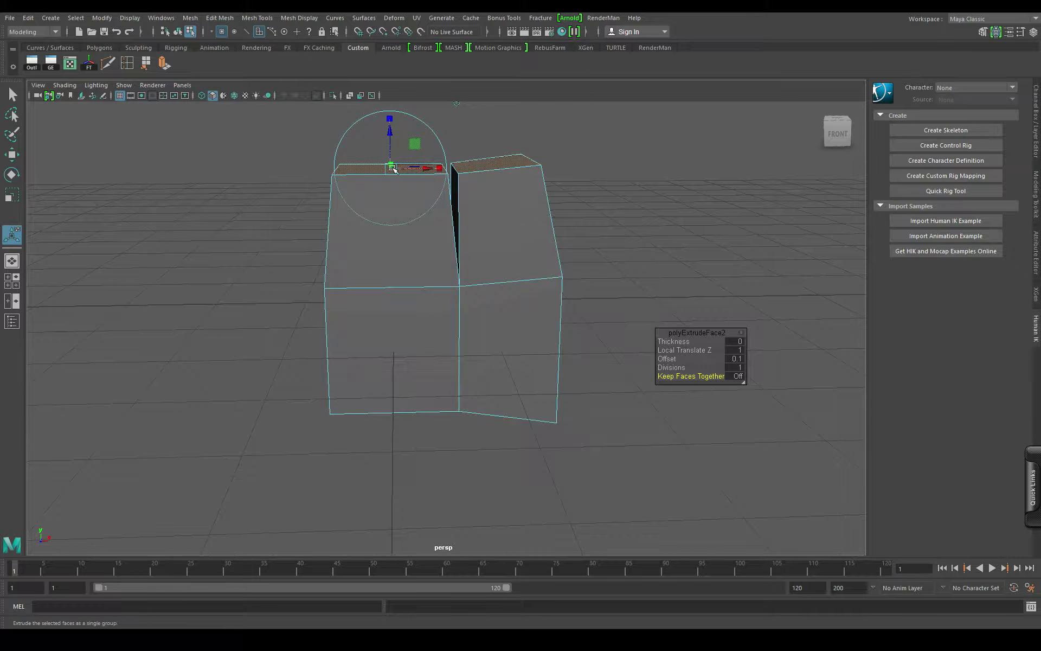
{"action": "left_click_drag", "start_coordinate": [392, 167], "coordinate": [391, 167]}
{"action": "left_click_drag", "start_coordinate": [395, 212], "coordinate": [413, 258], "text": "alt"}
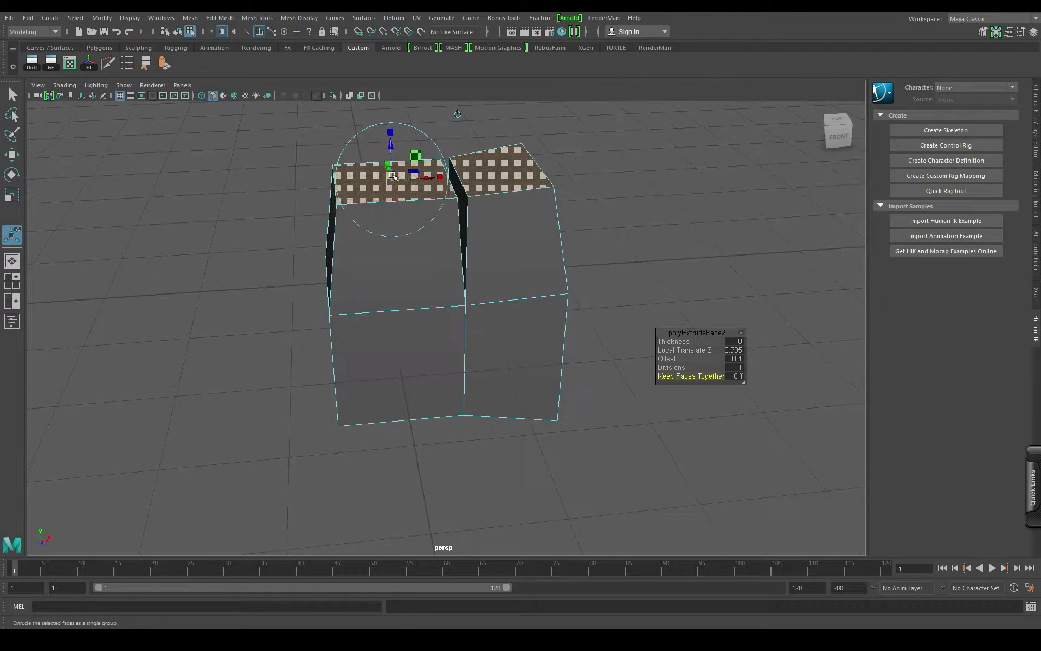
{"action": "left_click", "coordinate": [448, 179]}
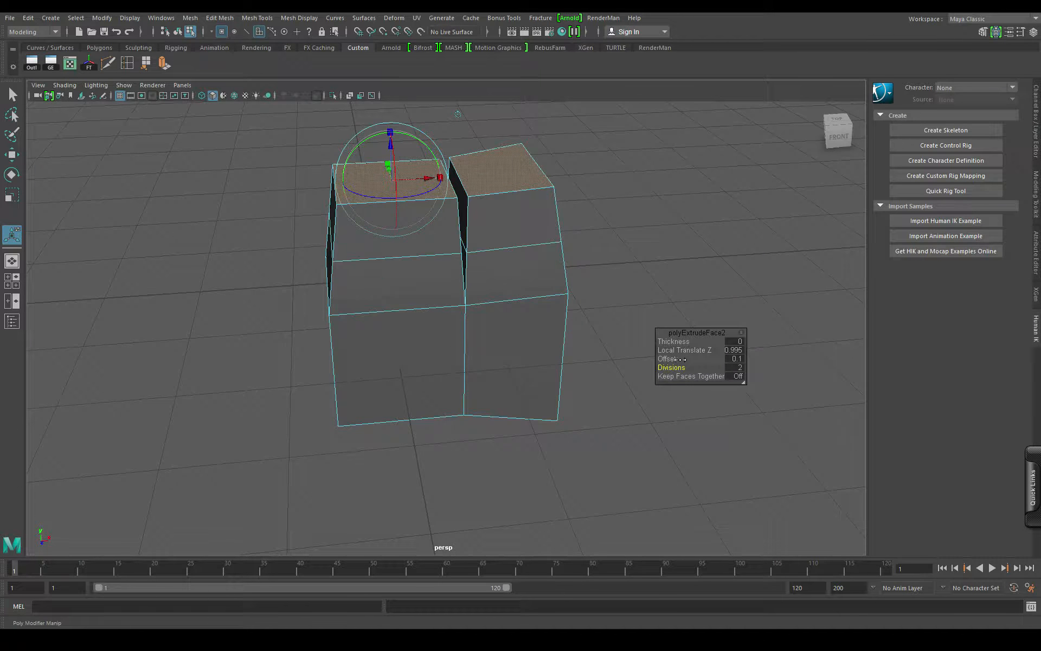
Step: Set the top extrusion's offset to 0.4 with 1 division, and return to object selection
{"action": "left_click_drag", "start_coordinate": [666, 361], "coordinate": [669, 352]}
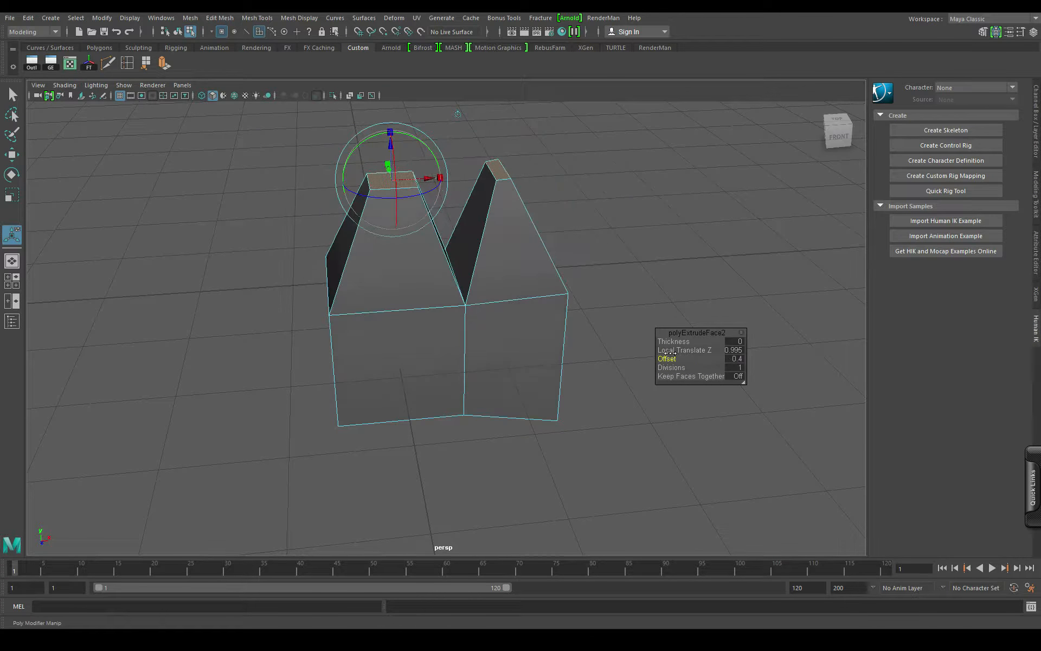
{"action": "left_click_drag", "start_coordinate": [347, 332], "coordinate": [395, 334], "text": "alt"}
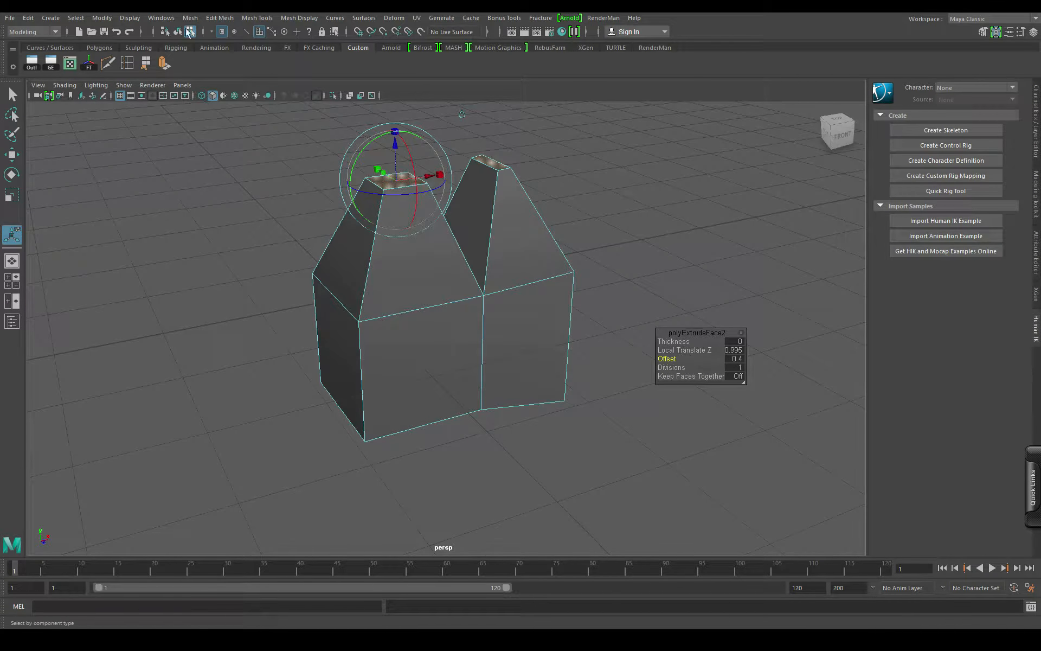
{"action": "left_click", "coordinate": [179, 32]}
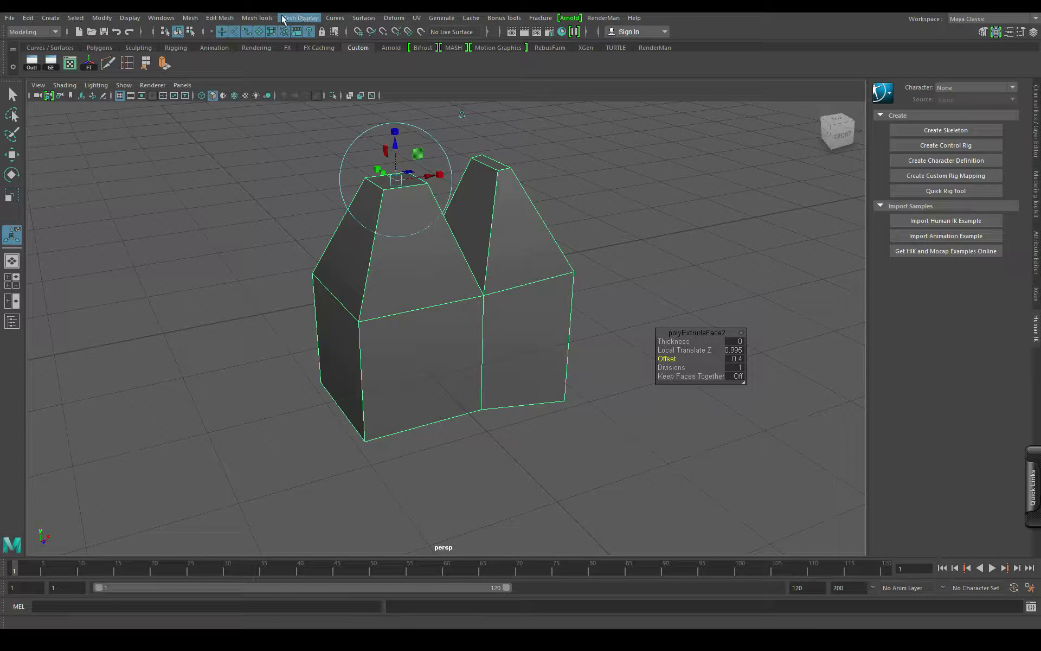
Step: Insert a horizontal edge loop around the model's lower block, slightly below its mid-height
{"action": "left_click", "coordinate": [257, 18]}
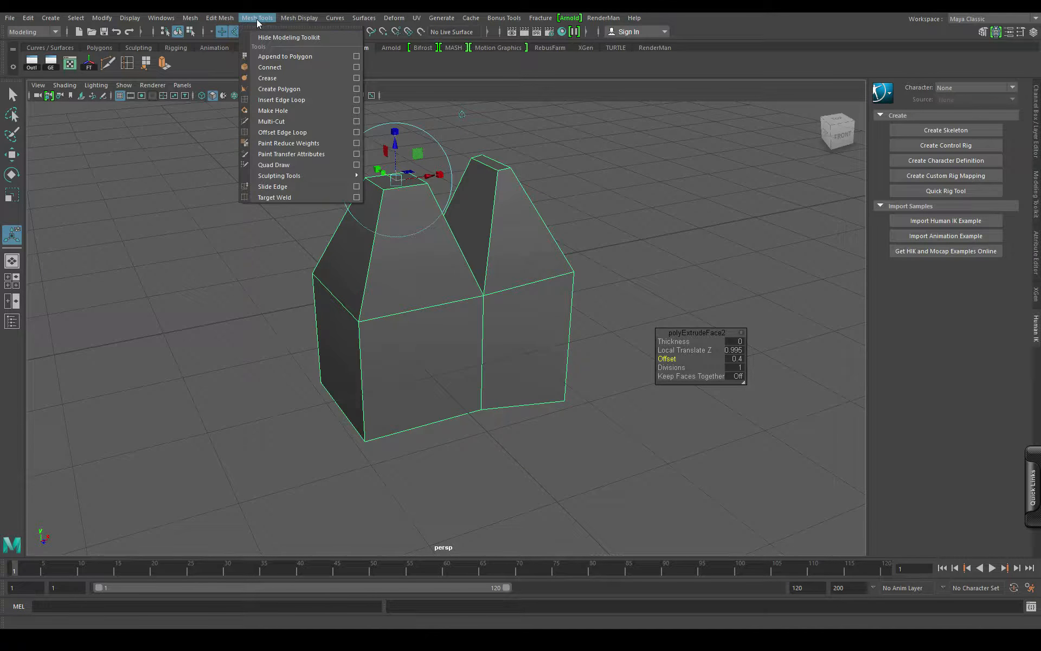
{"action": "left_click", "coordinate": [294, 102]}
{"action": "left_click_drag", "start_coordinate": [295, 102], "coordinate": [470, 428], "text": "alt"}
{"action": "left_click", "coordinate": [388, 346]}
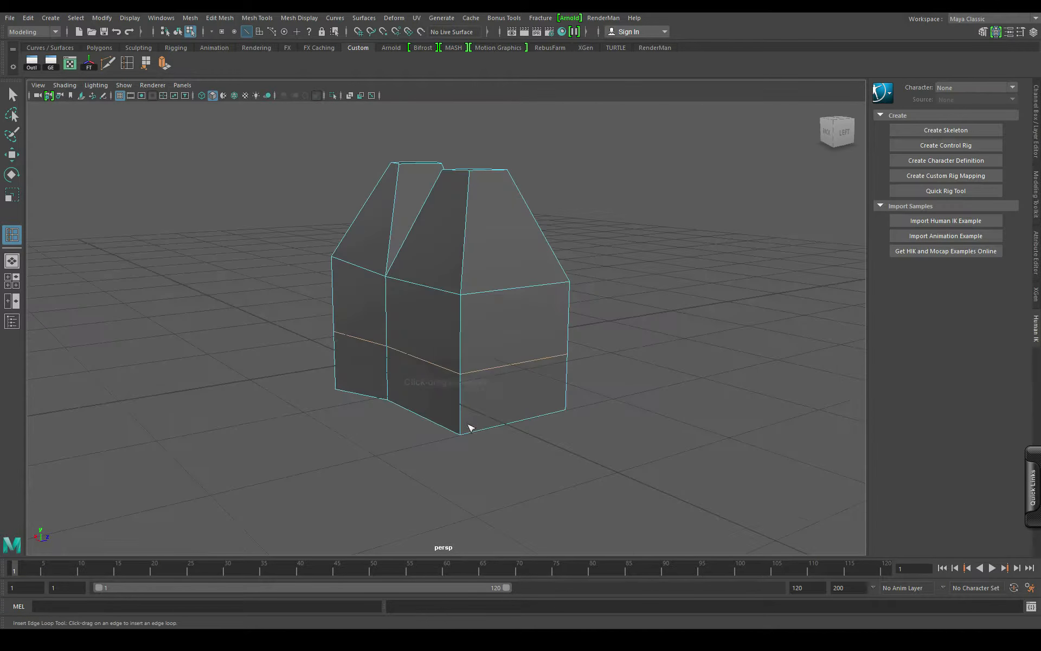
{"action": "left_click", "coordinate": [515, 368]}
{"action": "left_click_drag", "start_coordinate": [518, 376], "coordinate": [470, 285], "text": "alt"}
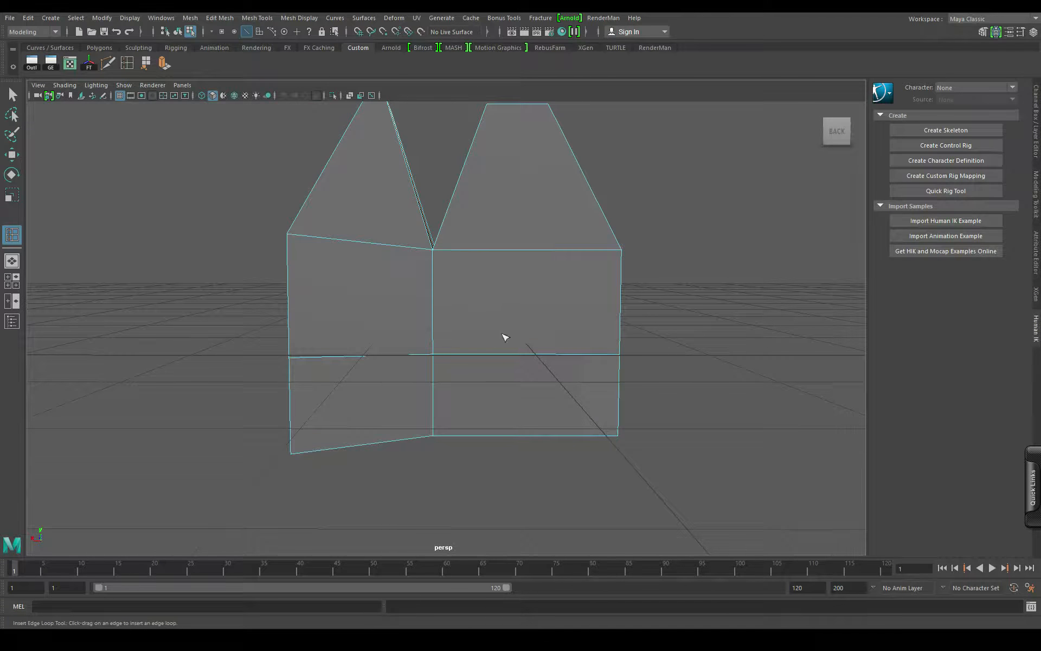
Step: Insert a vertical edge loop through the middle of each tapered half, and switch to the Move tool
{"action": "left_click", "coordinate": [531, 436]}
{"action": "left_click_drag", "start_coordinate": [531, 448], "coordinate": [503, 313], "text": "alt"}
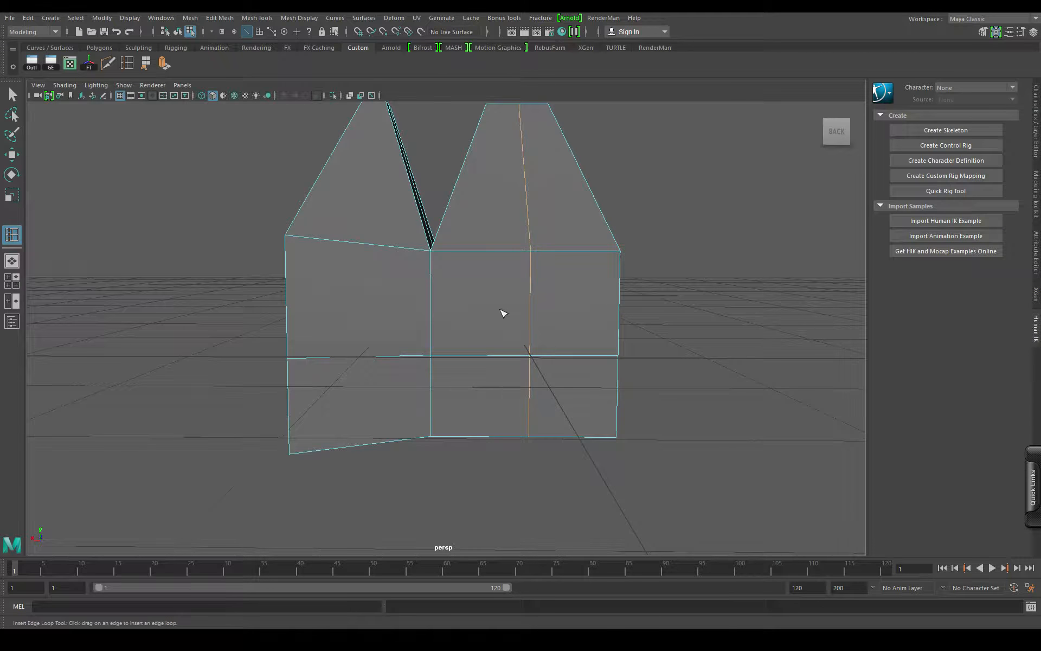
{"action": "left_click", "coordinate": [364, 444]}
{"action": "left_click", "coordinate": [11, 154]}
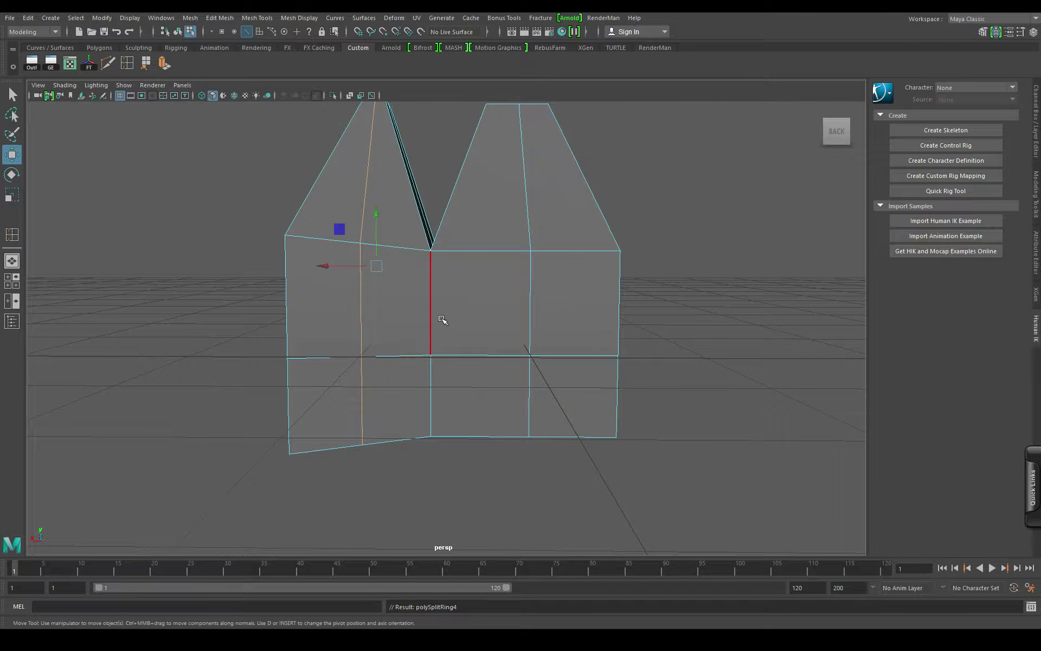
Step: Extrude the four back faces below the right tapered half, with Keep Faces Together off and an offset of 0.1
{"action": "right_click", "coordinate": [467, 291]}
{"action": "right_click_drag", "start_coordinate": [470, 296], "coordinate": [468, 321]}
{"action": "left_click", "coordinate": [475, 307]}
{"action": "left_click", "coordinate": [560, 317], "text": "shift"}
{"action": "left_click", "coordinate": [557, 388], "text": "shift"}
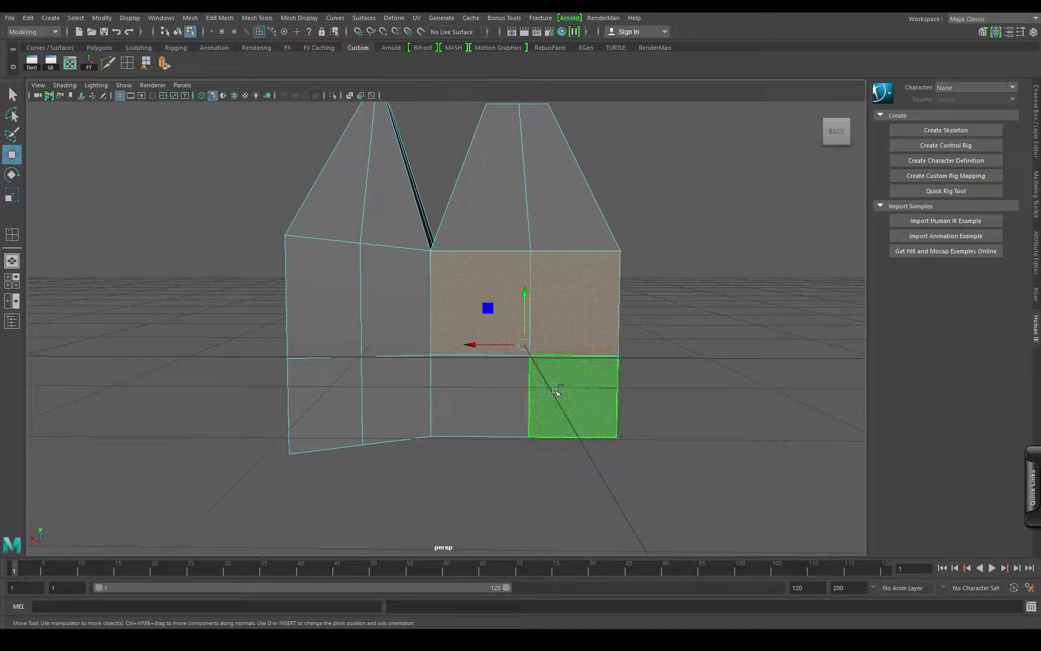
{"action": "left_click", "coordinate": [481, 397], "text": "shift"}
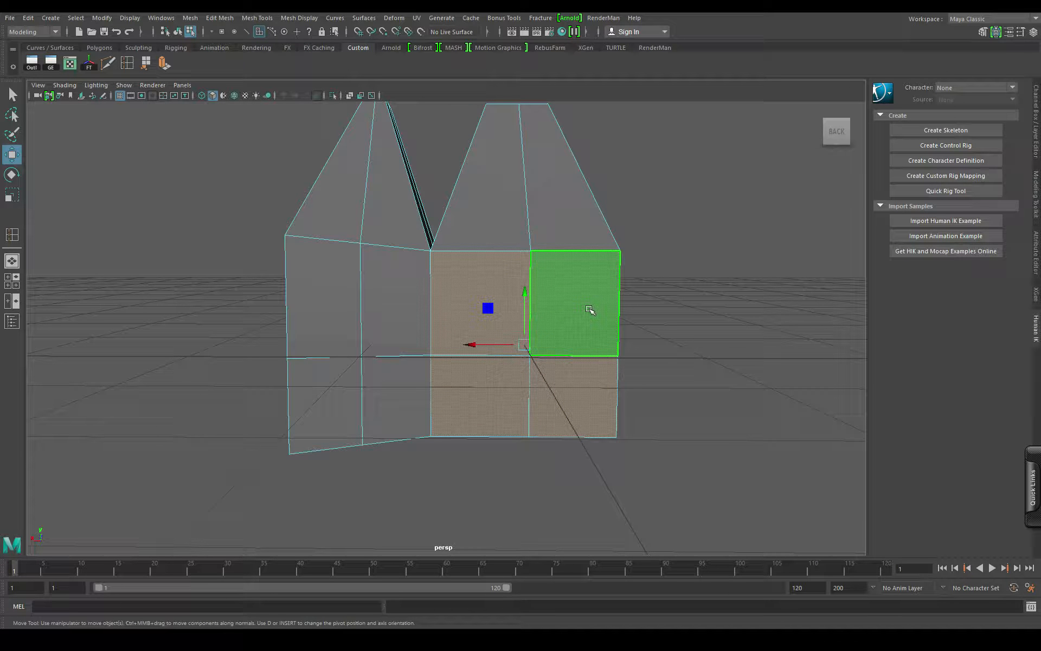
{"action": "left_click", "coordinate": [164, 64]}
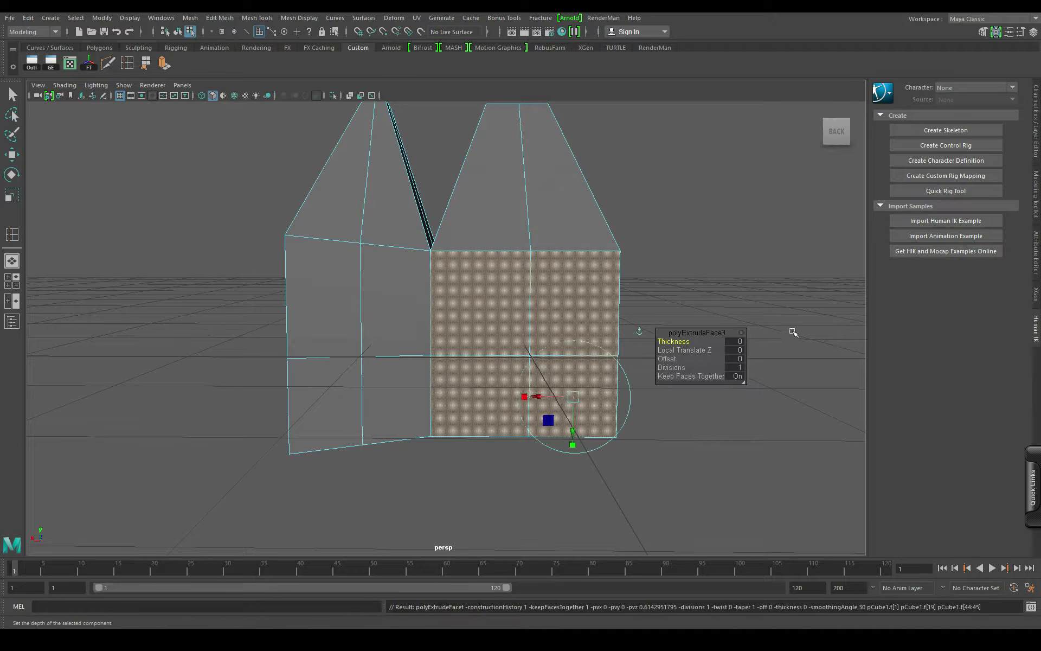
{"action": "left_click", "coordinate": [701, 376]}
{"action": "left_click_drag", "start_coordinate": [664, 359], "coordinate": [666, 359]}
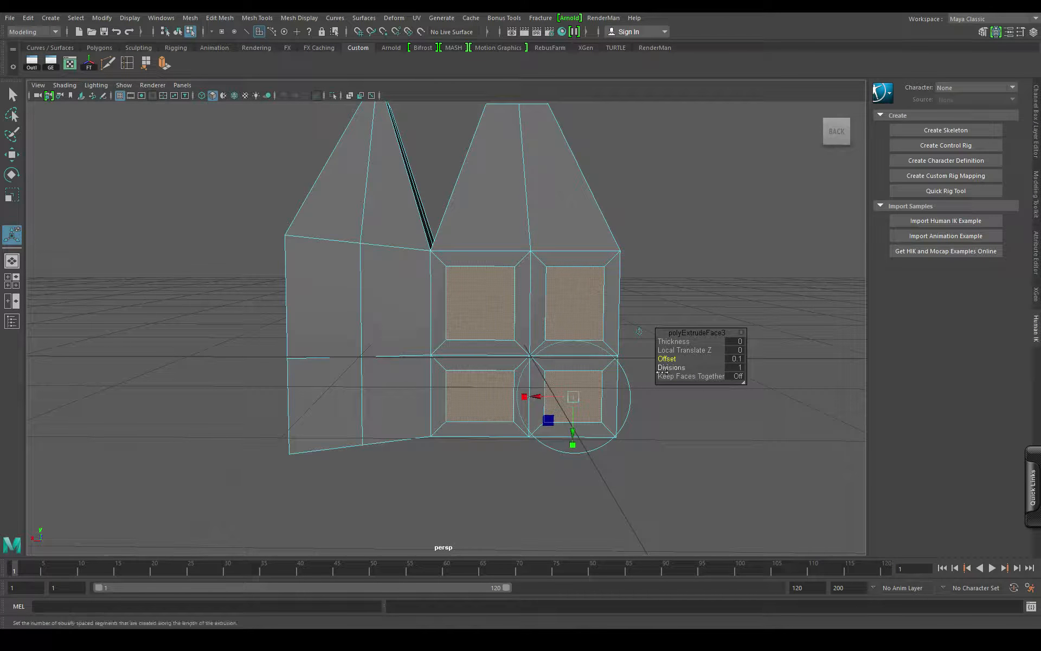
Step: Extrude the four inset faces again, push them inward as window recesses, and return to object selection
{"action": "left_click_drag", "start_coordinate": [480, 439], "coordinate": [558, 469], "text": "alt"}
{"action": "right_click_drag", "start_coordinate": [558, 470], "coordinate": [648, 473], "text": "alt"}
{"action": "middle_click_drag", "start_coordinate": [648, 473], "coordinate": [515, 439], "text": "alt"}
{"action": "left_click_drag", "start_coordinate": [515, 439], "coordinate": [516, 474], "text": "alt"}
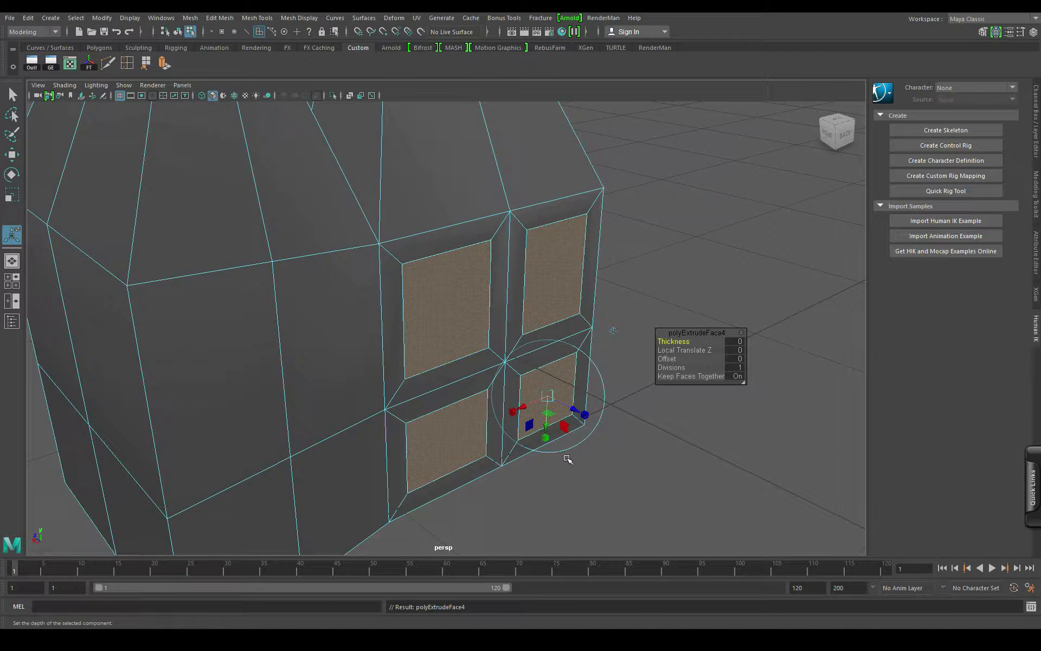
{"action": "key", "text": "ctrl+e"}
{"action": "left_click_drag", "start_coordinate": [567, 409], "coordinate": [556, 404]}
{"action": "left_click", "coordinate": [180, 32]}
{"action": "left_click", "coordinate": [772, 277]}
Step: Activate the Multi-Cut tool and delete the four recessed window faces to leave open holes
{"action": "right_click_drag", "start_coordinate": [697, 311], "coordinate": [581, 364], "text": "alt"}
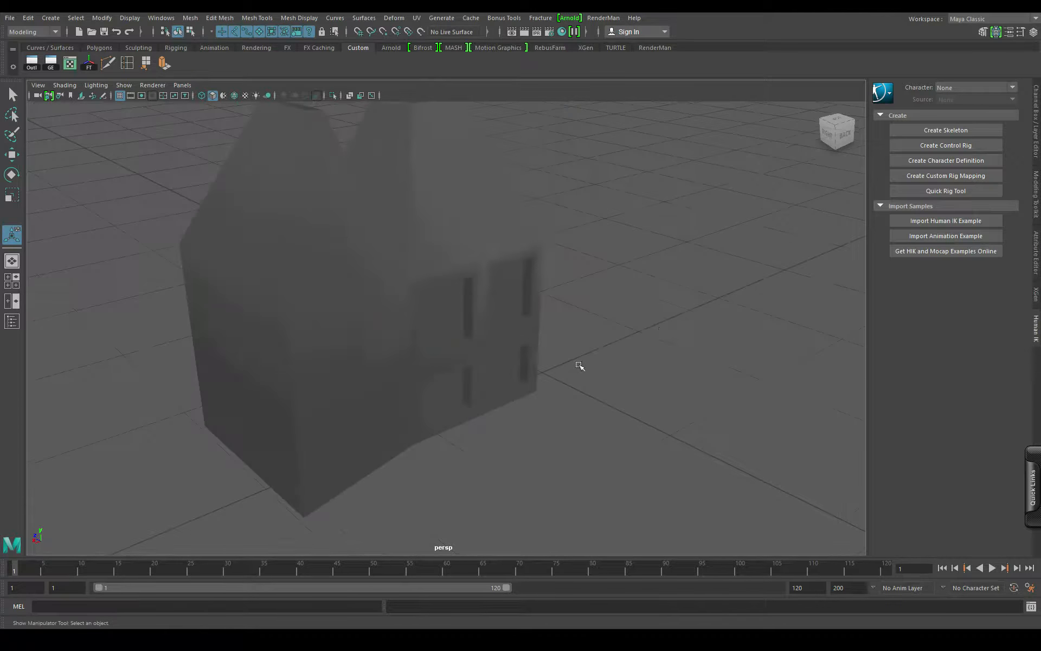
{"action": "left_click_drag", "start_coordinate": [581, 364], "coordinate": [469, 344], "text": "alt"}
{"action": "middle_click_drag", "start_coordinate": [374, 321], "coordinate": [449, 347], "text": "alt"}
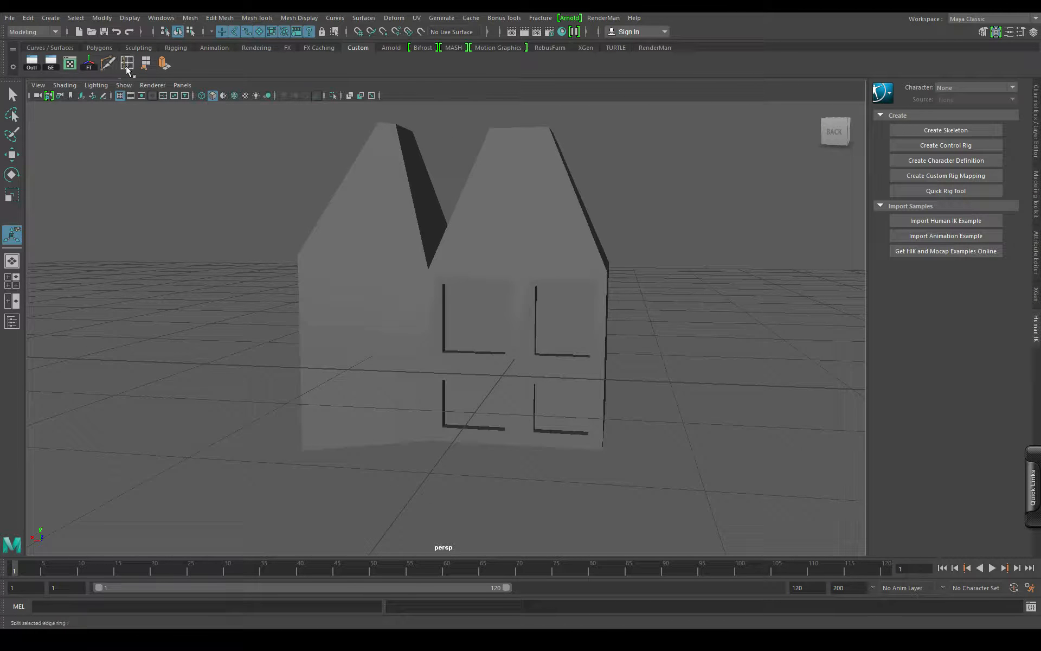
{"action": "left_click", "coordinate": [108, 64]}
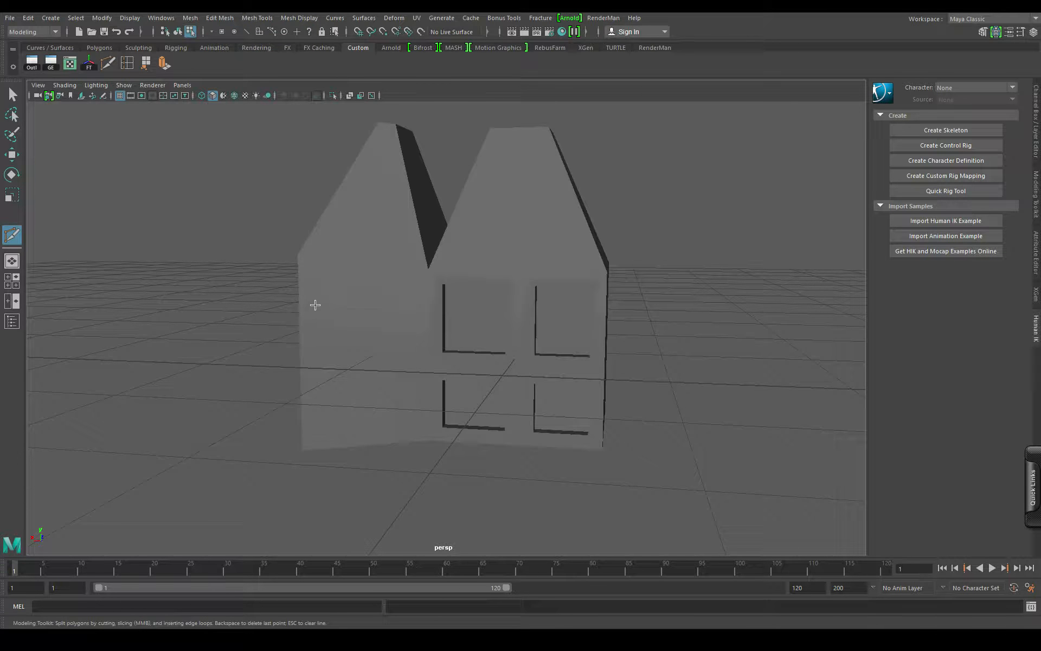
{"action": "left_click", "coordinate": [365, 263]}
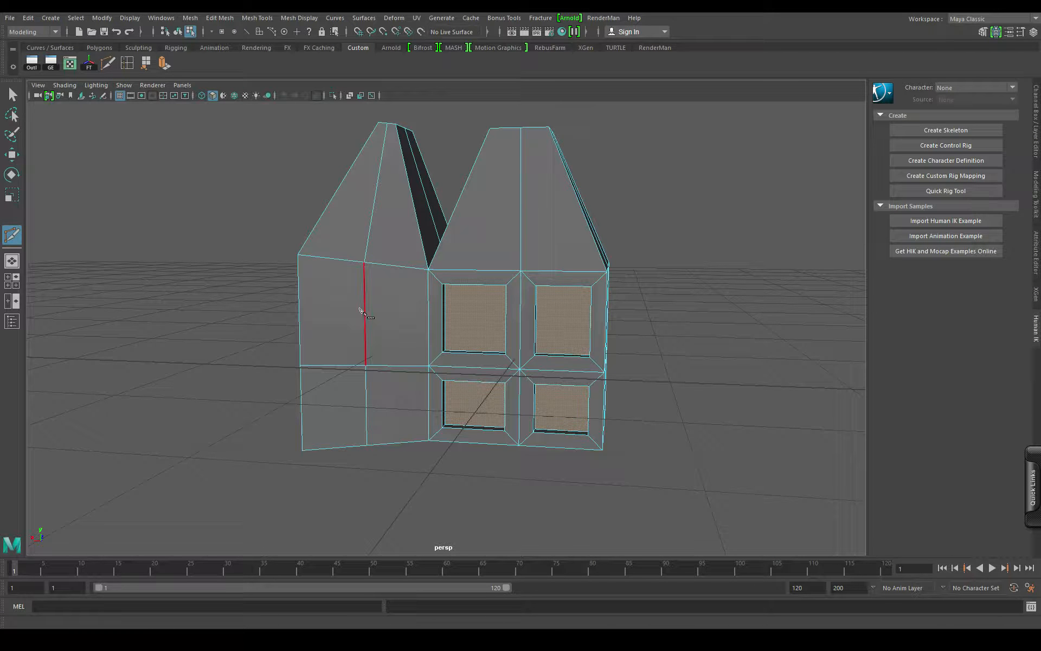
{"action": "key", "text": "Delete"}
Step: Cut a closed diamond with Multi-Cut on the adjacent side, through both upper corners, the taper's centre edge and the lower centre vertex
{"action": "left_click_drag", "start_coordinate": [411, 364], "coordinate": [470, 365], "text": "alt"}
{"action": "scroll", "coordinate": [431, 359], "scroll_direction": "up", "scroll_amount": 5}
{"action": "left_click_drag", "start_coordinate": [412, 292], "coordinate": [514, 356], "text": "alt"}
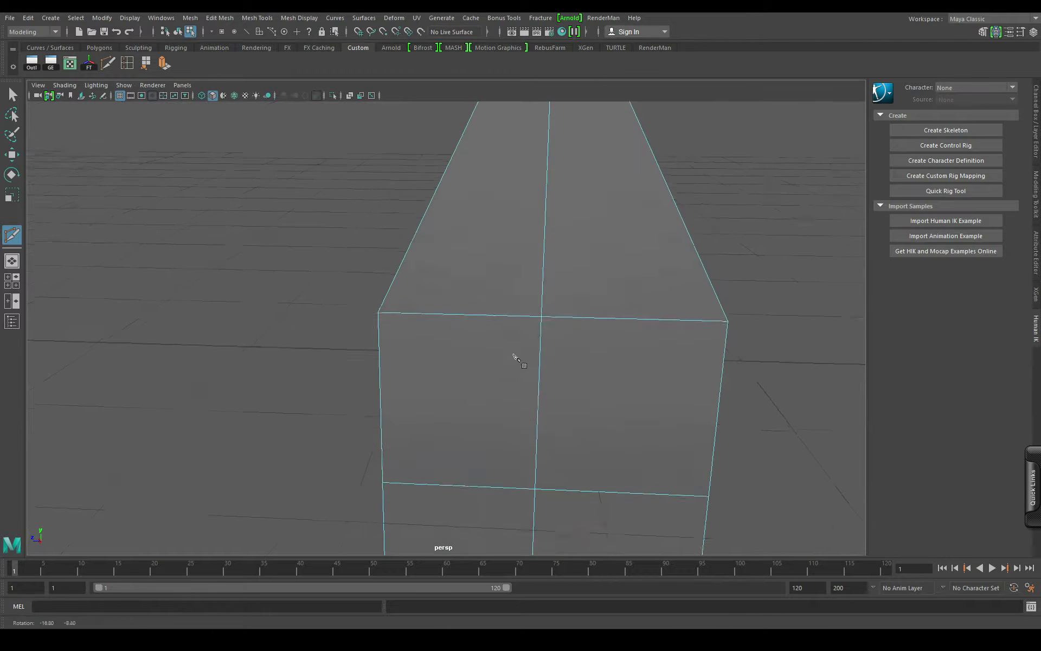
{"action": "left_click", "coordinate": [546, 212]}
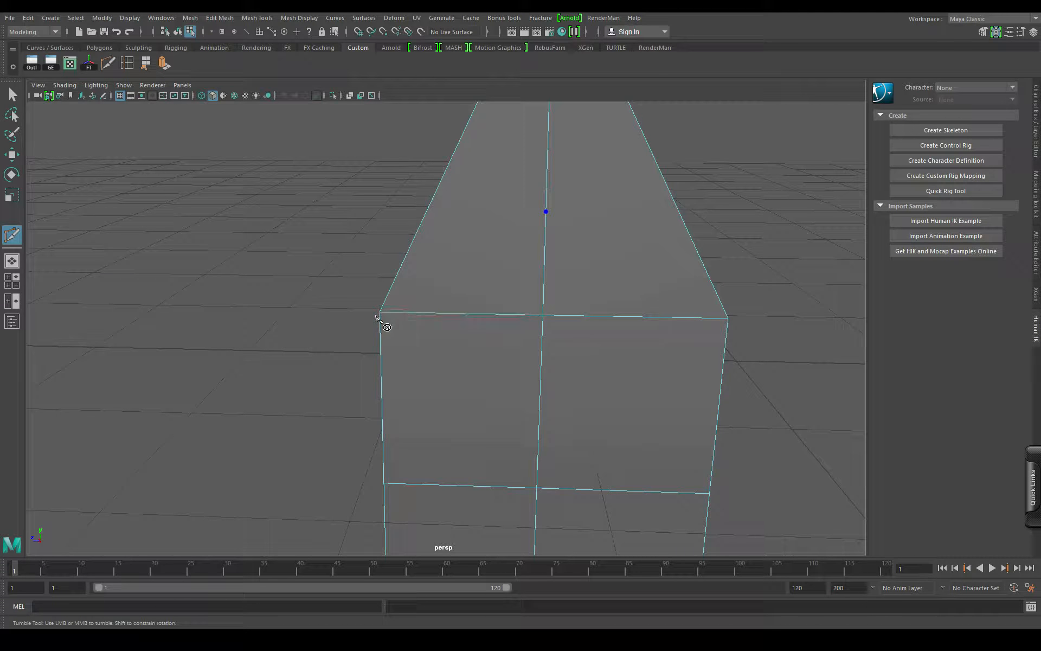
{"action": "left_click", "coordinate": [537, 488]}
{"action": "left_click", "coordinate": [730, 320]}
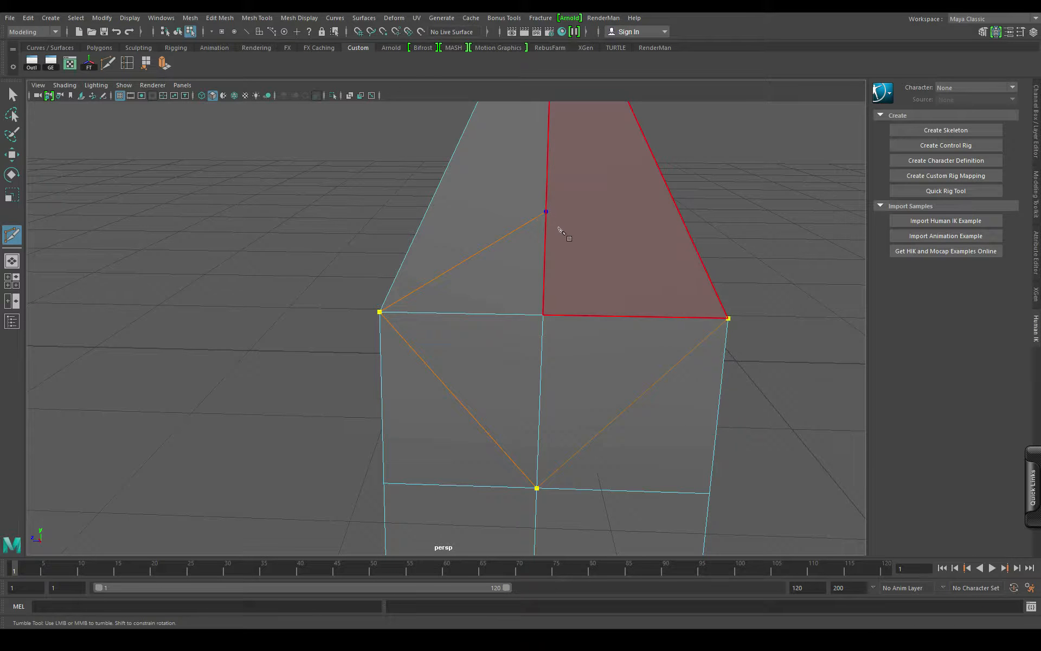
{"action": "left_click", "coordinate": [545, 212]}
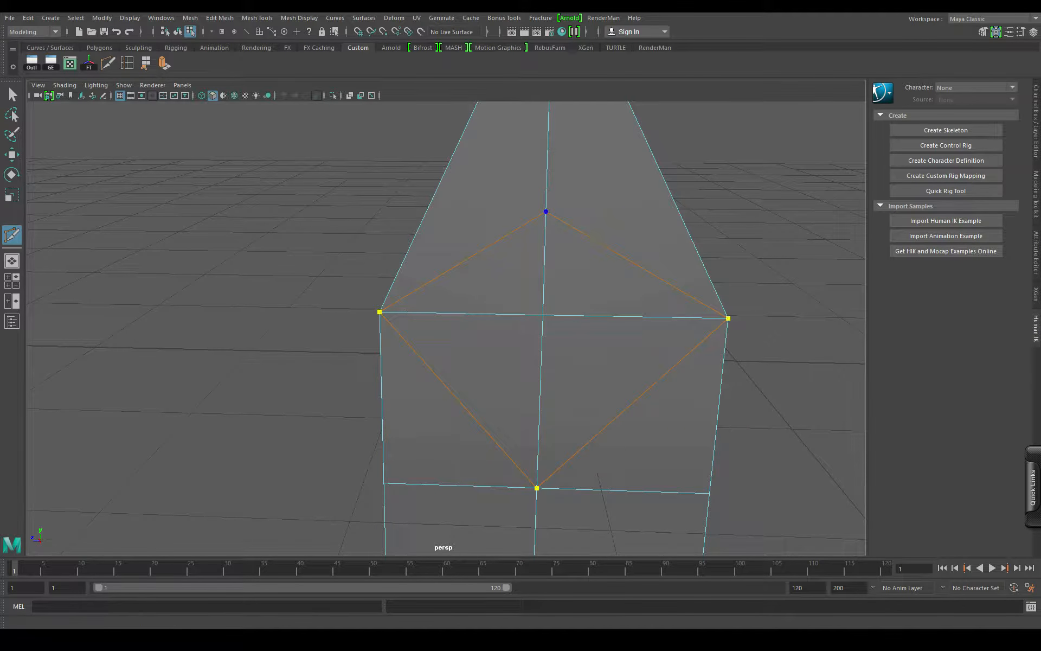
{"action": "left_click", "coordinate": [10, 161]}
Step: Extrude the diamond's four triangular faces with Keep Faces Together off and offset them inward
{"action": "scroll", "coordinate": [516, 267], "scroll_direction": "down", "scroll_amount": 5}
{"action": "left_click_drag", "start_coordinate": [635, 344], "coordinate": [579, 373], "text": "alt"}
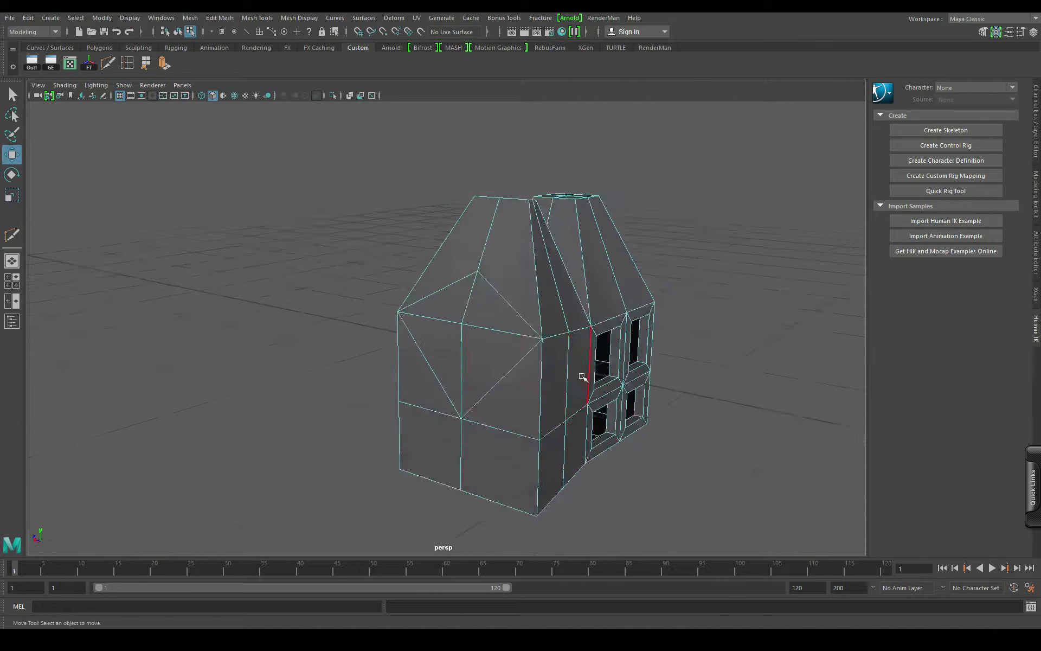
{"action": "scroll", "coordinate": [579, 373], "scroll_direction": "up", "scroll_amount": 3}
{"action": "right_click_drag", "start_coordinate": [493, 305], "coordinate": [493, 327]}
{"action": "left_click", "coordinate": [504, 304]}
{"action": "left_click", "coordinate": [437, 349], "text": "shift"}
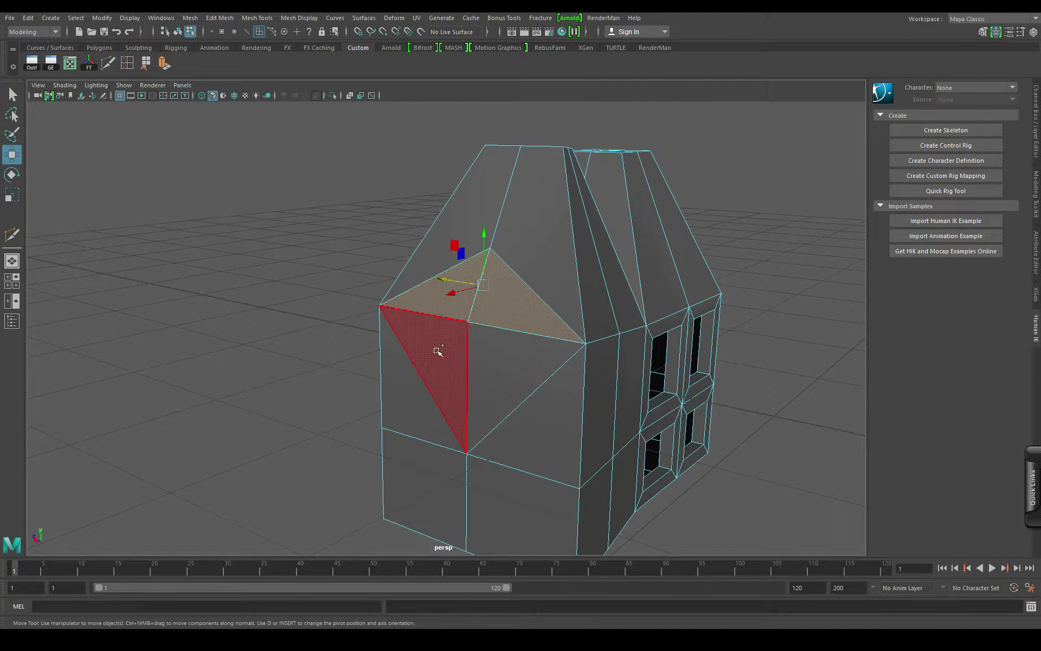
{"action": "left_click", "coordinate": [512, 369], "text": "shift"}
{"action": "left_click", "coordinate": [164, 64]}
{"action": "left_click", "coordinate": [691, 376]}
{"action": "left_click_drag", "start_coordinate": [667, 359], "coordinate": [689, 359]}
Step: Extrude the inset triangles again with a thickness of -0.3, and return to object selection
{"action": "left_click_drag", "start_coordinate": [432, 390], "coordinate": [530, 452], "text": "alt"}
{"action": "key", "text": "g"}
{"action": "left_click_drag", "start_coordinate": [625, 392], "coordinate": [568, 401], "text": "alt"}
{"action": "middle_click_drag", "start_coordinate": [681, 341], "coordinate": [553, 390]}
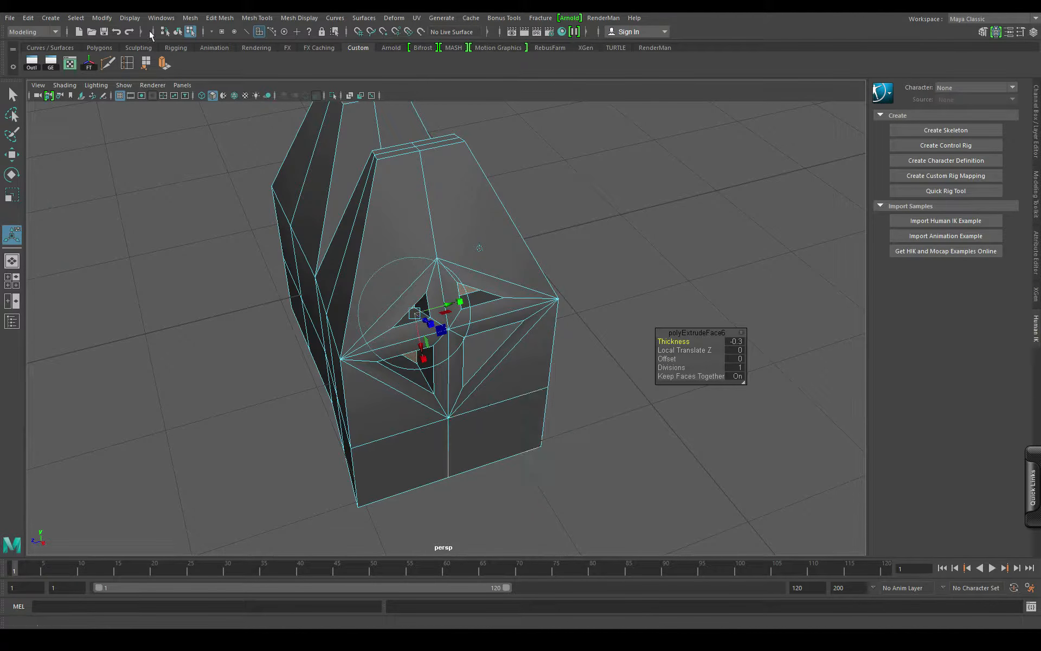
{"action": "left_click", "coordinate": [177, 30]}
{"action": "left_click", "coordinate": [284, 319]}
Step: Select the whole house-like model and delete it
{"action": "left_click_drag", "start_coordinate": [488, 325], "coordinate": [374, 323], "text": "alt"}
{"action": "left_click", "coordinate": [352, 277]}
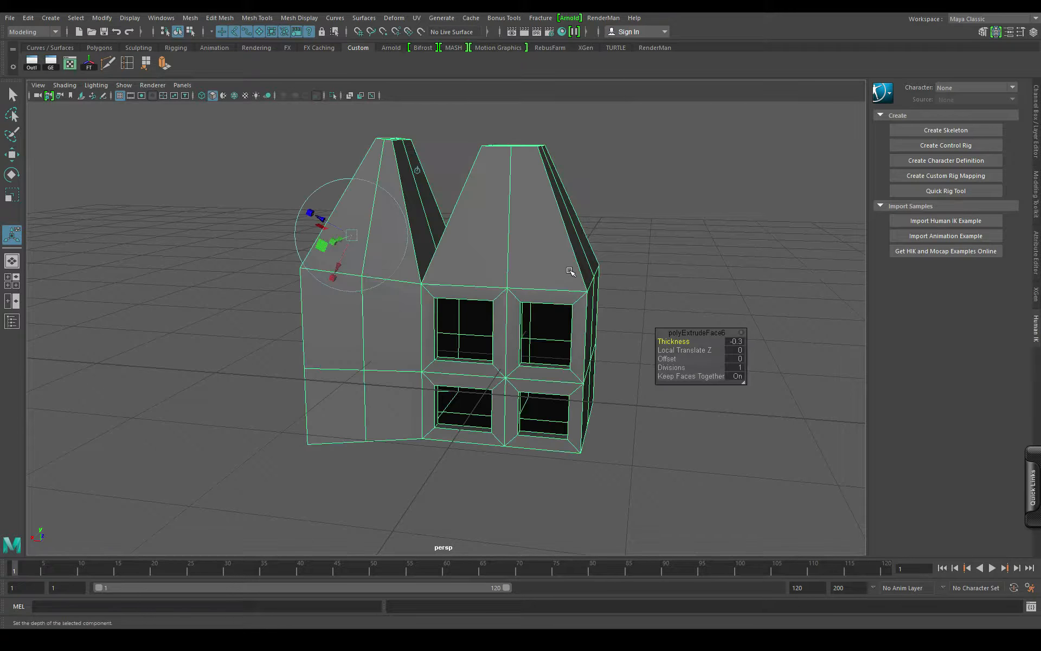
{"action": "key", "text": "Delete"}
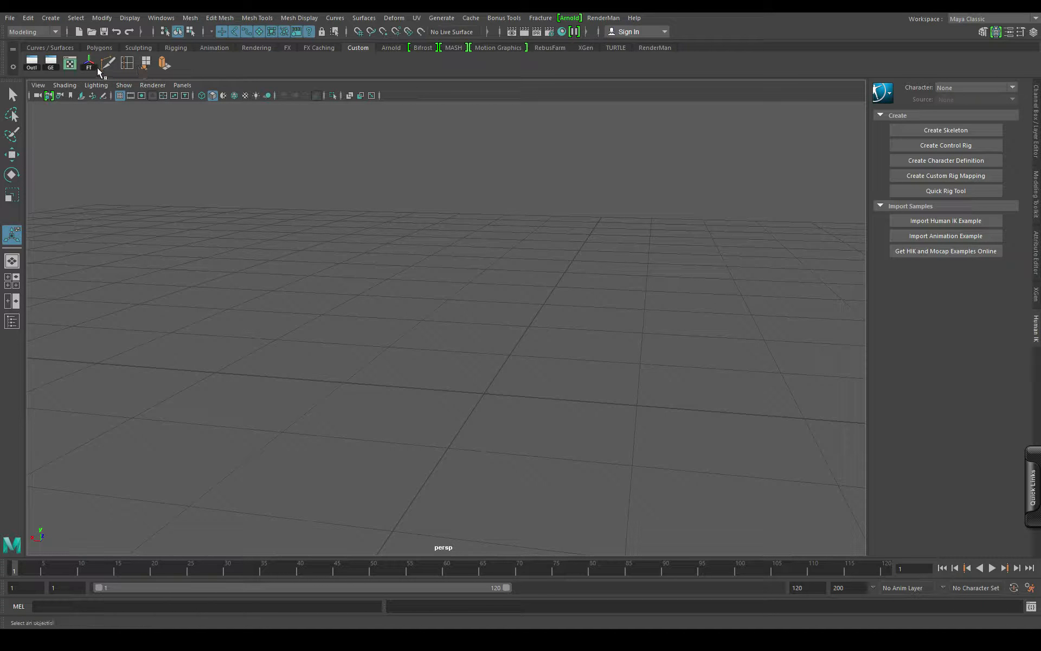
Step: Create a polygon cube with the default dimensions
{"action": "left_click", "coordinate": [51, 18]}
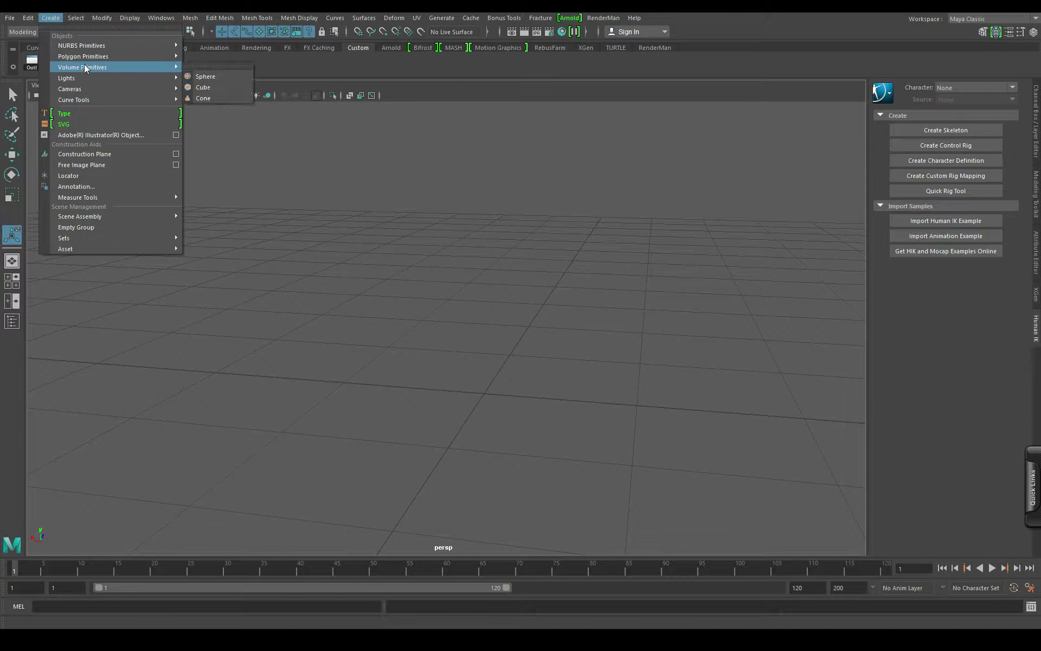
{"action": "mouse_move", "coordinate": [109, 54]}
{"action": "left_click", "coordinate": [216, 76]}
{"action": "scroll", "coordinate": [457, 360], "scroll_direction": "up", "scroll_amount": 4}
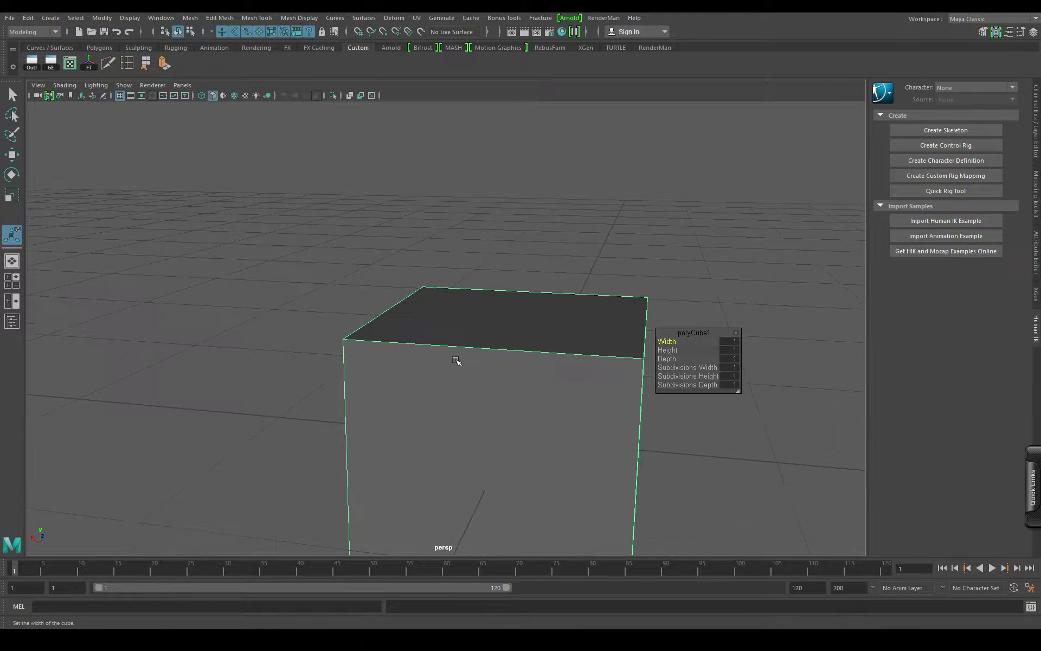
{"action": "scroll", "coordinate": [454, 359], "scroll_direction": "down", "scroll_amount": 6}
{"action": "left_click_drag", "start_coordinate": [449, 365], "coordinate": [439, 372], "text": "alt"}
{"action": "middle_click_drag", "start_coordinate": [440, 372], "coordinate": [379, 314], "text": "alt"}
{"action": "scroll", "coordinate": [379, 314], "scroll_direction": "up", "scroll_amount": 4}
{"action": "left_click_drag", "start_coordinate": [379, 314], "coordinate": [337, 367], "text": "alt"}
{"action": "scroll", "coordinate": [366, 338], "scroll_direction": "down", "scroll_amount": 3}
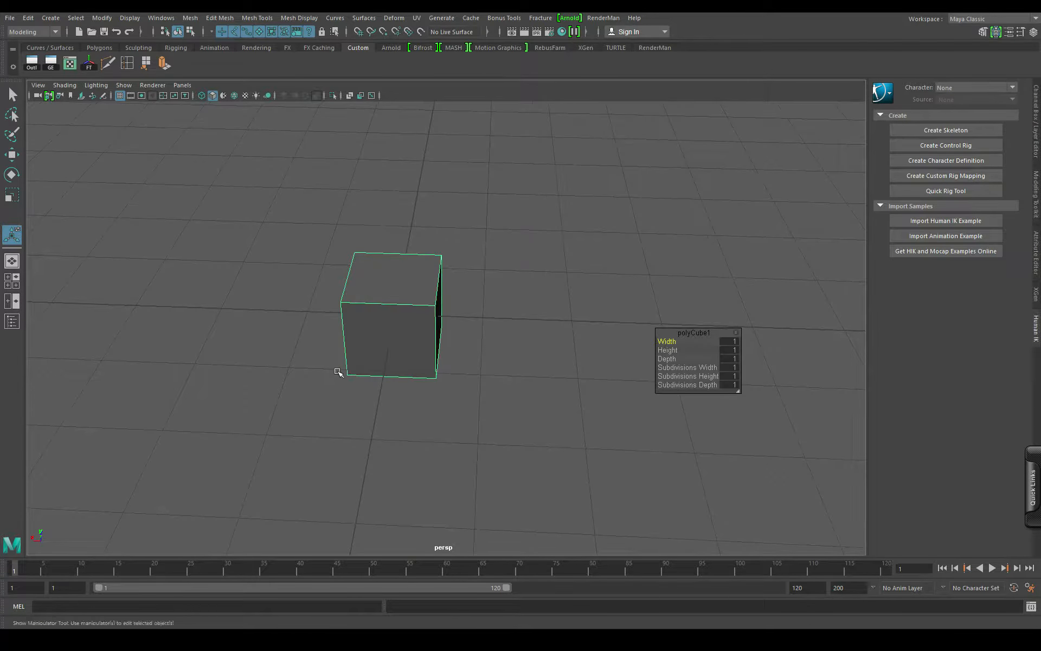
Step: Stretch the cube along one horizontal axis into a long box, and delete it
{"action": "key", "text": "r"}
{"action": "left_click_drag", "start_coordinate": [422, 373], "coordinate": [407, 394], "text": "alt"}
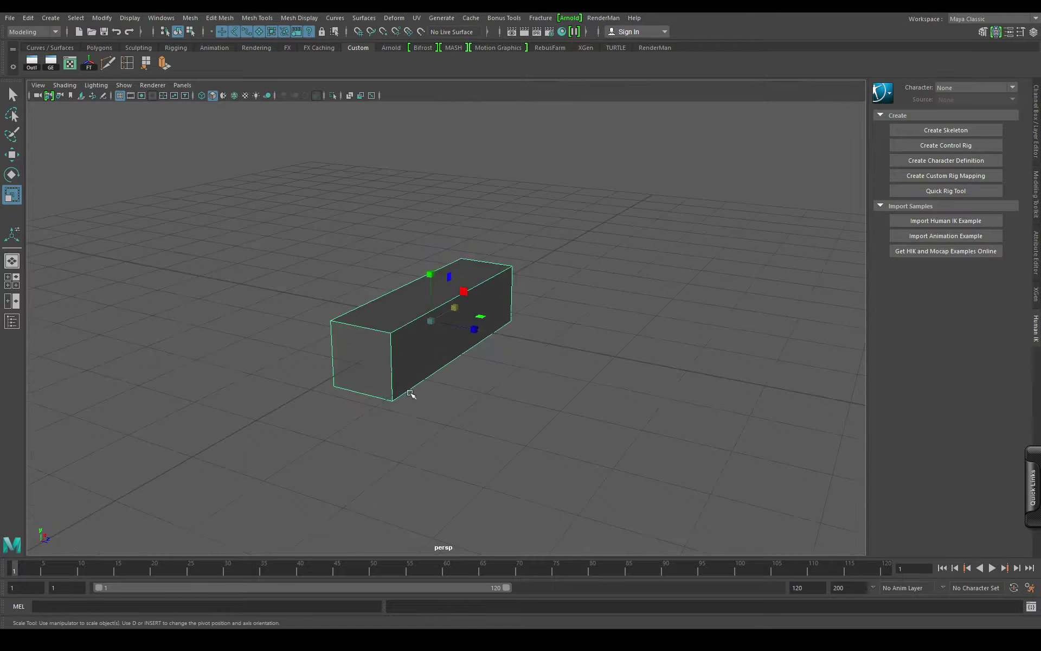
{"action": "left_click_drag", "start_coordinate": [388, 349], "coordinate": [450, 378], "text": "alt"}
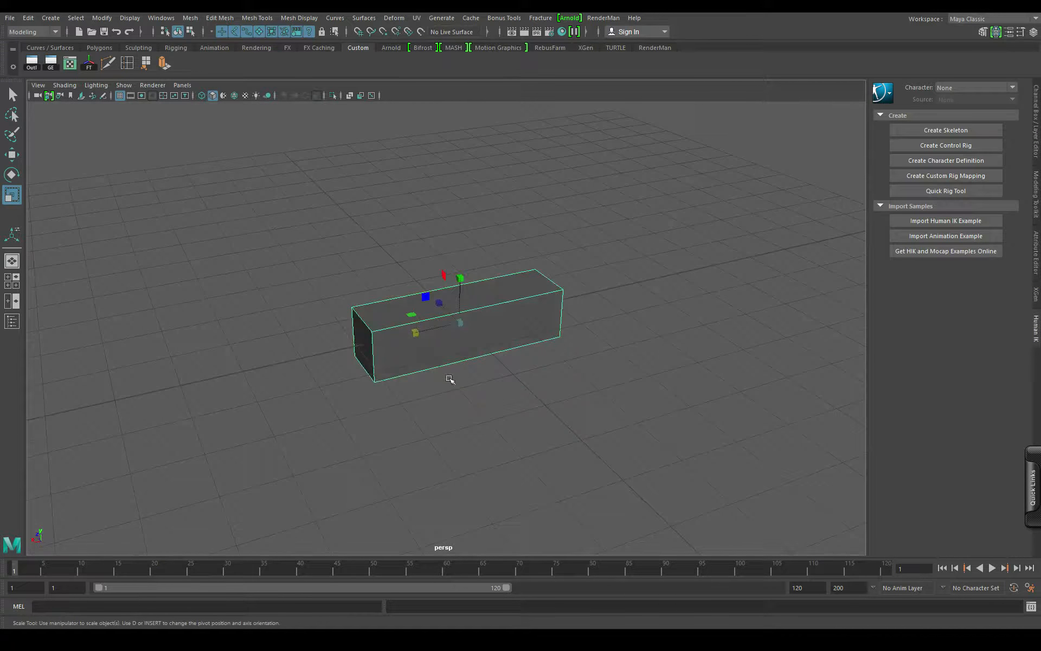
{"action": "key", "text": "Delete"}
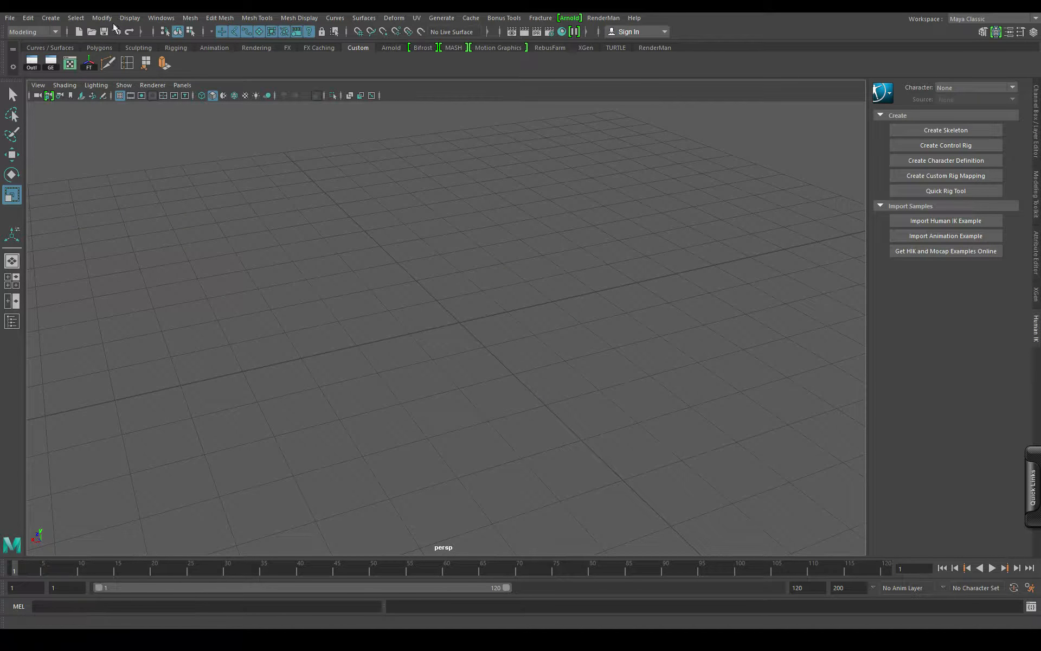
Step: Create a polygon cylinder and bring it into close view
{"action": "left_click", "coordinate": [55, 18]}
{"action": "mouse_move", "coordinate": [99, 57]}
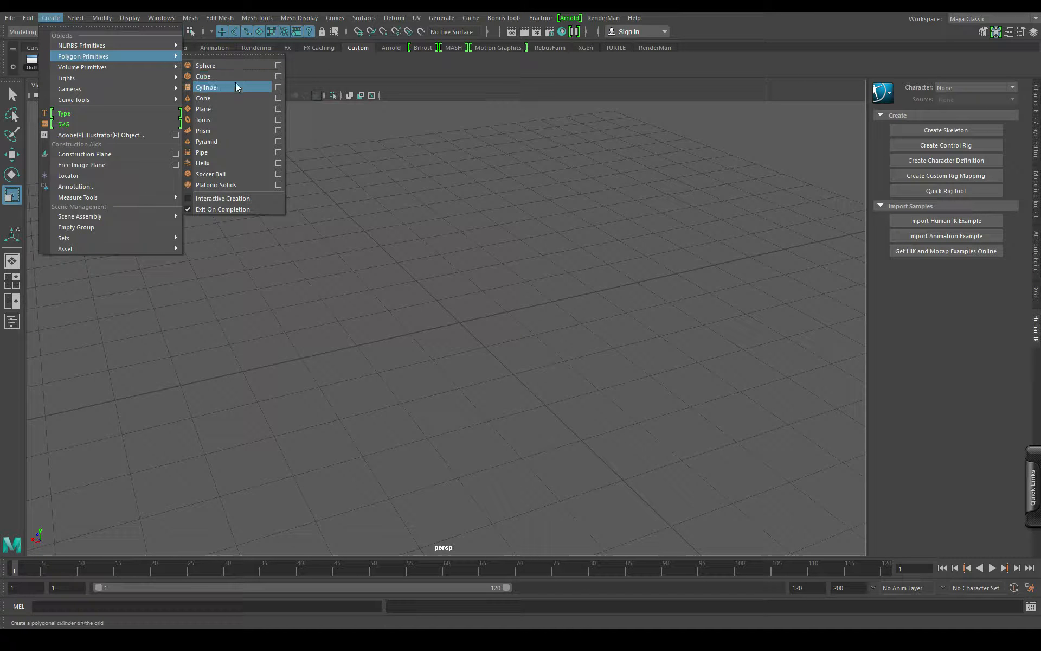
{"action": "left_click", "coordinate": [231, 198]}
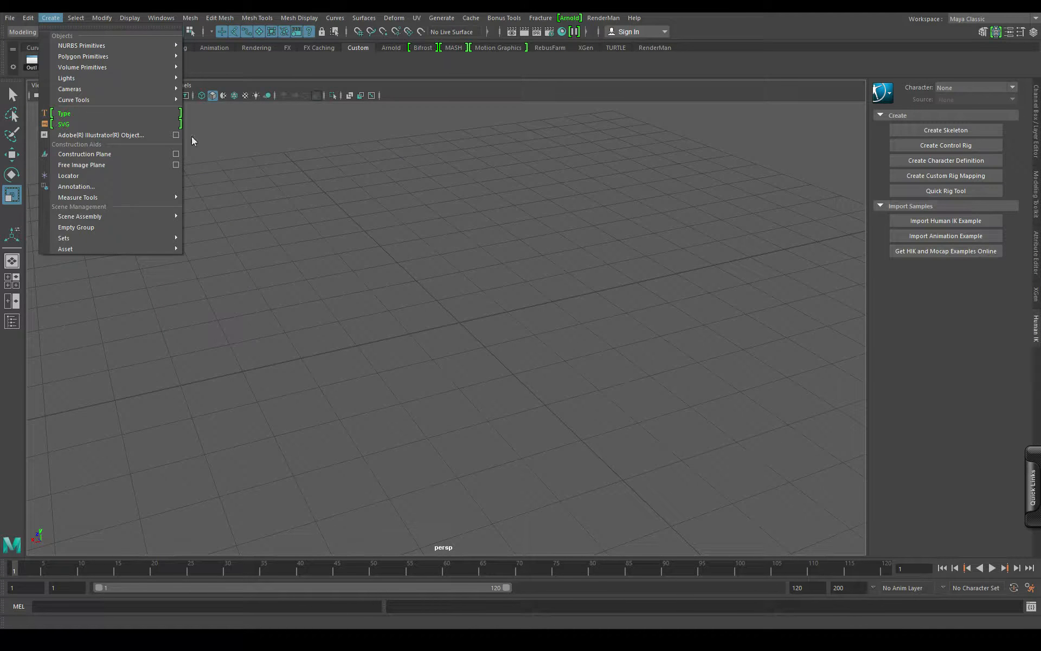
{"action": "mouse_move", "coordinate": [91, 45]}
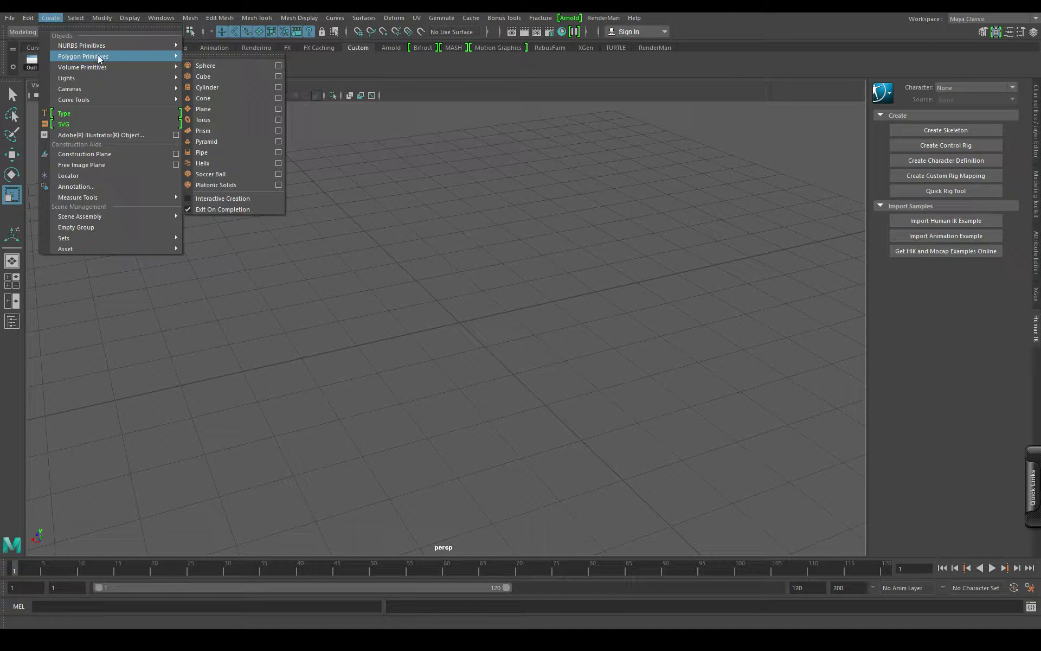
{"action": "left_click", "coordinate": [217, 87]}
{"action": "scroll", "coordinate": [519, 400], "scroll_direction": "up", "scroll_amount": 3}
{"action": "left_click_drag", "start_coordinate": [459, 373], "coordinate": [497, 362], "text": "alt"}
{"action": "middle_click_drag", "start_coordinate": [496, 359], "coordinate": [455, 337], "text": "alt"}
{"action": "left_click_drag", "start_coordinate": [456, 337], "coordinate": [449, 353], "text": "alt"}
Step: Delete the cylinder's top and bottom cap faces in wireframe display, and switch back to shaded display
{"action": "right_click_drag", "start_coordinate": [456, 260], "coordinate": [460, 292]}
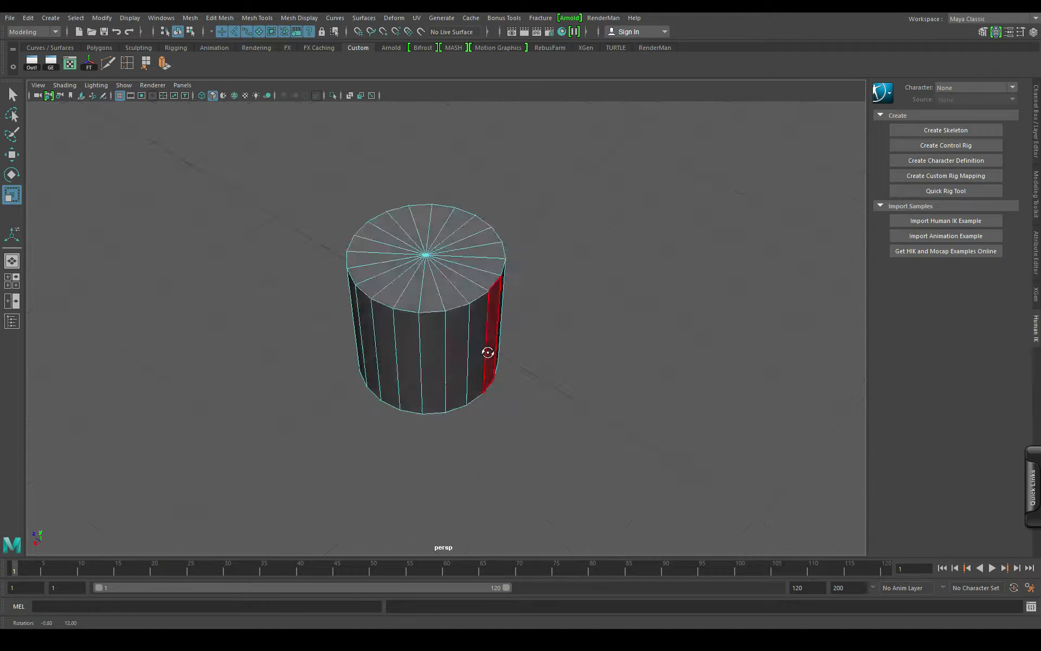
{"action": "left_click_drag", "start_coordinate": [486, 353], "coordinate": [453, 344], "text": "alt"}
{"action": "key", "text": "4"}
{"action": "left_click_drag", "start_coordinate": [444, 408], "coordinate": [431, 384], "text": "alt"}
{"action": "key", "text": "Delete"}
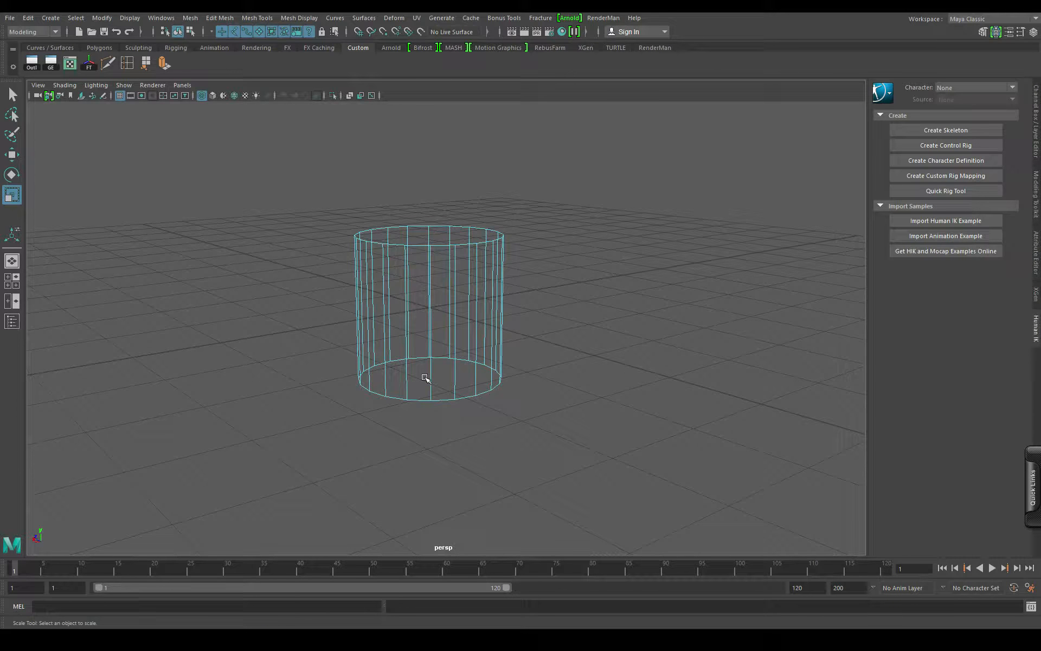
{"action": "key", "text": "5"}
{"action": "mouse_move", "coordinate": [327, 295]}
{"action": "left_mouse_down", "text": "alt"}
{"action": "mouse_move", "coordinate": [418, 412]}
{"action": "mouse_move", "coordinate": [440, 365]}
{"action": "left_mouse_up", "text": "alt"}
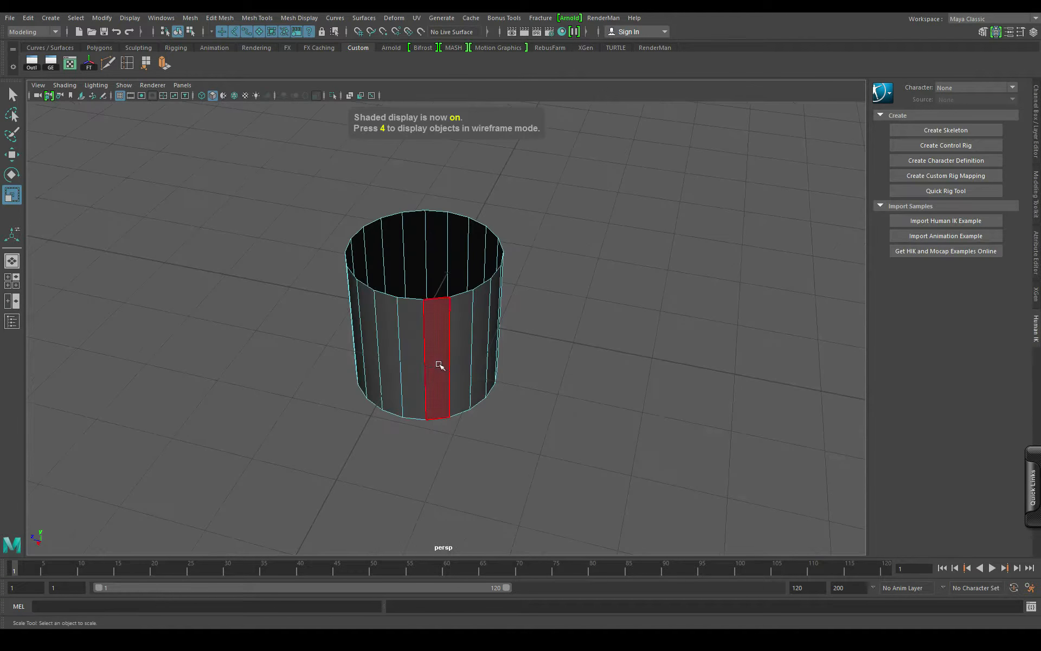
{"action": "left_click_drag", "start_coordinate": [464, 411], "coordinate": [444, 380], "text": "alt"}
Step: Scale the open cylinder vertically to about 0.177, flattening it into a low ring
{"action": "left_click", "coordinate": [190, 32]}
{"action": "left_click", "coordinate": [178, 32]}
{"action": "left_click_drag", "start_coordinate": [434, 263], "coordinate": [428, 302]}
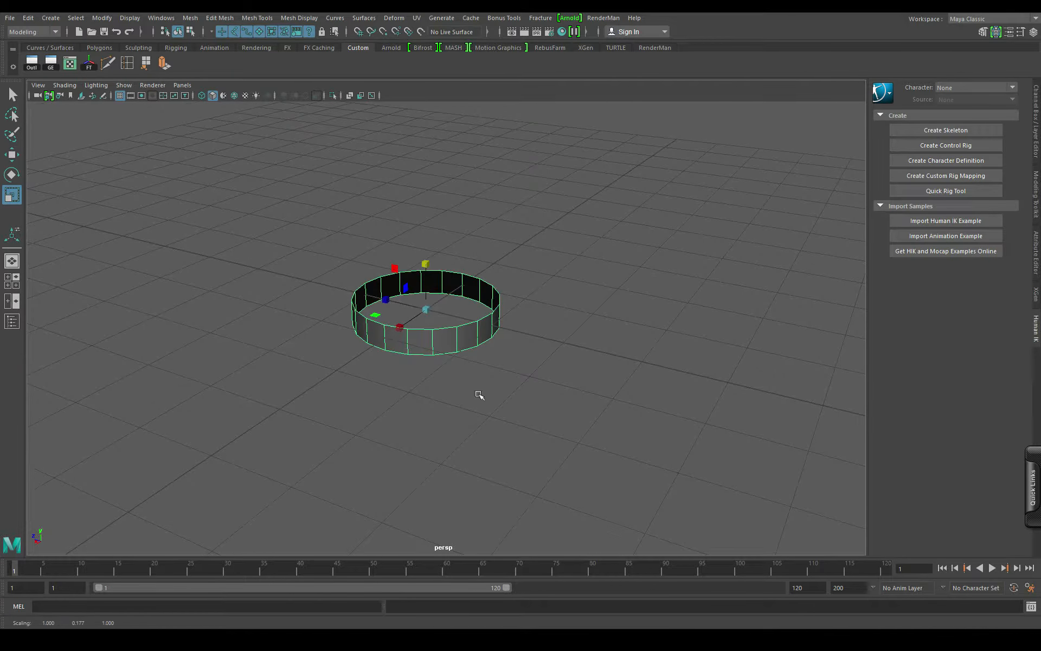
{"action": "scroll", "coordinate": [478, 396], "scroll_direction": "up", "scroll_amount": 5}
{"action": "left_click_drag", "start_coordinate": [476, 406], "coordinate": [384, 426], "text": "alt"}
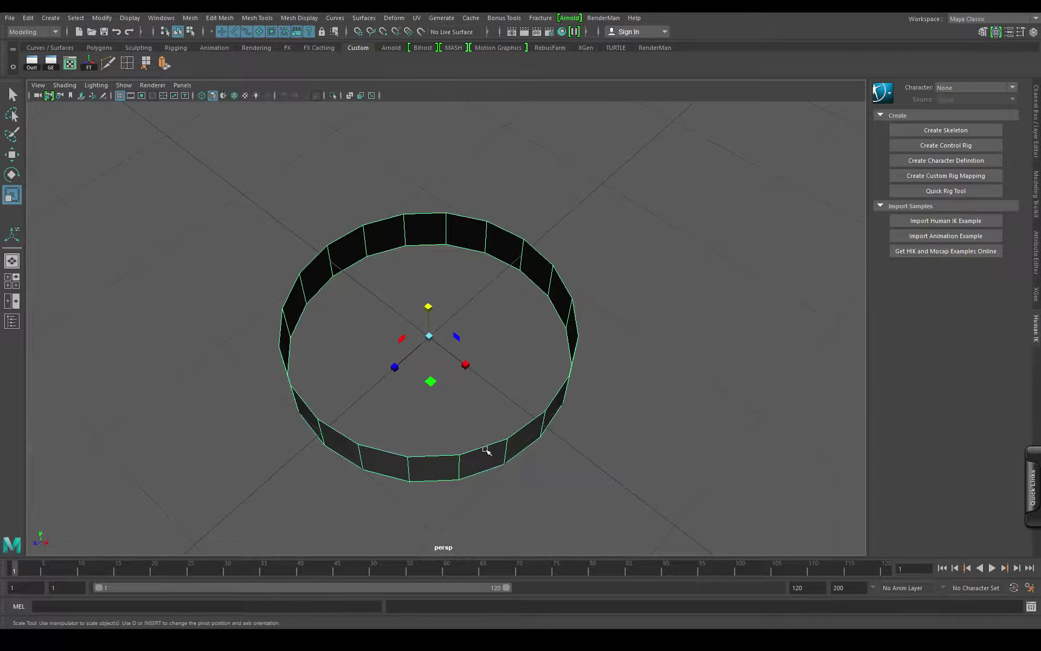
{"action": "left_click_drag", "start_coordinate": [487, 454], "coordinate": [472, 402], "text": "alt"}
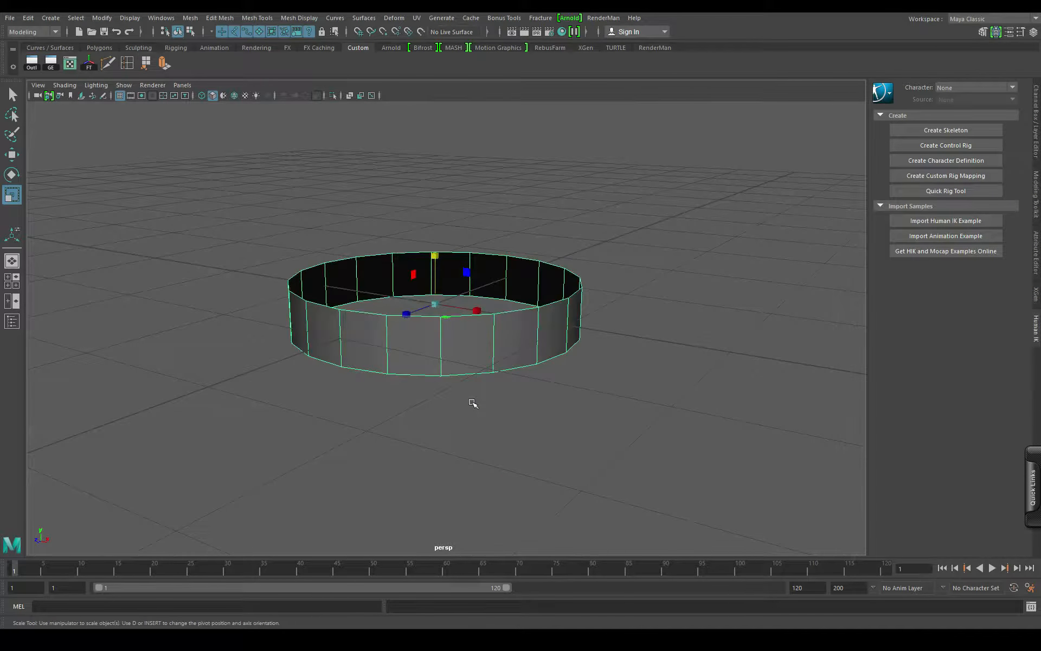
{"action": "scroll", "coordinate": [463, 357], "scroll_direction": "up", "scroll_amount": 3}
{"action": "mouse_move", "coordinate": [403, 355]}
{"action": "left_mouse_down", "text": "alt"}
{"action": "mouse_move", "coordinate": [488, 356]}
{"action": "mouse_move", "coordinate": [419, 357]}
{"action": "left_mouse_up", "text": "alt"}
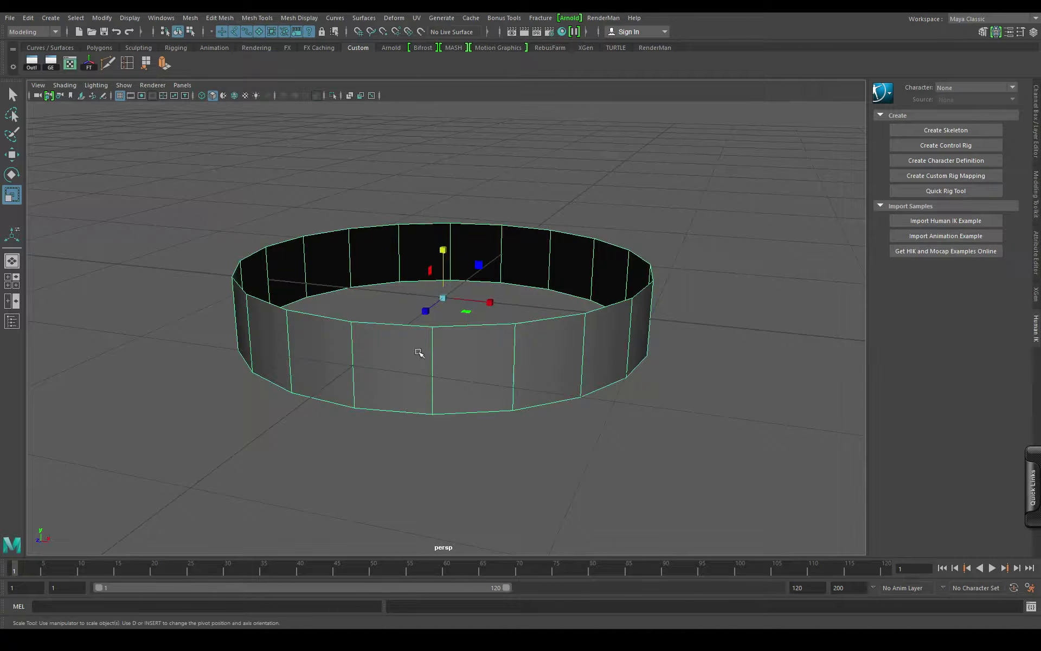
{"action": "middle_click_drag", "start_coordinate": [418, 352], "coordinate": [396, 334], "text": "alt"}
{"action": "left_click_drag", "start_coordinate": [396, 334], "coordinate": [334, 341], "text": "alt"}
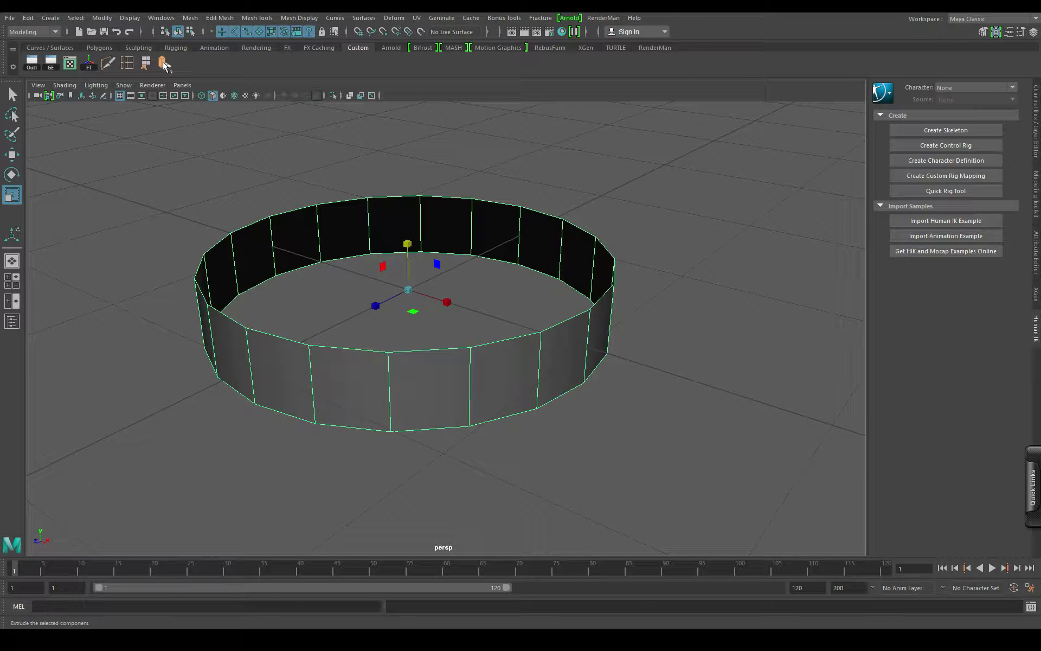
Step: Insert an edge loop around the middle of the ring's wall and scale it slightly inward, then return to object mode
{"action": "left_click", "coordinate": [126, 64]}
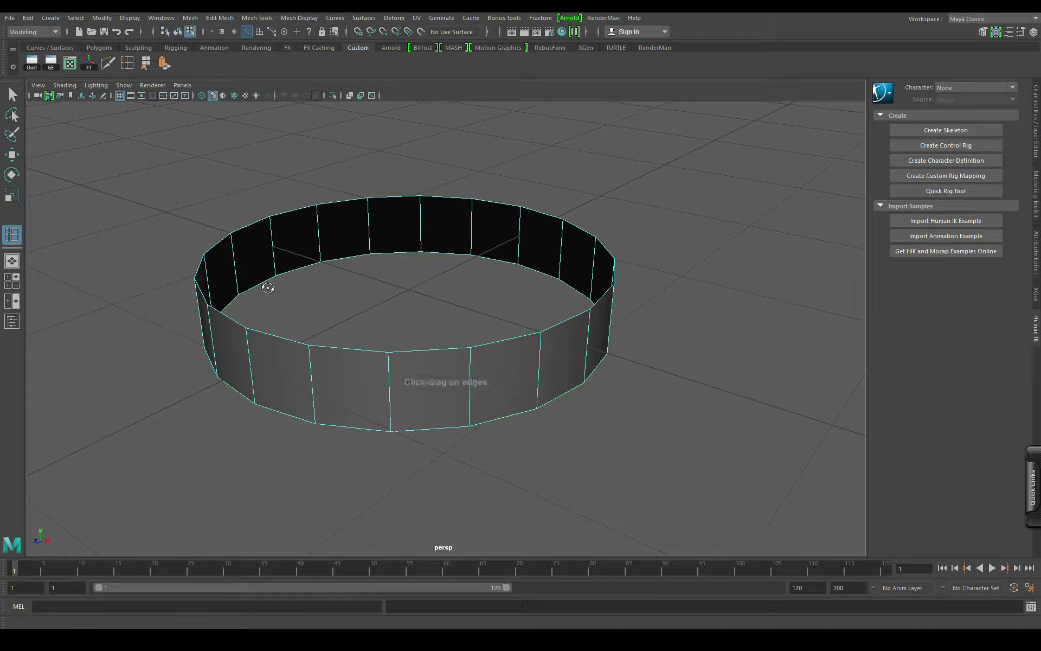
{"action": "left_click_drag", "start_coordinate": [268, 286], "coordinate": [289, 320], "text": "alt"}
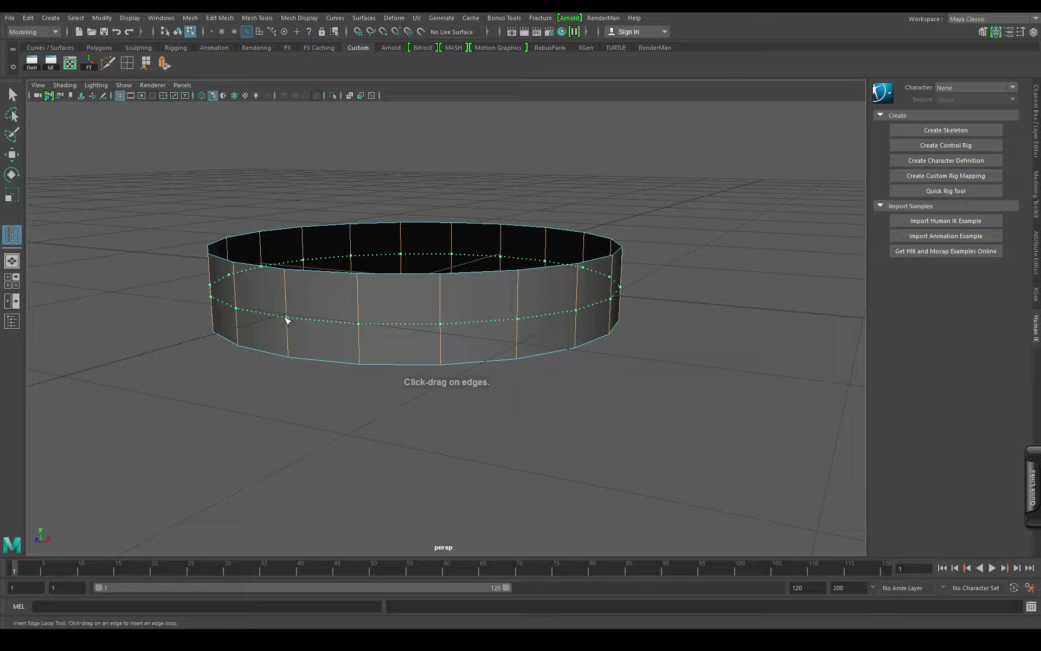
{"action": "left_click", "coordinate": [287, 320]}
{"action": "key", "text": "r"}
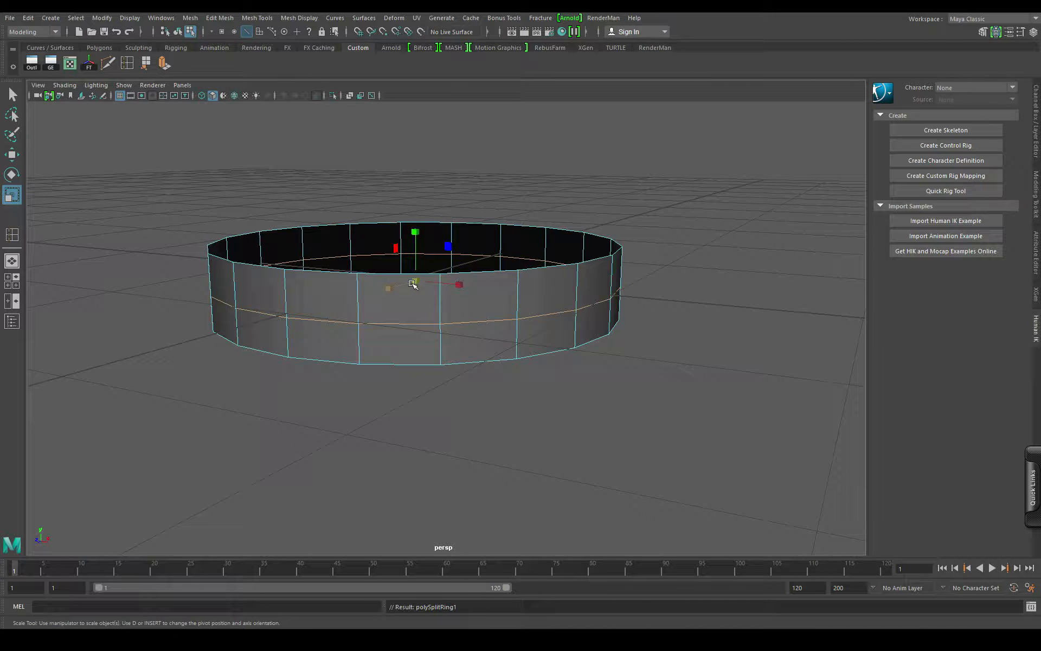
{"action": "left_click_drag", "start_coordinate": [416, 281], "coordinate": [420, 317]}
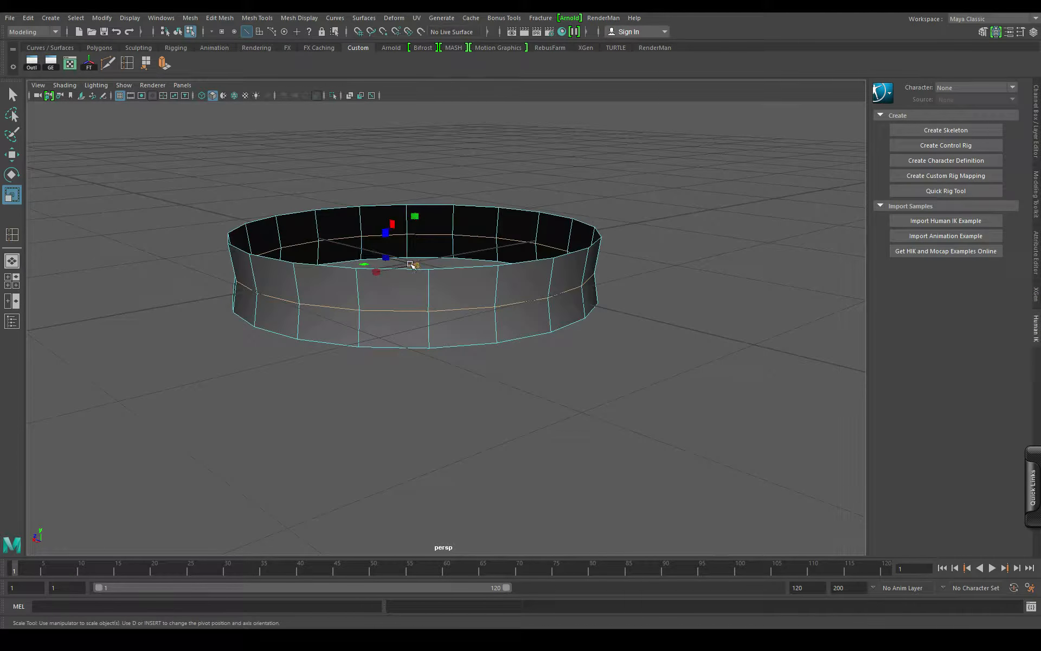
{"action": "left_click_drag", "start_coordinate": [418, 267], "coordinate": [396, 347]}
{"action": "key", "text": "F8"}
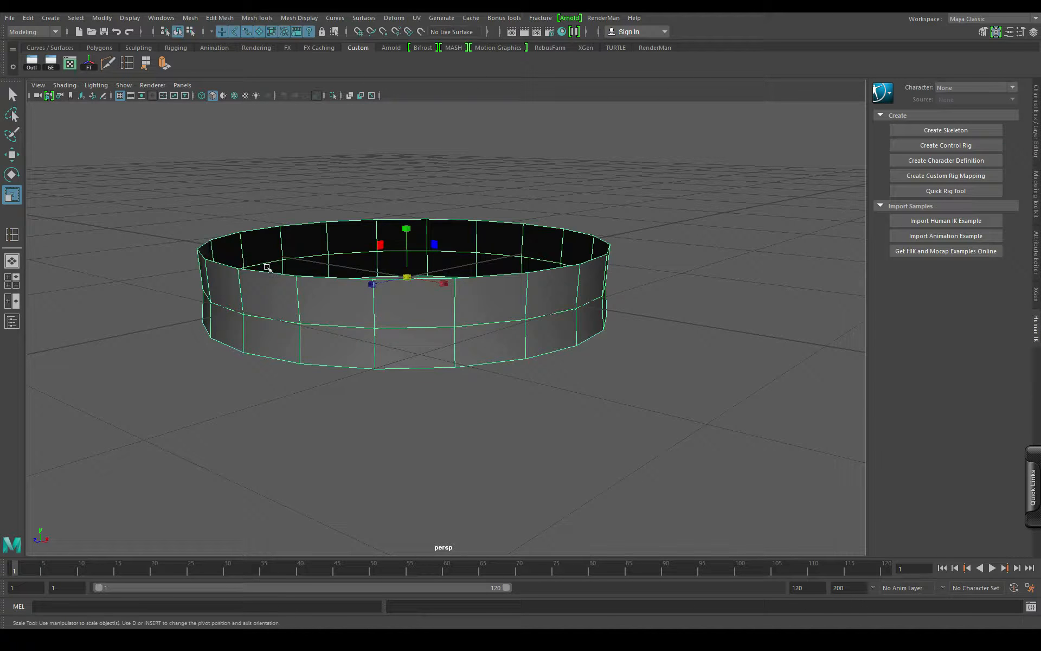
Step: Flatten the ring further along its vertical axis and extrude all its faces with a thickness of 0.04
{"action": "left_click_drag", "start_coordinate": [667, 402], "coordinate": [415, 341], "text": "alt"}
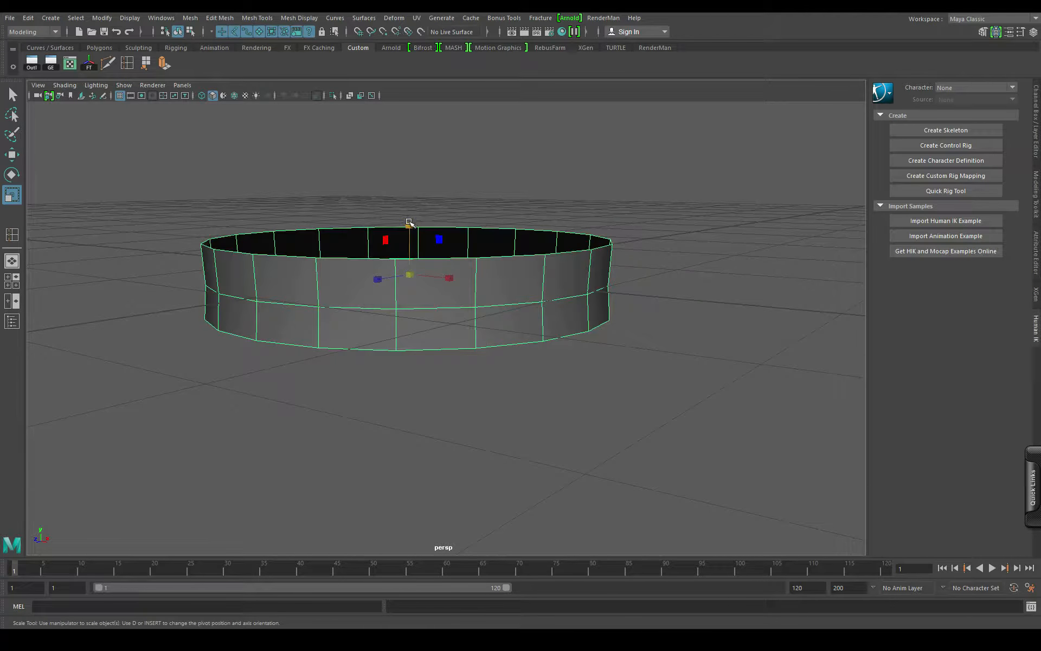
{"action": "left_click_drag", "start_coordinate": [409, 222], "coordinate": [390, 325]}
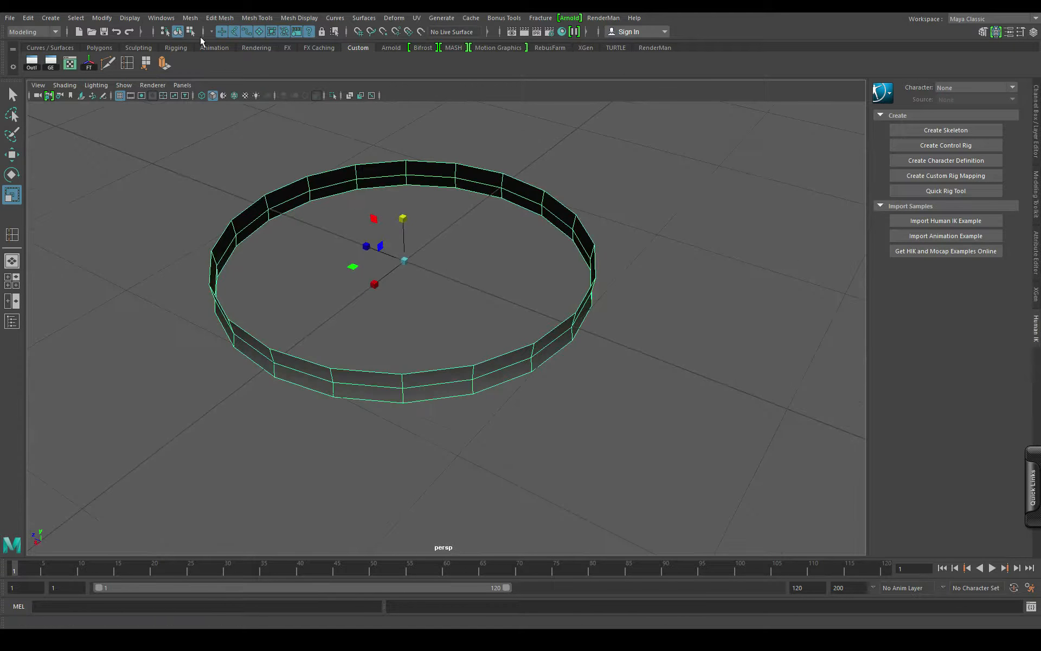
{"action": "left_click", "coordinate": [163, 64]}
{"action": "left_click_drag", "start_coordinate": [445, 462], "coordinate": [430, 456], "text": "alt"}
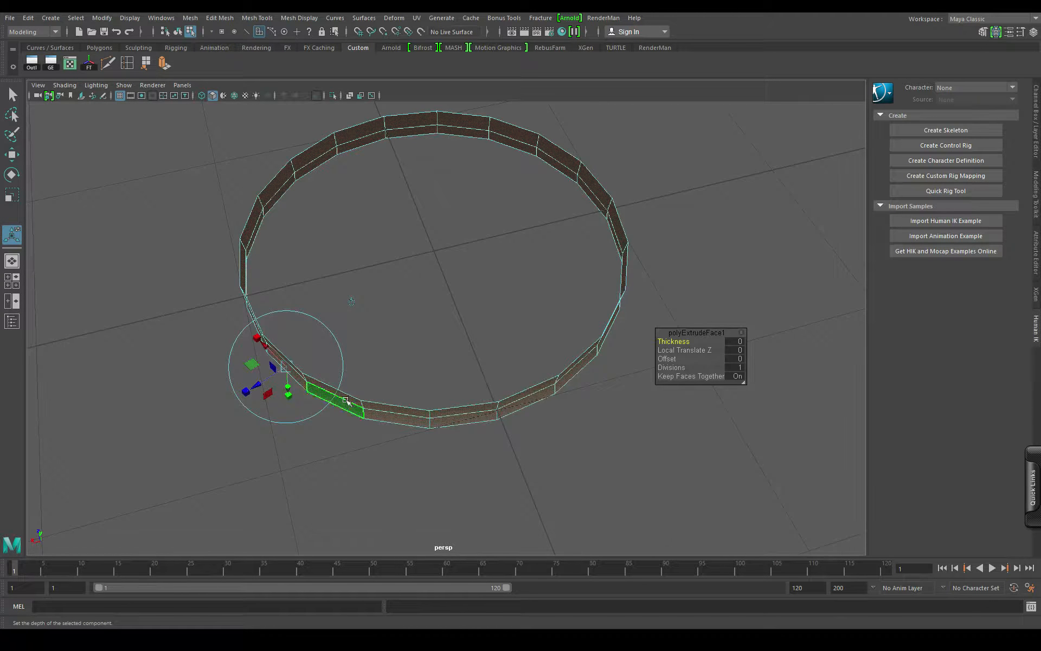
{"action": "left_click_drag", "start_coordinate": [674, 341], "coordinate": [675, 344]}
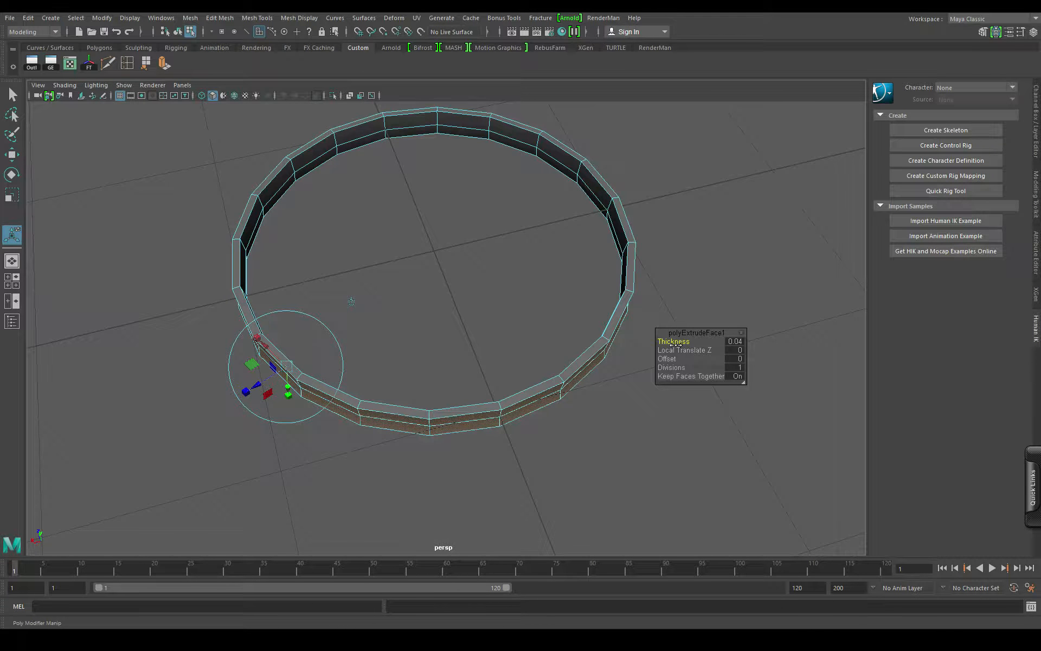
{"action": "key", "text": "super"}
{"action": "left_click_drag", "start_coordinate": [389, 427], "coordinate": [404, 398], "text": "alt"}
{"action": "key", "text": "F8"}
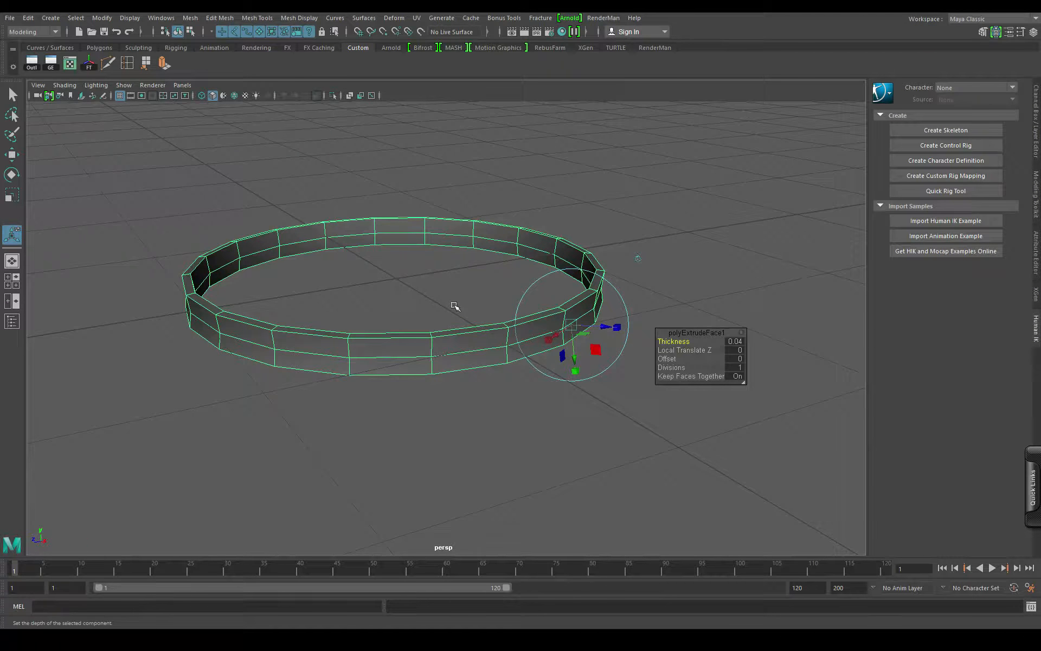
Step: Preview the thickened ring in smooth mesh display, and return it to unsmoothed display
{"action": "key", "text": "3"}
{"action": "left_click", "coordinate": [467, 467]}
{"action": "left_click_drag", "start_coordinate": [466, 467], "coordinate": [525, 372], "text": "alt"}
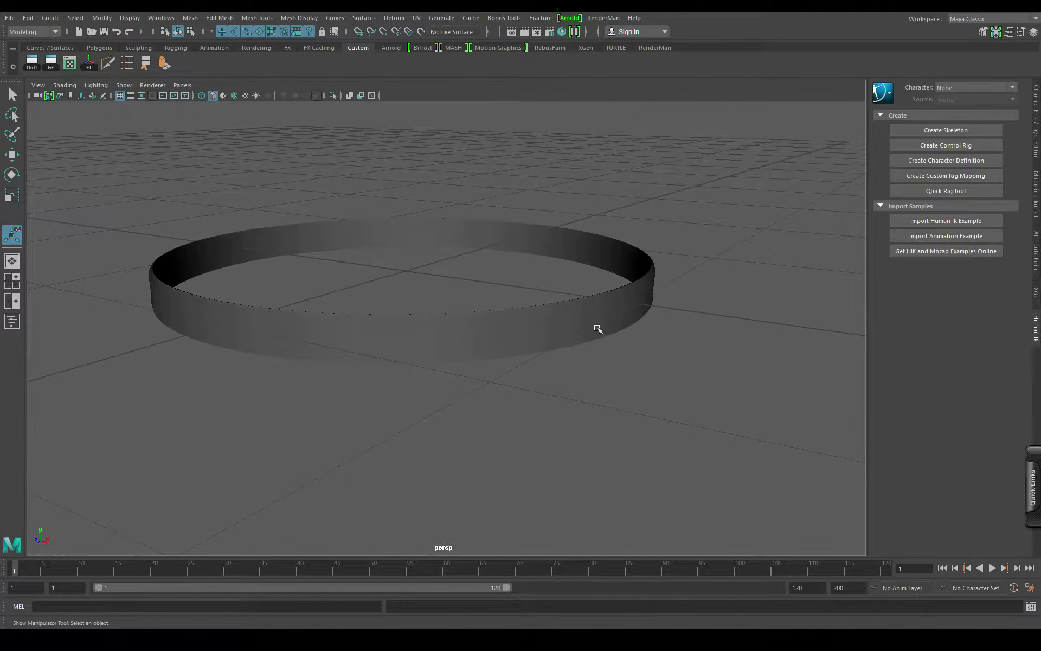
{"action": "left_click", "coordinate": [455, 331]}
{"action": "key", "text": "1"}
{"action": "left_click_drag", "start_coordinate": [437, 384], "coordinate": [380, 290], "text": "alt"}
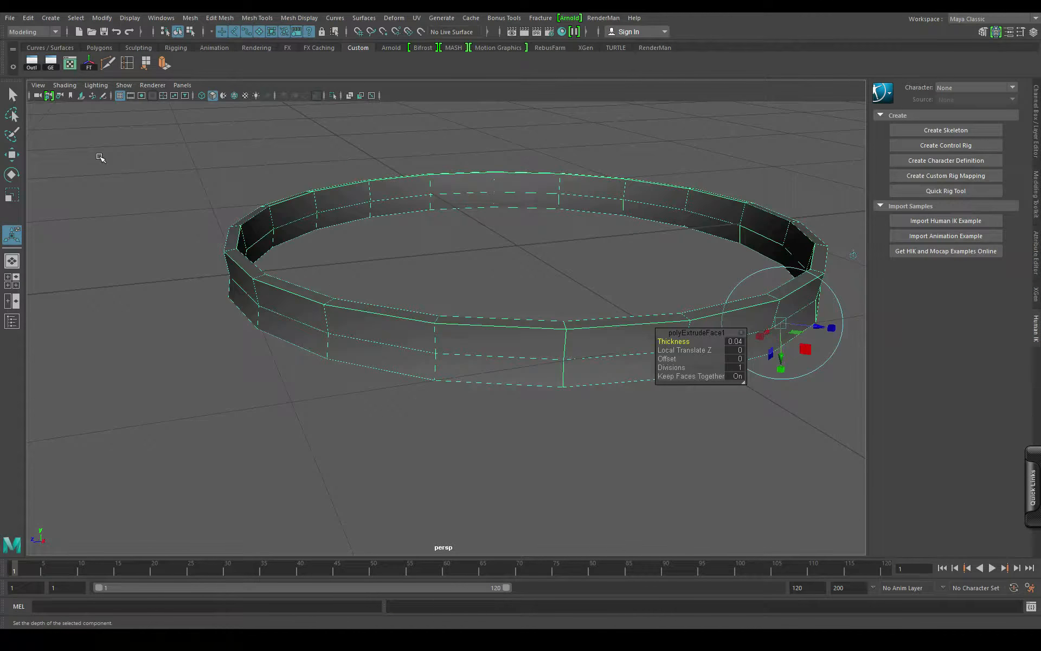
Step: Insert supporting edge loops close to the inner and outer edges of the ring's flat rims and preview the mesh smoothed
{"action": "left_click", "coordinate": [126, 64]}
{"action": "left_click_drag", "start_coordinate": [336, 268], "coordinate": [333, 290], "text": "alt"}
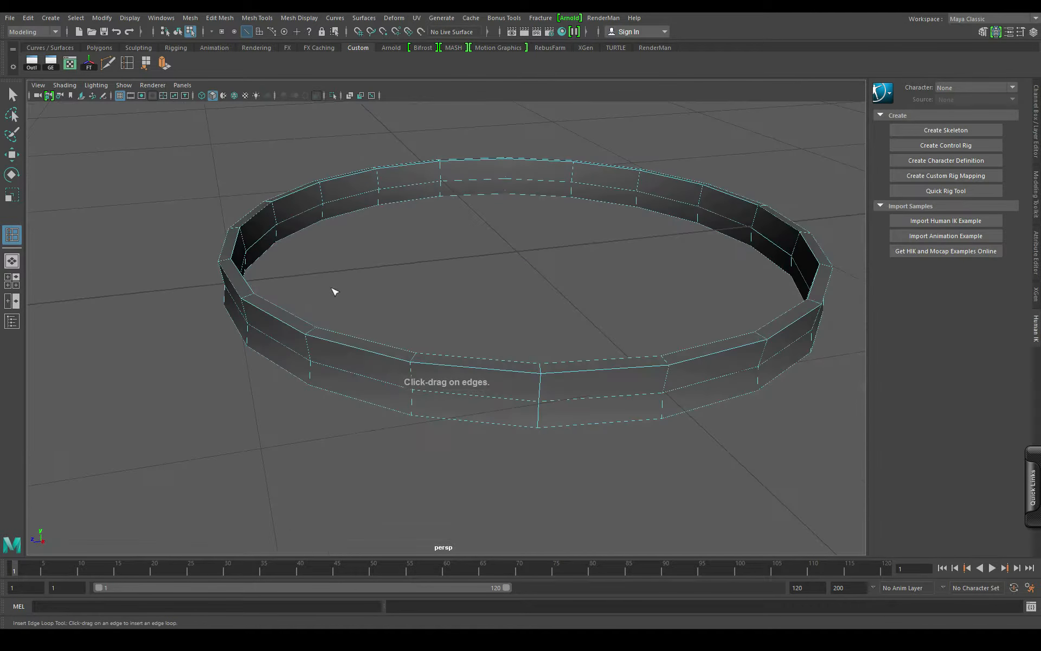
{"action": "middle_click_drag", "start_coordinate": [233, 313], "coordinate": [298, 327], "text": "alt"}
{"action": "scroll", "coordinate": [299, 328], "scroll_direction": "up", "scroll_amount": 3}
{"action": "left_click_drag", "start_coordinate": [236, 301], "coordinate": [293, 375]}
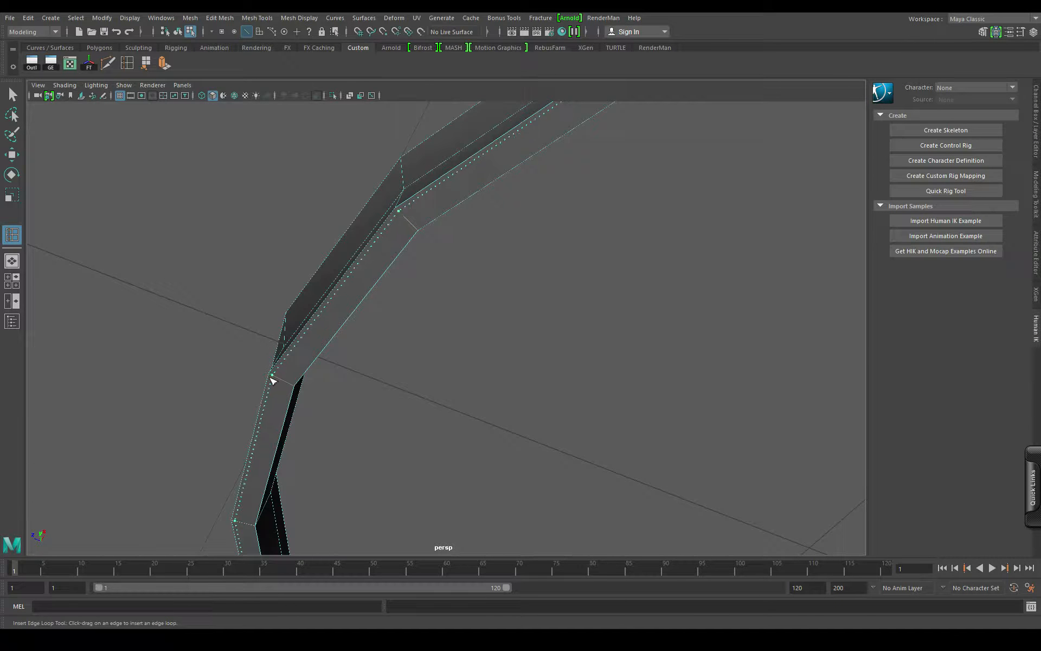
{"action": "left_click", "coordinate": [272, 381]}
{"action": "key", "text": "3"}
{"action": "left_click_drag", "start_coordinate": [295, 384], "coordinate": [455, 367], "text": "alt"}
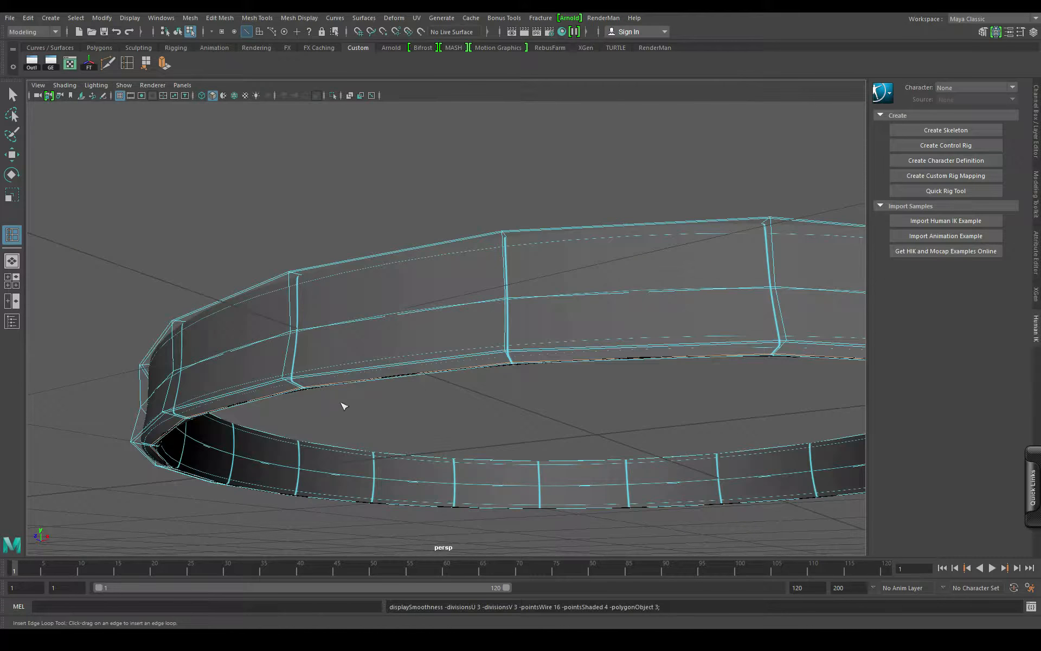
{"action": "left_click_drag", "start_coordinate": [344, 406], "coordinate": [394, 457], "text": "alt"}
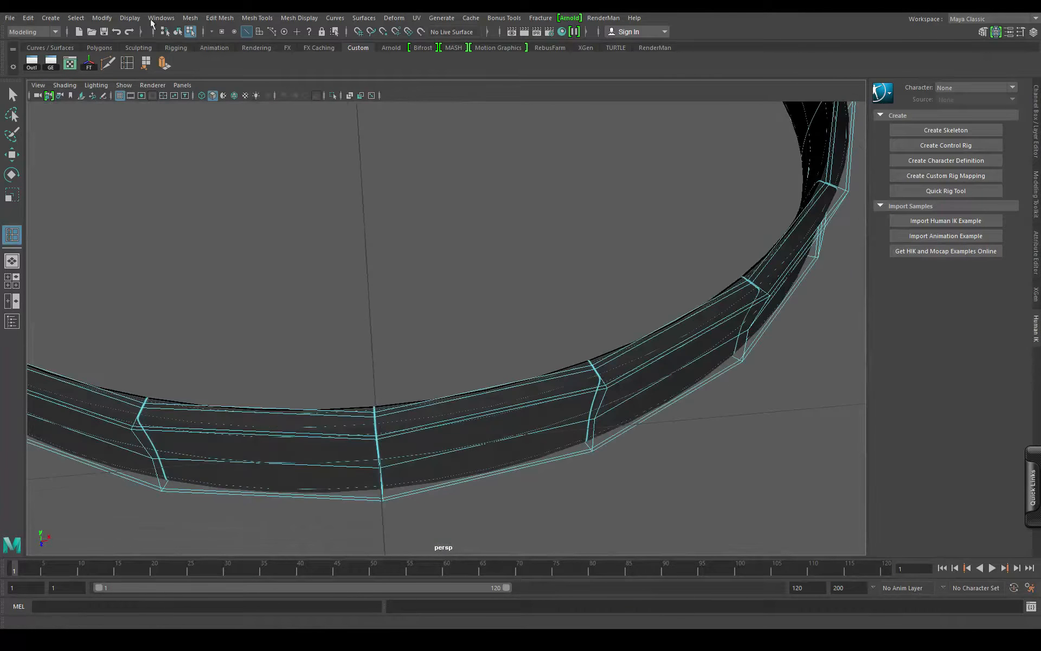
Step: Return to unsmoothed display and insert supporting edge loops near the upper and lower edges of the ring's outer wall
{"action": "left_click", "coordinate": [178, 31]}
{"action": "left_click_drag", "start_coordinate": [282, 161], "coordinate": [285, 304], "text": "alt"}
{"action": "left_click", "coordinate": [302, 323]}
{"action": "scroll", "coordinate": [313, 365], "scroll_direction": "up", "scroll_amount": 3}
{"action": "middle_click_drag", "start_coordinate": [263, 332], "coordinate": [280, 326], "text": "alt"}
{"action": "key", "text": "1"}
{"action": "left_click", "coordinate": [280, 327]}
{"action": "left_click_drag", "start_coordinate": [279, 327], "coordinate": [304, 306], "text": "alt"}
{"action": "left_click", "coordinate": [325, 320]}
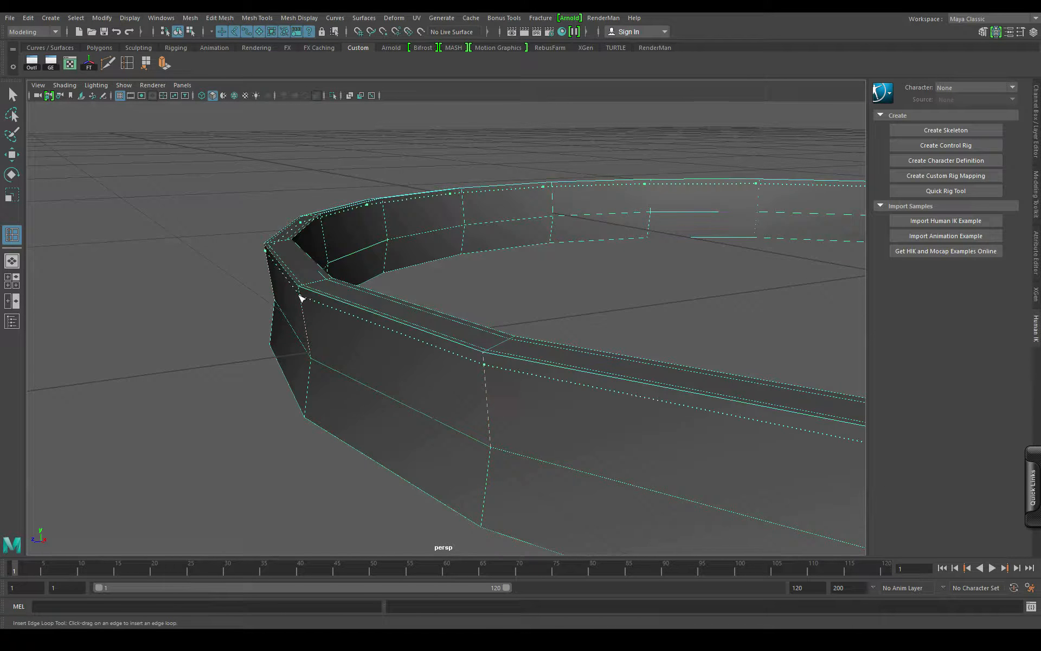
{"action": "scroll", "coordinate": [318, 405], "scroll_direction": "up", "scroll_amount": 5}
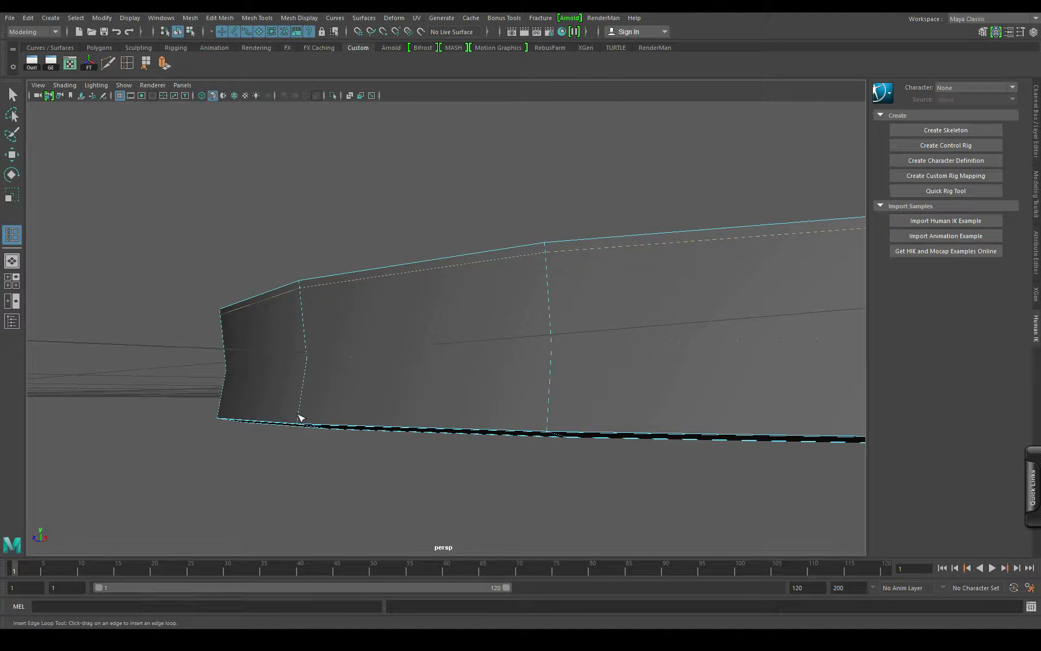
{"action": "left_click_drag", "start_coordinate": [297, 420], "coordinate": [299, 421]}
Step: Insert supporting edge loops near the upper and lower edges of the ring's inner wall
{"action": "left_click_drag", "start_coordinate": [379, 354], "coordinate": [239, 378], "text": "alt"}
{"action": "key", "text": "3"}
{"action": "scroll", "coordinate": [409, 312], "scroll_direction": "up", "scroll_amount": 5}
{"action": "left_click_drag", "start_coordinate": [410, 312], "coordinate": [423, 344], "text": "alt"}
{"action": "key", "text": "1"}
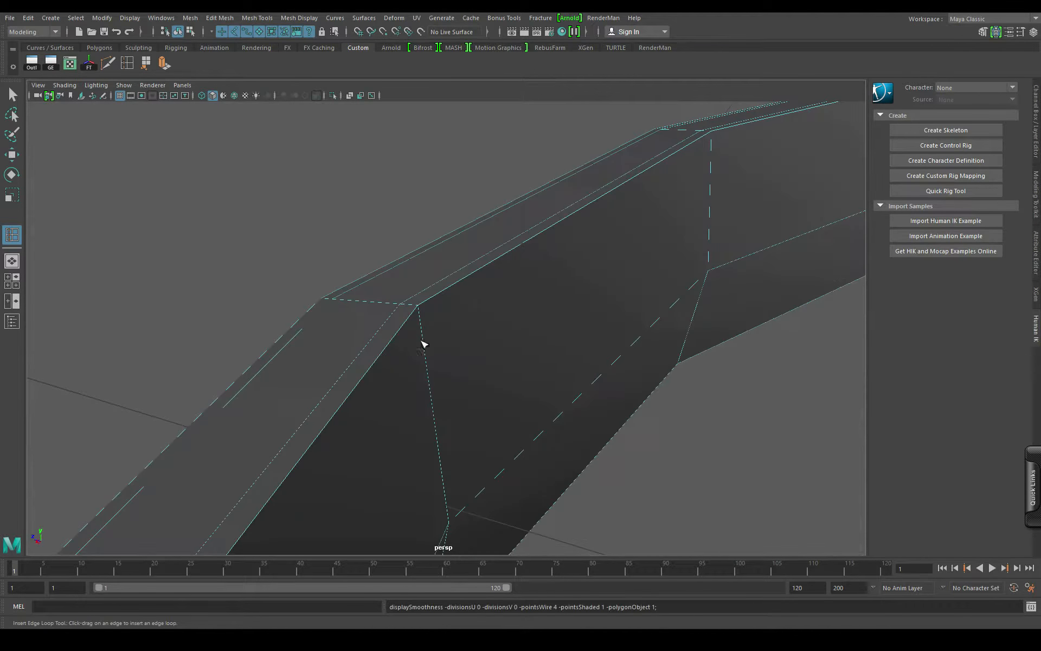
{"action": "scroll", "coordinate": [424, 318], "scroll_direction": "up", "scroll_amount": 6}
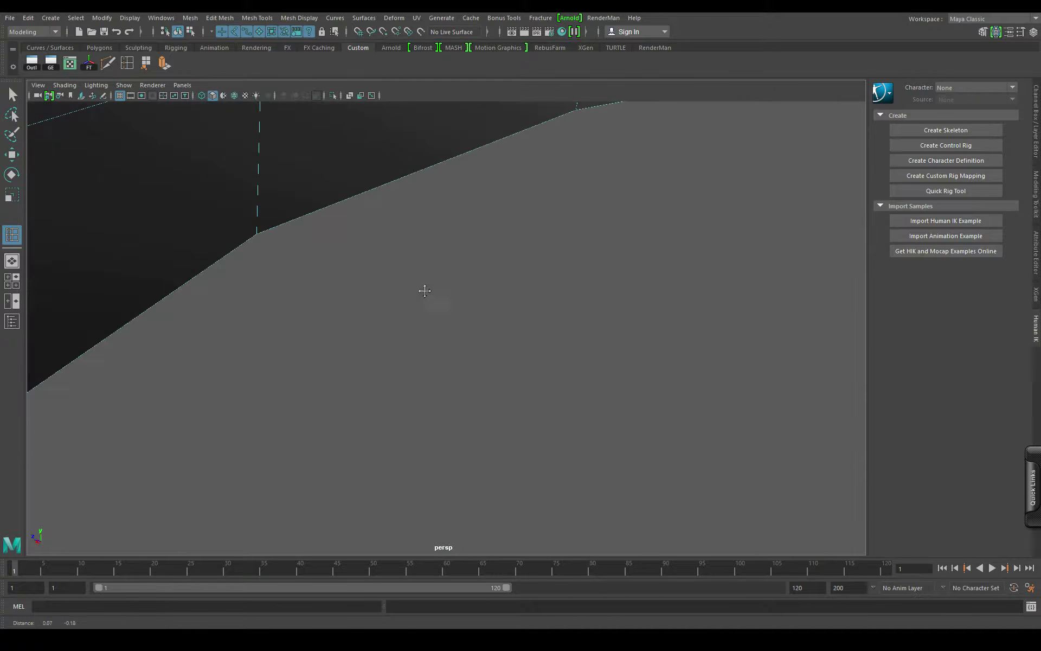
{"action": "left_click_drag", "start_coordinate": [256, 221], "coordinate": [258, 229]}
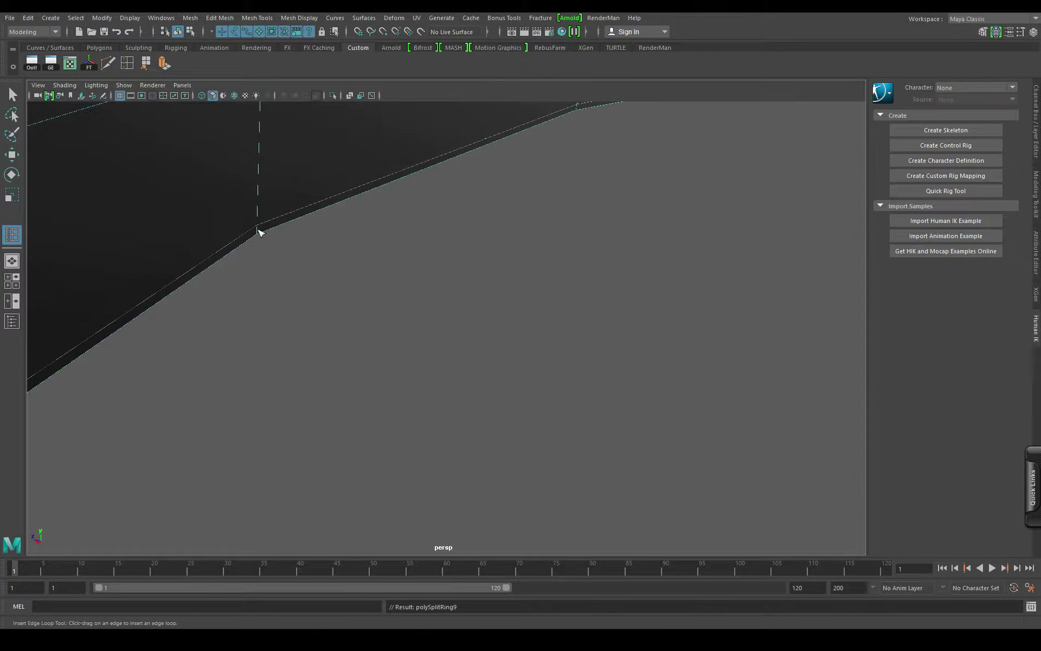
{"action": "middle_click_drag", "start_coordinate": [258, 229], "coordinate": [446, 400], "text": "alt"}
{"action": "scroll", "coordinate": [446, 400], "scroll_direction": "down", "scroll_amount": 8}
{"action": "left_click_drag", "start_coordinate": [447, 400], "coordinate": [531, 379], "text": "alt"}
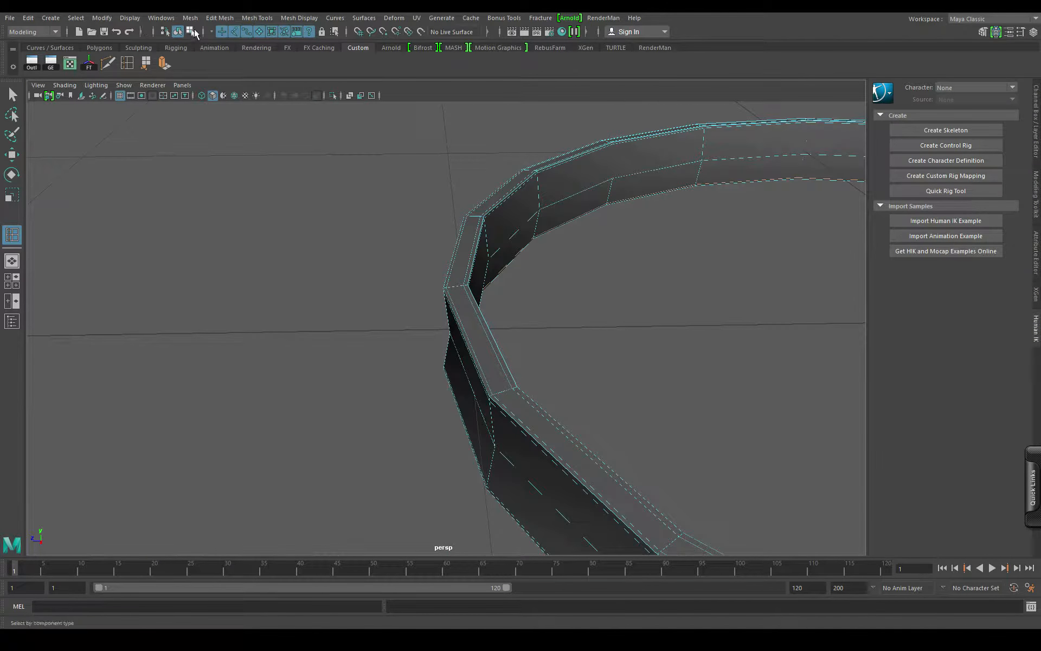
Step: Display the finished ring in smooth mesh preview and deselect it to examine its edges
{"action": "left_click", "coordinate": [399, 344]}
{"action": "left_click_drag", "start_coordinate": [399, 344], "coordinate": [459, 328], "text": "alt"}
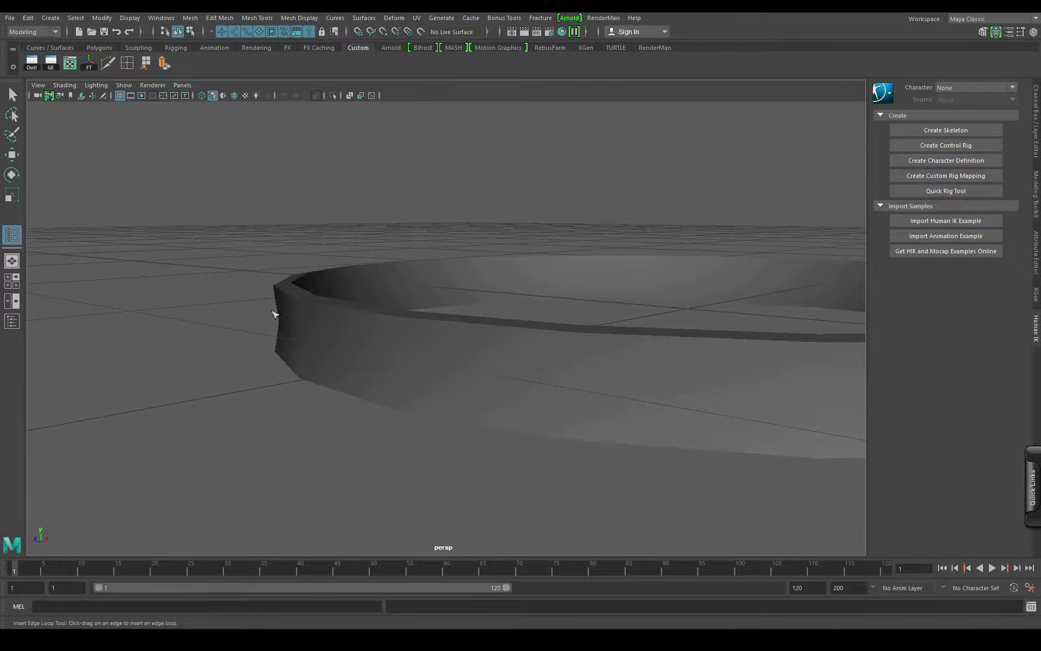
{"action": "left_click", "coordinate": [12, 154]}
{"action": "left_click_drag", "start_coordinate": [153, 258], "coordinate": [315, 373], "text": "alt"}
{"action": "left_click", "coordinate": [316, 373]}
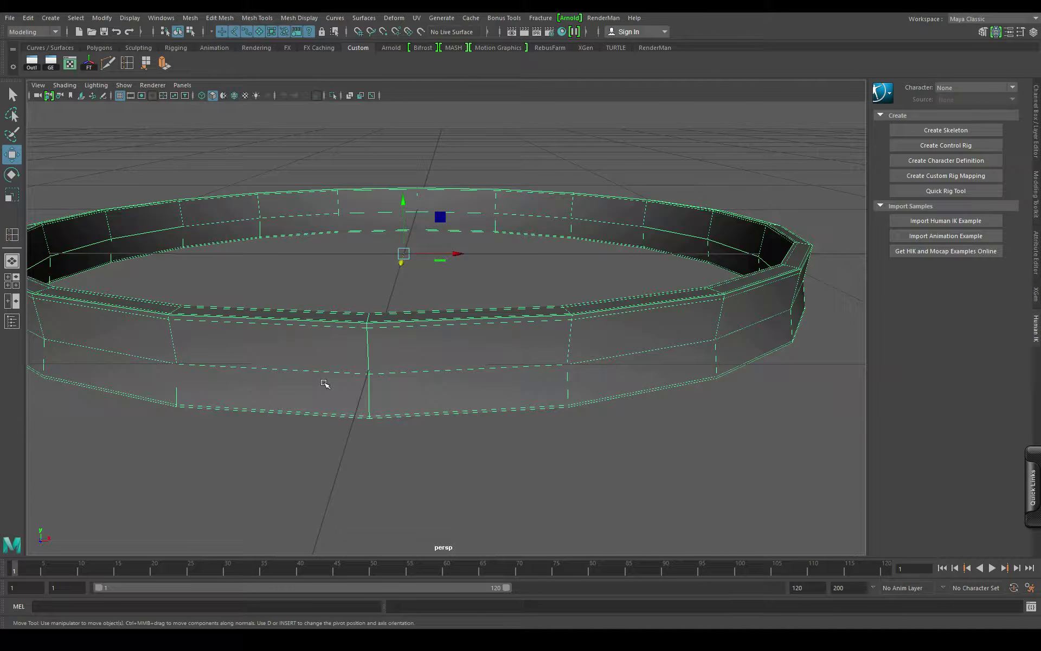
{"action": "key", "text": "3"}
{"action": "left_click", "coordinate": [317, 473]}
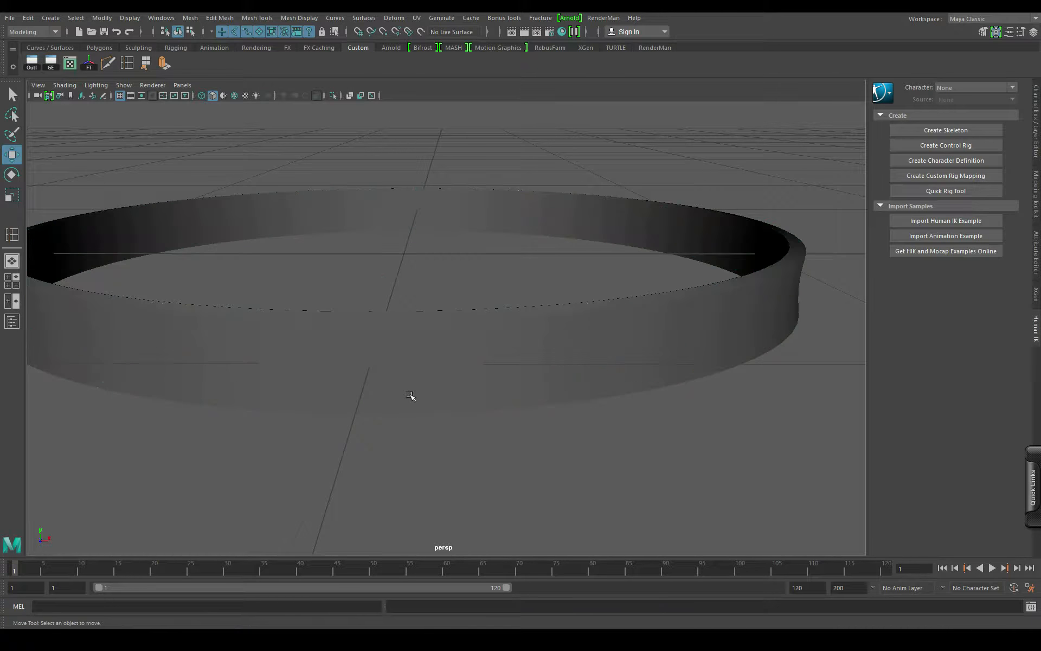
{"action": "scroll", "coordinate": [408, 395], "scroll_direction": "up", "scroll_amount": 5}
{"action": "scroll", "coordinate": [273, 411], "scroll_direction": "down", "scroll_amount": 4}
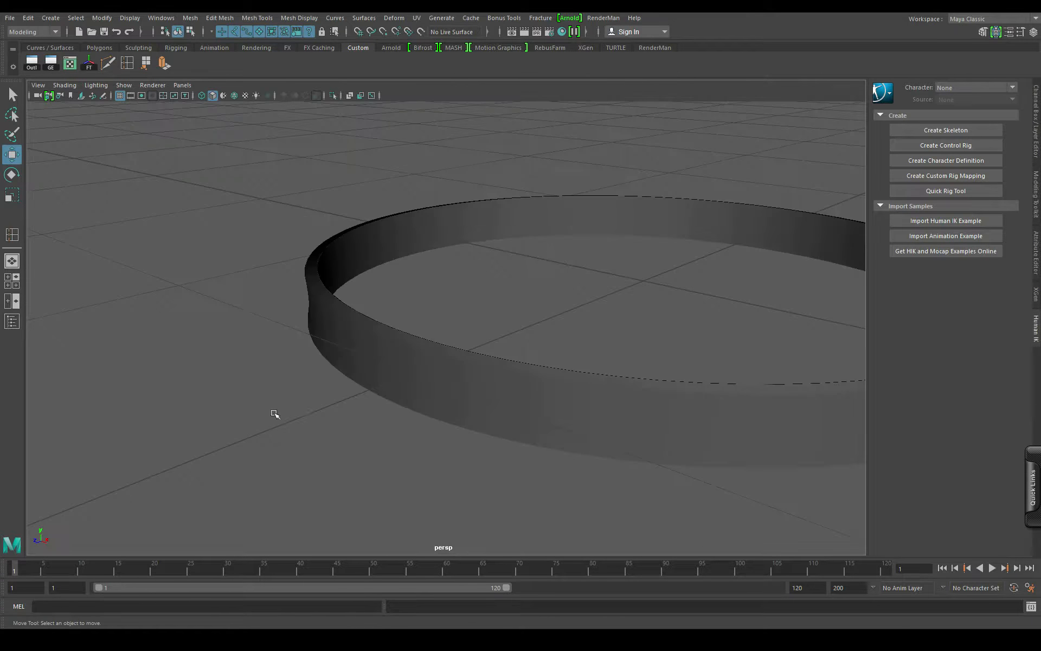
{"action": "left_click_drag", "start_coordinate": [332, 366], "coordinate": [420, 340], "text": "alt"}
{"action": "middle_click_drag", "start_coordinate": [421, 340], "coordinate": [397, 327], "text": "alt"}
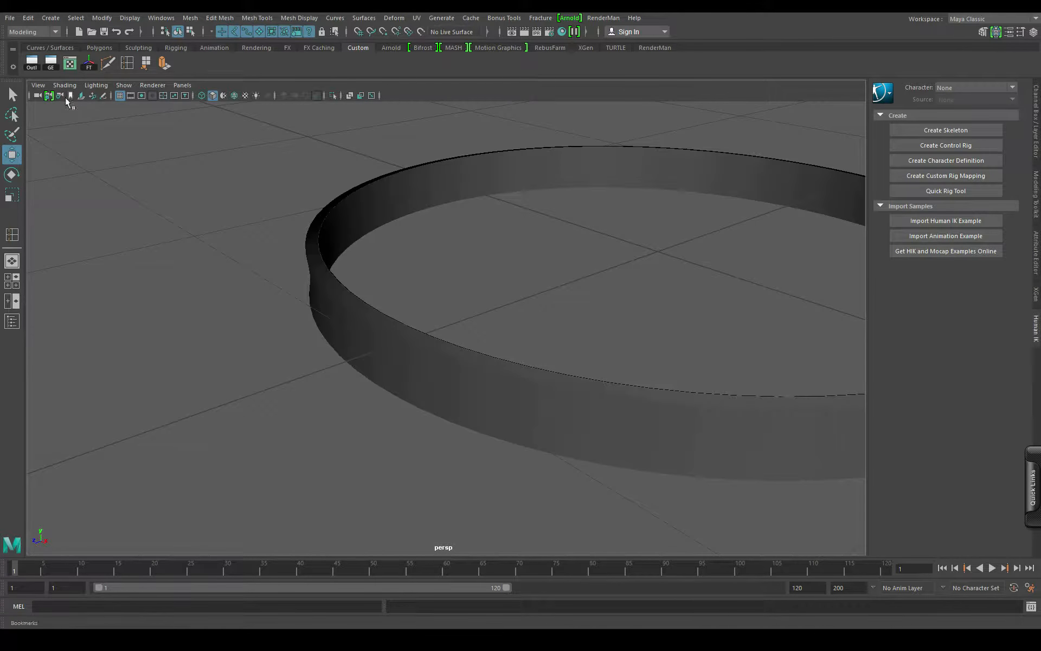
Step: Hide the viewport grid, frame the ring, and switch the viewport renderer to Viewport 2.0
{"action": "left_click", "coordinate": [121, 97]}
{"action": "middle_click_drag", "start_coordinate": [553, 431], "coordinate": [458, 428], "text": "alt"}
{"action": "key", "text": "f"}
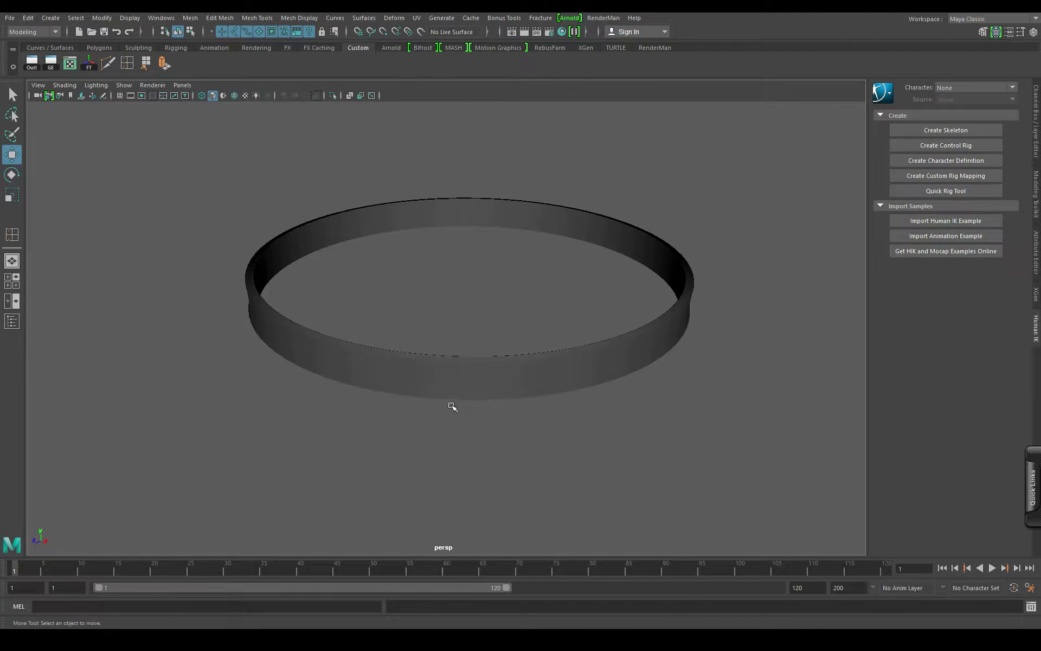
{"action": "left_click", "coordinate": [152, 85]}
{"action": "left_click", "coordinate": [172, 105]}
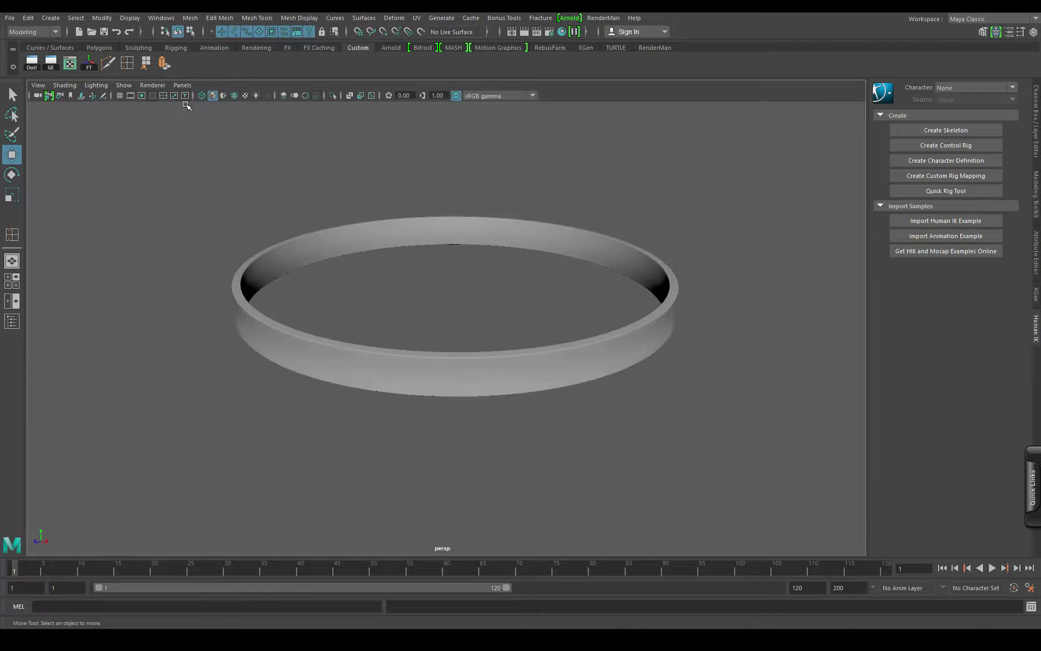
{"action": "left_click_drag", "start_coordinate": [396, 382], "coordinate": [335, 374], "text": "alt"}
{"action": "mouse_move", "coordinate": [335, 374]}
{"action": "right_mouse_down", "text": "alt"}
{"action": "mouse_move", "coordinate": [430, 390]}
{"action": "mouse_move", "coordinate": [323, 372]}
{"action": "mouse_move", "coordinate": [333, 379]}
{"action": "mouse_move", "coordinate": [302, 414]}
{"action": "mouse_move", "coordinate": [319, 394]}
{"action": "right_mouse_up", "text": "alt"}
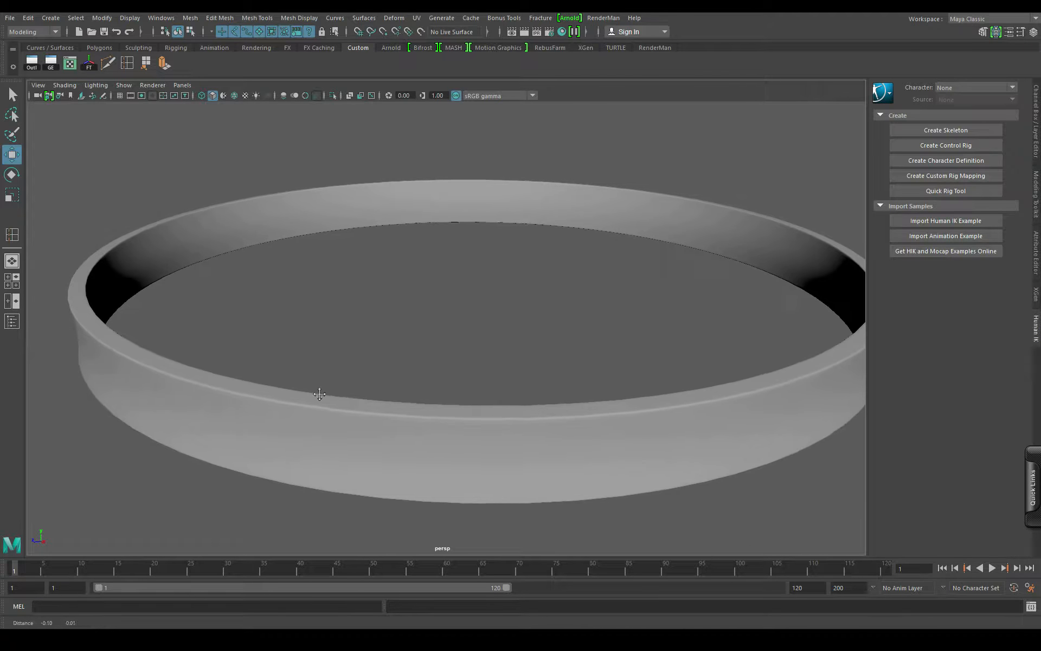
Step: Enable multisampling anti-aliasing with a sample count of 16 in the Hardware Renderer 2.0 settings
{"action": "left_click", "coordinate": [153, 87]}
{"action": "left_click", "coordinate": [261, 105]}
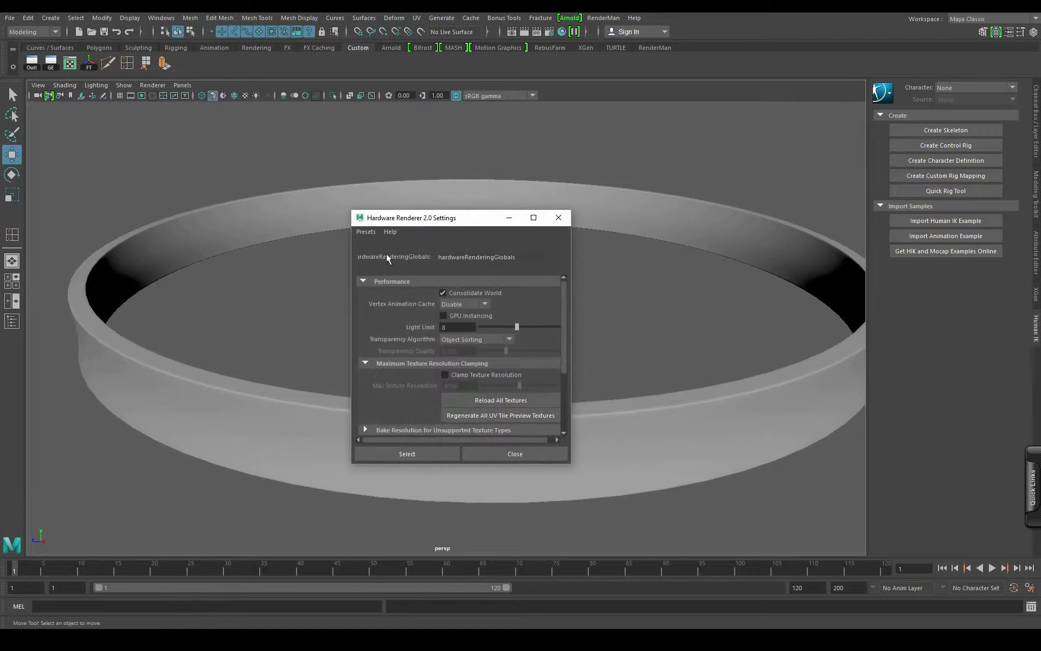
{"action": "scroll", "coordinate": [476, 370], "scroll_direction": "down", "scroll_amount": 5}
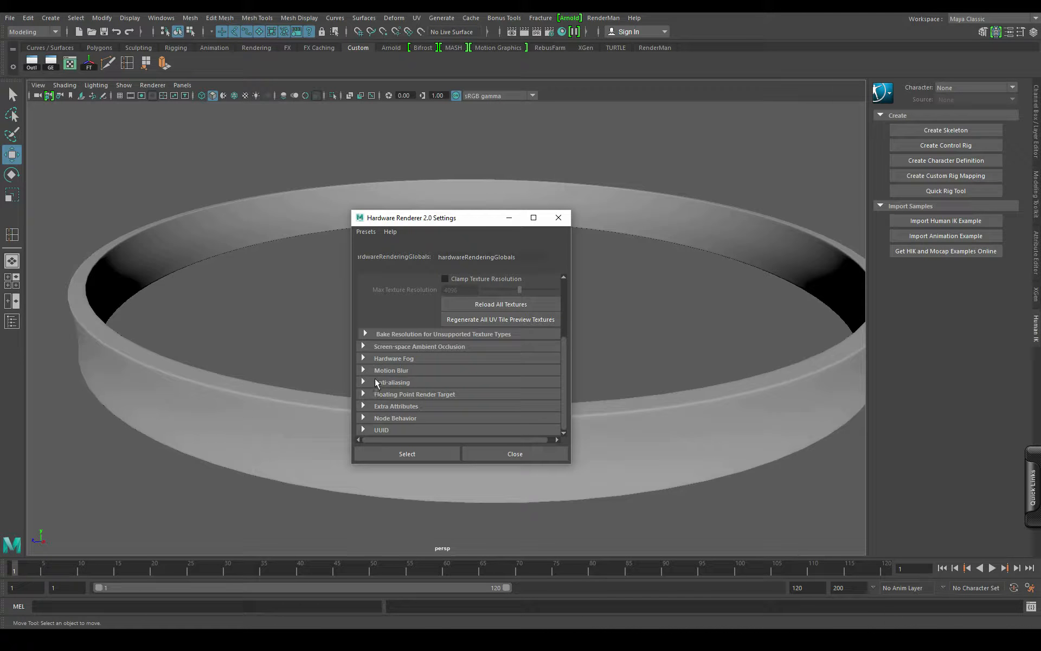
{"action": "left_click", "coordinate": [376, 383]}
{"action": "left_click", "coordinate": [446, 403]}
{"action": "scroll", "coordinate": [478, 386], "scroll_direction": "down", "scroll_amount": 2}
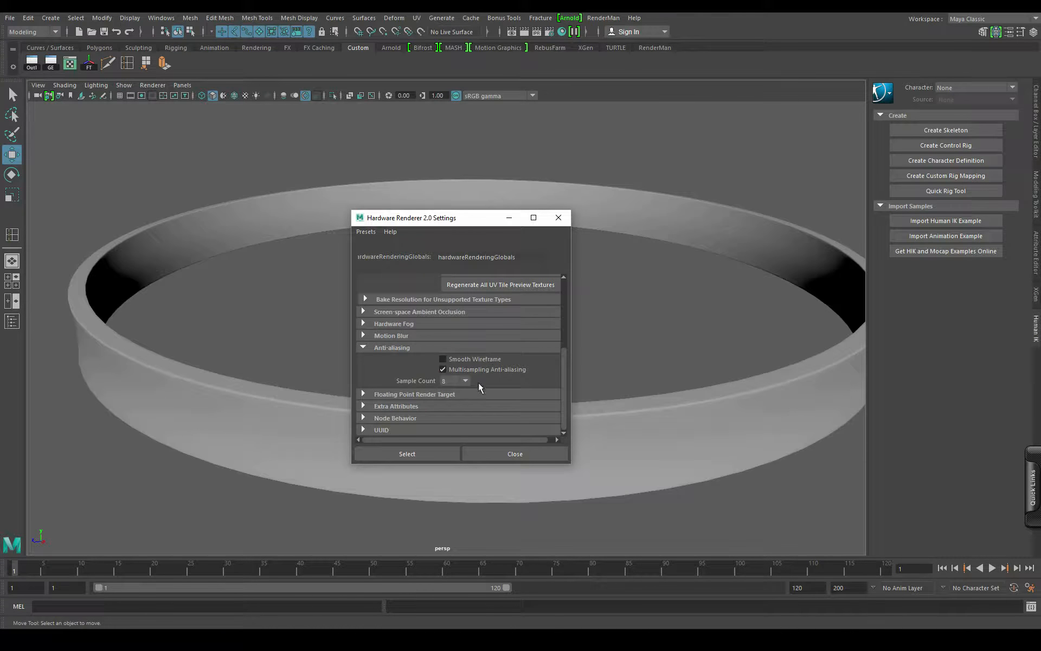
{"action": "left_click", "coordinate": [465, 380]}
{"action": "left_click", "coordinate": [453, 436]}
{"action": "left_click", "coordinate": [515, 457]}
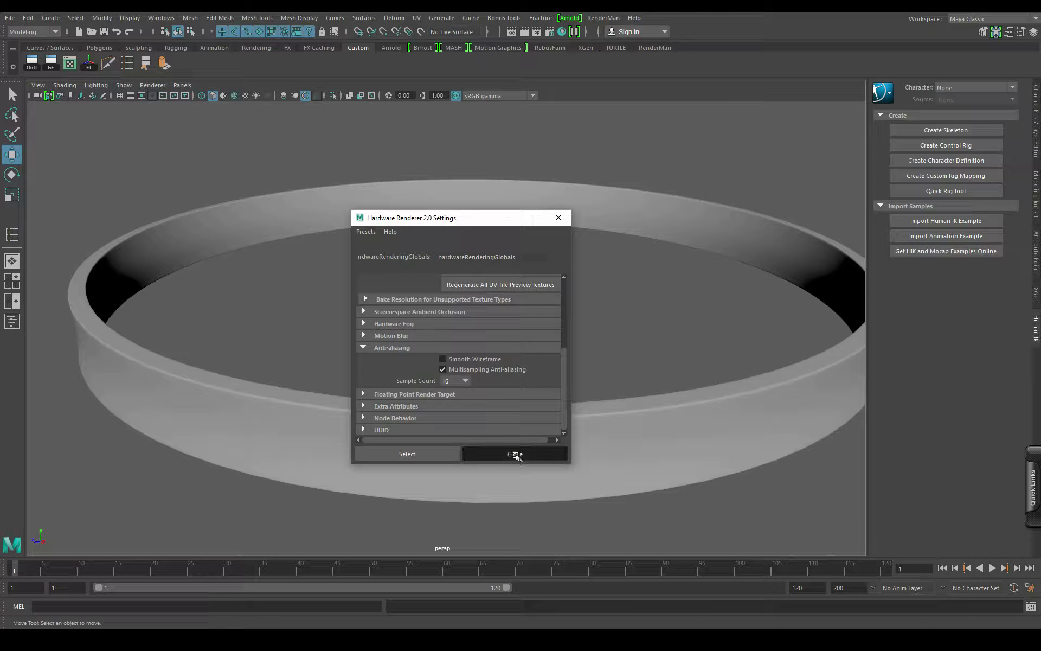
Step: Examine the anti-aliased ring from several angles and select it
{"action": "left_click_drag", "start_coordinate": [483, 446], "coordinate": [413, 404], "text": "alt"}
{"action": "middle_click_drag", "start_coordinate": [412, 404], "coordinate": [344, 362], "text": "alt"}
{"action": "scroll", "coordinate": [346, 444], "scroll_direction": "down", "scroll_amount": 5}
{"action": "left_click_drag", "start_coordinate": [345, 445], "coordinate": [375, 410], "text": "alt"}
{"action": "scroll", "coordinate": [370, 427], "scroll_direction": "up", "scroll_amount": 4}
{"action": "left_click", "coordinate": [365, 386]}
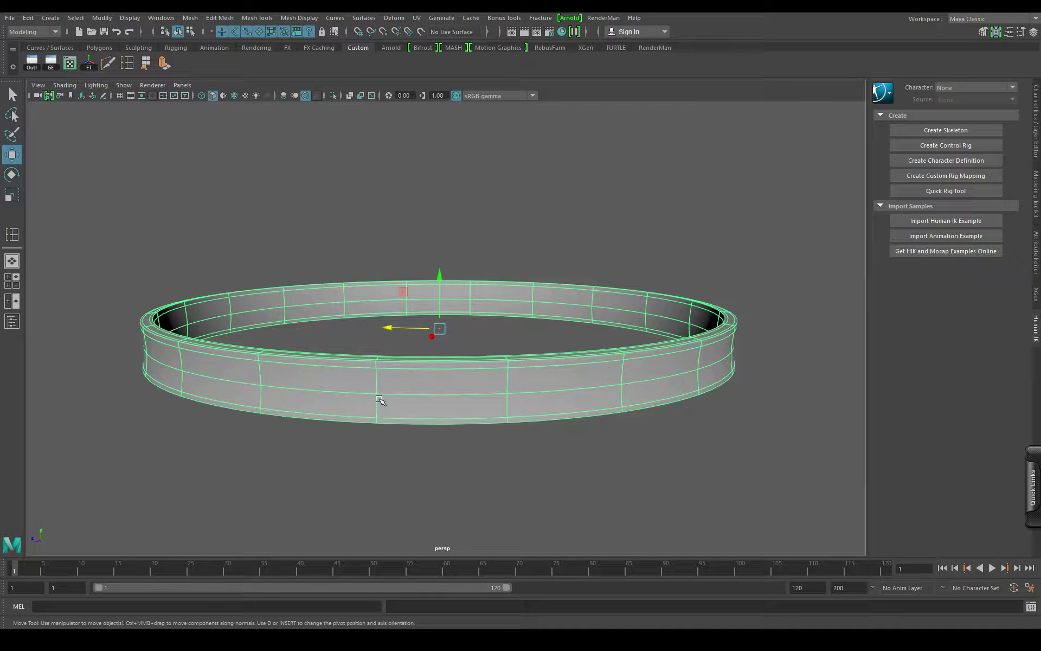
Step: Turn off the ring's smooth mesh preview and examine its low-poly edge layout from several angles and distances
{"action": "key", "text": "1"}
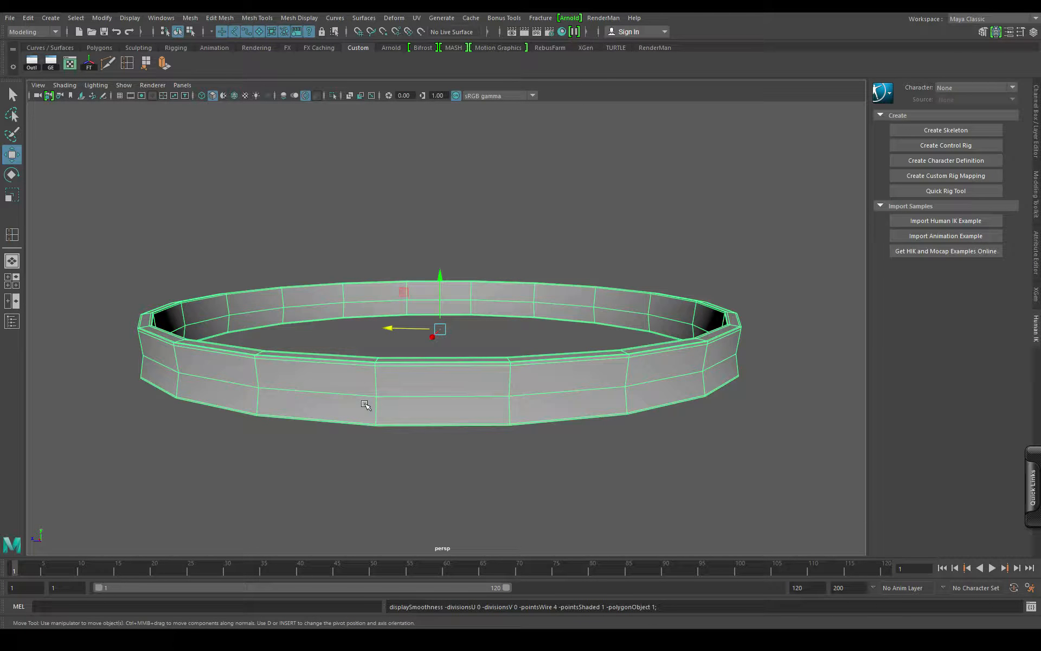
{"action": "middle_click_drag", "start_coordinate": [344, 391], "coordinate": [381, 398], "text": "alt"}
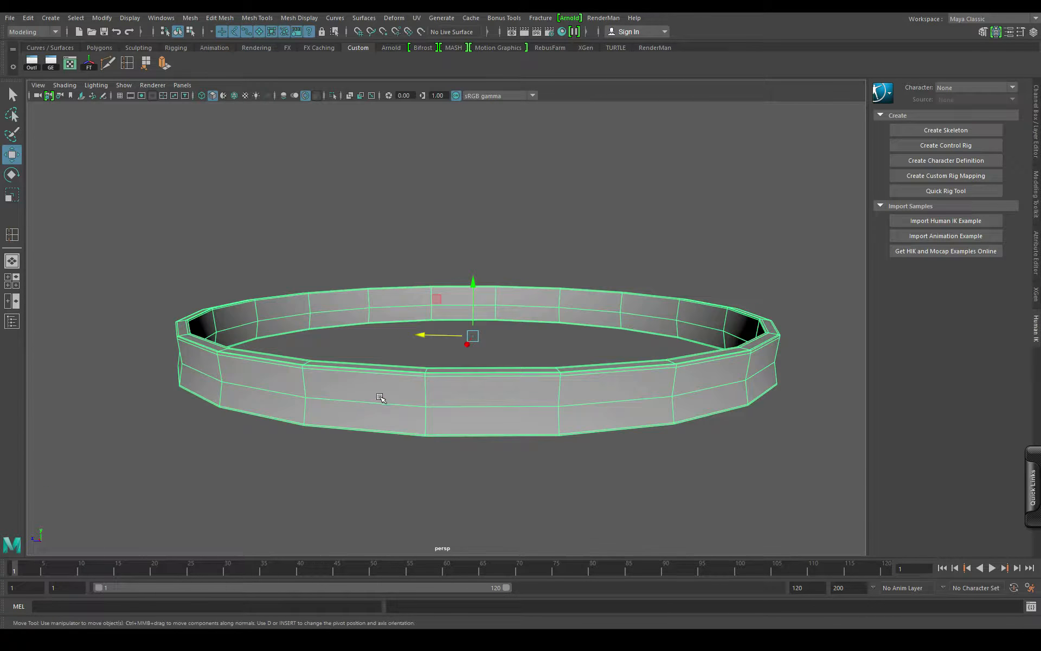
{"action": "left_click_drag", "start_coordinate": [374, 408], "coordinate": [409, 415], "text": "alt"}
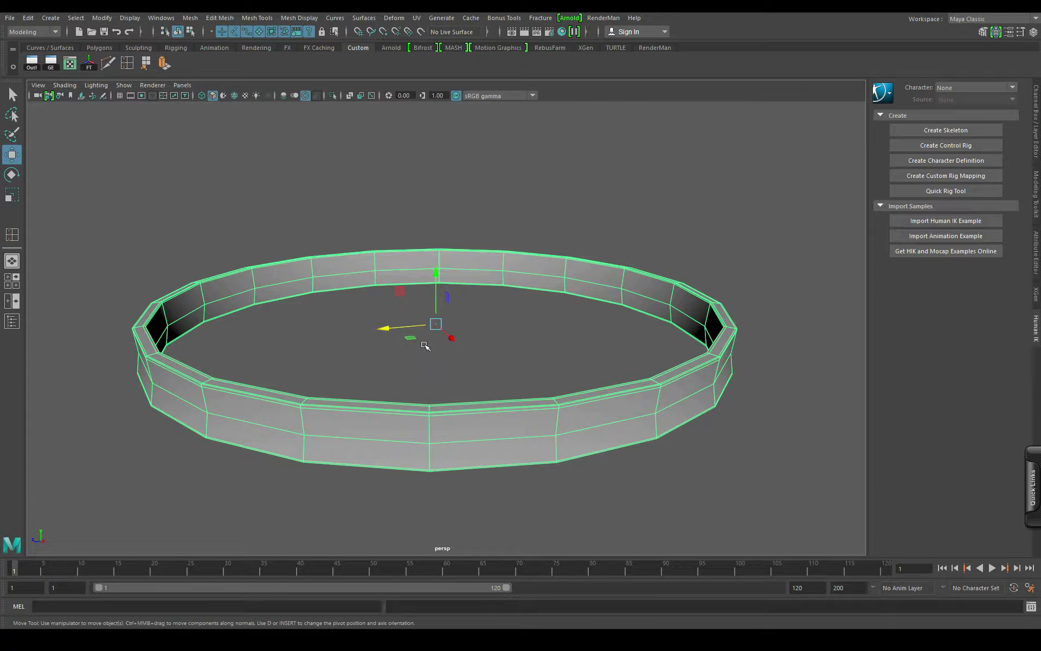
{"action": "scroll", "coordinate": [427, 350], "scroll_direction": "down", "scroll_amount": 4}
{"action": "scroll", "coordinate": [428, 355], "scroll_direction": "up", "scroll_amount": 4}
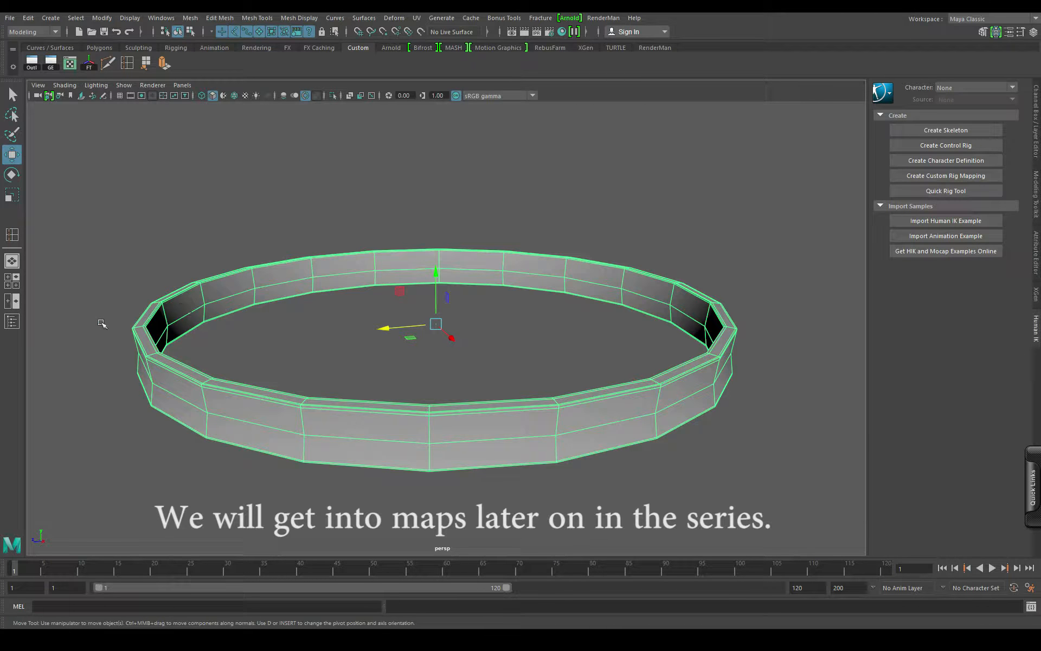
{"action": "left_click_drag", "start_coordinate": [78, 312], "coordinate": [345, 507]}
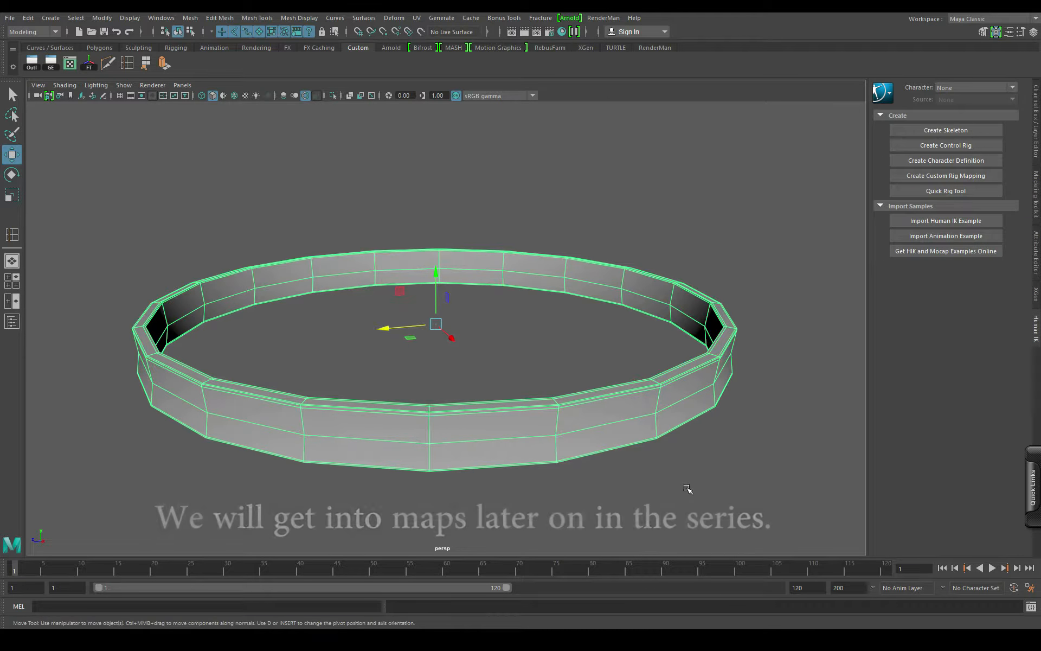
{"action": "middle_click_drag", "start_coordinate": [681, 470], "coordinate": [623, 461], "text": "alt"}
{"action": "left_click_drag", "start_coordinate": [623, 460], "coordinate": [530, 457], "text": "alt"}
{"action": "scroll", "coordinate": [531, 457], "scroll_direction": "up", "scroll_amount": 3}
{"action": "scroll", "coordinate": [530, 456], "scroll_direction": "down", "scroll_amount": 5}
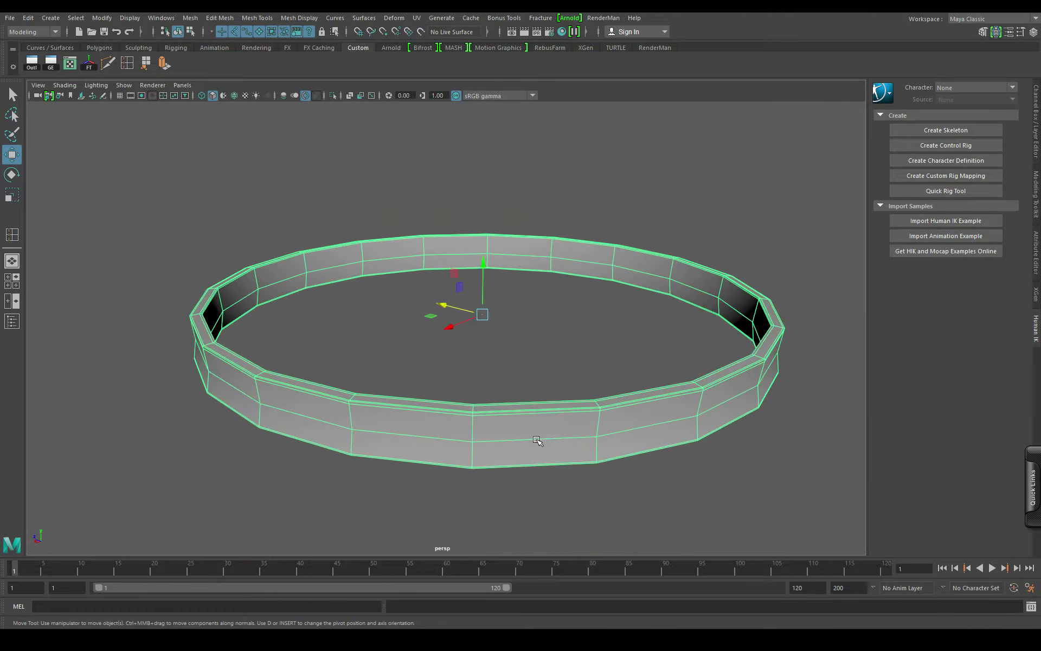
{"action": "middle_click_drag", "start_coordinate": [539, 437], "coordinate": [474, 432], "text": "alt"}
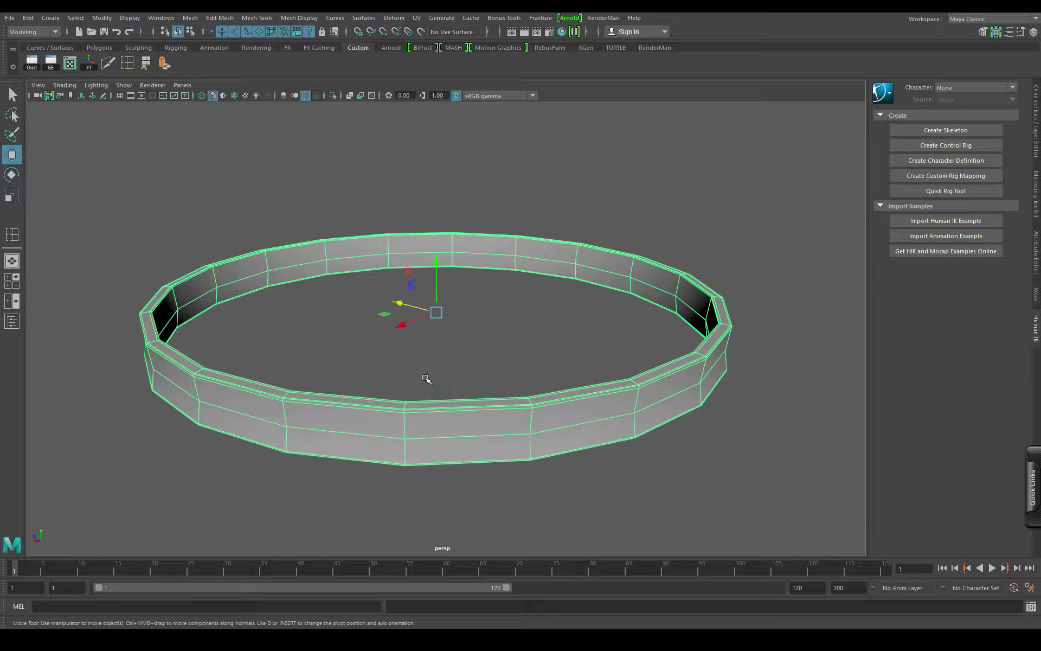
{"action": "scroll", "coordinate": [425, 393], "scroll_direction": "down", "scroll_amount": 3}
{"action": "scroll", "coordinate": [412, 402], "scroll_direction": "up", "scroll_amount": 8}
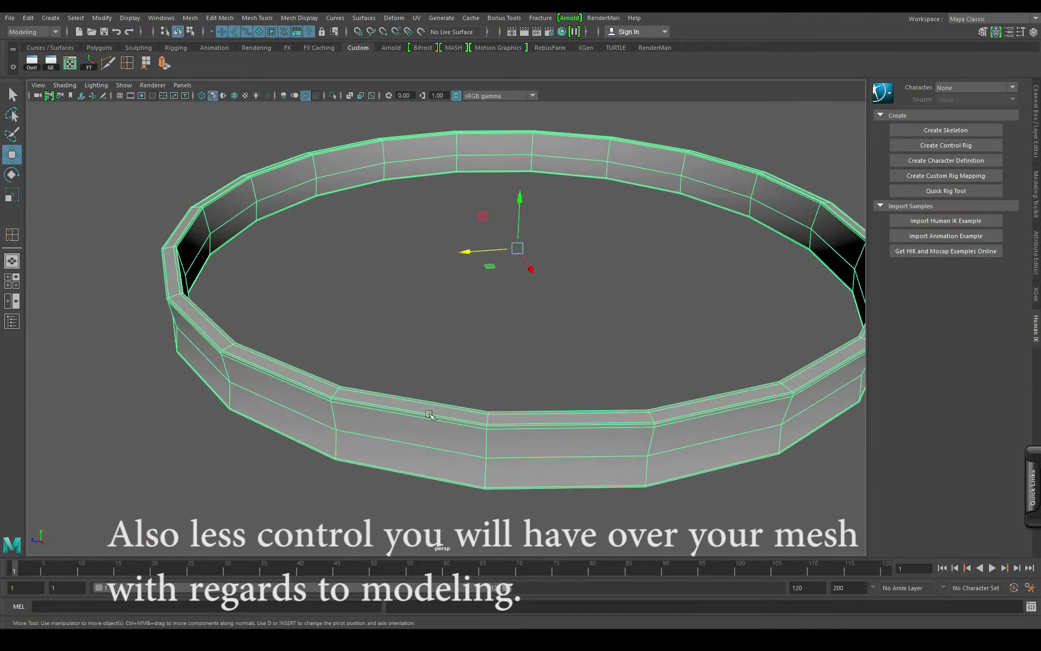
{"action": "left_click_drag", "start_coordinate": [429, 415], "coordinate": [411, 376], "text": "alt"}
{"action": "scroll", "coordinate": [365, 366], "scroll_direction": "up", "scroll_amount": 4}
{"action": "scroll", "coordinate": [374, 374], "scroll_direction": "down", "scroll_amount": 6}
{"action": "right_click_drag", "start_coordinate": [428, 371], "coordinate": [523, 346], "text": "alt"}
{"action": "middle_click_drag", "start_coordinate": [522, 346], "coordinate": [496, 340], "text": "alt"}
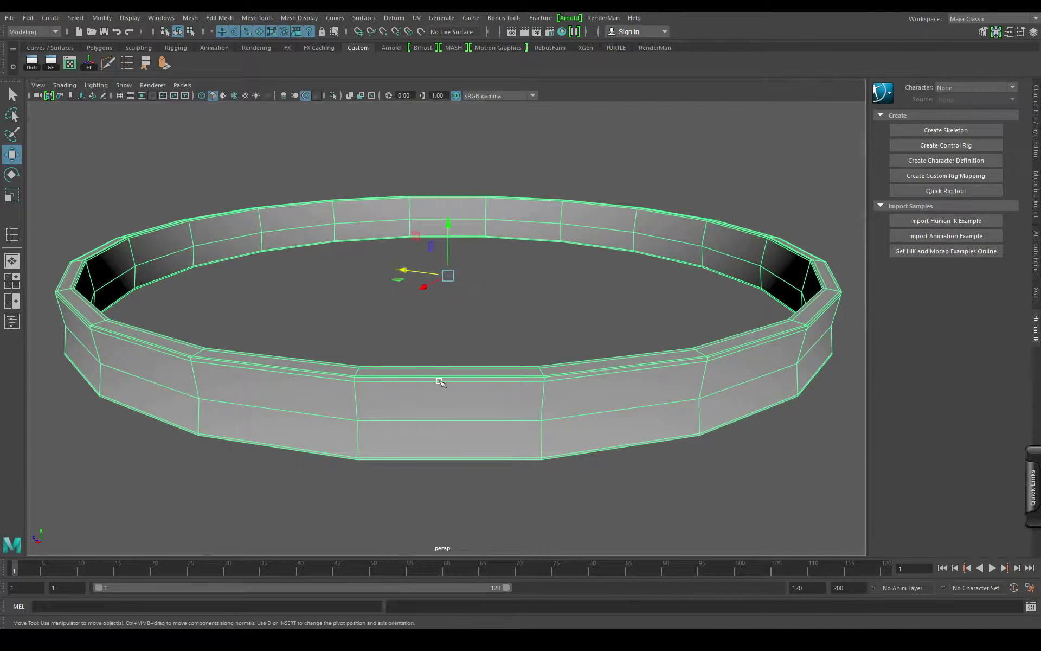
Step: Switch the ring to smooth mesh preview and back to the unsmoothed display to compare both shapes
{"action": "key", "text": "3"}
{"action": "left_click_drag", "start_coordinate": [437, 385], "coordinate": [339, 376], "text": "alt"}
{"action": "key", "text": "1"}
{"action": "scroll", "coordinate": [415, 431], "scroll_direction": "up", "scroll_amount": 3}
{"action": "left_click_drag", "start_coordinate": [421, 378], "coordinate": [467, 423], "text": "alt"}
{"action": "scroll", "coordinate": [558, 439], "scroll_direction": "down", "scroll_amount": 5}
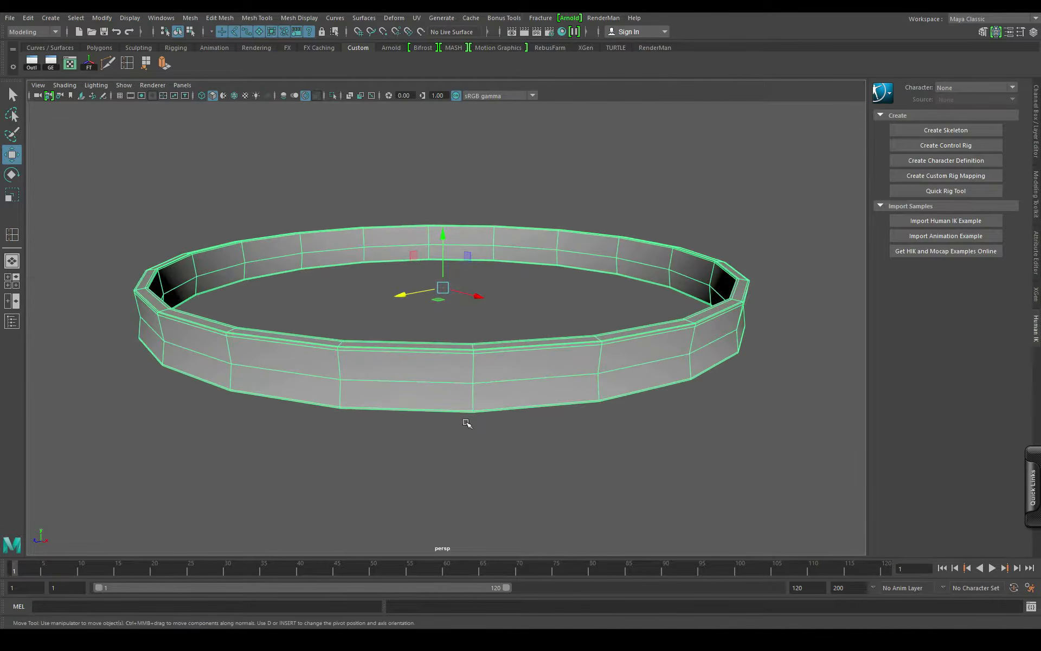
Step: Duplicate the two stacked faces of one segment on the ring's outer side as a separate mesh piece
{"action": "right_click_drag", "start_coordinate": [388, 327], "coordinate": [389, 359]}
{"action": "scroll", "coordinate": [417, 384], "scroll_direction": "up", "scroll_amount": 3}
{"action": "middle_click_drag", "start_coordinate": [389, 378], "coordinate": [427, 353], "text": "alt"}
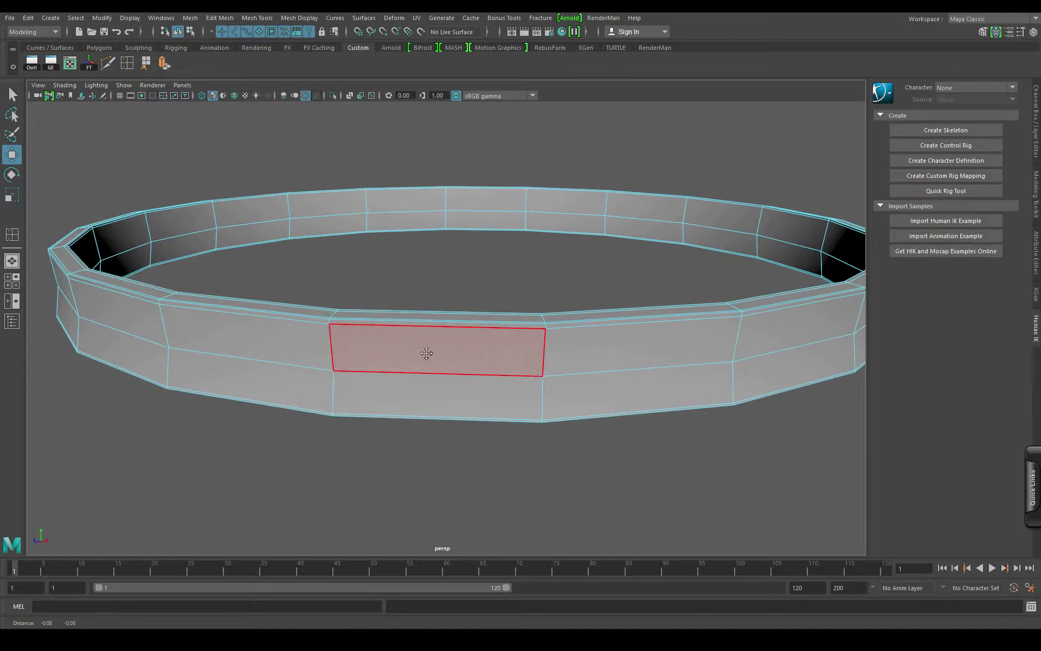
{"action": "left_click", "coordinate": [376, 332]}
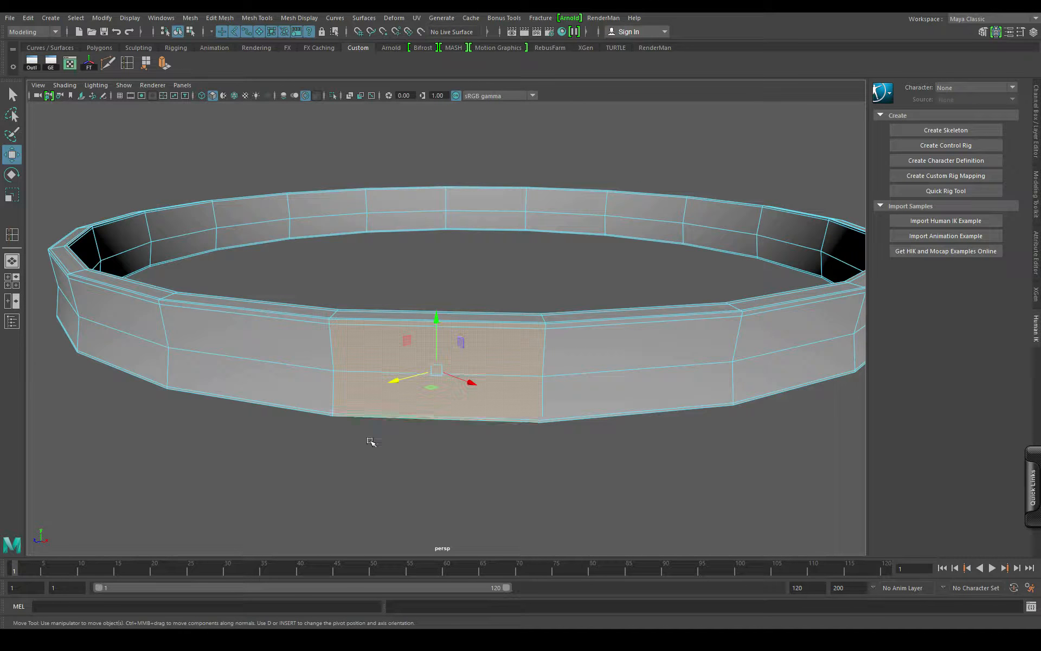
{"action": "left_click_drag", "start_coordinate": [367, 437], "coordinate": [529, 471], "text": "alt"}
{"action": "middle_click_drag", "start_coordinate": [530, 472], "coordinate": [445, 447], "text": "alt"}
{"action": "scroll", "coordinate": [445, 446], "scroll_direction": "up", "scroll_amount": 3}
{"action": "left_click_drag", "start_coordinate": [445, 446], "coordinate": [473, 419], "text": "alt"}
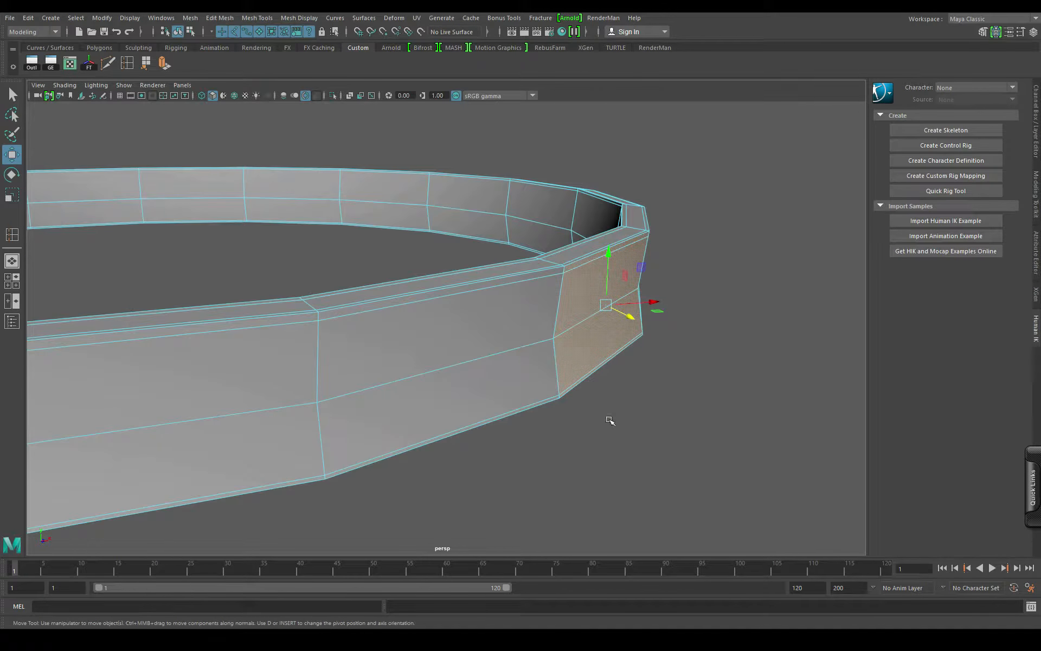
{"action": "left_click", "coordinate": [258, 18]}
{"action": "mouse_move", "coordinate": [231, 20]}
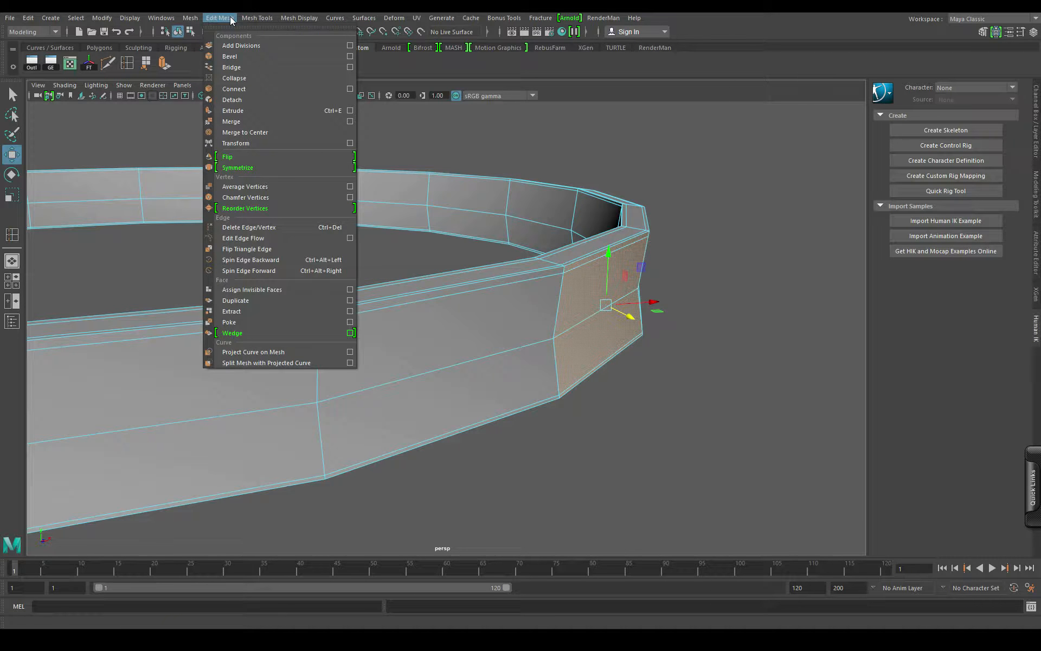
{"action": "left_click", "coordinate": [236, 302]}
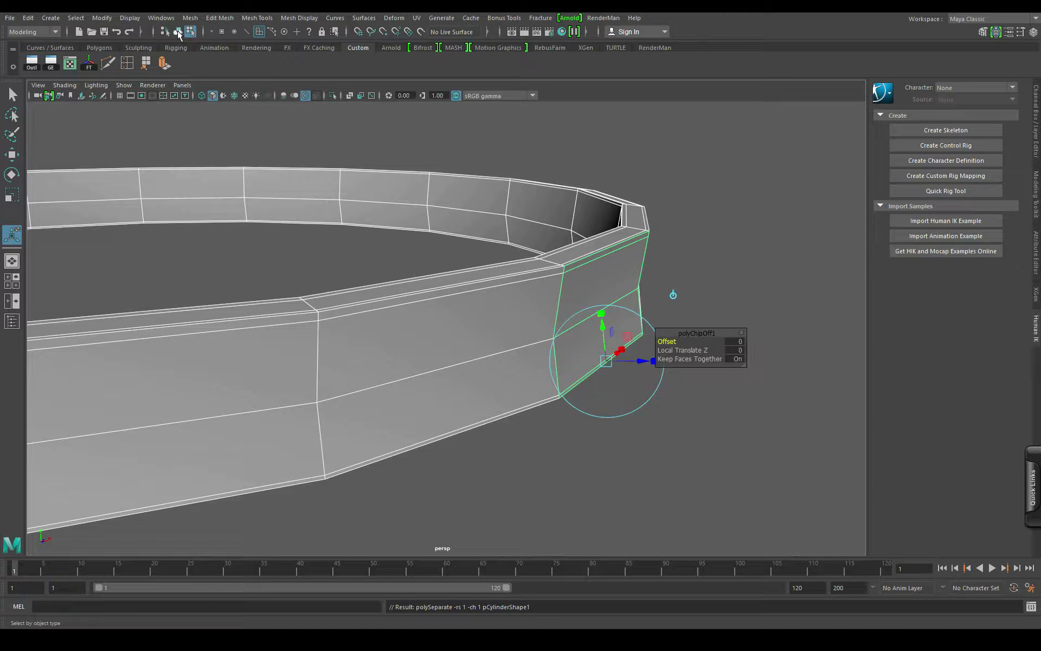
Step: Return to object selection with the Move tool and deselect the ring, keeping only the duplicated face piece selected
{"action": "left_click", "coordinate": [178, 32]}
{"action": "left_click", "coordinate": [9, 156]}
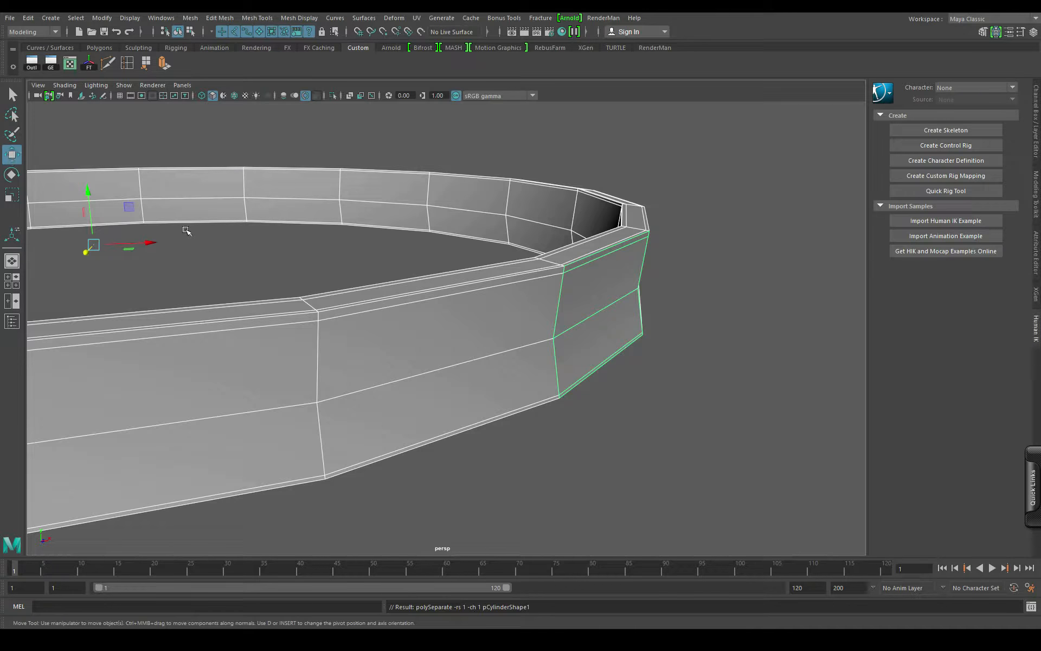
{"action": "middle_click_drag", "start_coordinate": [542, 348], "coordinate": [507, 341], "text": "alt"}
{"action": "left_click_drag", "start_coordinate": [324, 195], "coordinate": [331, 537], "text": "ctrl"}
{"action": "left_click_drag", "start_coordinate": [423, 288], "coordinate": [374, 338], "text": "alt"}
{"action": "scroll", "coordinate": [453, 290], "scroll_direction": "down", "scroll_amount": 5}
{"action": "middle_click_drag", "start_coordinate": [358, 301], "coordinate": [429, 307], "text": "alt"}
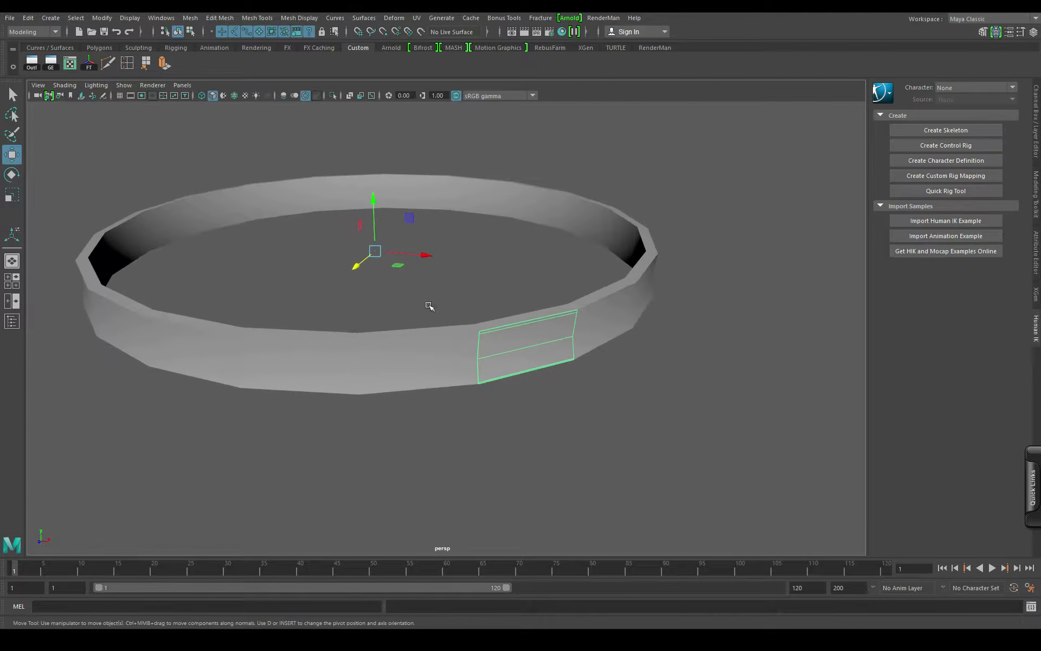
{"action": "scroll", "coordinate": [524, 384], "scroll_direction": "up", "scroll_amount": 5}
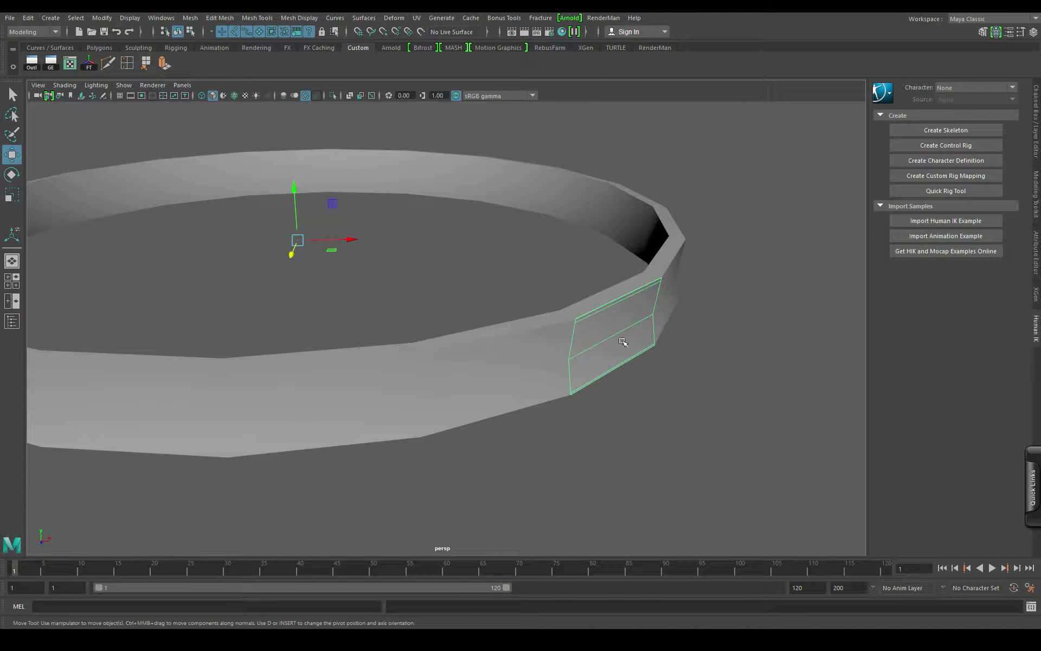
Step: Try moving and rotating the duplicated face piece about its pivot at the ring's center, undoing each transform
{"action": "left_click_drag", "start_coordinate": [340, 236], "coordinate": [367, 241]}
{"action": "key", "text": "ctrl+z"}
{"action": "left_click_drag", "start_coordinate": [563, 434], "coordinate": [268, 465], "text": "alt"}
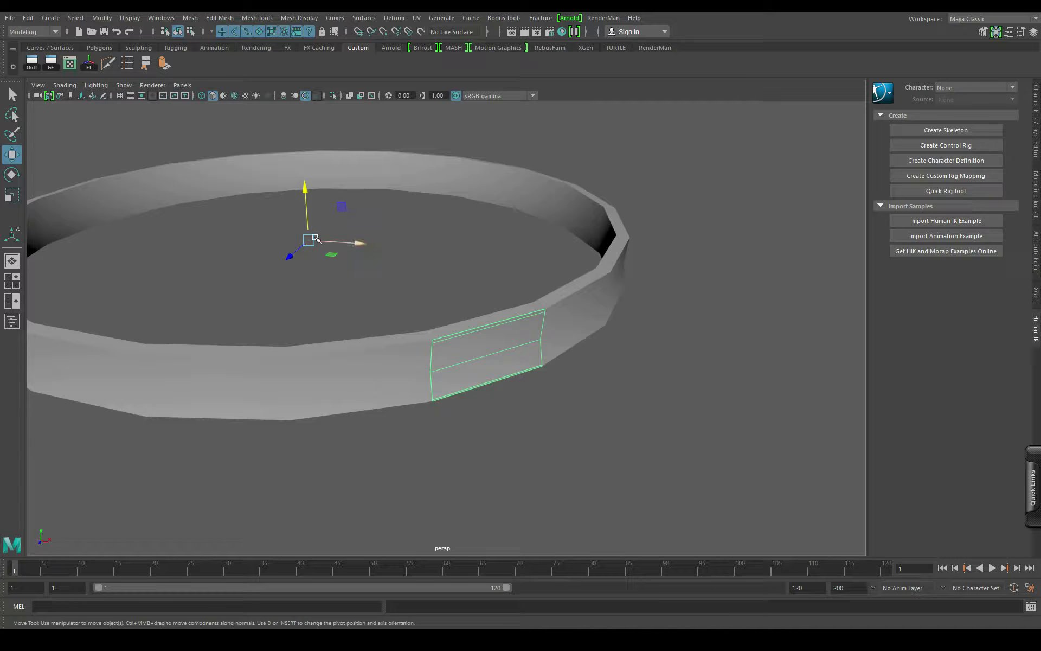
{"action": "left_click_drag", "start_coordinate": [314, 238], "coordinate": [326, 262]}
{"action": "key", "text": "ctrl+z"}
{"action": "key", "text": "e"}
{"action": "key", "text": "ctrl+z"}
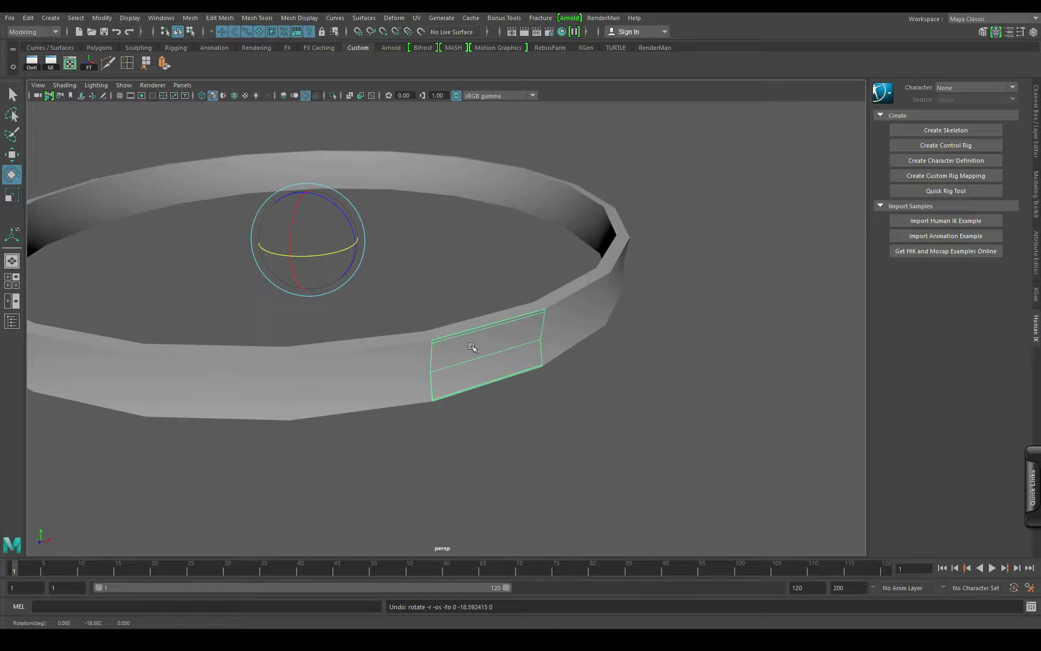
Step: Center the duplicated face piece's pivot on its own geometry and check it with the Move tool
{"action": "left_click", "coordinate": [95, 19]}
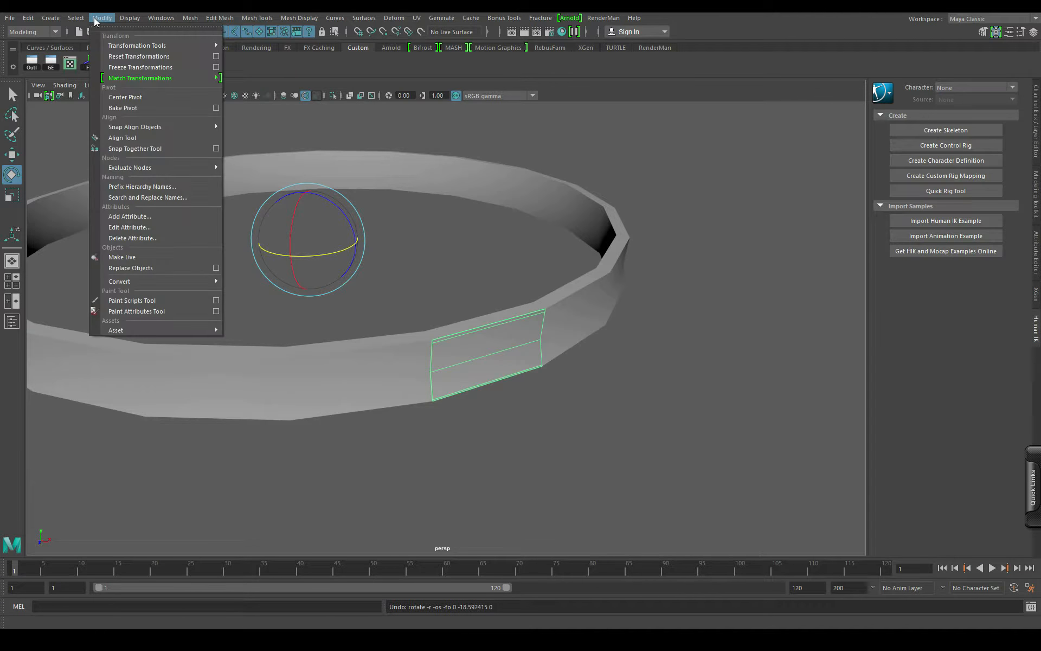
{"action": "left_click", "coordinate": [124, 99]}
{"action": "left_click_drag", "start_coordinate": [493, 360], "coordinate": [567, 364], "text": "alt"}
{"action": "key", "text": "ctrl+z"}
{"action": "scroll", "coordinate": [500, 358], "scroll_direction": "down", "scroll_amount": 1}
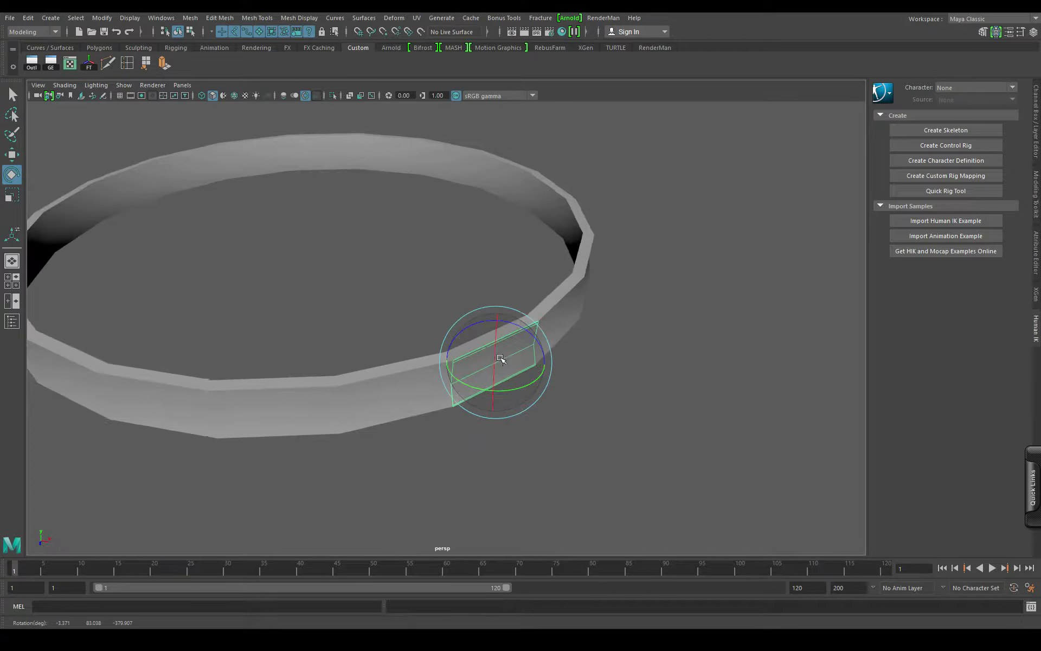
{"action": "left_click_drag", "start_coordinate": [403, 374], "coordinate": [407, 378], "text": "alt"}
{"action": "left_click", "coordinate": [12, 155]}
{"action": "middle_click_drag", "start_coordinate": [371, 280], "coordinate": [410, 271], "text": "alt"}
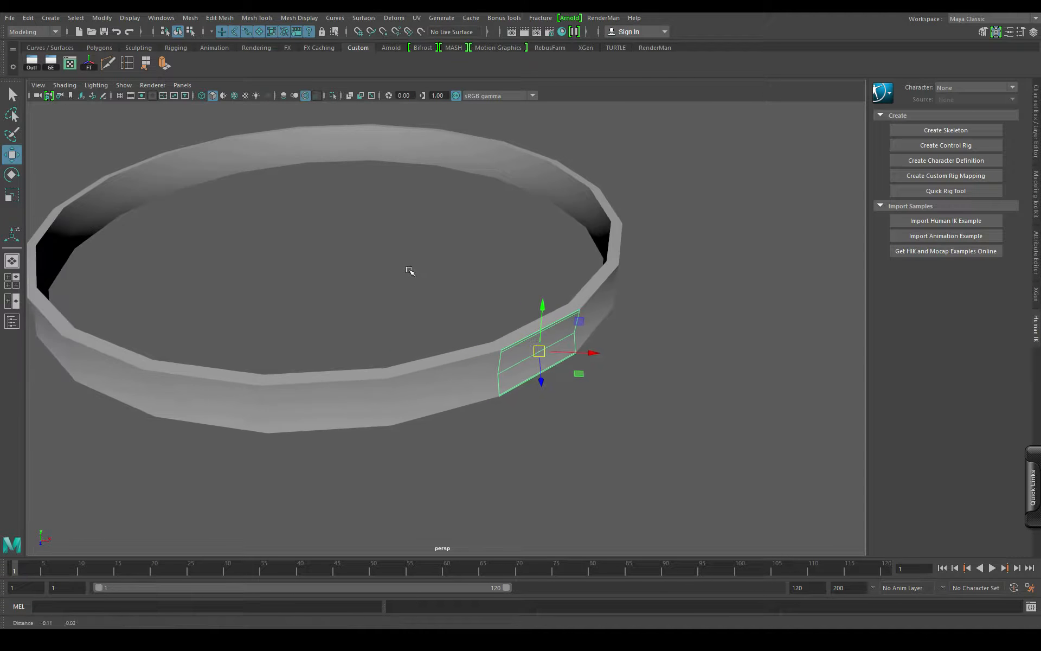
Step: Try rotating the duplicated face piece about its centered pivot and undo the rotation
{"action": "key", "text": "e"}
{"action": "left_click_drag", "start_coordinate": [532, 346], "coordinate": [499, 364]}
{"action": "key", "text": "ctrl+z"}
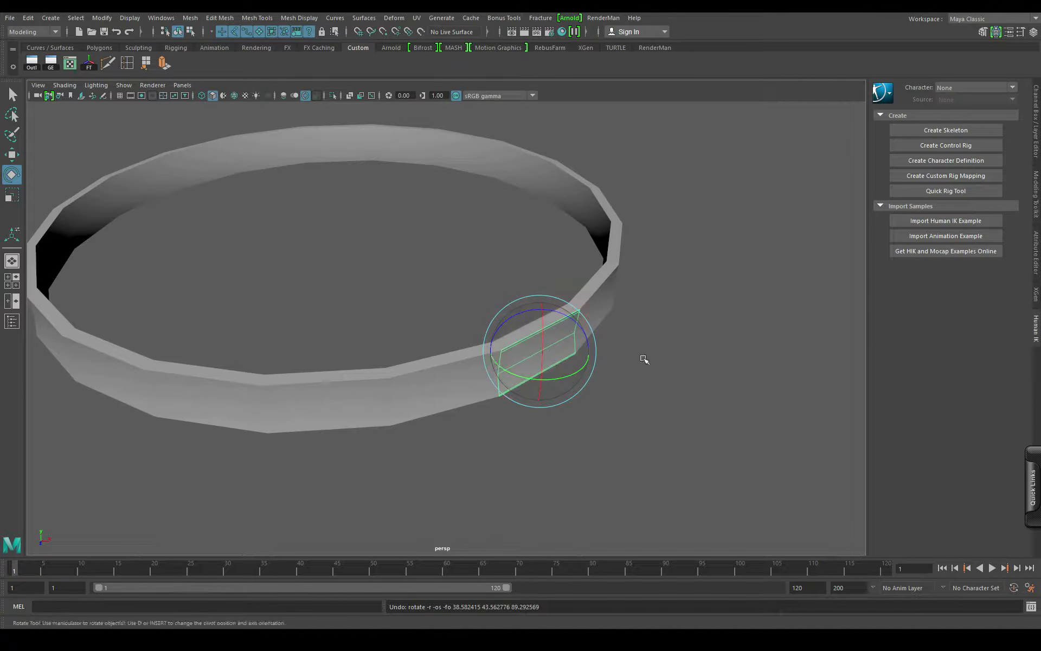
Step: Open the Outliner, expand pCylinder1, and select polySurface1 and polySurface2 in turn to identify each piece
{"action": "left_click", "coordinate": [158, 19]}
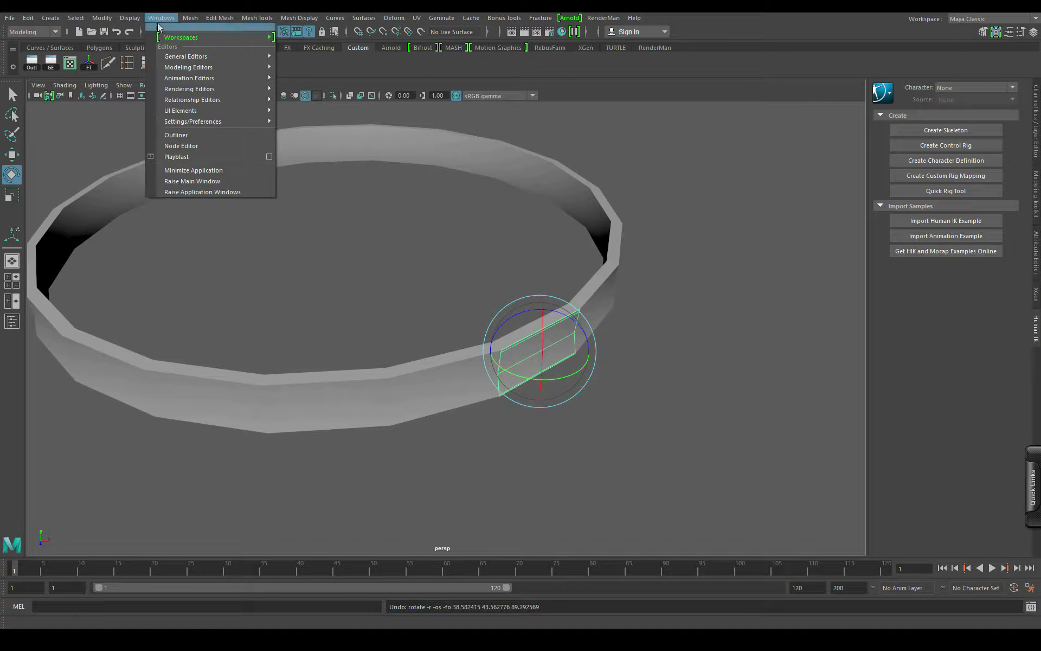
{"action": "left_click", "coordinate": [191, 134]}
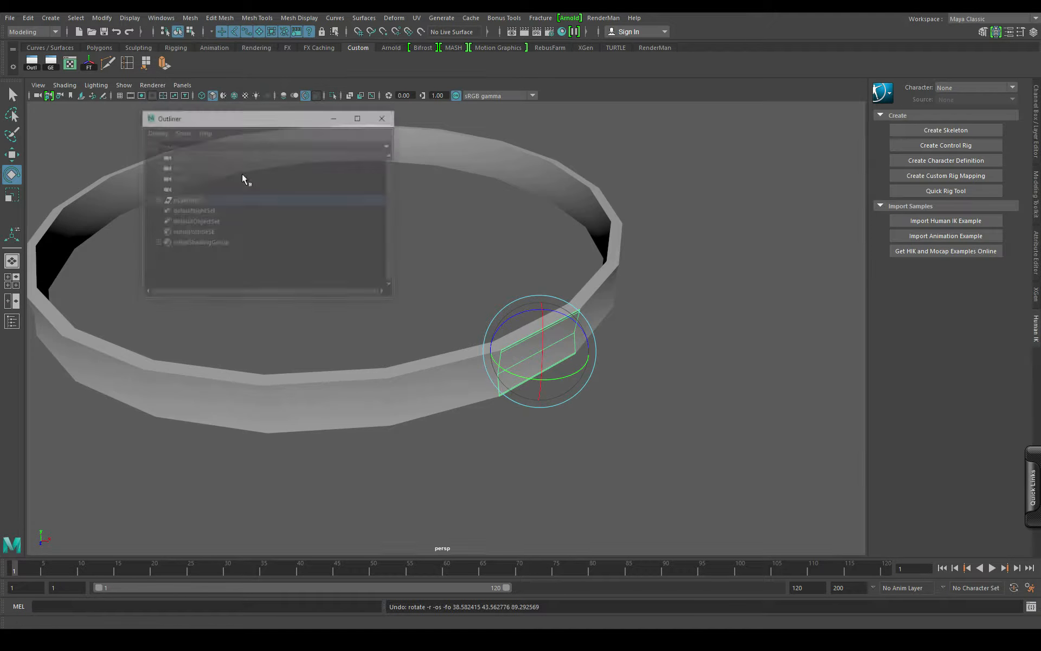
{"action": "left_click", "coordinate": [156, 200]}
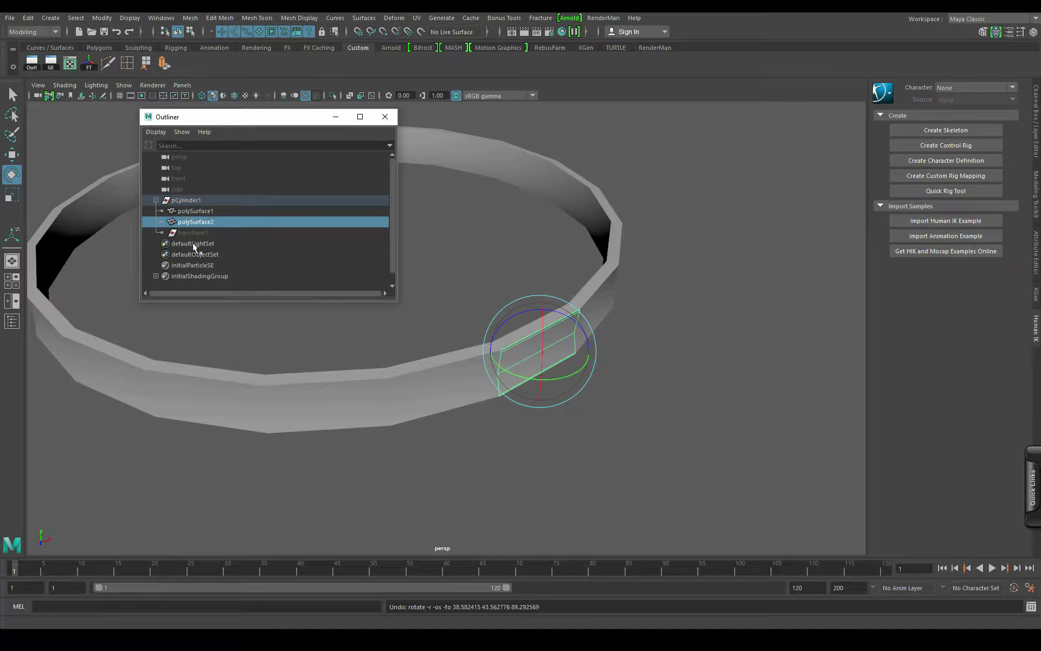
{"action": "left_click", "coordinate": [191, 211]}
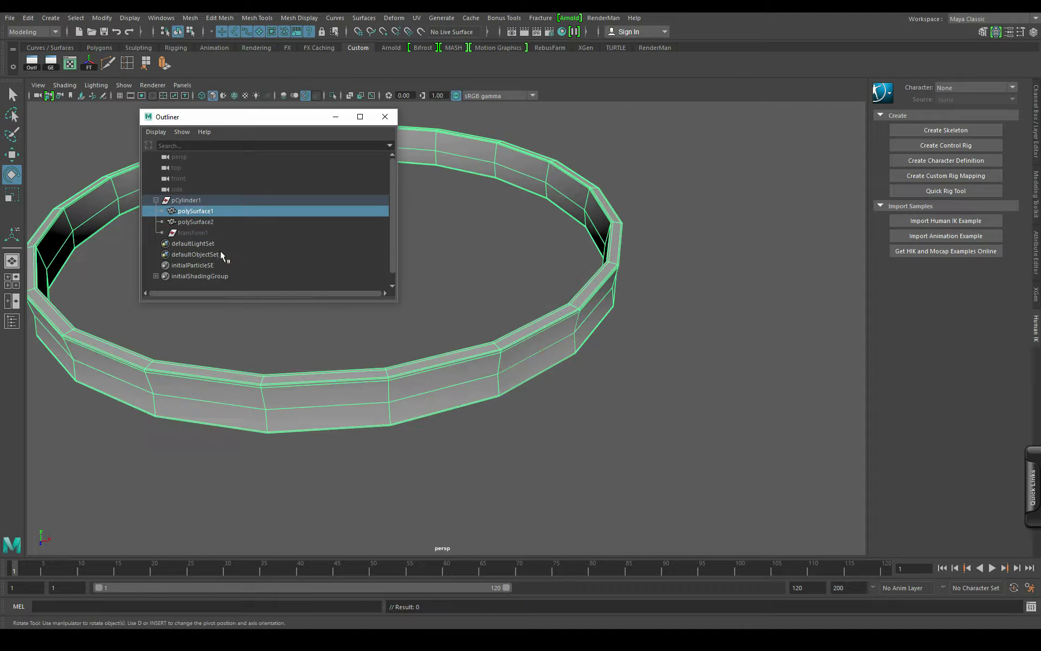
{"action": "left_click", "coordinate": [187, 223]}
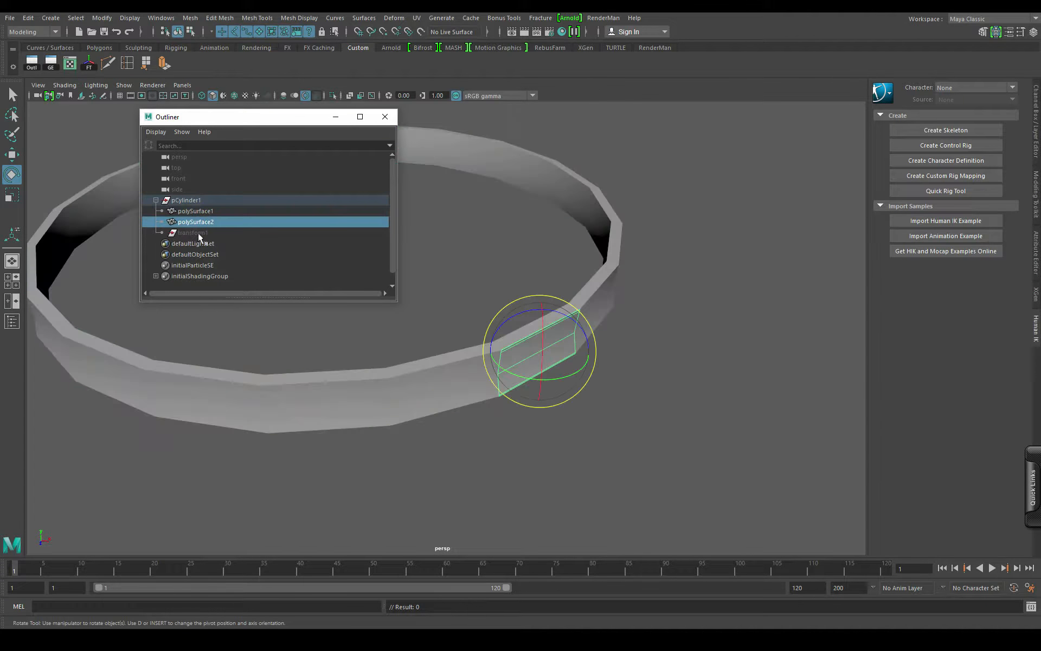
Step: Unparent polySurface2 from the pCylinder1 group
{"action": "left_click", "coordinate": [190, 211]}
{"action": "left_click", "coordinate": [190, 222]}
{"action": "left_click", "coordinate": [28, 18]}
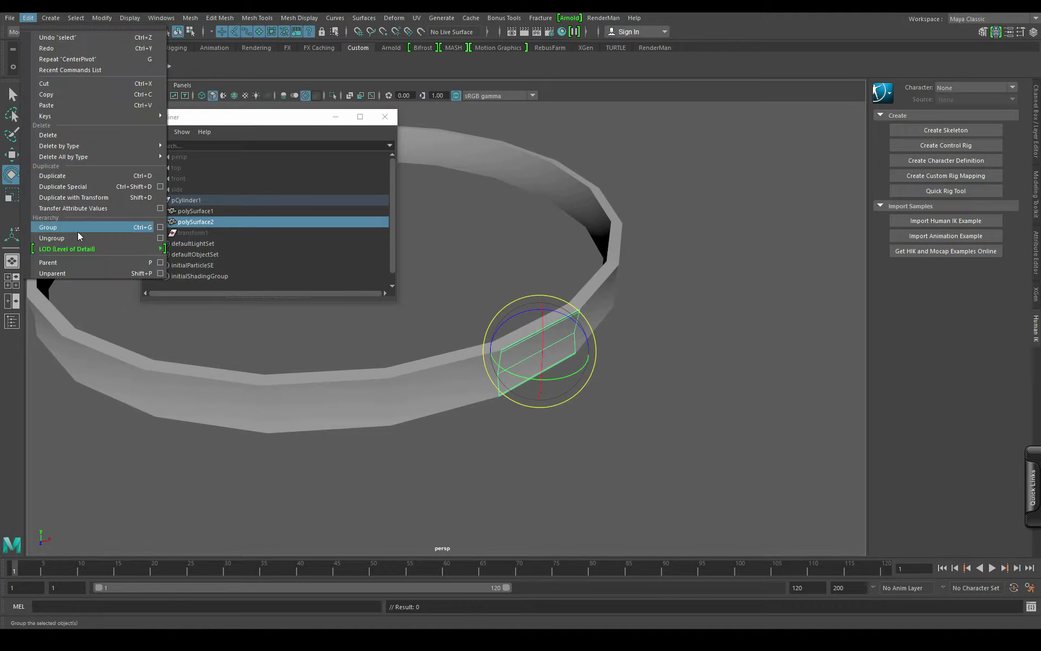
{"action": "left_click", "coordinate": [62, 271]}
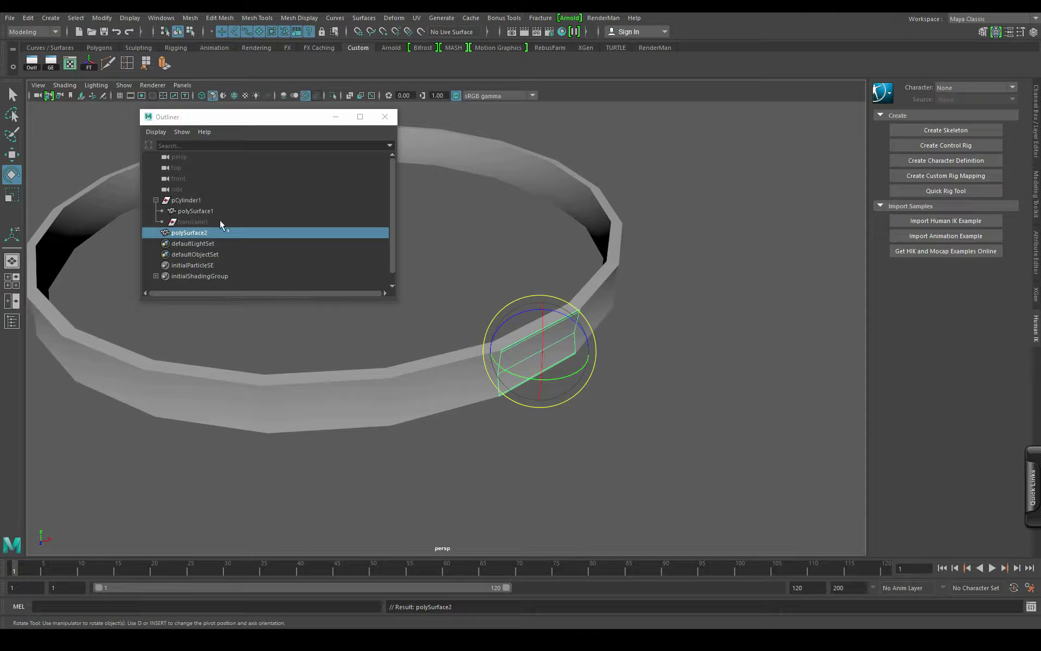
Step: Delete the leftover transform1 node from pCylinder1, then select polySurface2 and collapse the group
{"action": "left_click", "coordinate": [190, 222]}
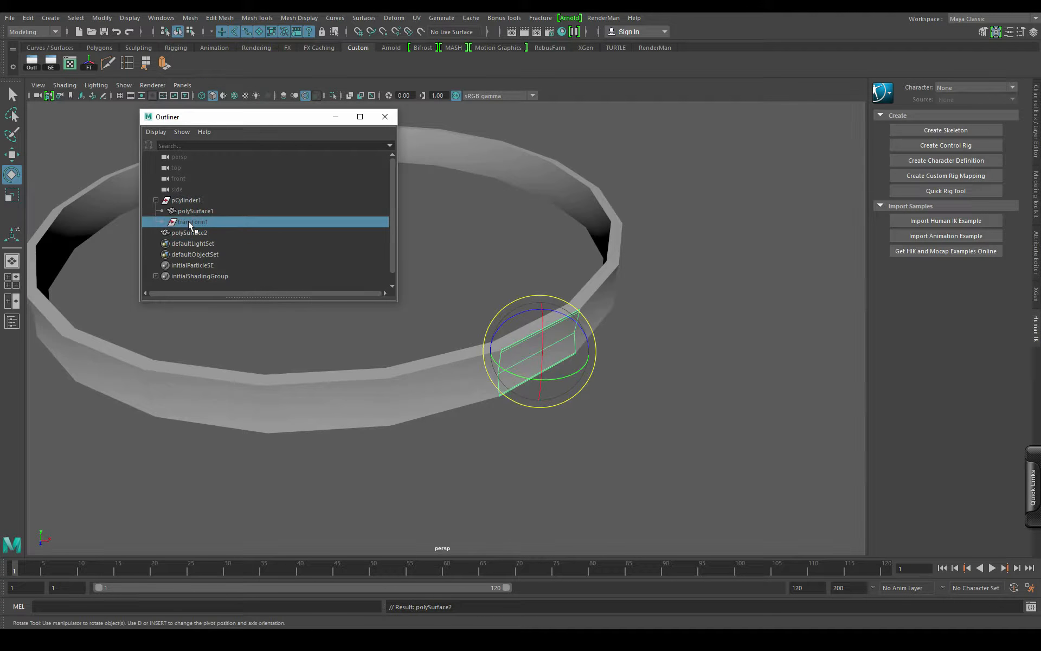
{"action": "key", "text": "Delete"}
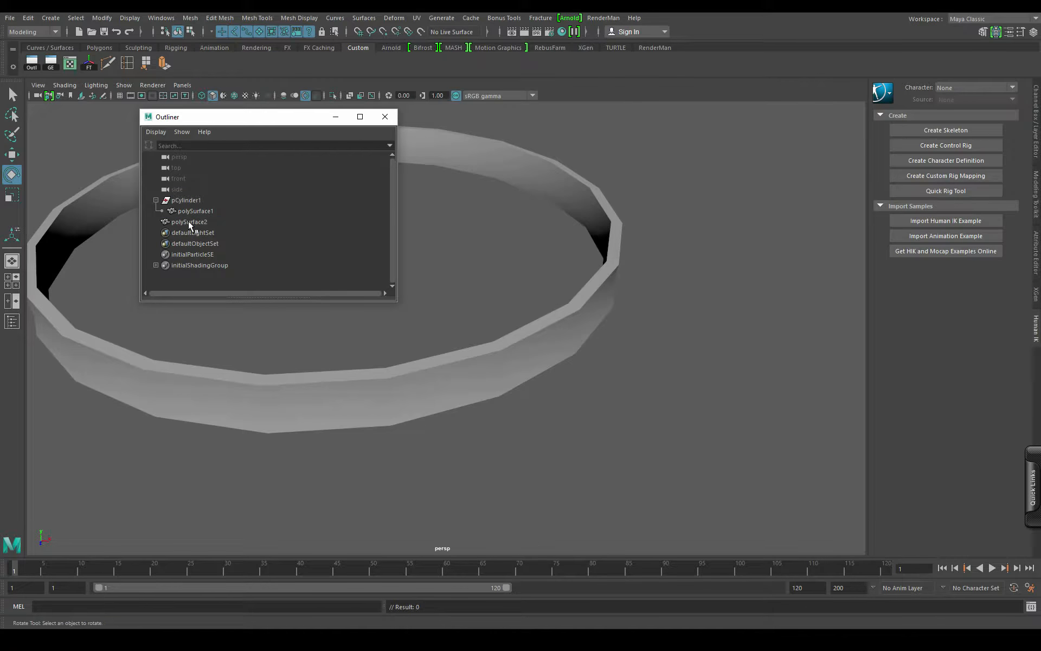
{"action": "left_click", "coordinate": [186, 224]}
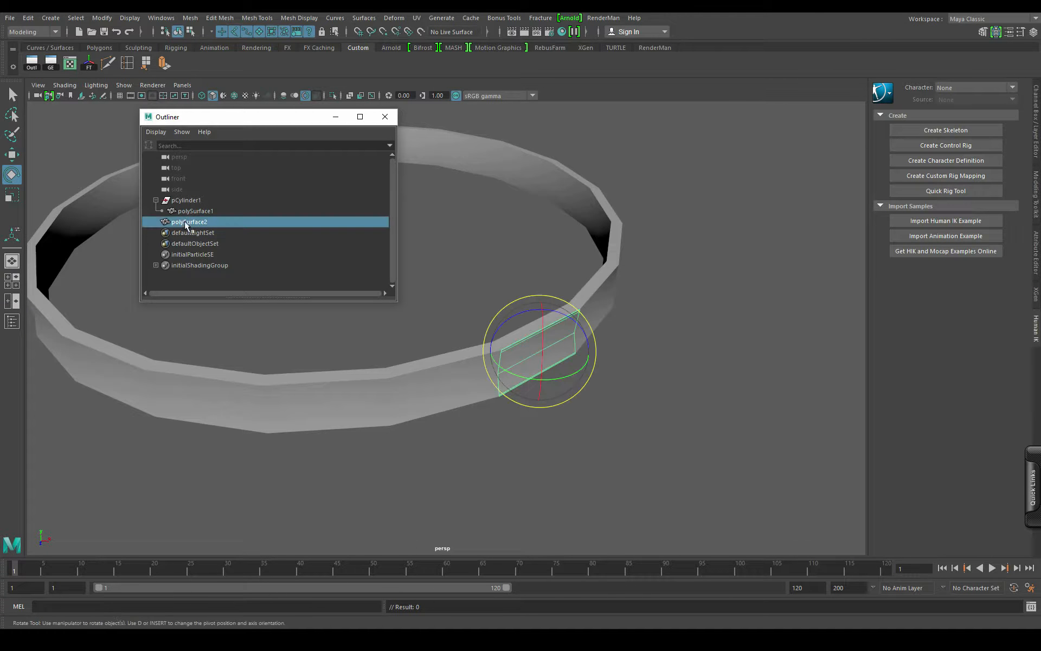
{"action": "left_click", "coordinate": [155, 200]}
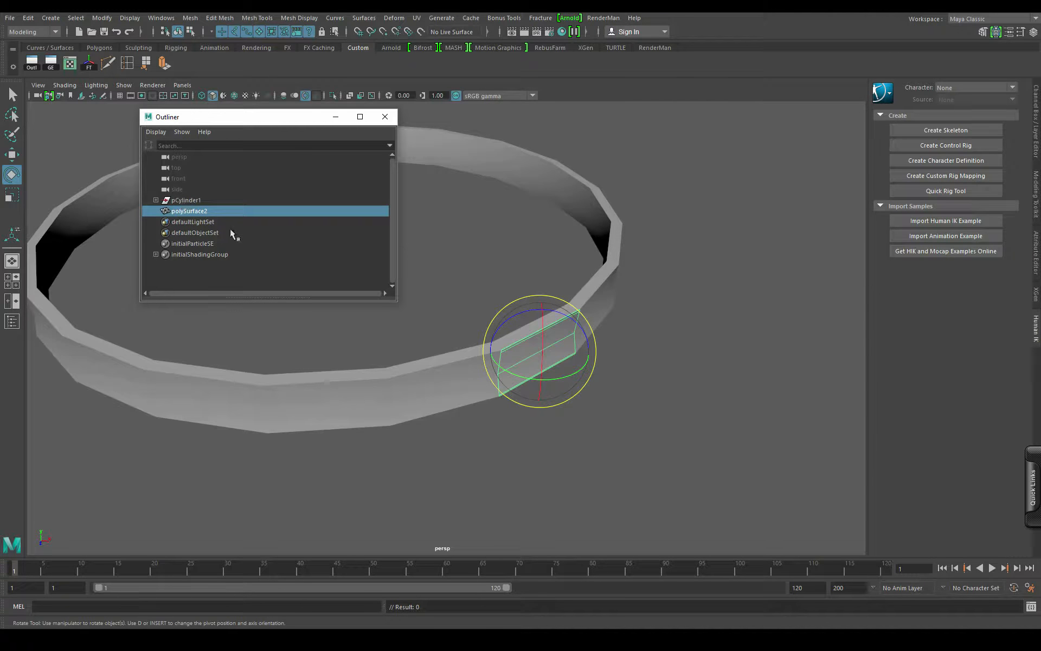
Step: Try rotating polySurface2 freely about its own pivot, undo the rotation and close the Outliner
{"action": "left_click_drag", "start_coordinate": [526, 345], "coordinate": [568, 328]}
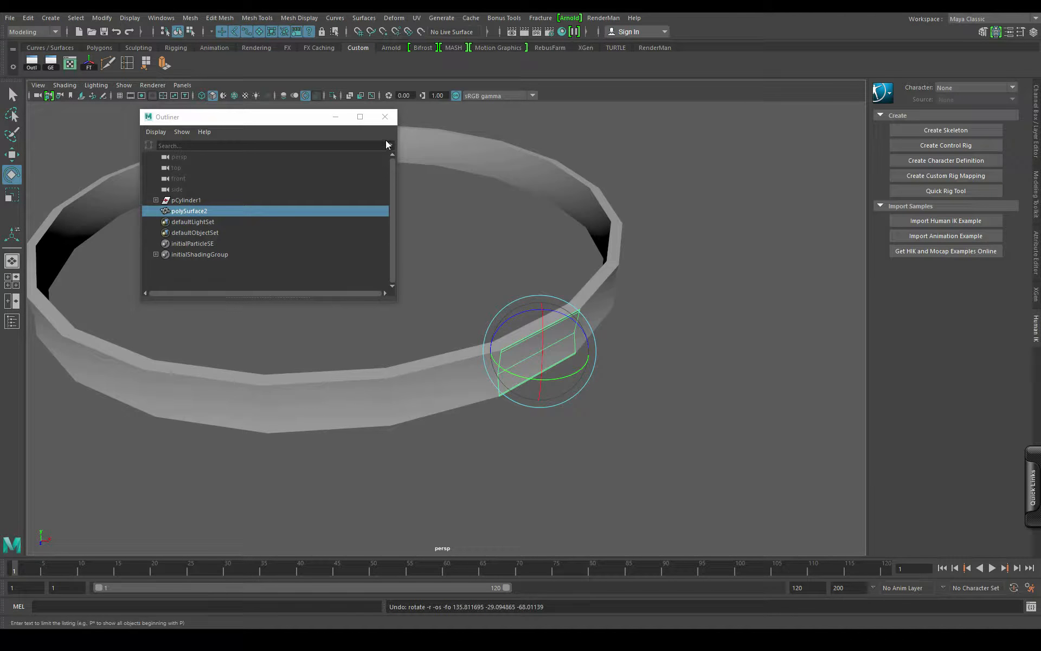
{"action": "left_click", "coordinate": [385, 119]}
{"action": "left_click_drag", "start_coordinate": [584, 310], "coordinate": [547, 351], "text": "alt"}
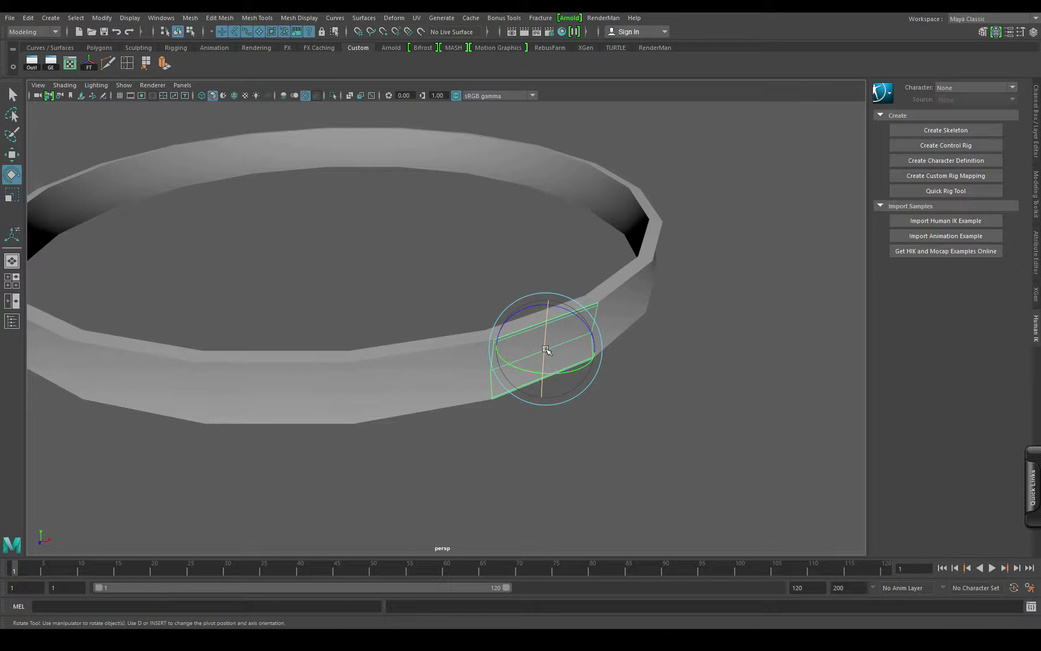
{"action": "key", "text": "r"}
{"action": "scroll", "coordinate": [544, 348], "scroll_direction": "up", "scroll_amount": 4}
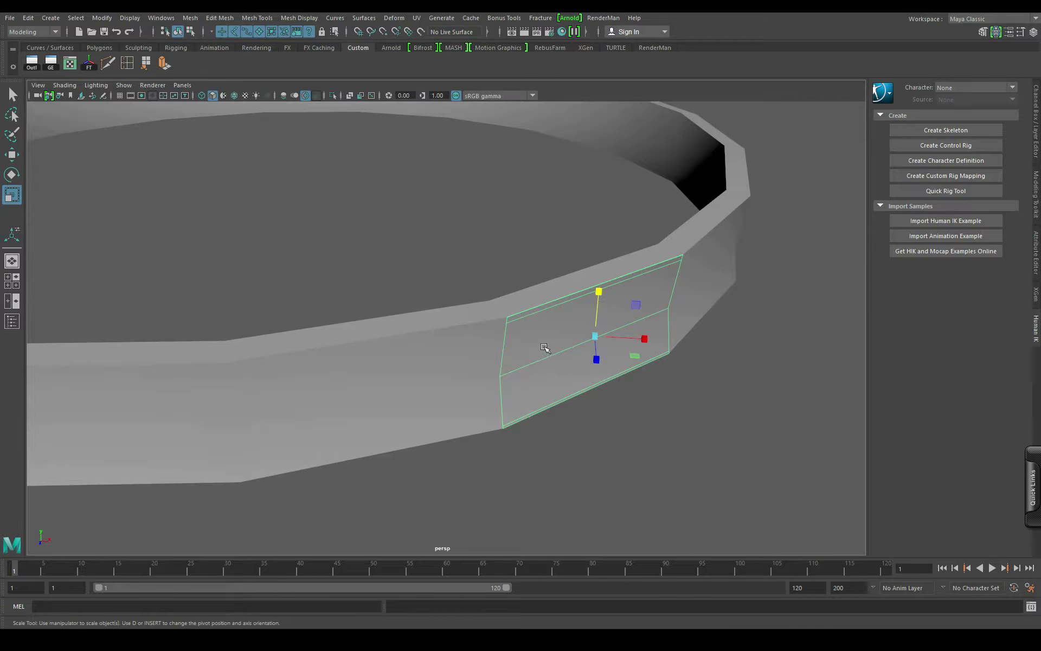
{"action": "right_click_drag", "start_coordinate": [544, 347], "coordinate": [541, 298]}
{"action": "key", "text": "ctrl+z"}
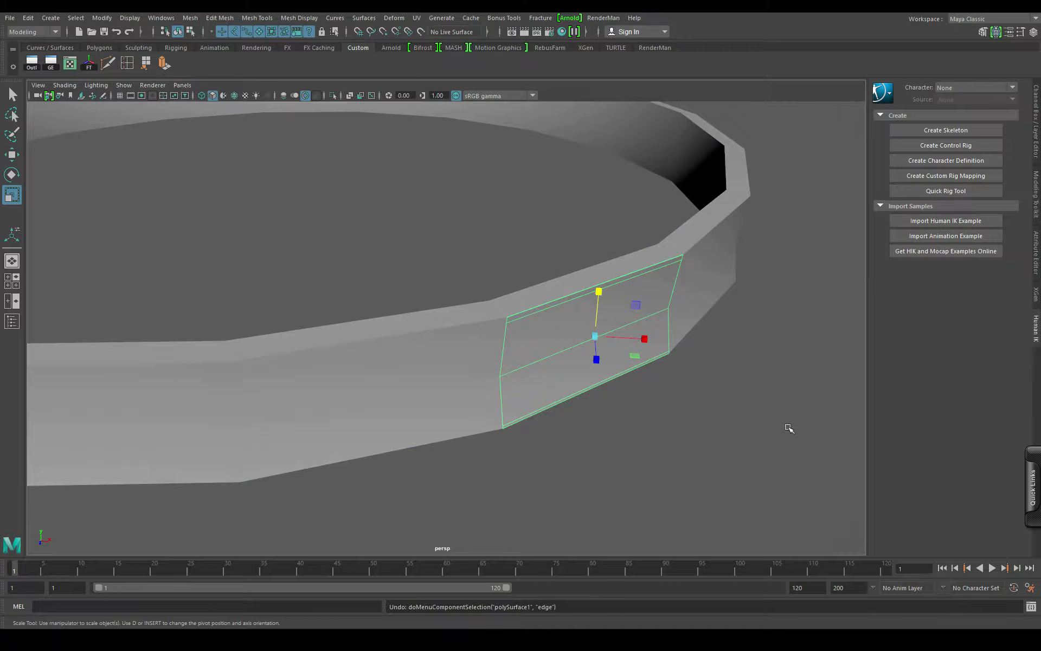
{"action": "right_click_drag", "start_coordinate": [790, 412], "coordinate": [788, 326]}
{"action": "right_click_drag", "start_coordinate": [538, 327], "coordinate": [545, 291]}
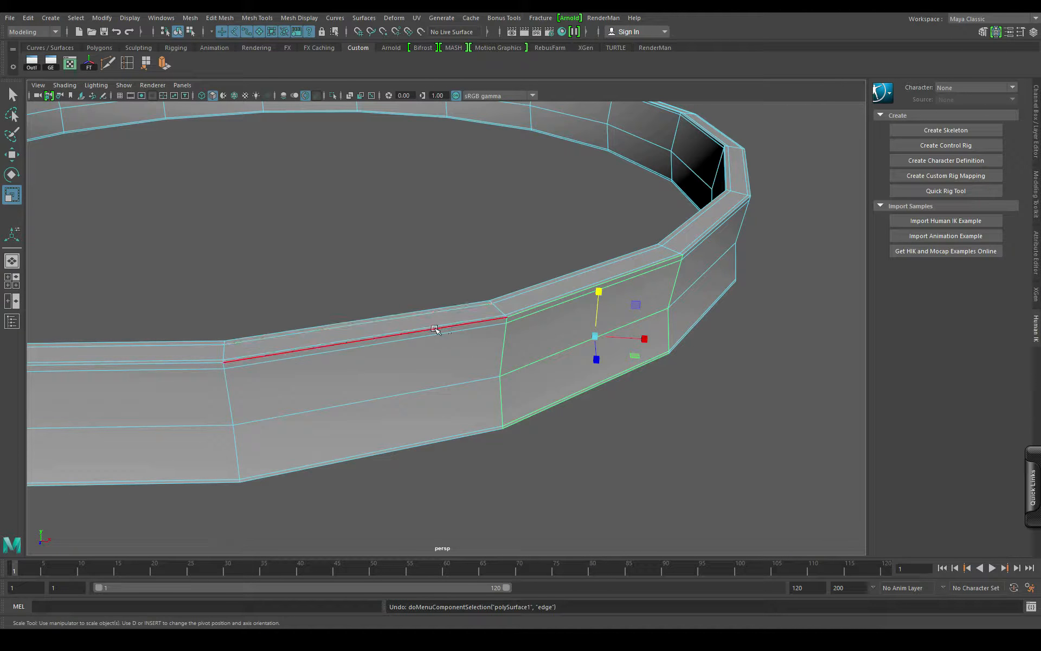
{"action": "key", "text": "ctrl+z"}
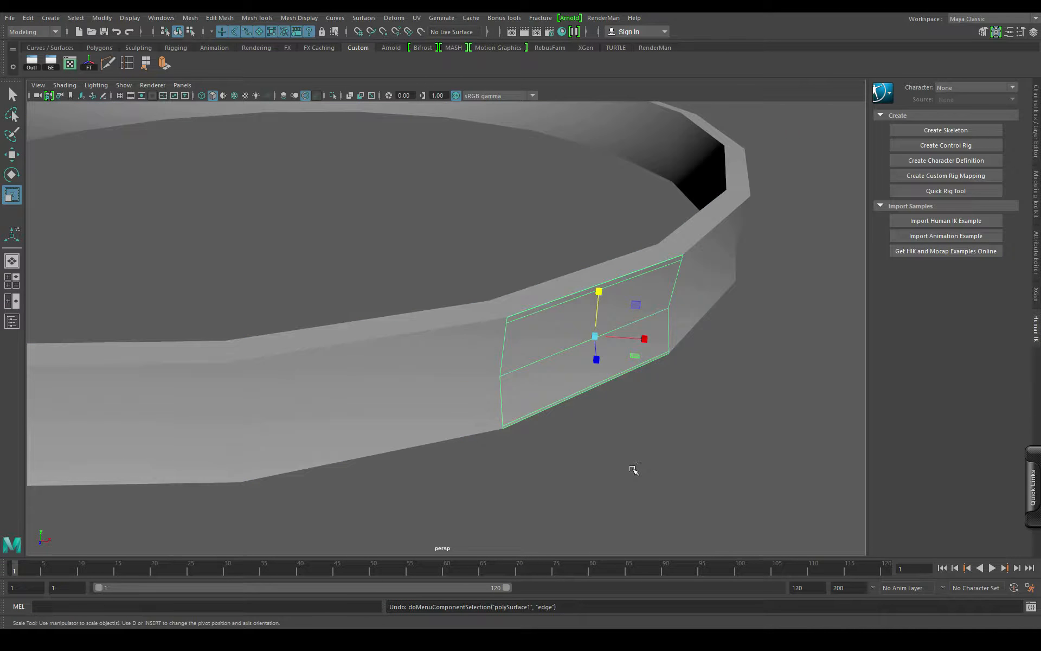
Step: Select the duplicated piece's upper and lower border edges and scale them vertically apart so they extend beyond the ring's band
{"action": "left_click", "coordinate": [554, 344]}
{"action": "left_click", "coordinate": [542, 334]}
{"action": "right_click_drag", "start_coordinate": [776, 429], "coordinate": [780, 304]}
{"action": "left_click_drag", "start_coordinate": [525, 340], "coordinate": [539, 385], "text": "alt"}
{"action": "left_click", "coordinate": [544, 281]}
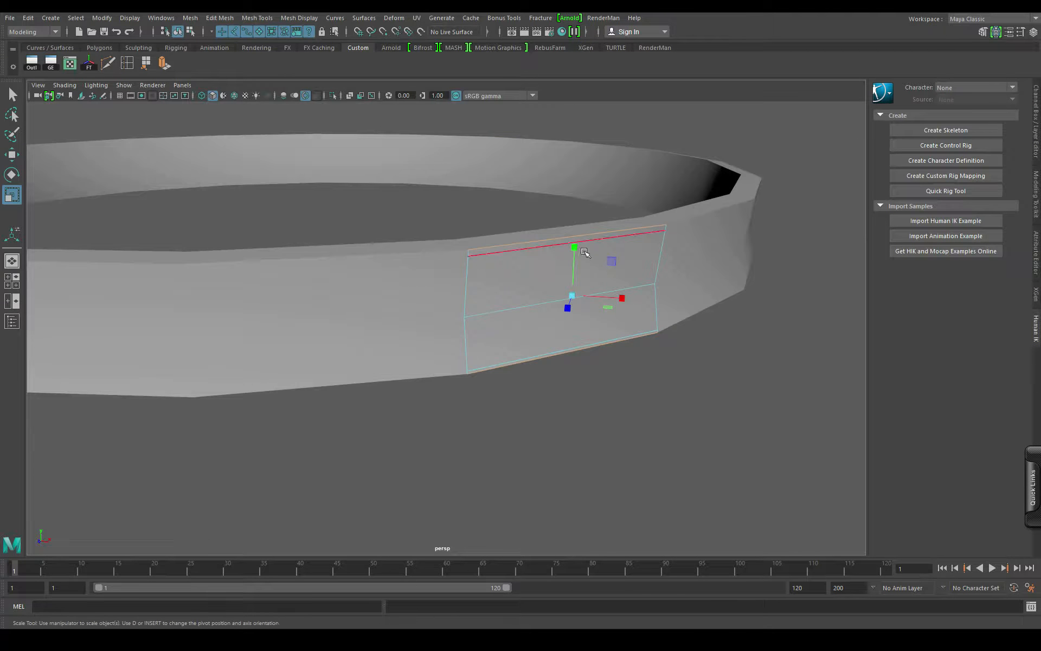
{"action": "left_click_drag", "start_coordinate": [577, 243], "coordinate": [661, 296]}
Step: Set the Move tool's axis orientation to Component for the selected border edges, trying Object first
{"action": "key", "text": "w"}
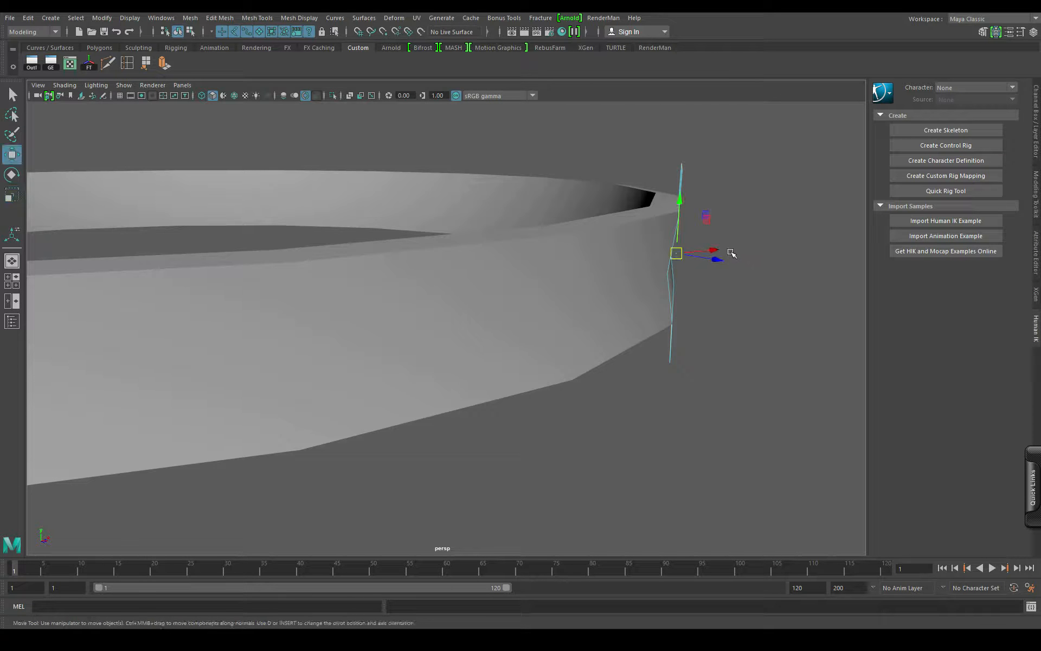
{"action": "left_click_drag", "start_coordinate": [720, 260], "coordinate": [604, 414], "text": "alt"}
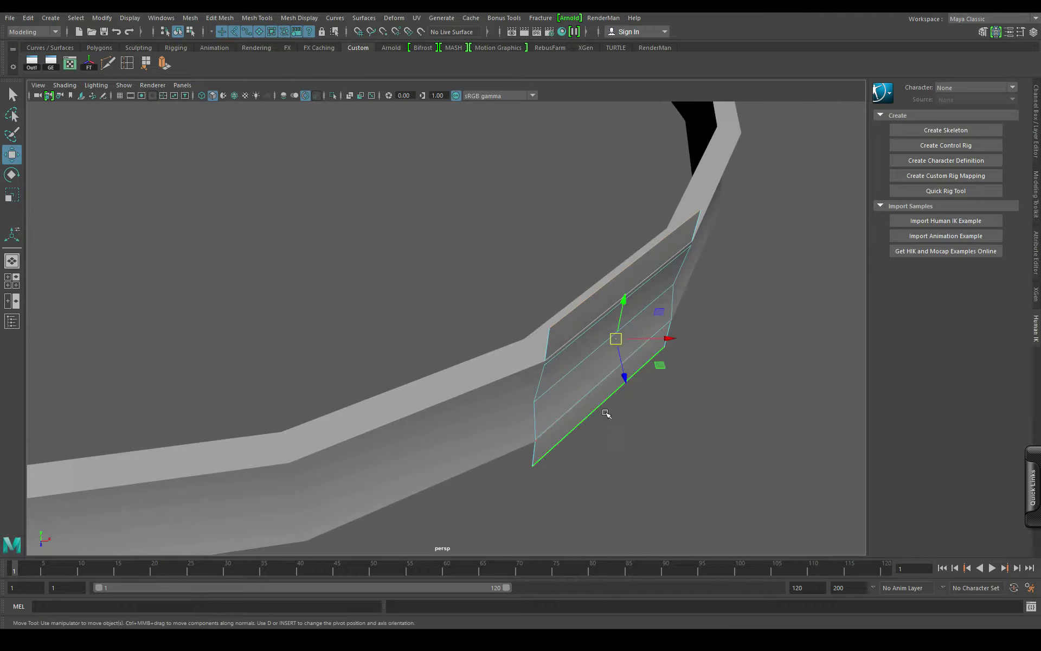
{"action": "left_click_drag", "start_coordinate": [659, 375], "coordinate": [567, 297], "text": "alt"}
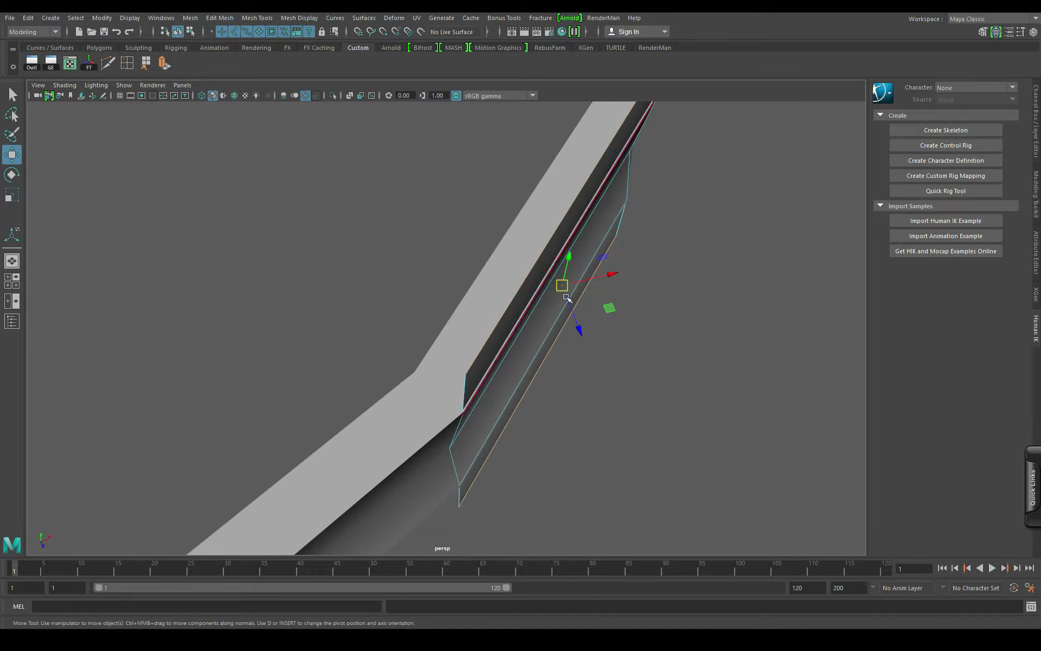
{"action": "double_click", "coordinate": [12, 157]}
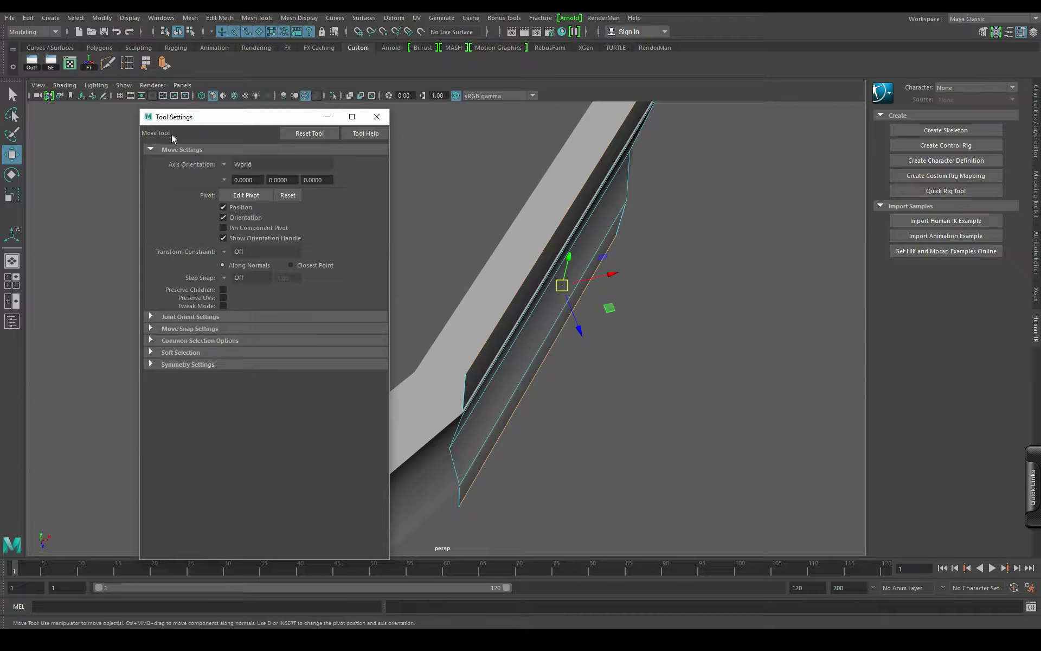
{"action": "left_click", "coordinate": [225, 163]}
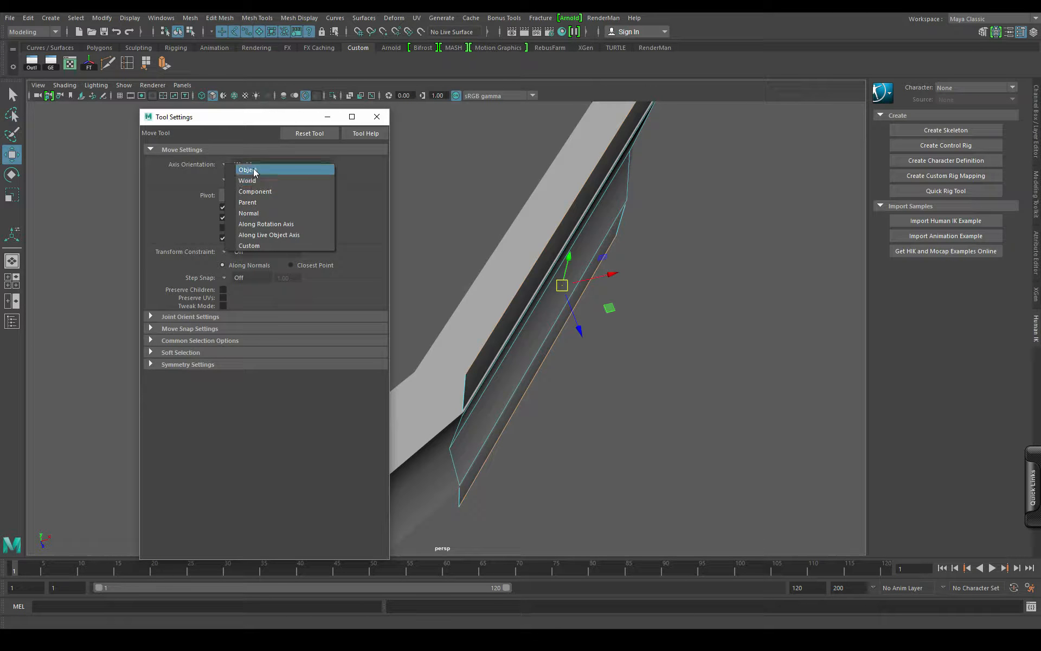
{"action": "left_click", "coordinate": [253, 169]}
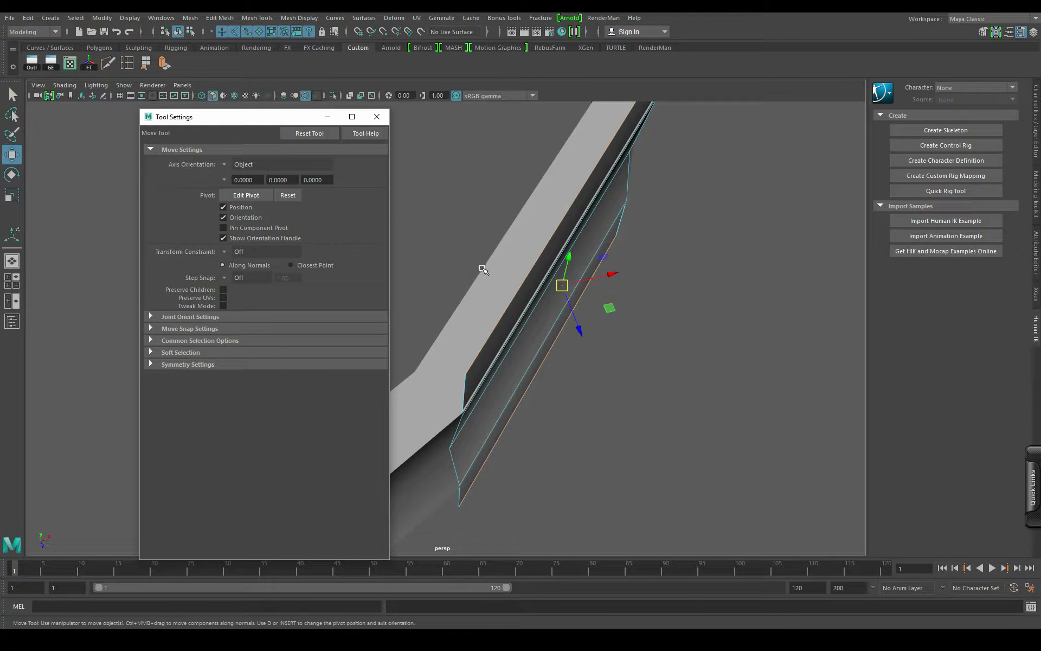
{"action": "left_click", "coordinate": [228, 165]}
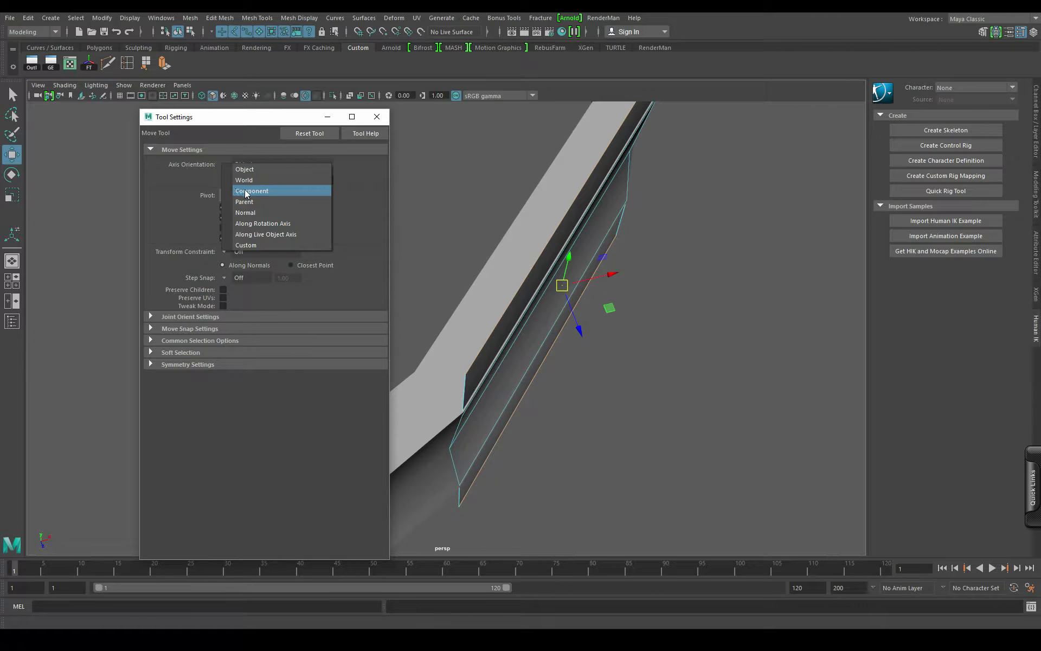
{"action": "left_click", "coordinate": [245, 191]}
Step: Move the piece's upper and lower border edges slightly outward from the ring along their component axis
{"action": "left_click_drag", "start_coordinate": [543, 352], "coordinate": [654, 355], "text": "alt"}
{"action": "middle_click_drag", "start_coordinate": [627, 178], "coordinate": [627, 286], "text": "alt"}
{"action": "left_click_drag", "start_coordinate": [627, 286], "coordinate": [584, 249], "text": "alt"}
{"action": "middle_click_drag", "start_coordinate": [583, 249], "coordinate": [582, 296], "text": "alt"}
{"action": "left_click_drag", "start_coordinate": [607, 277], "coordinate": [610, 279]}
{"action": "left_click_drag", "start_coordinate": [562, 340], "coordinate": [583, 329], "text": "alt"}
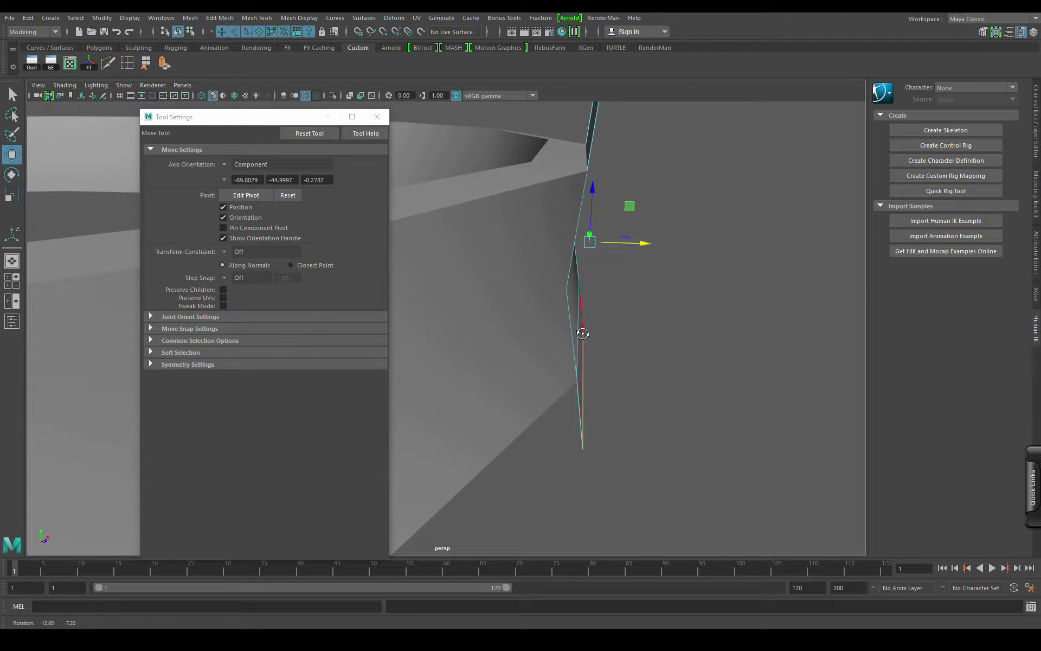
{"action": "middle_click_drag", "start_coordinate": [631, 240], "coordinate": [606, 304], "text": "alt"}
{"action": "left_click_drag", "start_coordinate": [624, 306], "coordinate": [630, 305]}
Step: Set the Move tool's axis orientation back to Object and close its settings
{"action": "scroll", "coordinate": [607, 353], "scroll_direction": "down", "scroll_amount": 6}
{"action": "left_click_drag", "start_coordinate": [606, 353], "coordinate": [488, 360], "text": "alt"}
{"action": "middle_click_drag", "start_coordinate": [488, 361], "coordinate": [634, 350], "text": "alt"}
{"action": "left_click", "coordinate": [223, 164]}
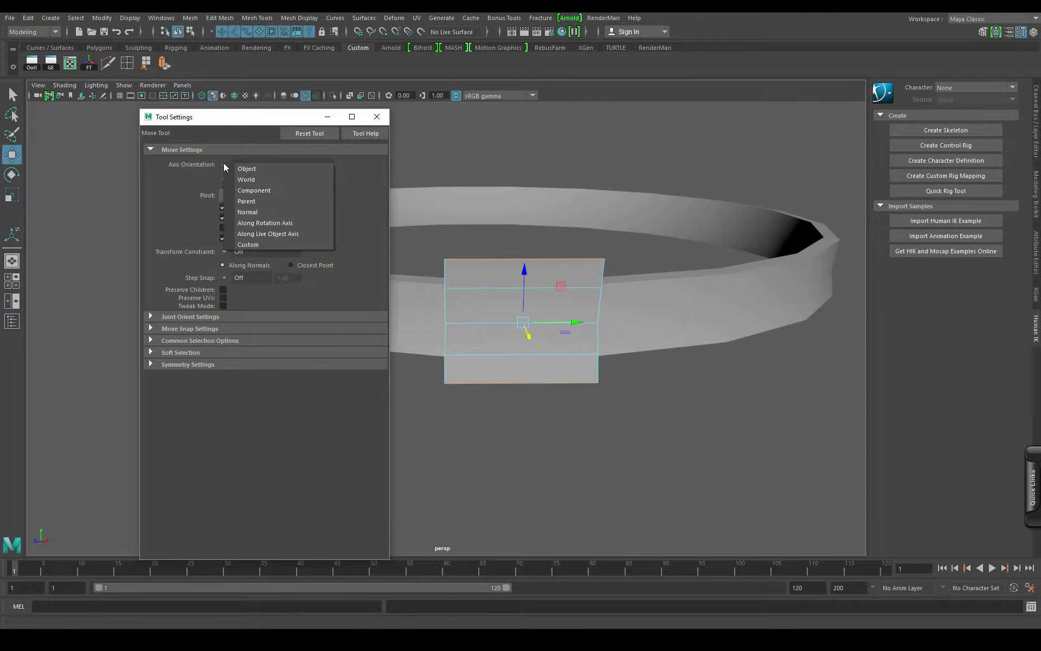
{"action": "left_click", "coordinate": [250, 171]}
{"action": "left_click", "coordinate": [376, 117]}
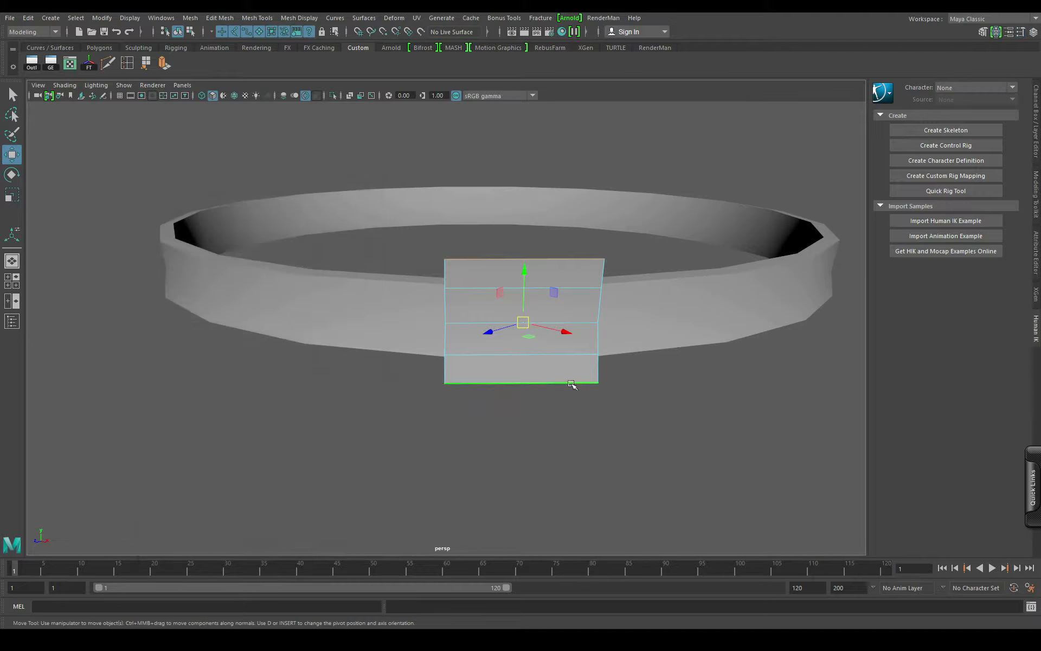
Step: Try realigning the border edges' pivot in pivot edit mode and moving the edges outward, undoing the changes
{"action": "left_click_drag", "start_coordinate": [572, 383], "coordinate": [661, 421], "text": "alt"}
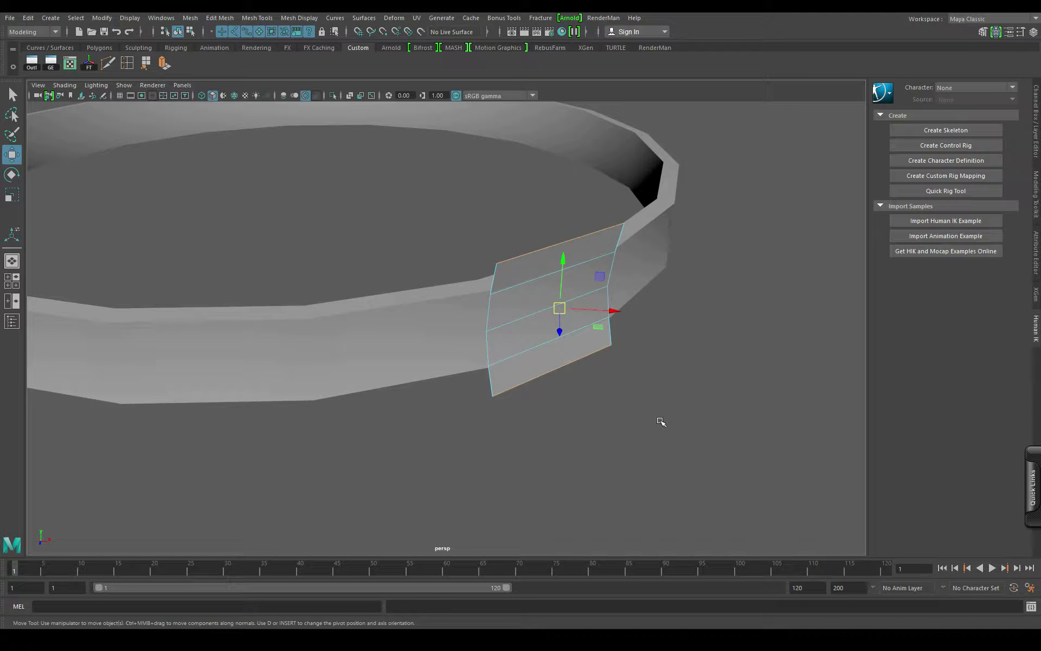
{"action": "key", "text": "d"}
{"action": "scroll", "coordinate": [556, 476], "scroll_direction": "up", "scroll_amount": 4}
{"action": "left_click_drag", "start_coordinate": [626, 406], "coordinate": [593, 351], "text": "alt"}
{"action": "left_click", "coordinate": [598, 317]}
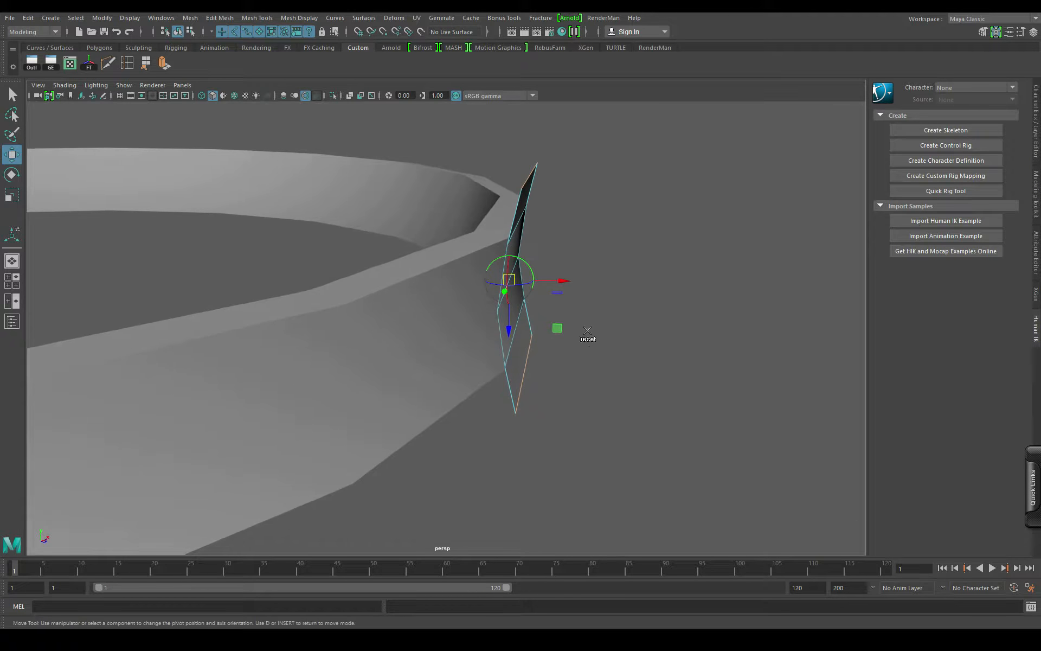
{"action": "key", "text": "ctrl+z"}
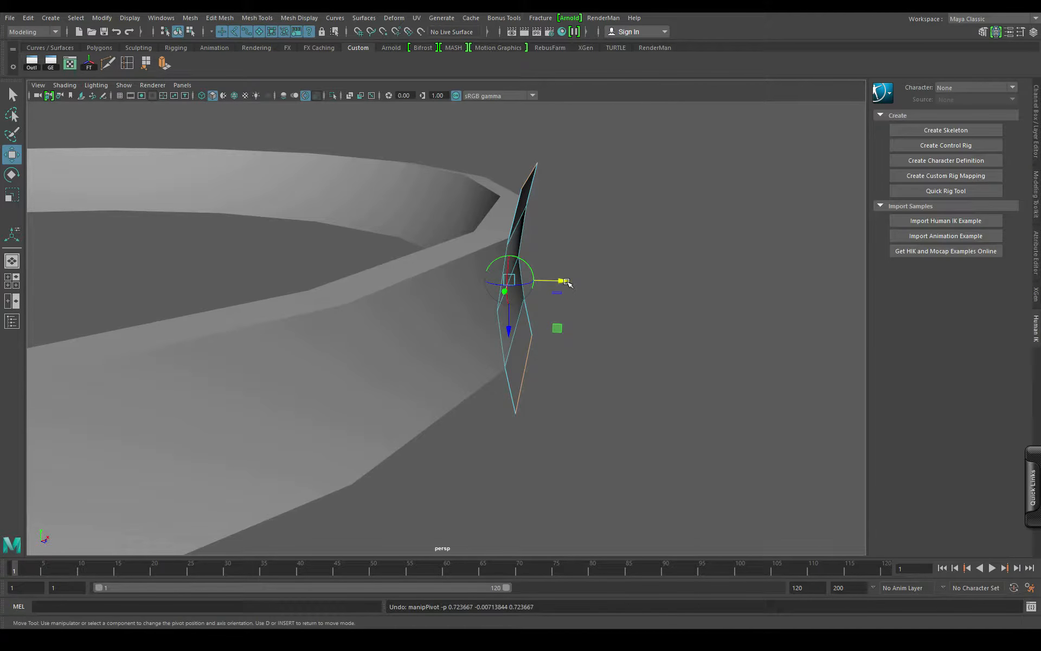
{"action": "key", "text": "d"}
{"action": "left_click_drag", "start_coordinate": [566, 282], "coordinate": [567, 283]}
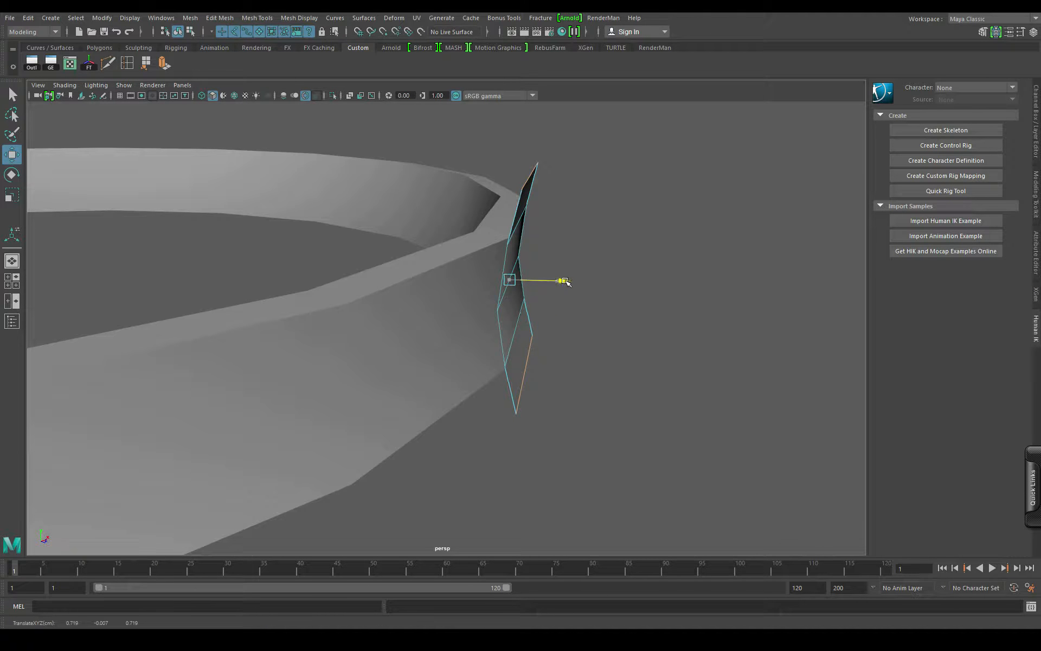
{"action": "key", "text": "ctrl+z"}
{"action": "scroll", "coordinate": [592, 345], "scroll_direction": "down", "scroll_amount": 3}
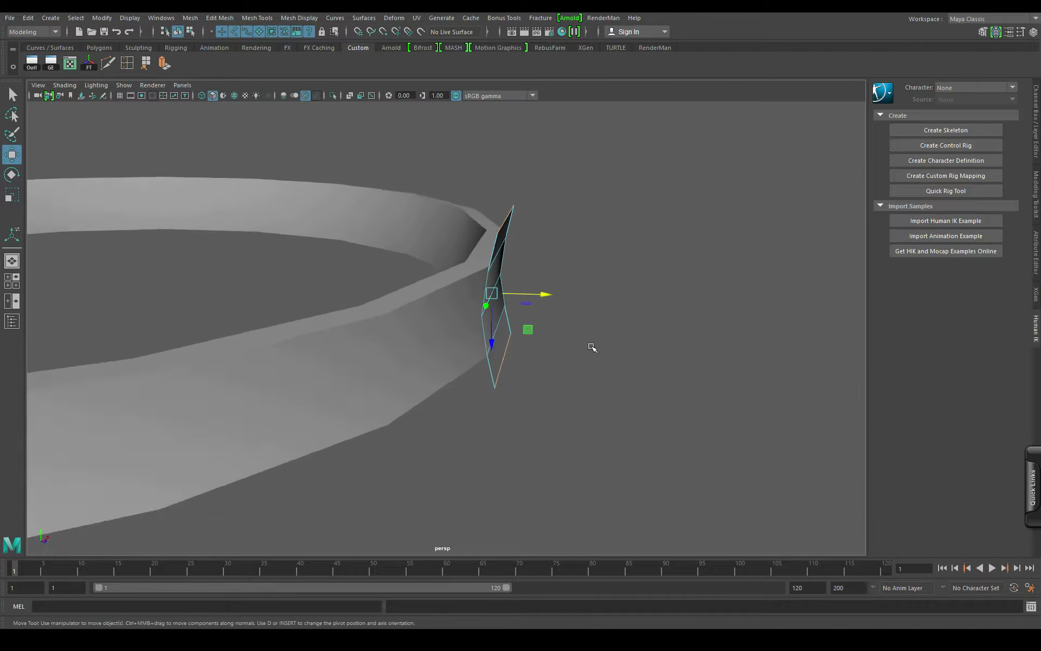
{"action": "left_click_drag", "start_coordinate": [592, 345], "coordinate": [501, 319], "text": "alt"}
Step: Try extruding all faces of the piece with a thickness of 0.2, and undo the thickness change
{"action": "left_click", "coordinate": [190, 32]}
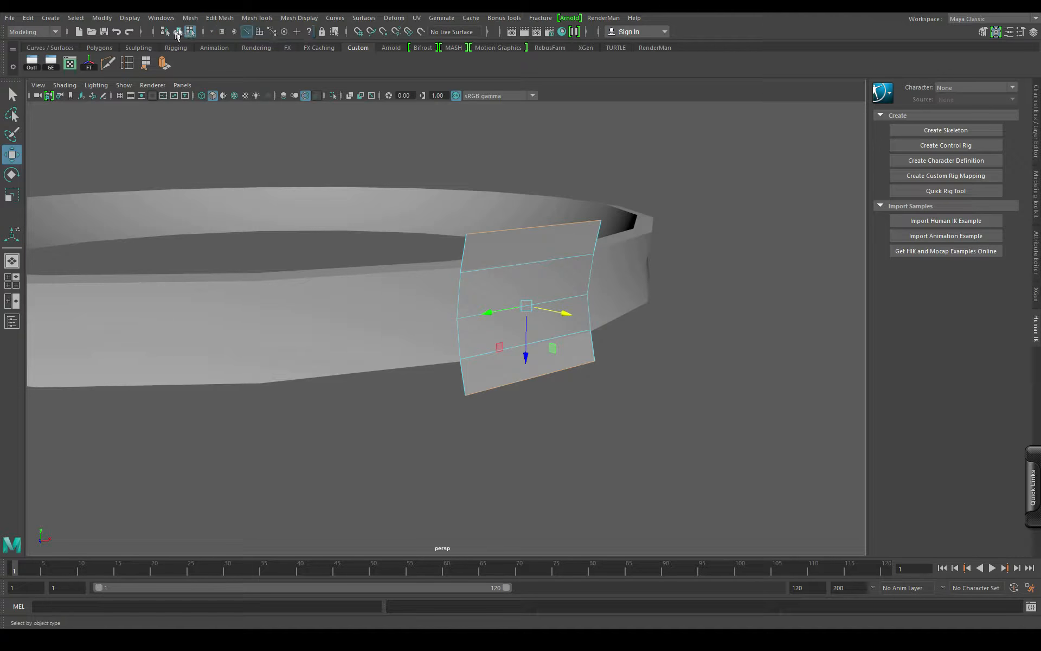
{"action": "left_click", "coordinate": [177, 32]}
{"action": "left_click_drag", "start_coordinate": [575, 339], "coordinate": [603, 340], "text": "alt"}
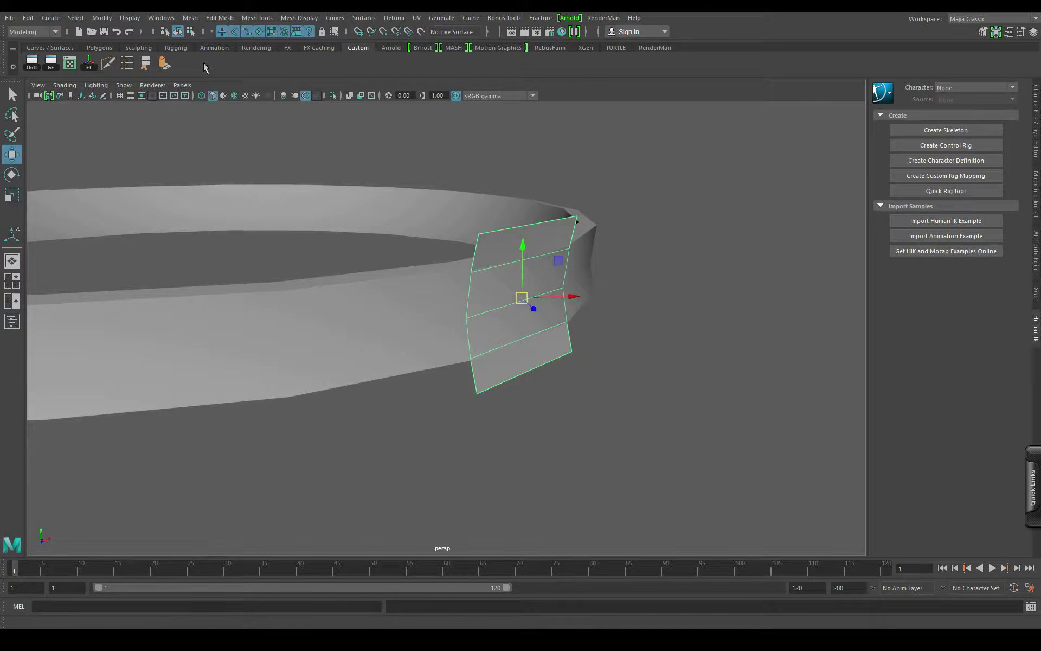
{"action": "left_click", "coordinate": [164, 63]}
{"action": "left_click_drag", "start_coordinate": [642, 380], "coordinate": [649, 383], "text": "alt"}
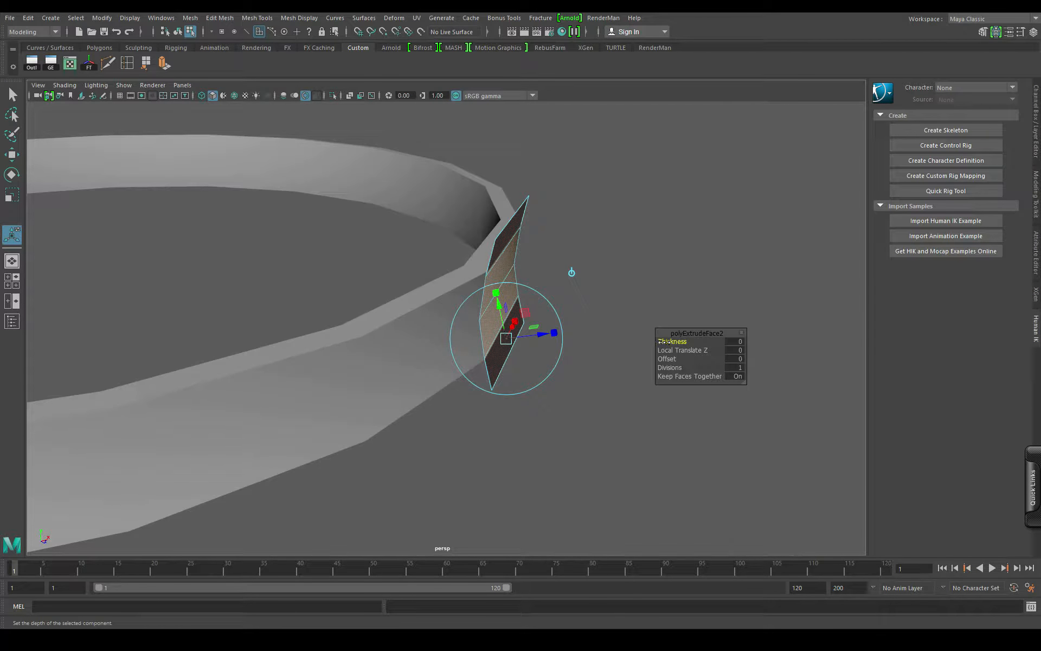
{"action": "left_click_drag", "start_coordinate": [664, 341], "coordinate": [670, 341]}
{"action": "left_click_drag", "start_coordinate": [547, 368], "coordinate": [544, 356], "text": "alt"}
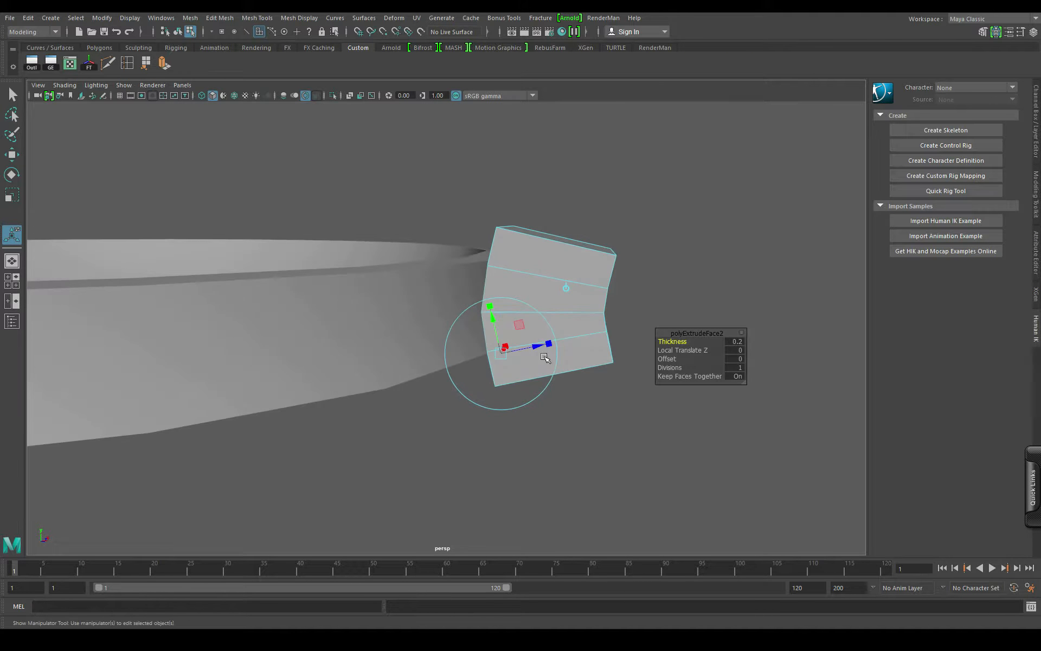
{"action": "key", "text": "ctrl+z"}
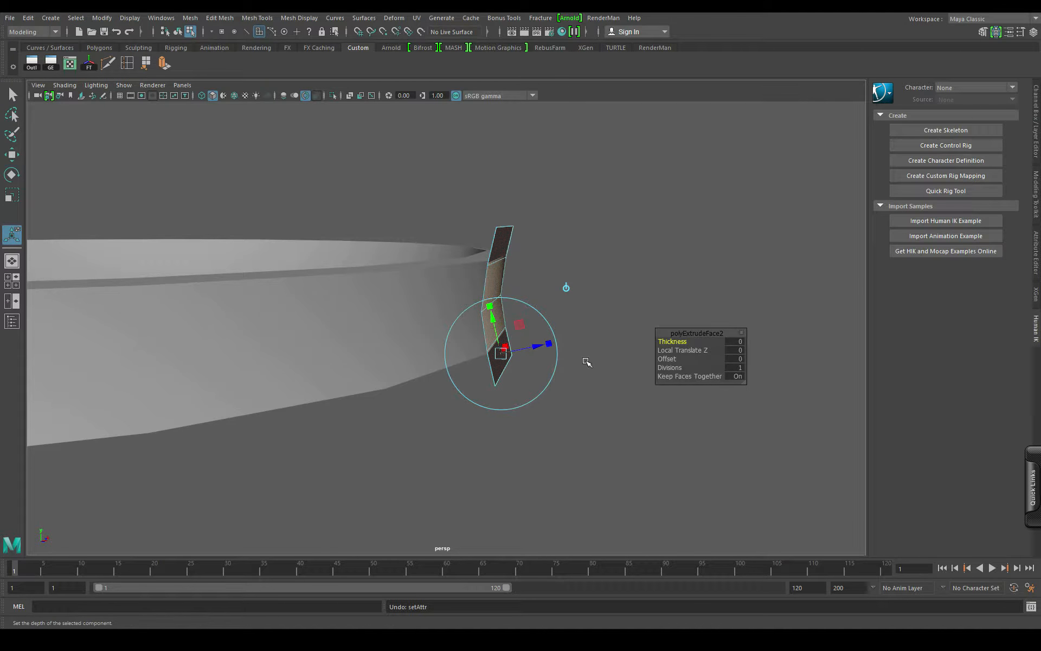
Step: Try aligning the extruded faces' pivot to the piece's middle edge and pulling the faces out, then undo back to before the extrusion
{"action": "key", "text": "w"}
{"action": "left_click_drag", "start_coordinate": [552, 320], "coordinate": [555, 413], "text": "alt"}
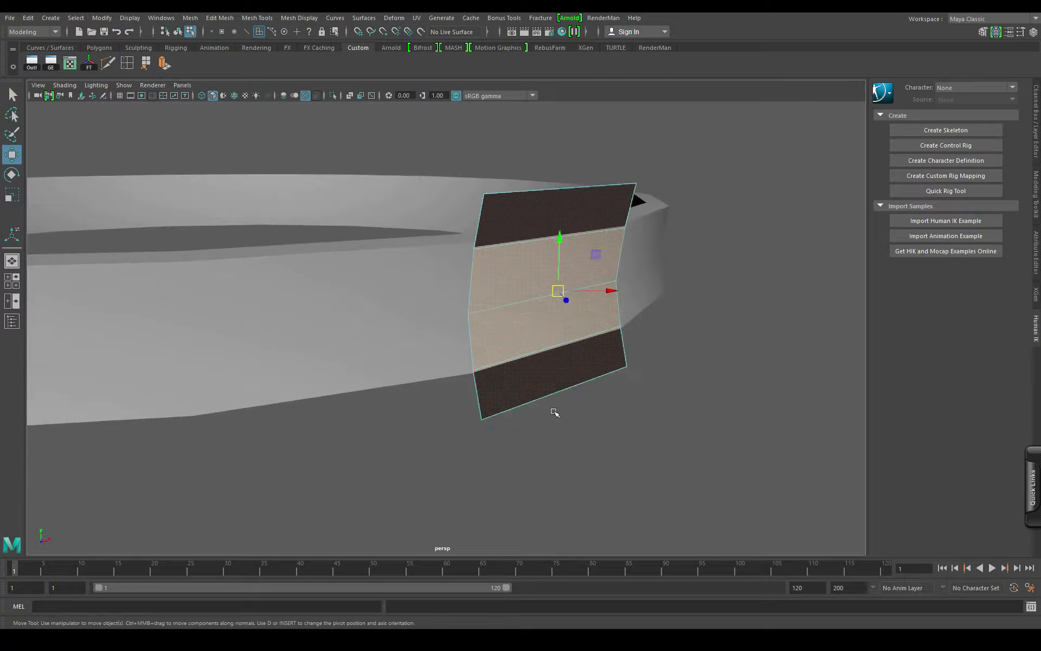
{"action": "key", "text": "d"}
{"action": "left_click", "coordinate": [519, 304]}
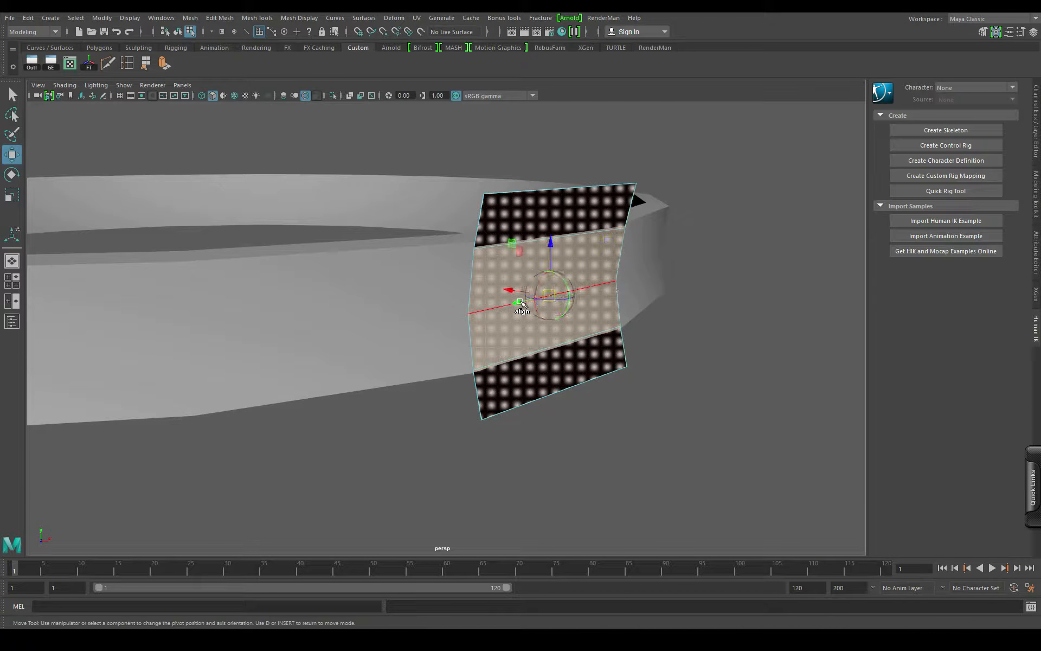
{"action": "left_click_drag", "start_coordinate": [560, 379], "coordinate": [609, 400], "text": "alt"}
{"action": "left_click_drag", "start_coordinate": [475, 270], "coordinate": [574, 301], "text": "shift"}
{"action": "left_click_drag", "start_coordinate": [618, 415], "coordinate": [628, 384], "text": "alt"}
{"action": "key", "text": "ctrl+z"}
{"action": "key", "text": "ctrl+z"}
{"action": "key", "text": "ctrl+z"}
{"action": "key", "text": "ctrl+z"}
{"action": "key", "text": "ctrl+z"}
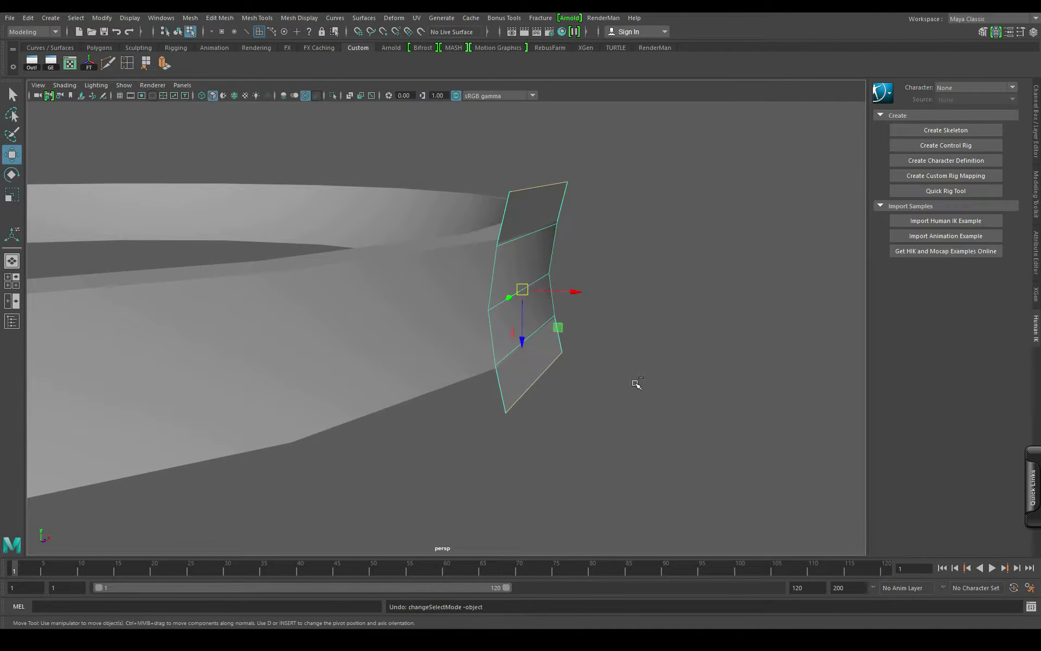
Step: Return the piece to object mode and extrude all its faces with a thickness of 0.11
{"action": "left_click_drag", "start_coordinate": [597, 370], "coordinate": [499, 347], "text": "alt"}
{"action": "left_click_drag", "start_coordinate": [574, 385], "coordinate": [508, 259], "text": "alt"}
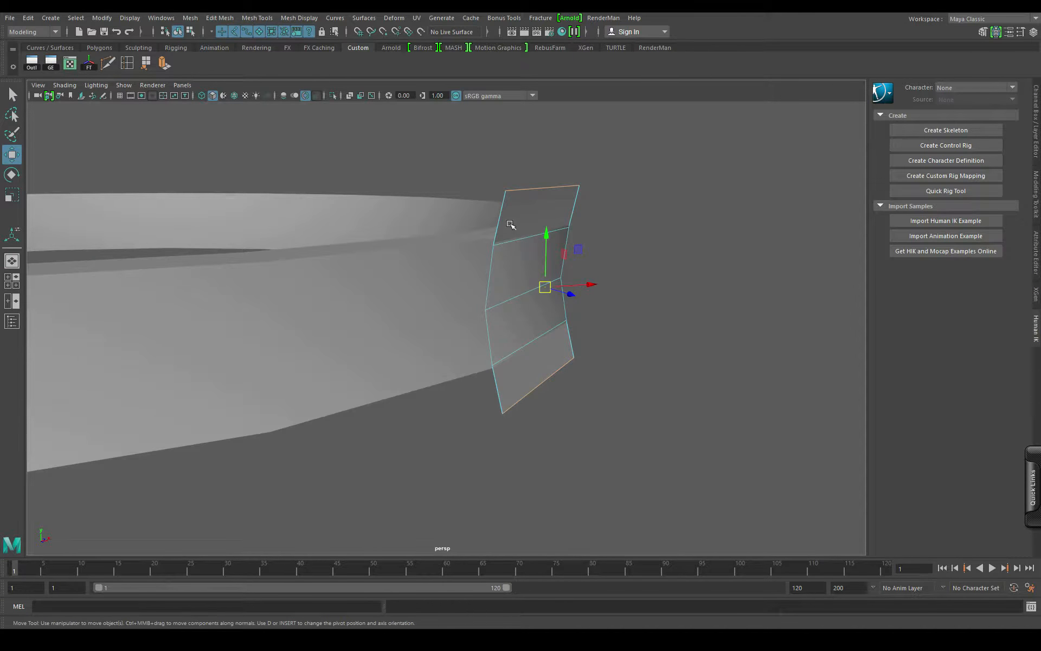
{"action": "left_click", "coordinate": [190, 33]}
{"action": "left_click", "coordinate": [179, 33]}
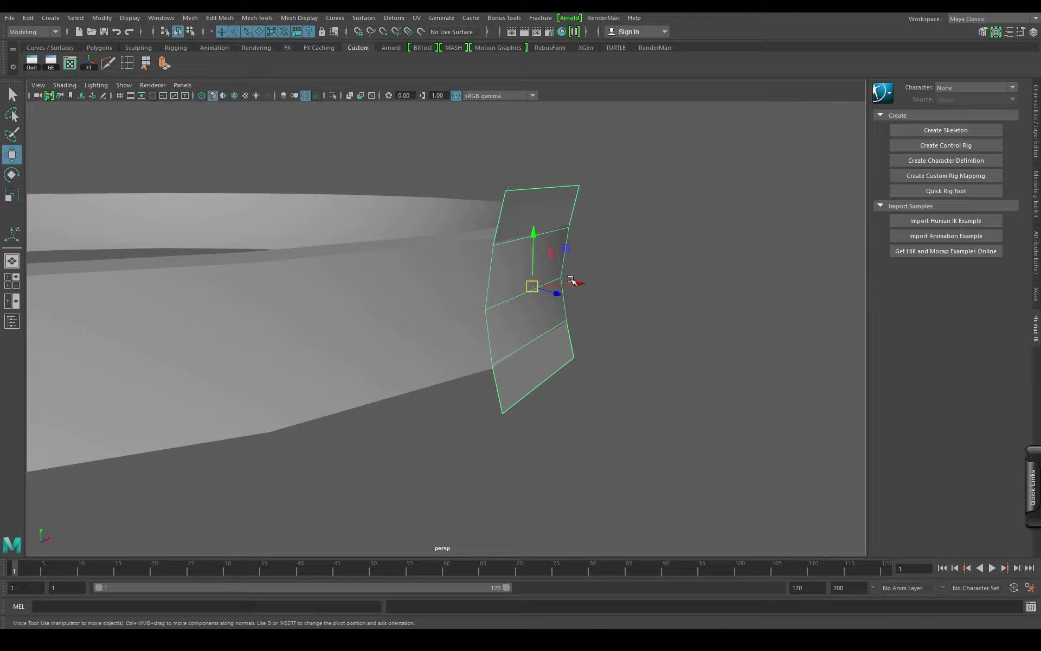
{"action": "left_click", "coordinate": [164, 66]}
{"action": "left_click_drag", "start_coordinate": [620, 437], "coordinate": [677, 342], "text": "alt"}
{"action": "left_click_drag", "start_coordinate": [555, 447], "coordinate": [427, 351], "text": "alt"}
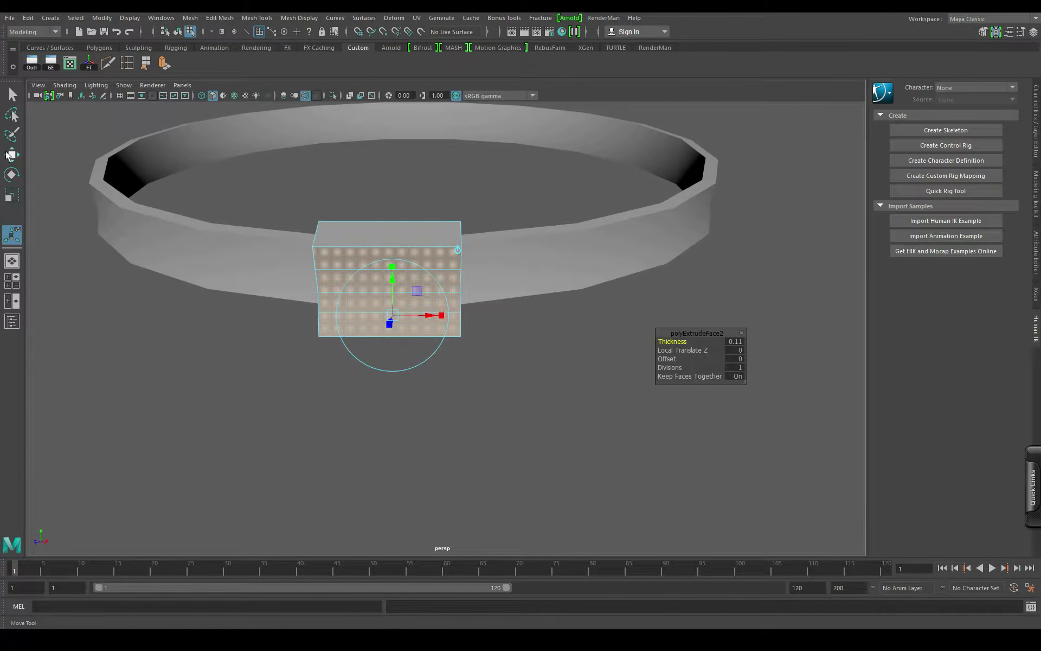
Step: Return to object mode, turn on smooth mesh preview for the extruded piece and reselect it after comparing it with the ring
{"action": "left_click", "coordinate": [195, 32]}
{"action": "left_click_drag", "start_coordinate": [418, 347], "coordinate": [446, 385], "text": "alt"}
{"action": "key", "text": "3"}
{"action": "left_click", "coordinate": [168, 295]}
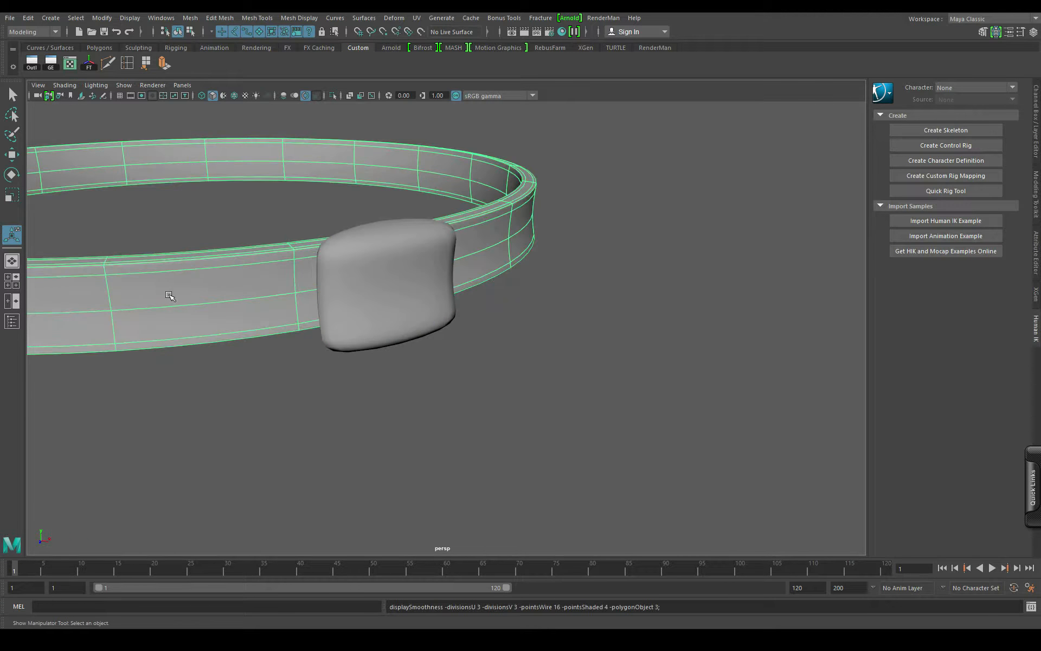
{"action": "left_click_drag", "start_coordinate": [379, 399], "coordinate": [536, 405], "text": "alt"}
{"action": "left_click", "coordinate": [522, 308]}
{"action": "key", "text": "f"}
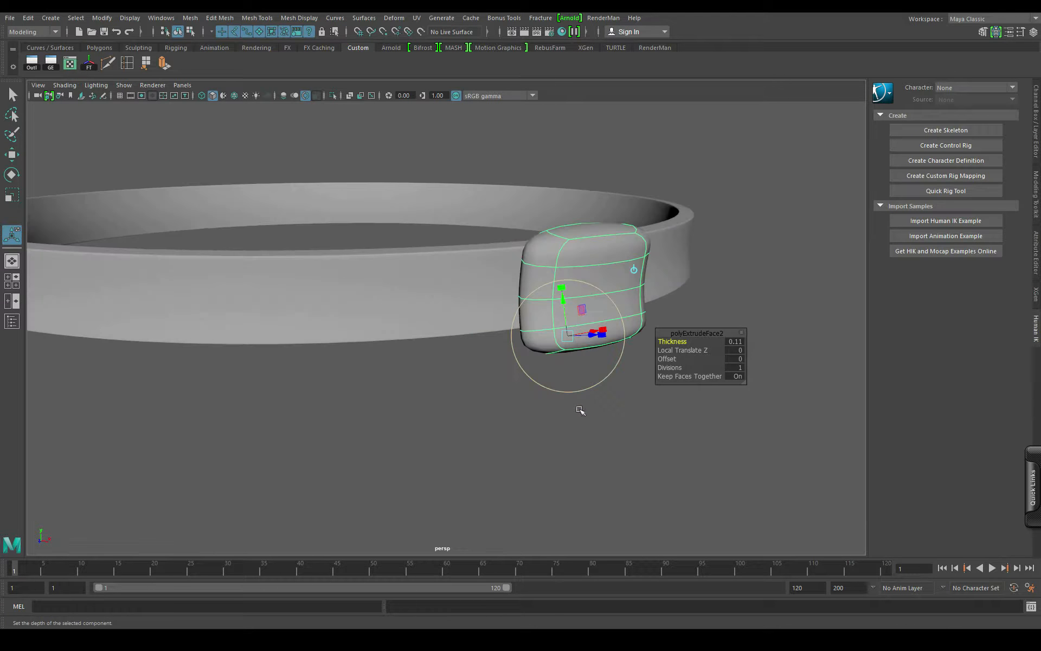
Step: Insert edge loops close to the piece's outer edges, including near the top and bottom, to tighten its corners under smooth mesh preview
{"action": "key", "text": "1"}
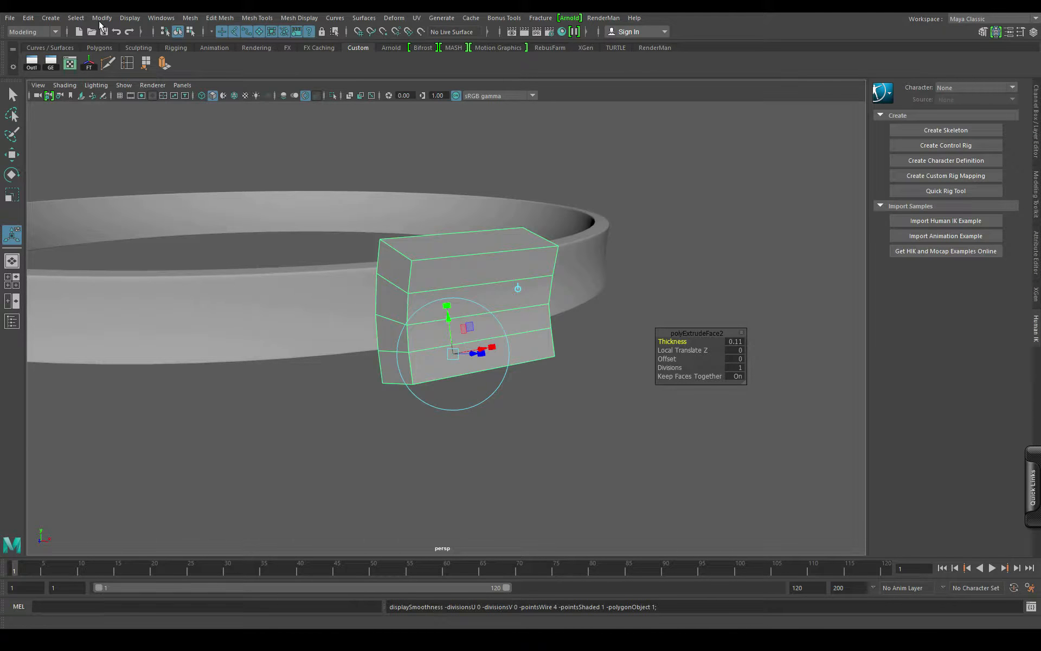
{"action": "left_click", "coordinate": [126, 64]}
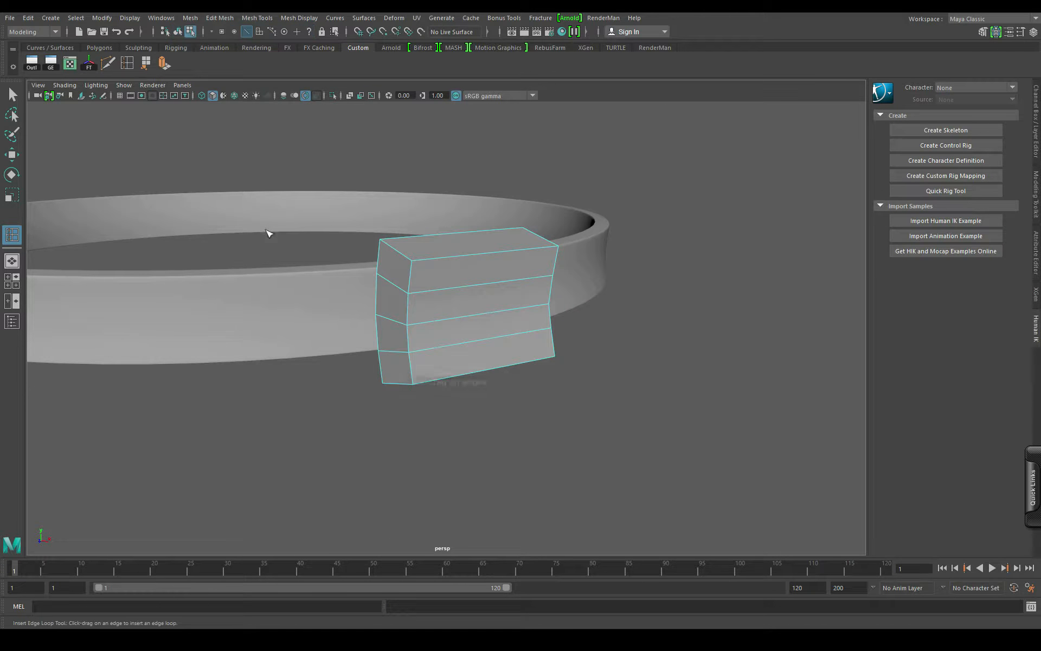
{"action": "right_click_drag", "start_coordinate": [376, 336], "coordinate": [478, 306], "text": "alt"}
{"action": "left_click_drag", "start_coordinate": [478, 307], "coordinate": [439, 321], "text": "alt"}
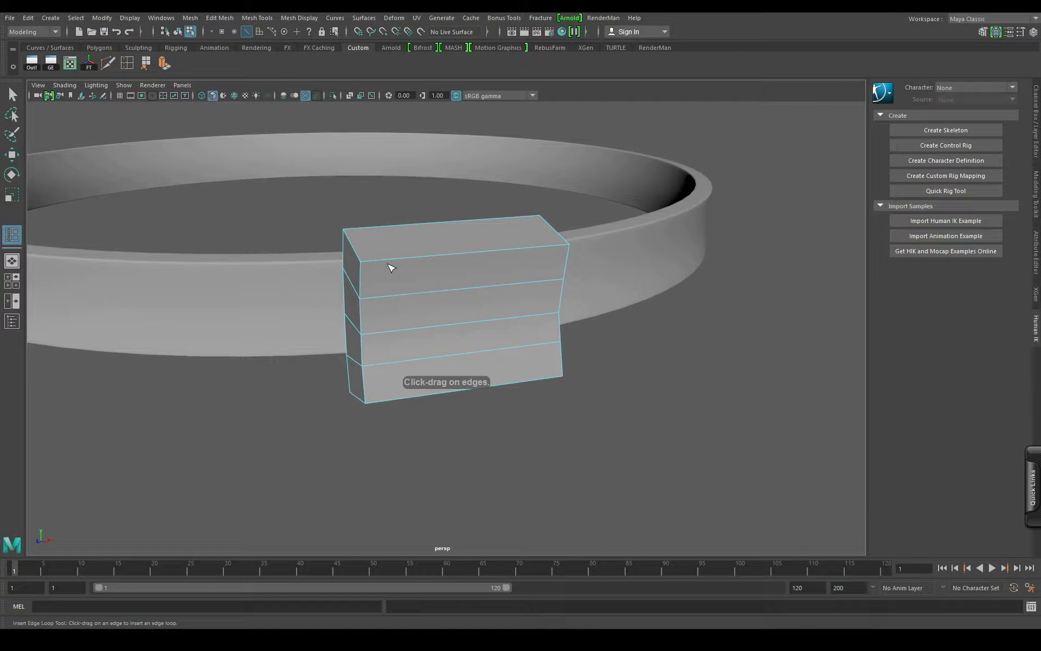
{"action": "key", "text": "3"}
{"action": "left_click_drag", "start_coordinate": [390, 267], "coordinate": [469, 403], "text": "alt"}
{"action": "left_click_drag", "start_coordinate": [461, 338], "coordinate": [569, 392]}
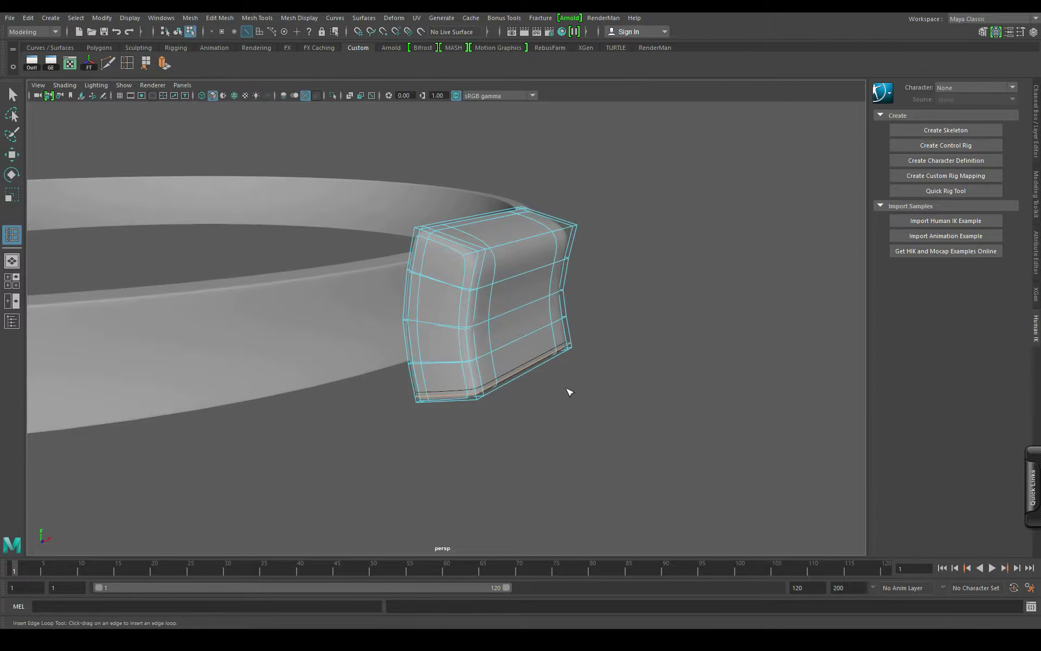
{"action": "left_click_drag", "start_coordinate": [458, 297], "coordinate": [385, 277], "text": "alt"}
{"action": "left_click_drag", "start_coordinate": [504, 322], "coordinate": [530, 248], "text": "alt"}
{"action": "left_click_drag", "start_coordinate": [525, 439], "coordinate": [498, 342], "text": "alt"}
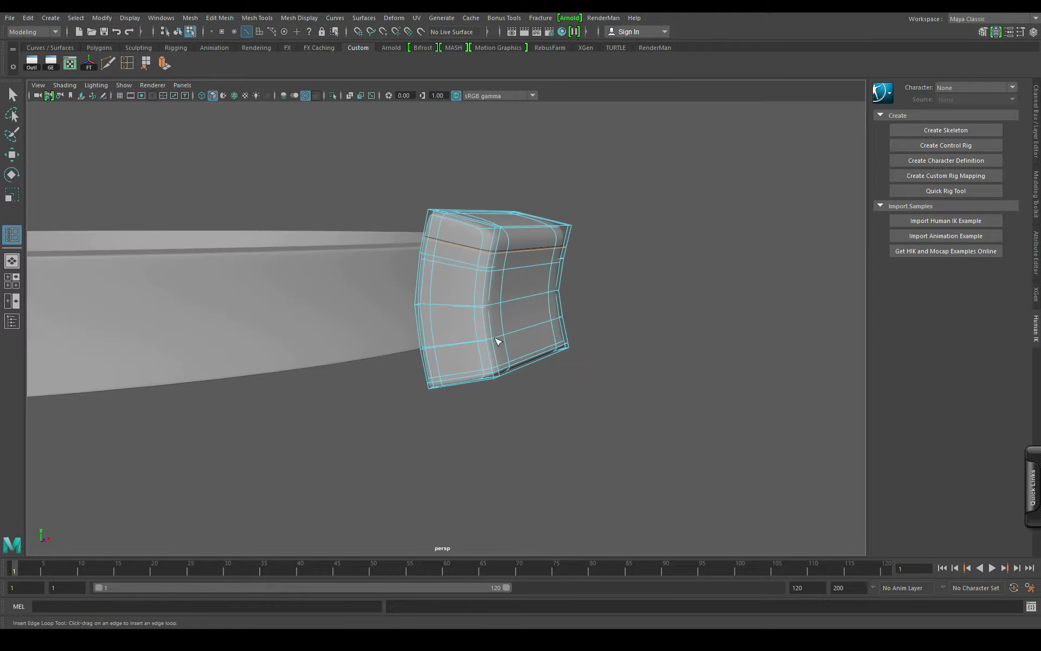
Step: Activate the Move tool, switch the piece to face selection and select an upper face on its narrow side
{"action": "left_click", "coordinate": [12, 154]}
{"action": "mouse_move", "coordinate": [450, 303]}
{"action": "left_mouse_down", "text": "alt"}
{"action": "mouse_move", "coordinate": [419, 319]}
{"action": "mouse_move", "coordinate": [440, 318]}
{"action": "left_mouse_up", "text": "alt"}
{"action": "scroll", "coordinate": [530, 320], "scroll_direction": "up", "scroll_amount": 5}
{"action": "left_click_drag", "start_coordinate": [419, 269], "coordinate": [473, 268], "text": "alt"}
{"action": "left_click_drag", "start_coordinate": [493, 325], "coordinate": [465, 294], "text": "alt"}
{"action": "right_click_drag", "start_coordinate": [470, 248], "coordinate": [475, 278]}
{"action": "left_click_drag", "start_coordinate": [475, 278], "coordinate": [479, 271], "text": "alt"}
{"action": "left_click", "coordinate": [477, 247]}
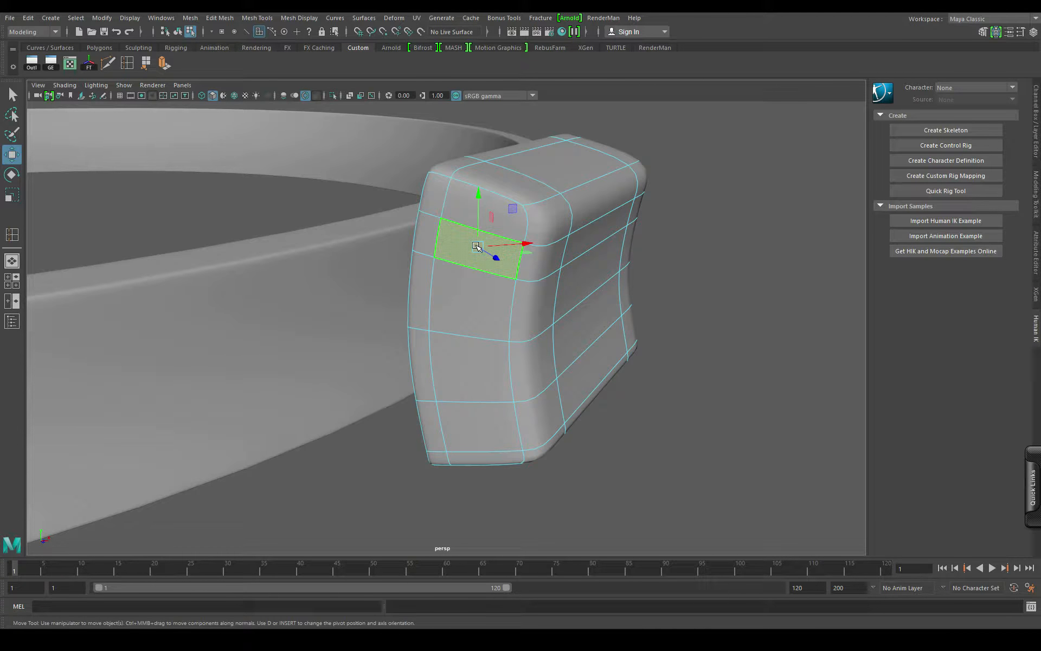
Step: Try selecting the horizontal face loop around the piece's upper part and the vertical face loop across its broad side
{"action": "right_click_drag", "start_coordinate": [576, 327], "coordinate": [578, 359]}
{"action": "left_click_drag", "start_coordinate": [499, 349], "coordinate": [451, 328], "text": "alt"}
{"action": "left_click", "coordinate": [476, 271]}
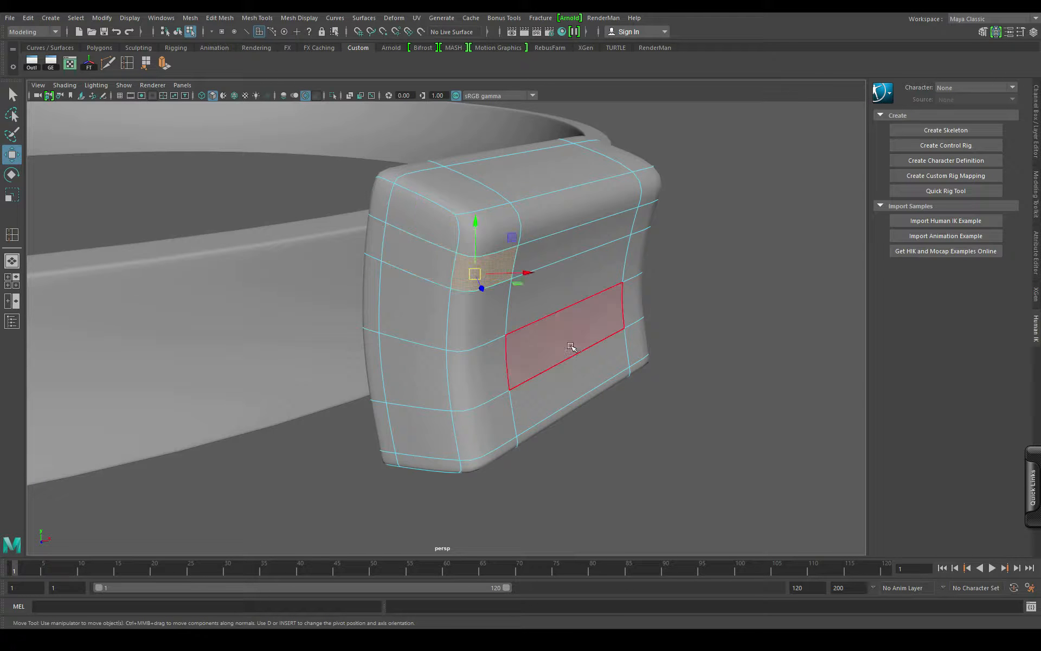
{"action": "double_click", "coordinate": [574, 248], "text": "shift"}
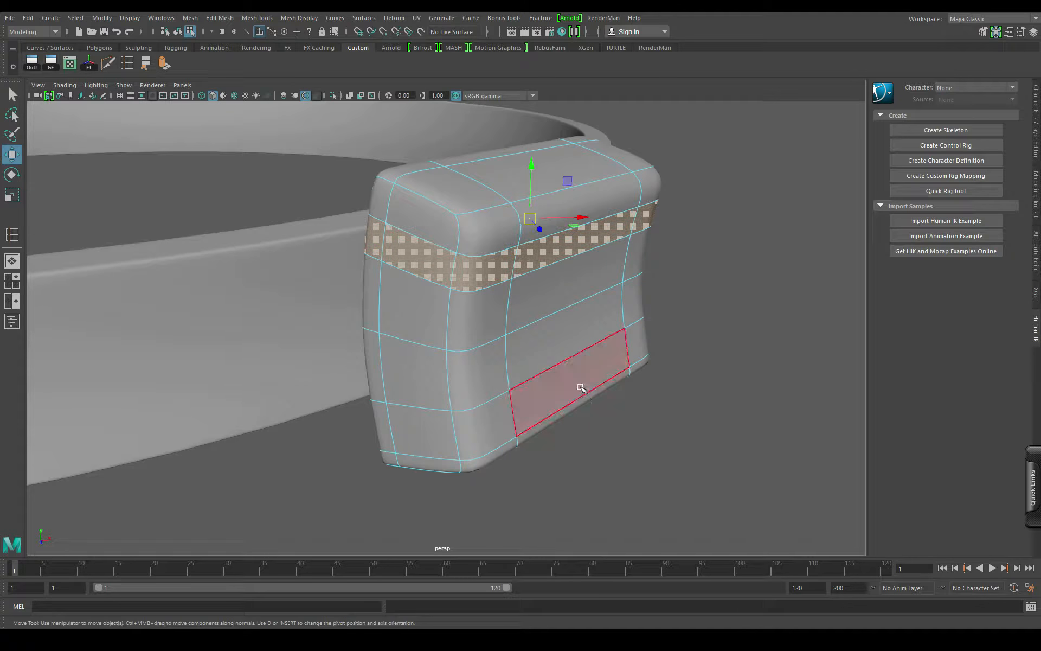
{"action": "left_click", "coordinate": [551, 286]}
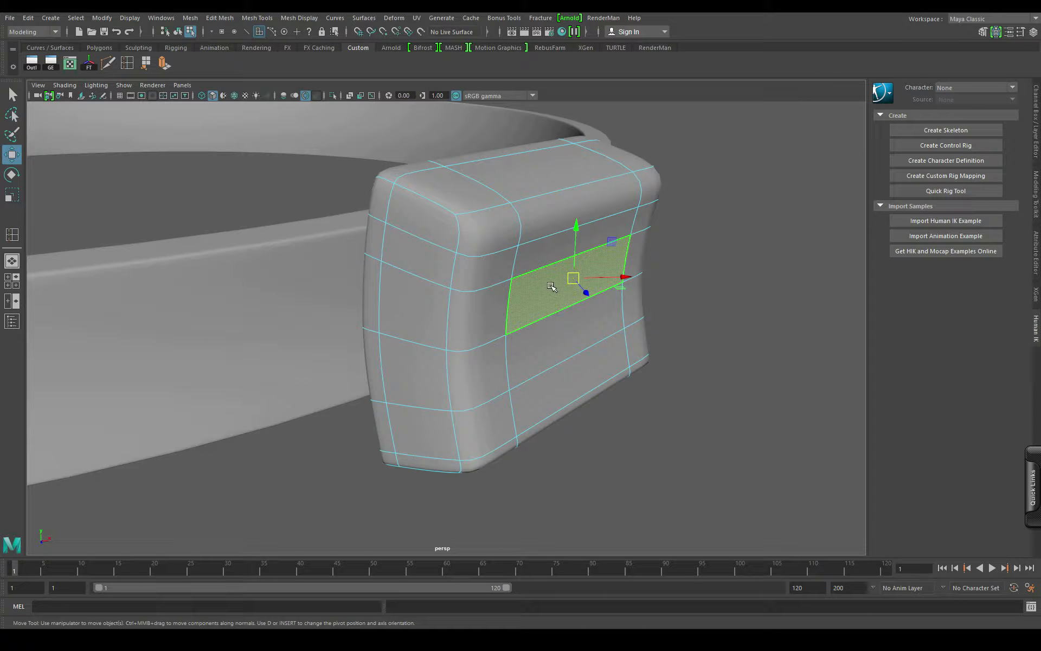
{"action": "double_click", "coordinate": [568, 340], "text": "shift"}
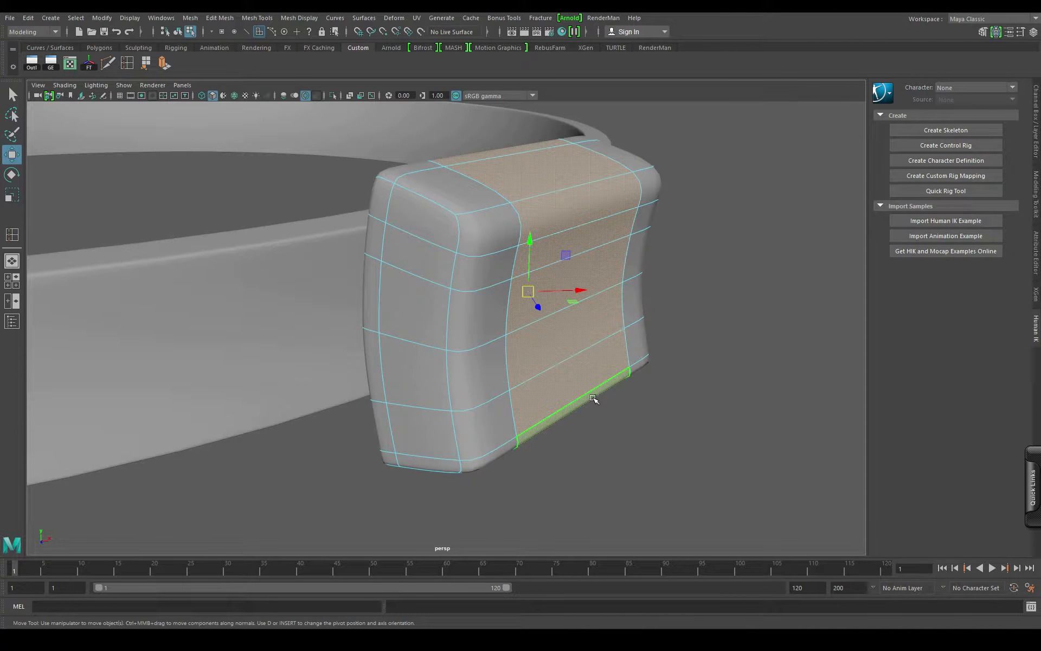
{"action": "left_click_drag", "start_coordinate": [594, 399], "coordinate": [477, 353], "text": "alt"}
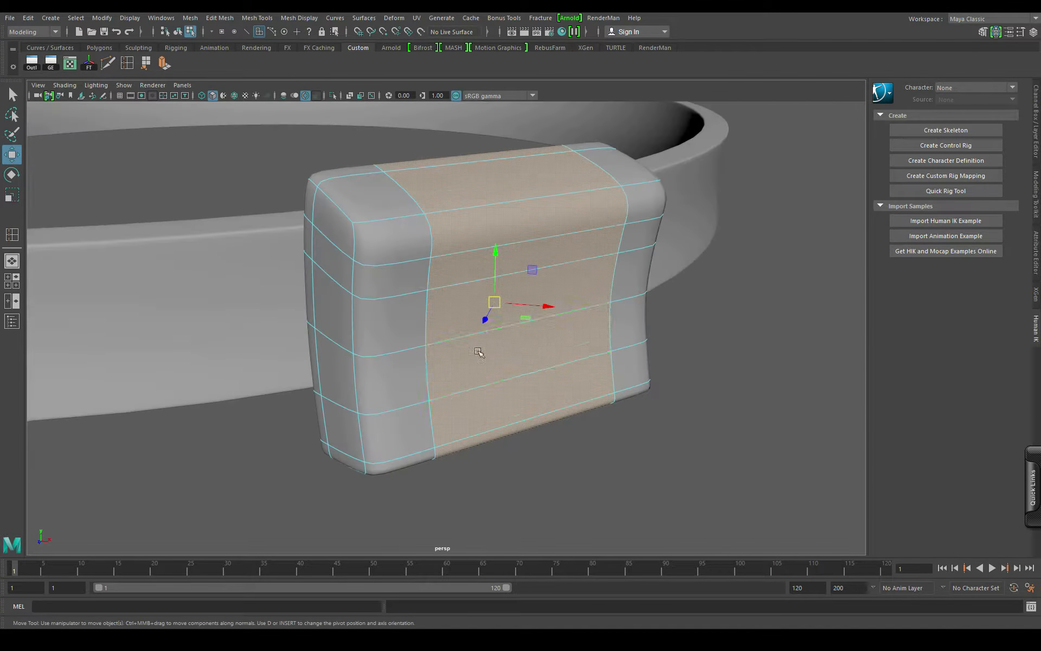
Step: Select the horizontal face loop around the upper part of the piece and duplicate those faces as a separate mesh
{"action": "left_click", "coordinate": [383, 286]}
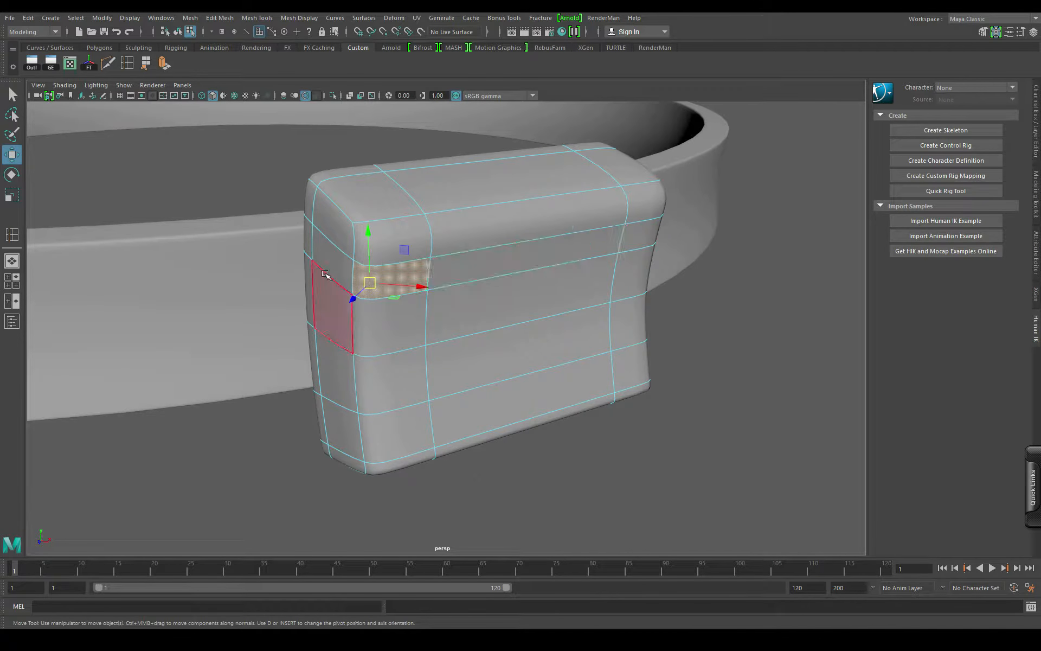
{"action": "double_click", "coordinate": [537, 264]}
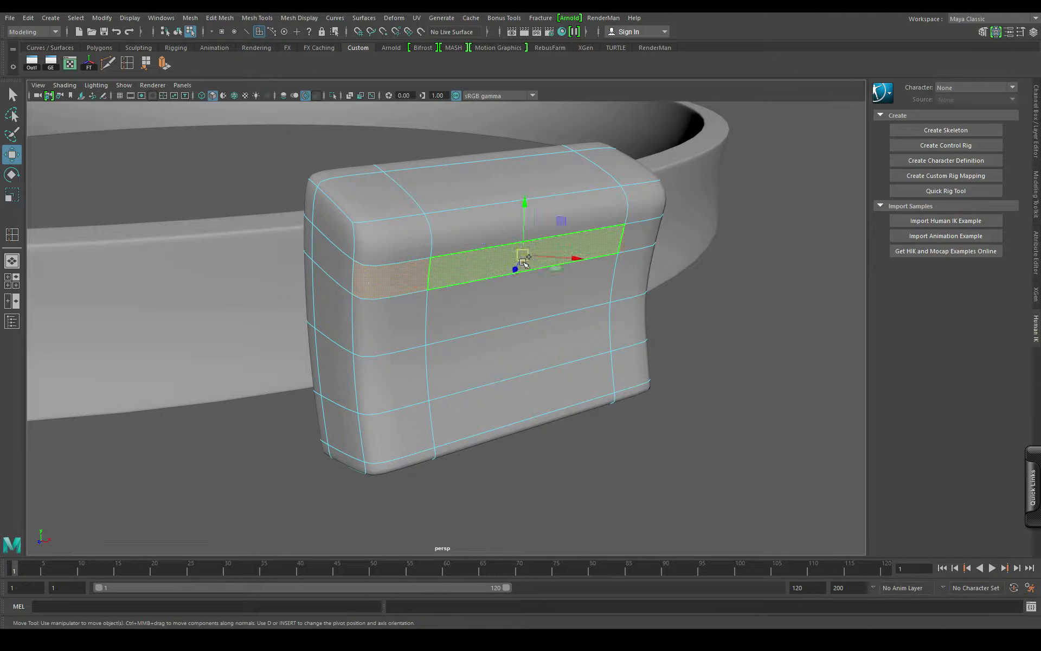
{"action": "left_click_drag", "start_coordinate": [548, 414], "coordinate": [558, 370], "text": "alt"}
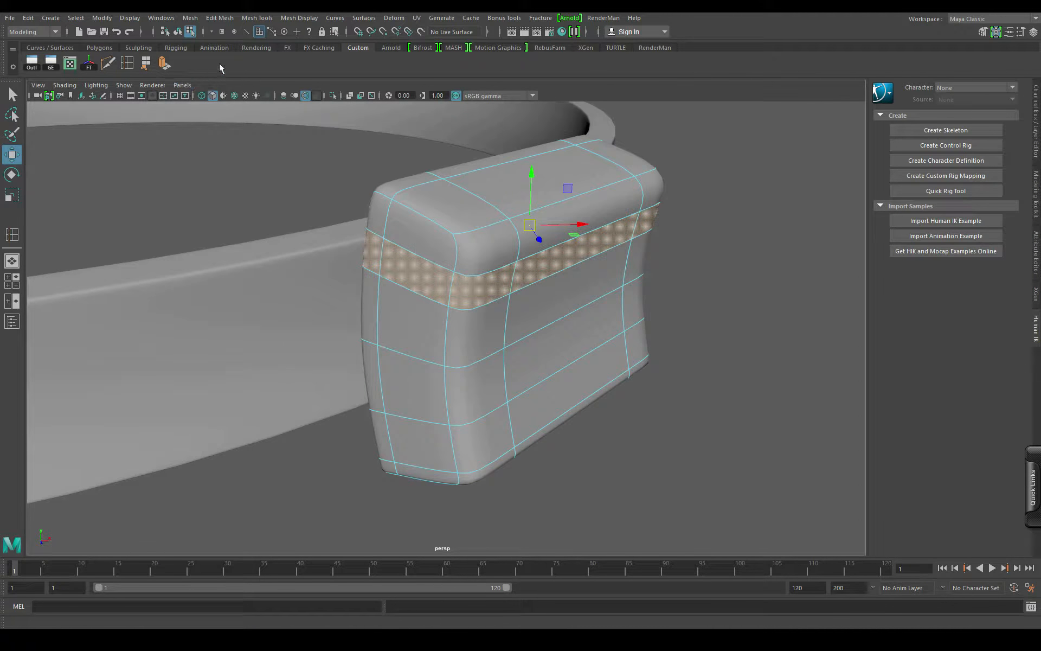
{"action": "left_click", "coordinate": [220, 18]}
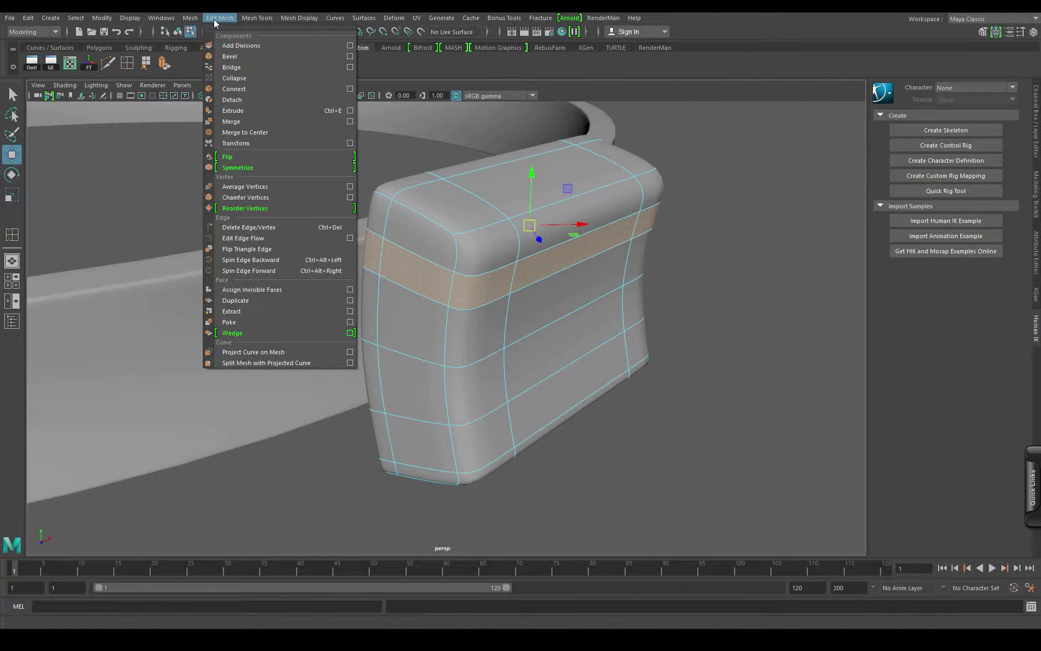
{"action": "left_click", "coordinate": [236, 301]}
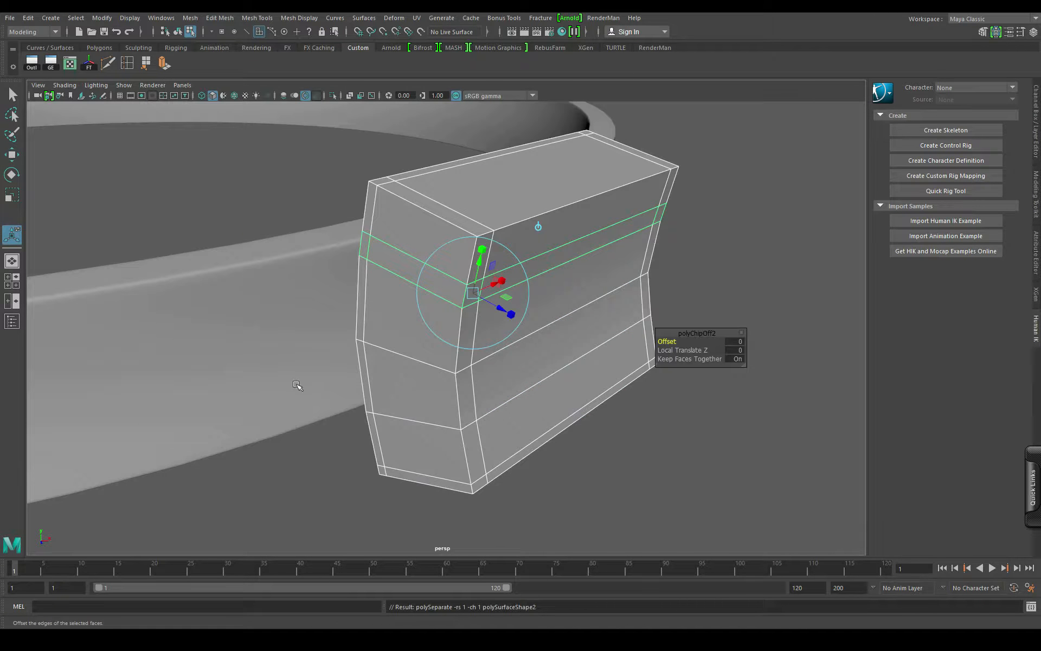
Step: Return to object mode, turn on smooth mesh preview for the pieces and select only the duplicated band
{"action": "left_click", "coordinate": [178, 31]}
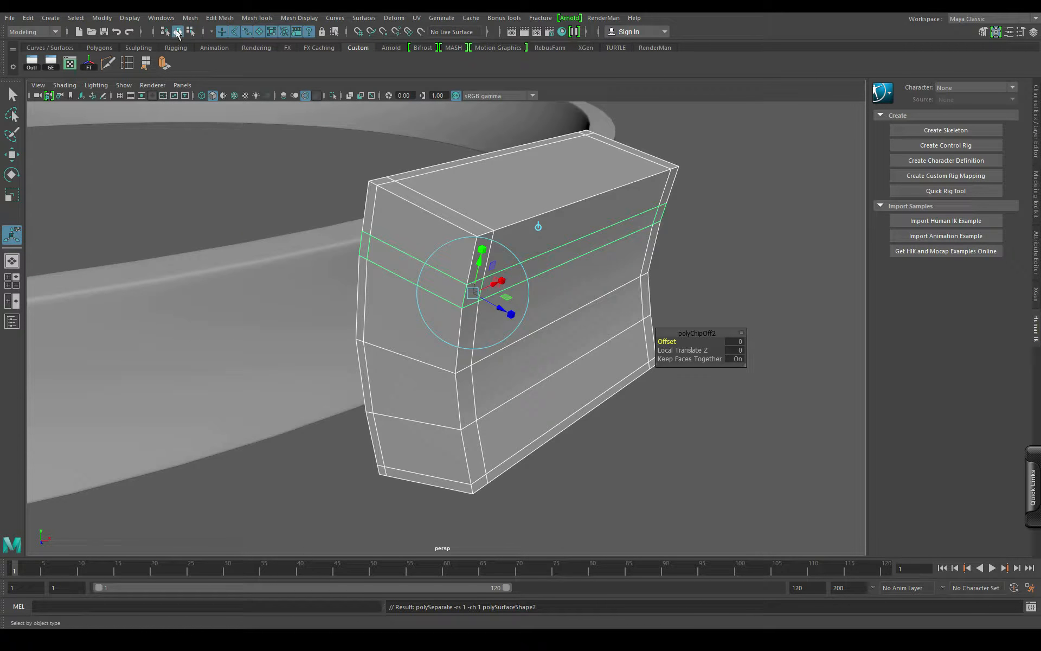
{"action": "left_click", "coordinate": [11, 157]}
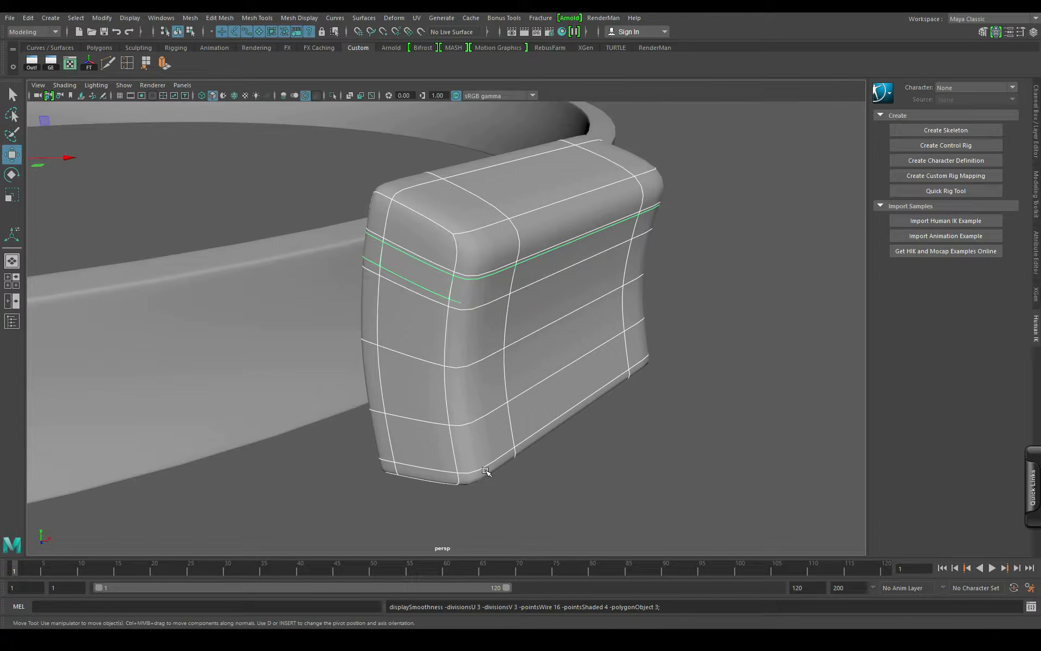
{"action": "left_click_drag", "start_coordinate": [286, 474], "coordinate": [672, 433]}
{"action": "left_click_drag", "start_coordinate": [491, 320], "coordinate": [505, 330], "text": "alt"}
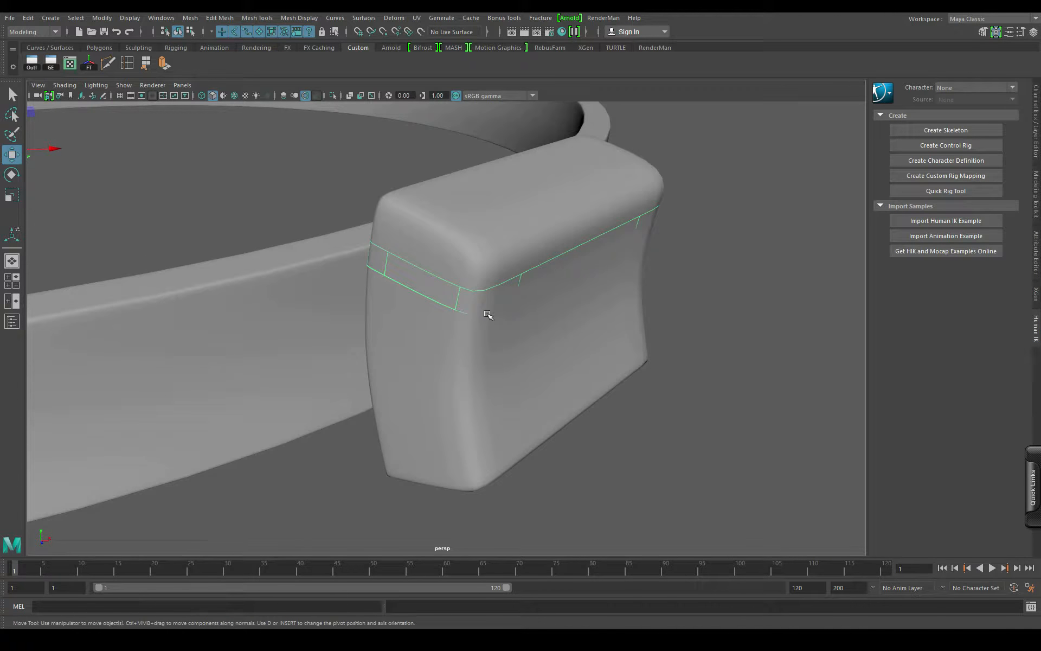
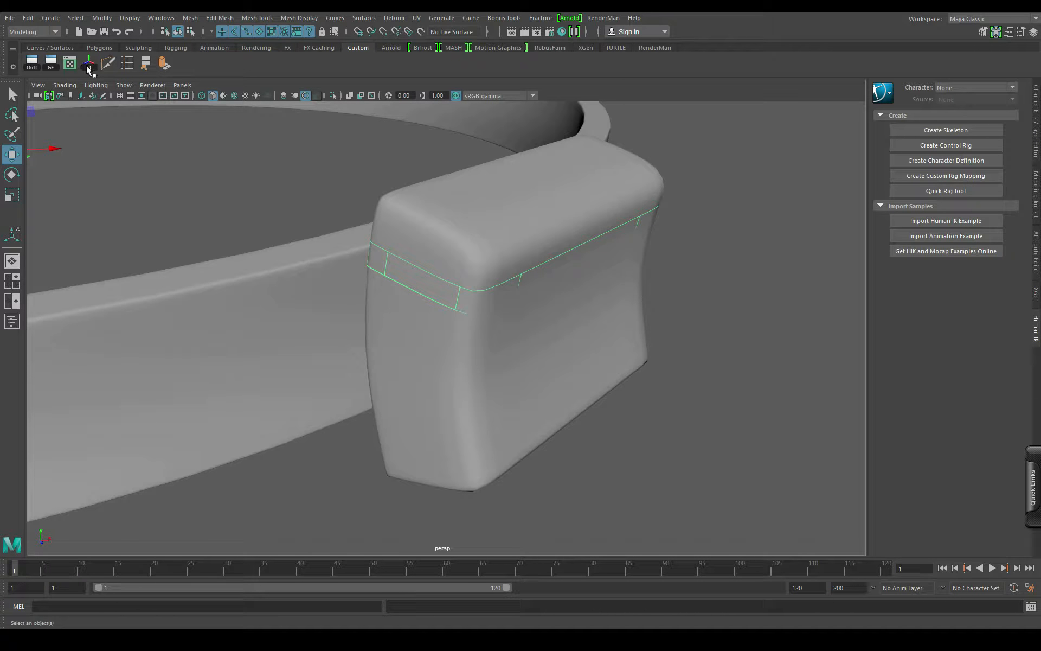
Step: Extrude the duplicated band's faces with a thickness of 0.01
{"action": "left_click", "coordinate": [163, 64]}
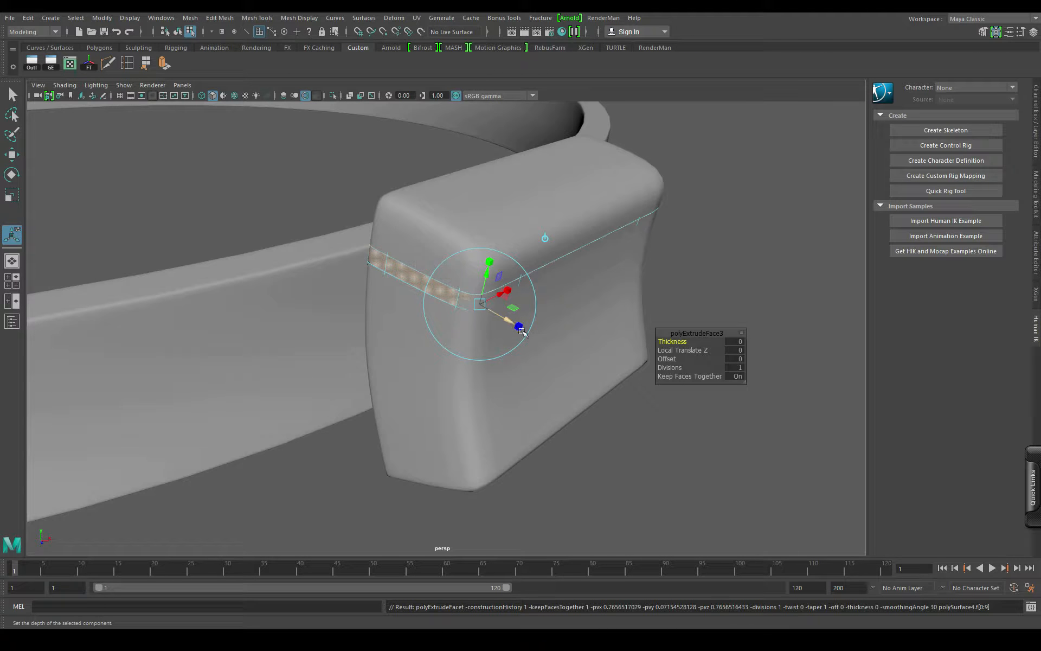
{"action": "left_click_drag", "start_coordinate": [672, 342], "coordinate": [678, 342]}
{"action": "mouse_move", "coordinate": [509, 396]}
{"action": "left_mouse_down", "text": "alt"}
{"action": "mouse_move", "coordinate": [371, 398]}
{"action": "mouse_move", "coordinate": [496, 400]}
{"action": "left_mouse_up", "text": "alt"}
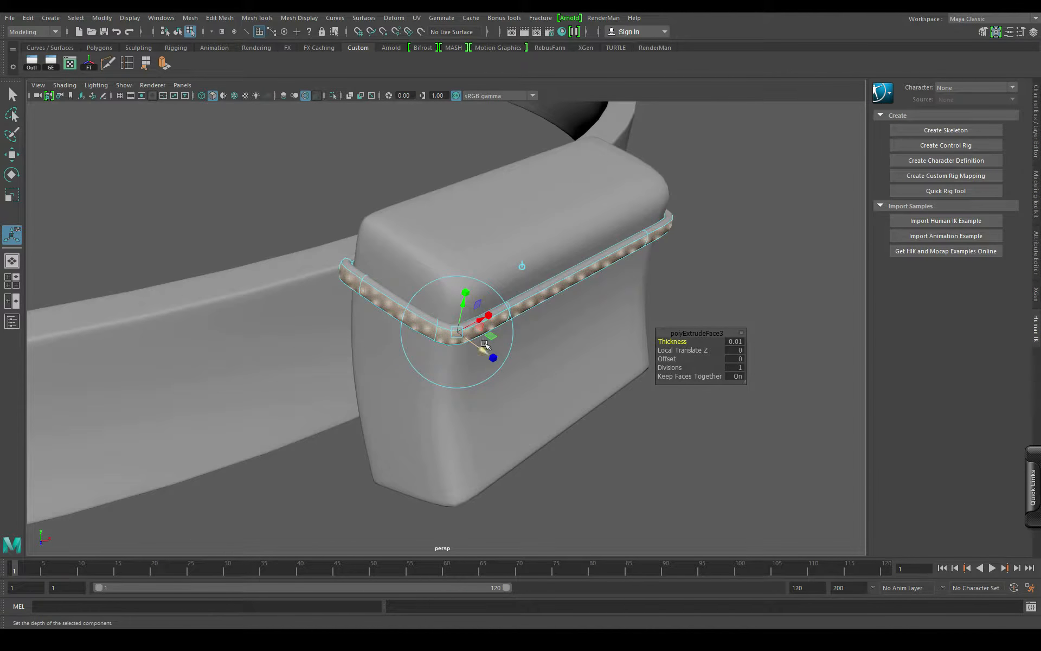
Step: Try pulling the band's extruded faces along their local Z axis and changing the thickness, undoing each change
{"action": "left_click_drag", "start_coordinate": [484, 352], "coordinate": [477, 347]}
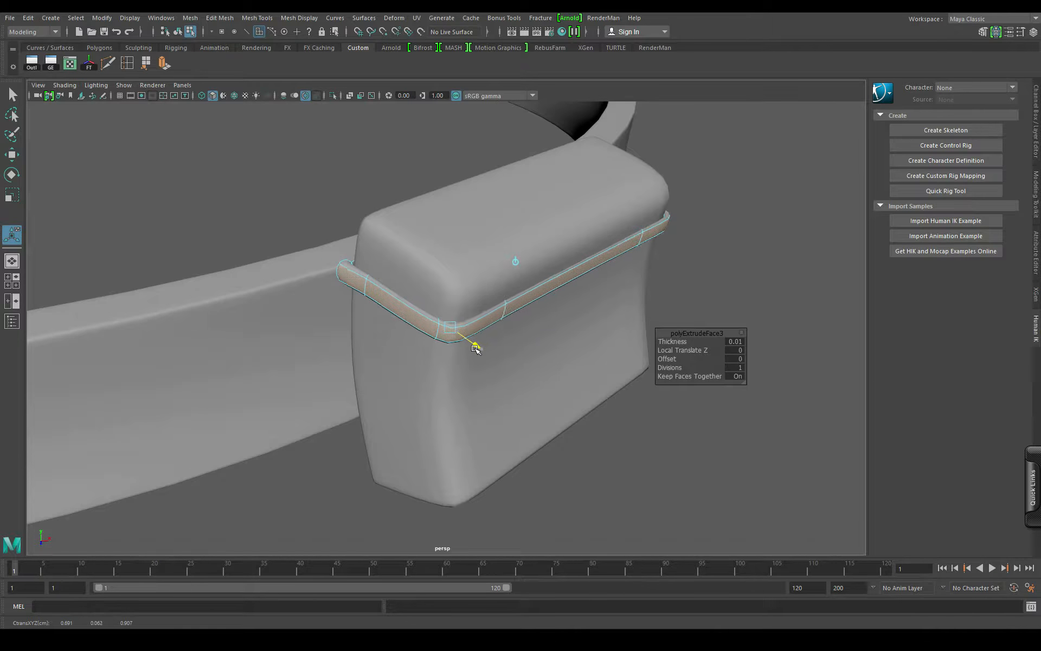
{"action": "key", "text": "ctrl+z"}
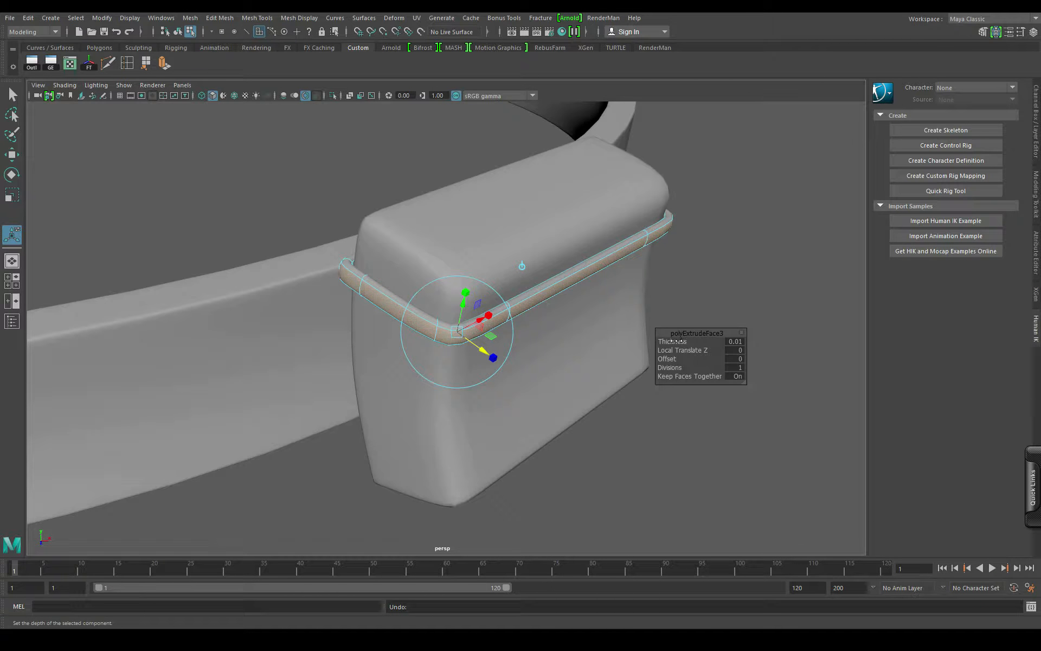
{"action": "left_click_drag", "start_coordinate": [676, 341], "coordinate": [677, 341]}
{"action": "key", "text": "ctrl+z"}
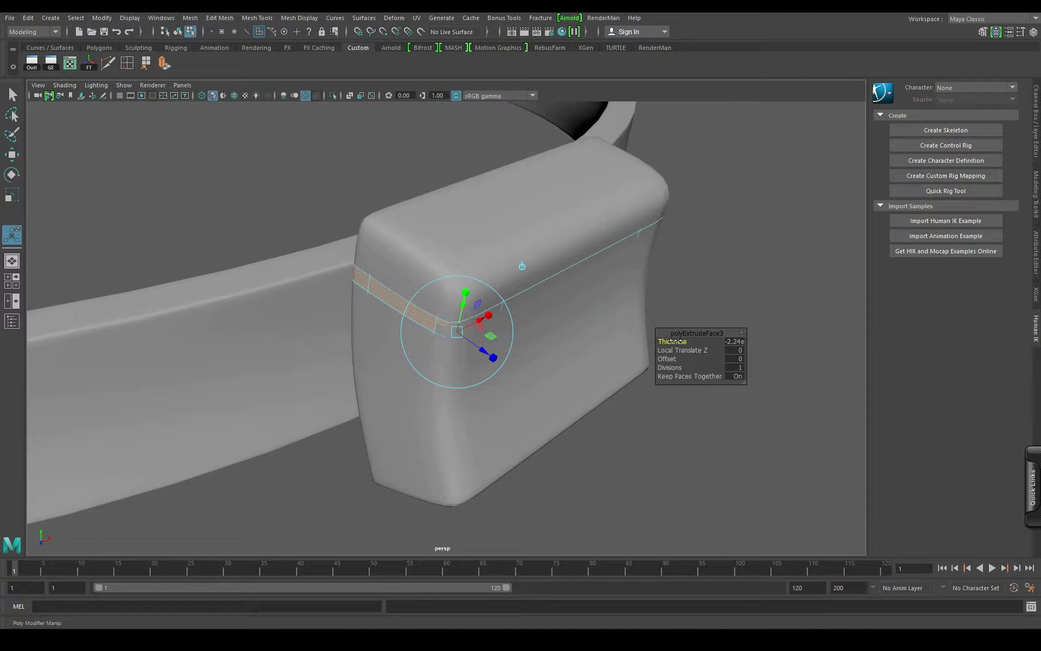
{"action": "key", "text": "ctrl+z"}
Step: Return the band to object mode and insert edge loops along its top face near the inner and outer edges
{"action": "left_click_drag", "start_coordinate": [502, 402], "coordinate": [453, 394], "text": "alt"}
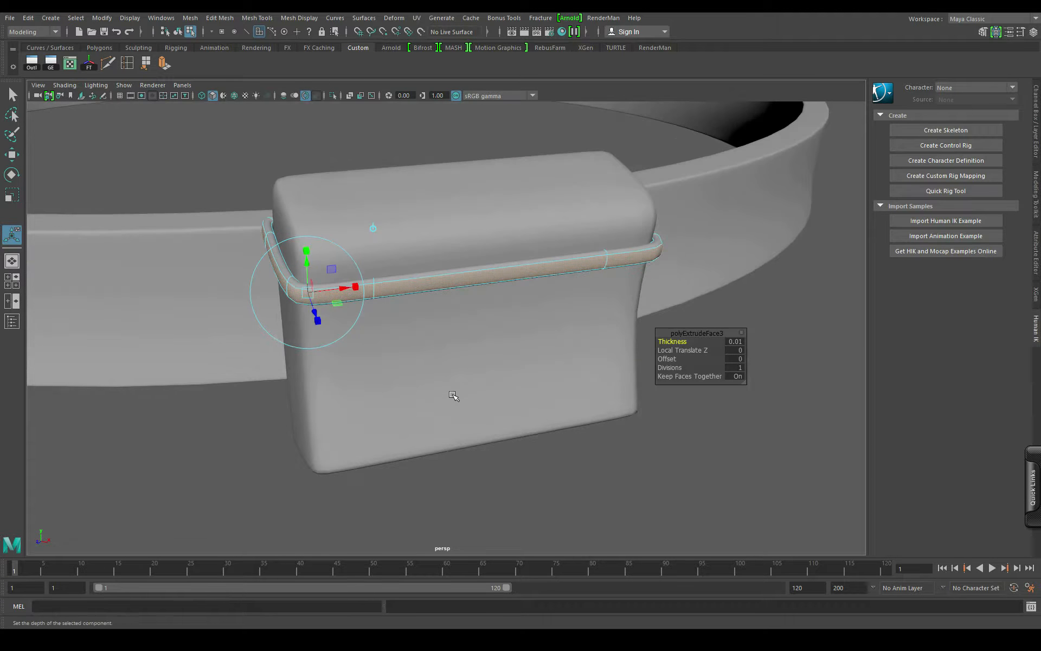
{"action": "right_click_drag", "start_coordinate": [495, 389], "coordinate": [383, 440], "text": "alt"}
{"action": "left_click_drag", "start_coordinate": [381, 440], "coordinate": [412, 444], "text": "alt"}
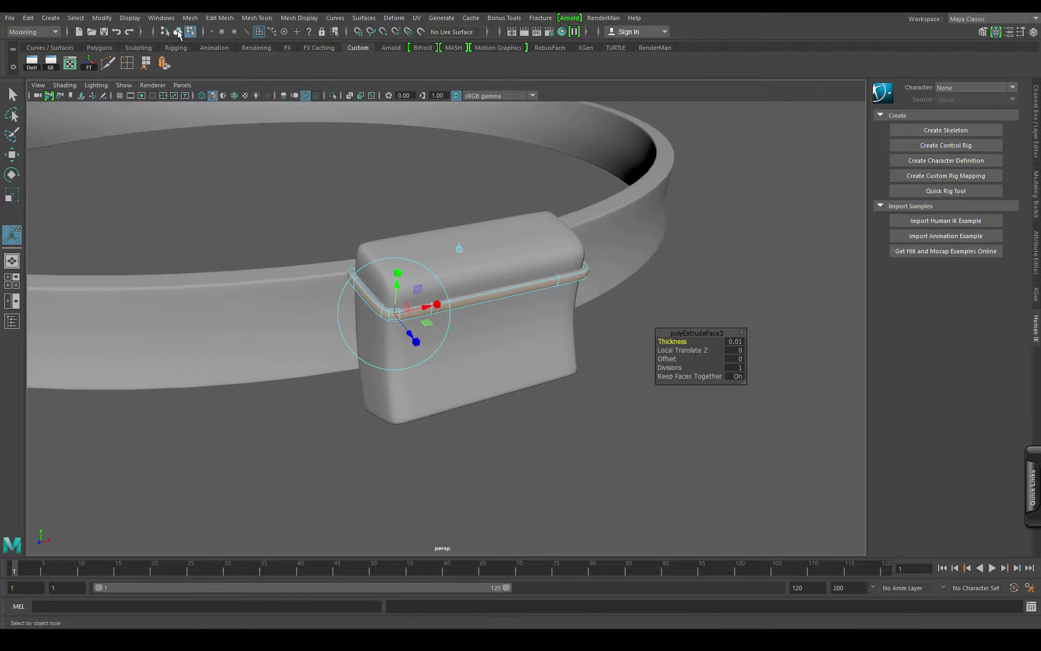
{"action": "left_click", "coordinate": [178, 33]}
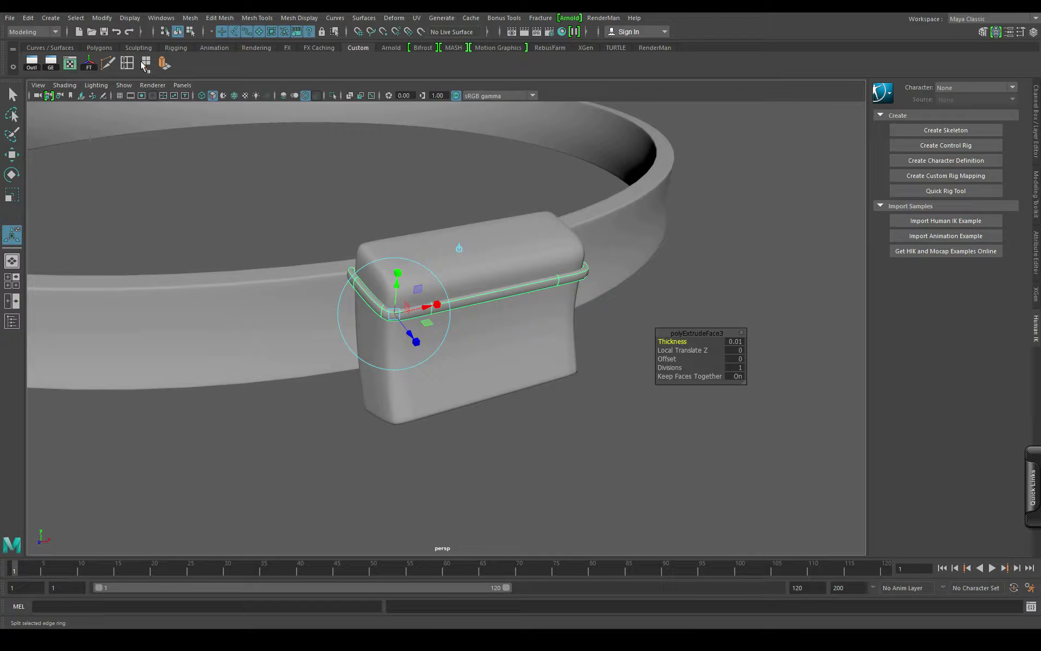
{"action": "left_click", "coordinate": [257, 18]}
{"action": "left_click", "coordinate": [301, 97]}
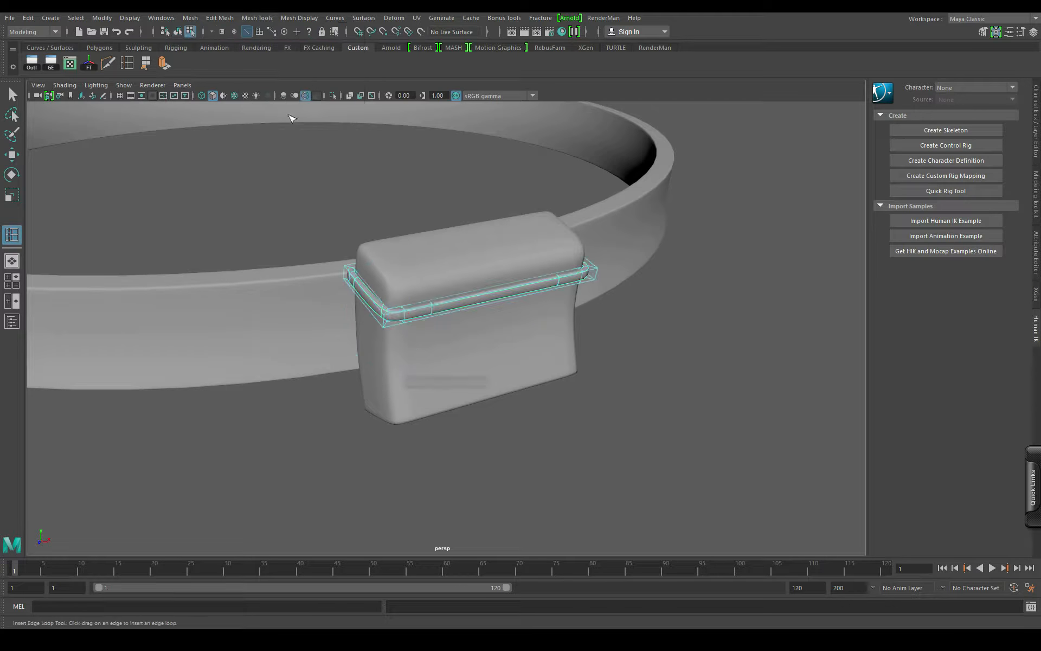
{"action": "scroll", "coordinate": [422, 307], "scroll_direction": "up", "scroll_amount": 5}
{"action": "middle_click_drag", "start_coordinate": [423, 307], "coordinate": [488, 325], "text": "alt"}
{"action": "scroll", "coordinate": [372, 326], "scroll_direction": "up", "scroll_amount": 5}
{"action": "middle_click_drag", "start_coordinate": [371, 325], "coordinate": [409, 383], "text": "alt"}
{"action": "scroll", "coordinate": [451, 324], "scroll_direction": "down", "scroll_amount": 5}
{"action": "scroll", "coordinate": [408, 382], "scroll_direction": "up", "scroll_amount": 4}
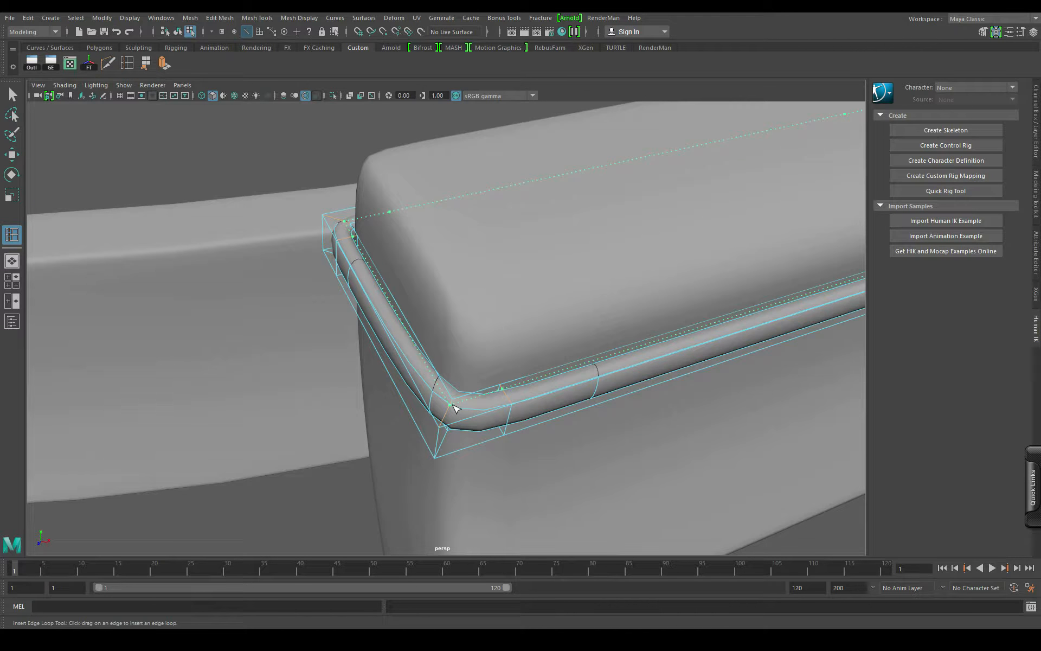
{"action": "left_click_drag", "start_coordinate": [456, 404], "coordinate": [456, 404]}
{"action": "left_click_drag", "start_coordinate": [445, 468], "coordinate": [373, 444], "text": "alt"}
{"action": "mouse_move", "coordinate": [271, 349]}
{"action": "left_mouse_down"}
{"action": "mouse_move", "coordinate": [259, 360]}
{"action": "mouse_move", "coordinate": [269, 356]}
{"action": "left_mouse_up"}
Step: Turn off the band's smooth preview and insert edge loops on its outer side near the upper and lower edges
{"action": "left_click_drag", "start_coordinate": [393, 426], "coordinate": [390, 379], "text": "alt"}
{"action": "key", "text": "1"}
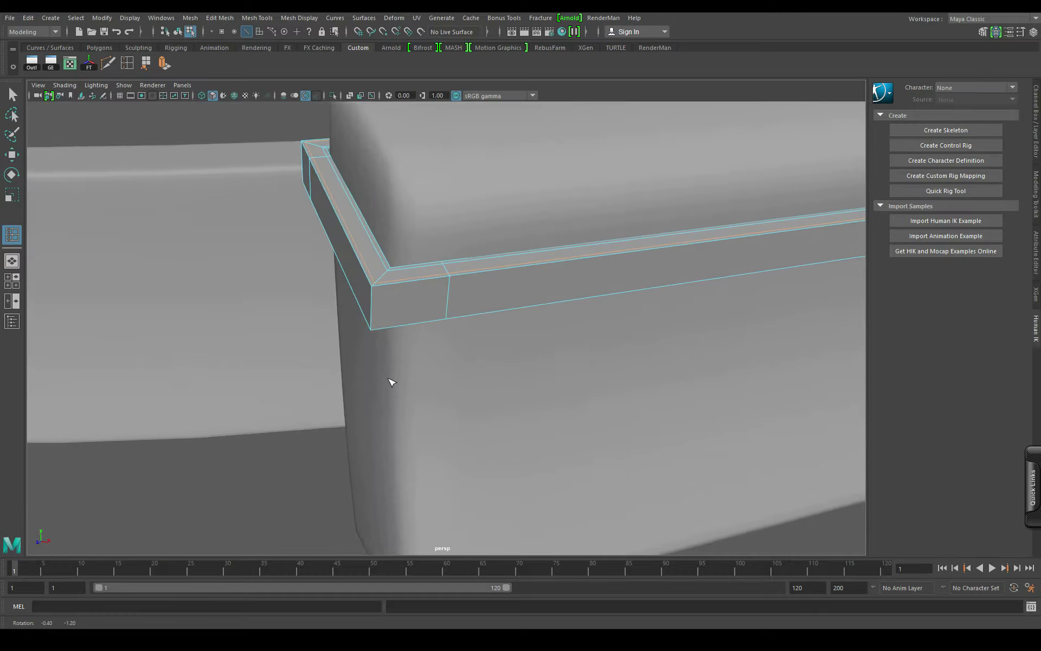
{"action": "left_click", "coordinate": [374, 295]}
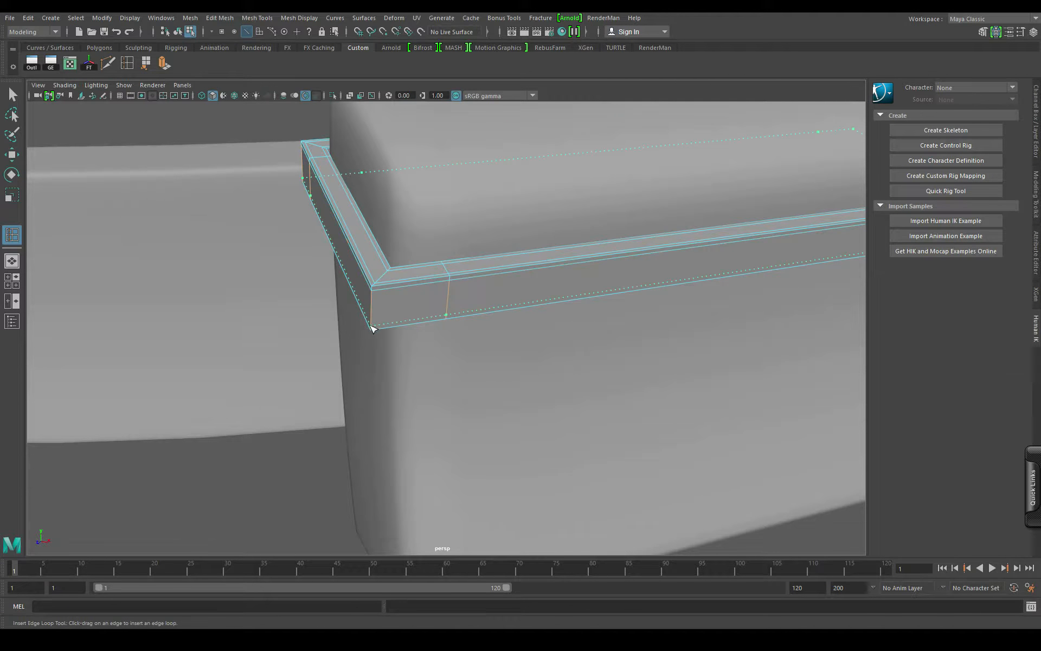
{"action": "left_click_drag", "start_coordinate": [371, 328], "coordinate": [553, 304], "text": "alt"}
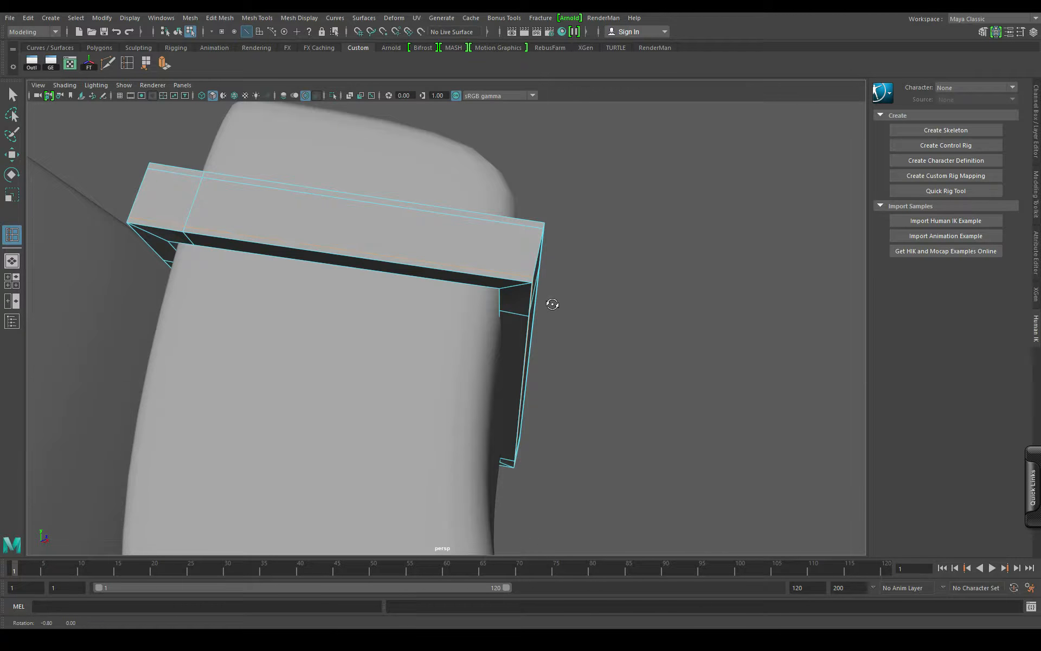
Step: Insert edge loops on the band's underside near the outer and inner edges, and turn smooth mesh preview back on
{"action": "left_click", "coordinate": [522, 288]}
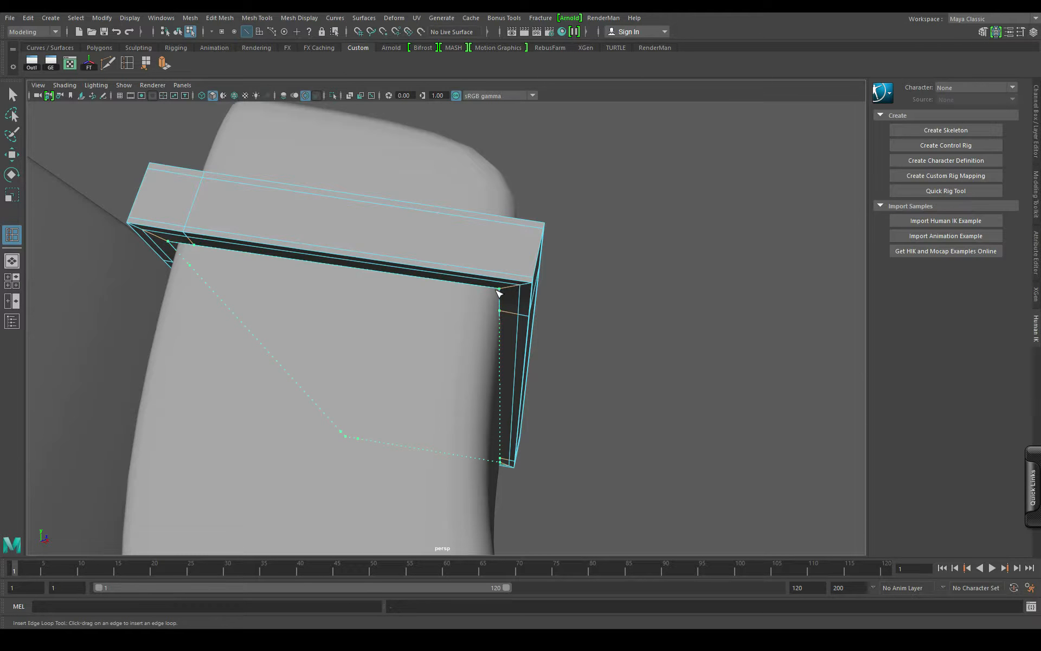
{"action": "left_click", "coordinate": [509, 292]}
{"action": "left_click_drag", "start_coordinate": [457, 363], "coordinate": [434, 373], "text": "alt"}
{"action": "key", "text": "3"}
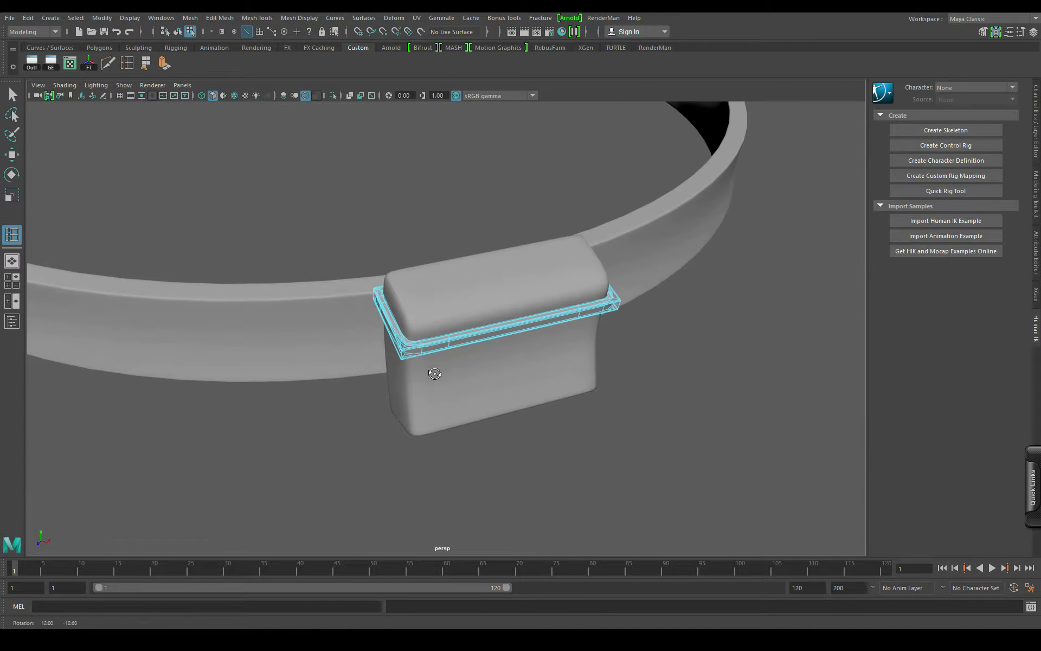
Step: Leave edge loop insertion, return to object mode and select the trim band
{"action": "left_click", "coordinate": [178, 31]}
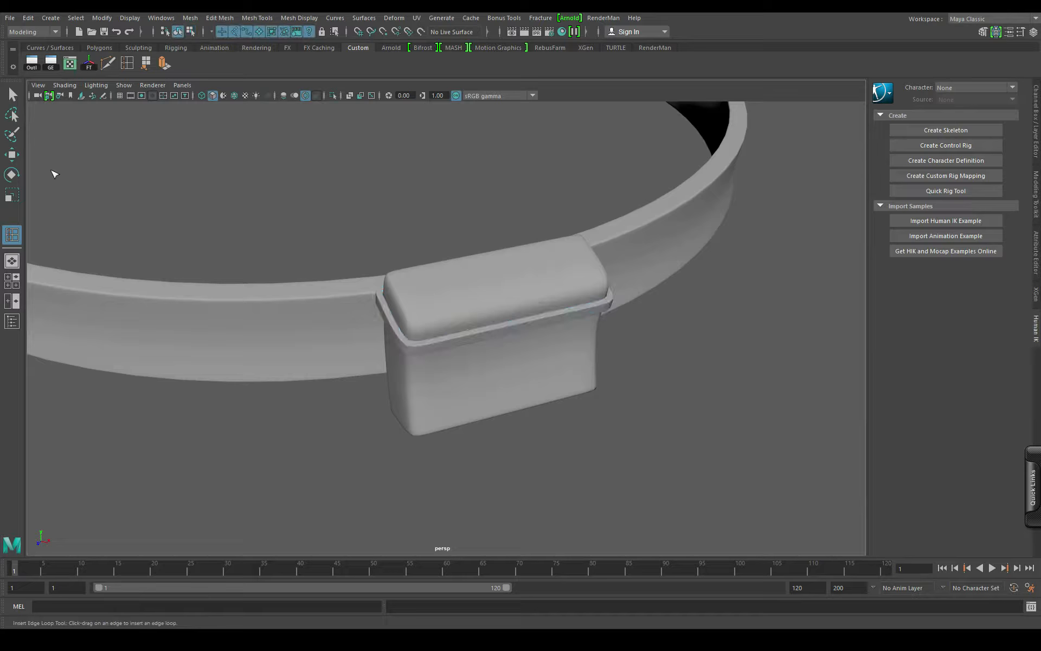
{"action": "left_click", "coordinate": [12, 154]}
{"action": "left_click_drag", "start_coordinate": [622, 401], "coordinate": [434, 390], "text": "alt"}
{"action": "scroll", "coordinate": [478, 416], "scroll_direction": "up", "scroll_amount": 4}
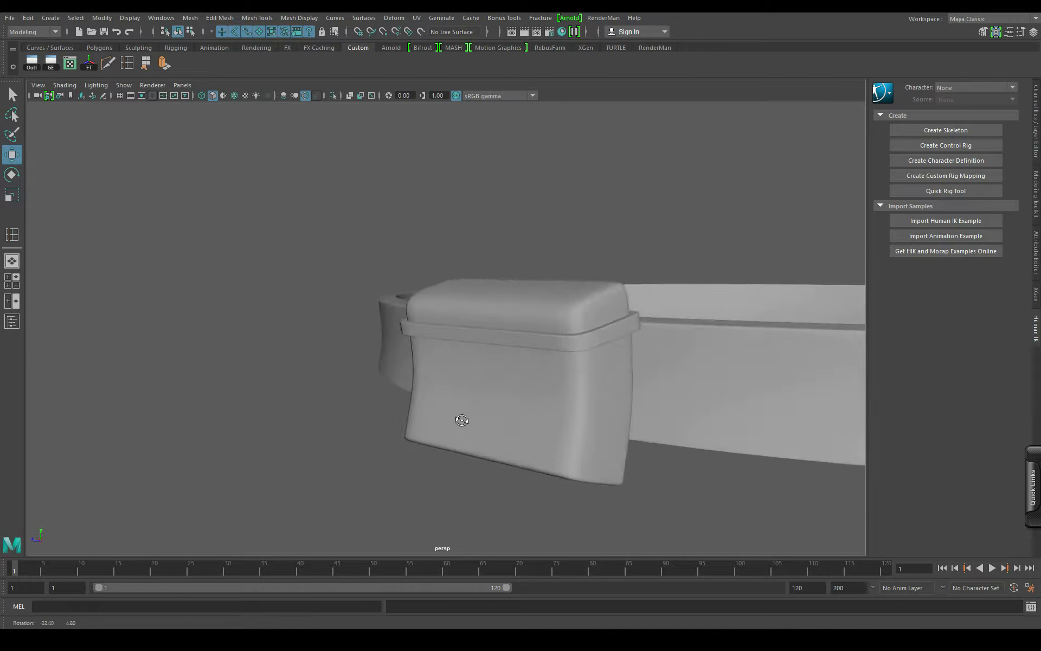
{"action": "left_click_drag", "start_coordinate": [358, 410], "coordinate": [472, 394], "text": "alt"}
{"action": "left_click", "coordinate": [397, 336]}
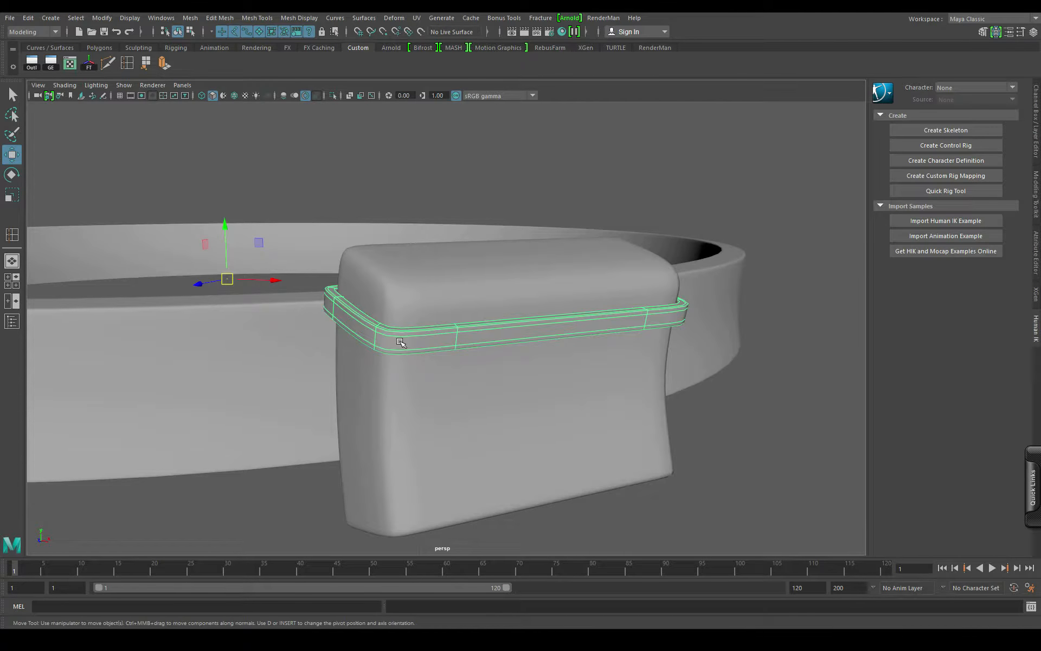
Step: Try scaling the band uniformly about its off-centre pivot, and undo the scaling
{"action": "left_click_drag", "start_coordinate": [207, 158], "coordinate": [363, 358], "text": "alt"}
{"action": "key", "text": "r"}
{"action": "left_click_drag", "start_coordinate": [222, 208], "coordinate": [128, 216]}
{"action": "key", "text": "ctrl+z"}
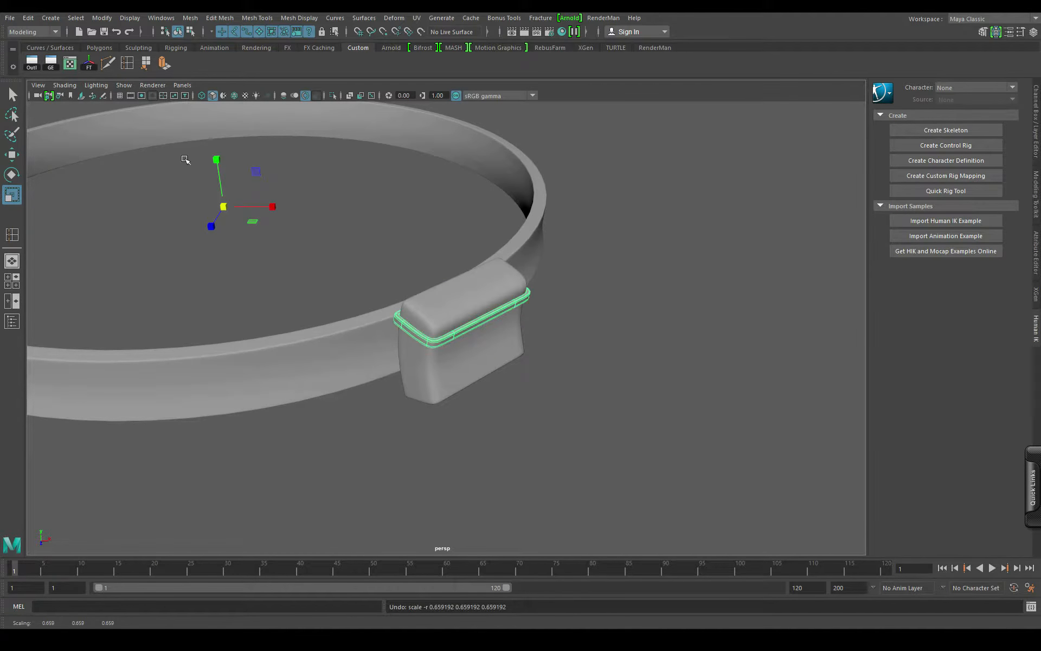
Step: Add the Center Pivot command to the Custom shelf and centre the band's pivot
{"action": "left_click", "coordinate": [102, 19]}
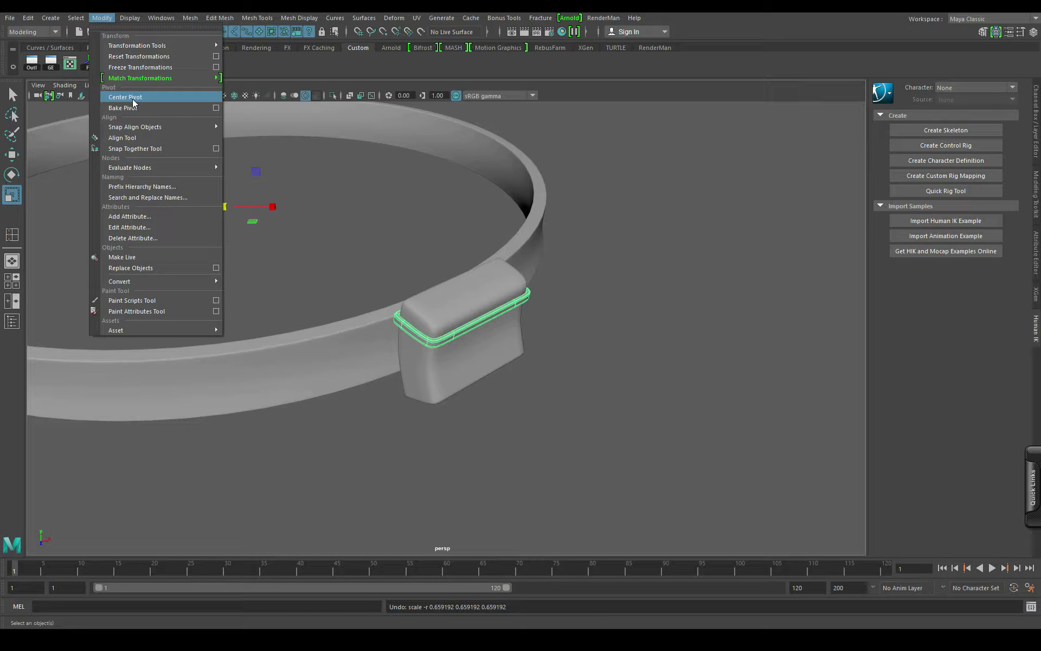
{"action": "left_click", "coordinate": [305, 60]}
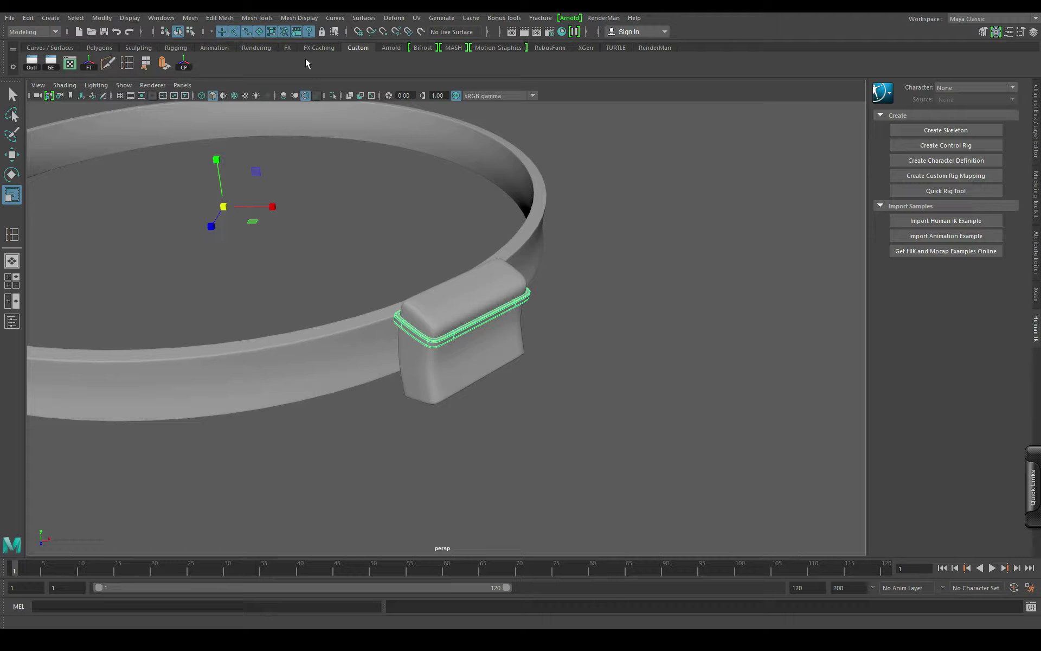
{"action": "left_click", "coordinate": [184, 62]}
{"action": "scroll", "coordinate": [488, 305], "scroll_direction": "up", "scroll_amount": 2}
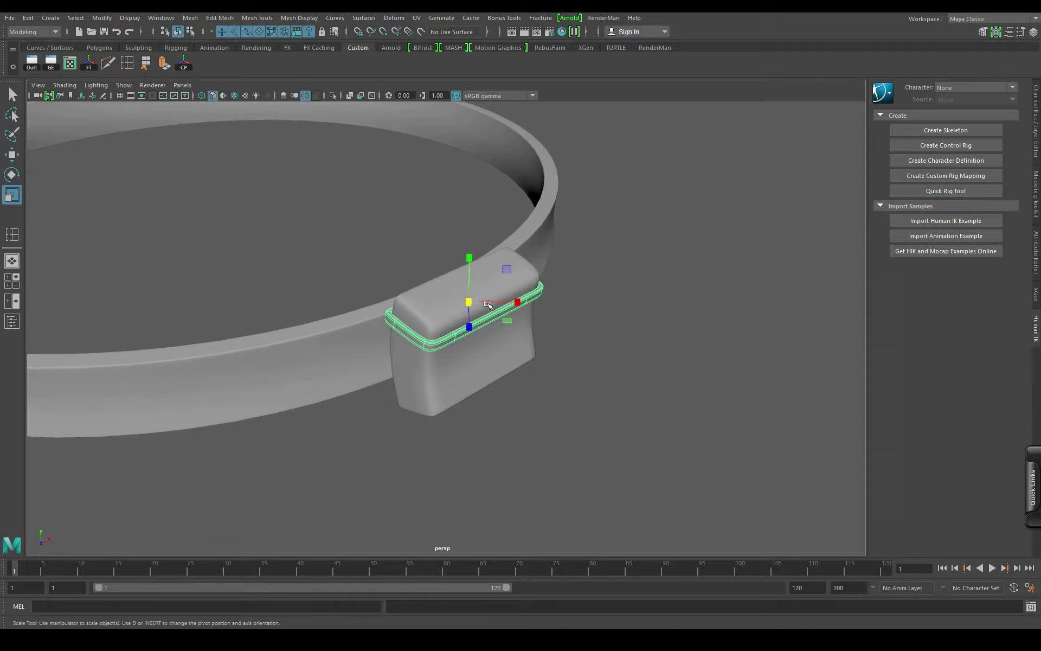
{"action": "scroll", "coordinate": [482, 317], "scroll_direction": "up", "scroll_amount": 1}
{"action": "scroll", "coordinate": [543, 330], "scroll_direction": "up", "scroll_amount": 2}
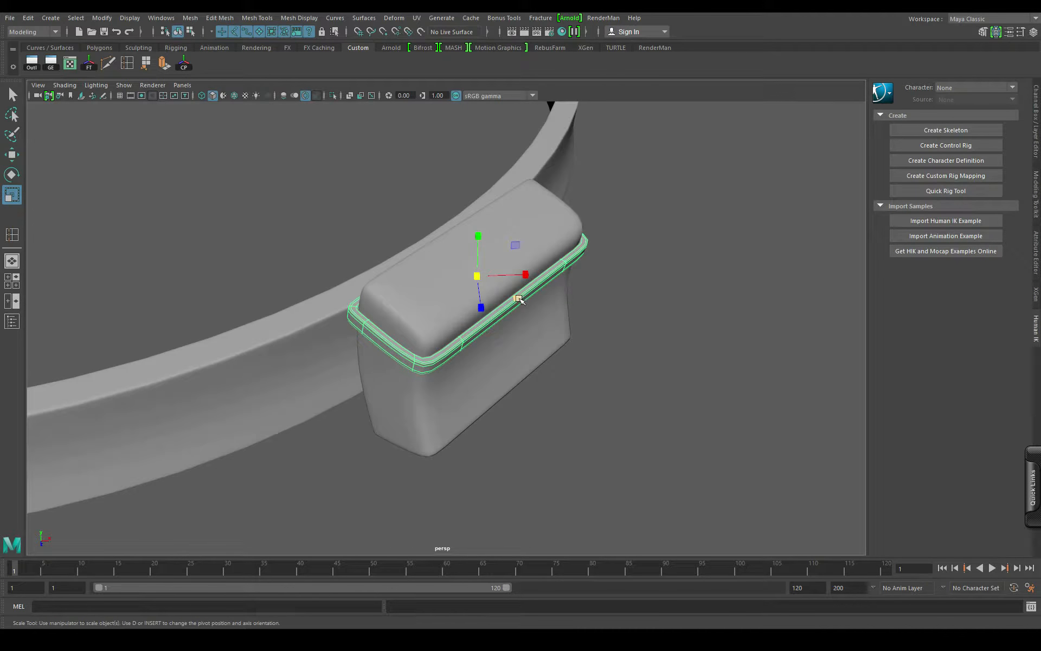
Step: Try scaling the band from its centred pivot, undo it, and try repositioning the pivot on the band's front edge
{"action": "left_click_drag", "start_coordinate": [518, 299], "coordinate": [433, 323]}
{"action": "key", "text": "ctrl+z"}
{"action": "key", "text": "d"}
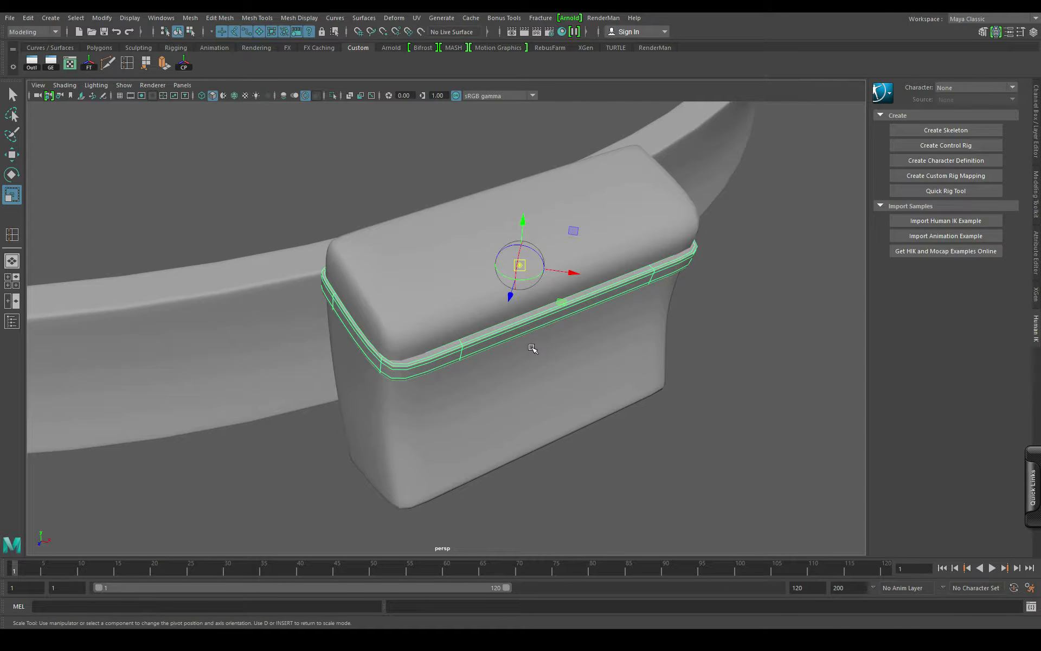
{"action": "left_click", "coordinate": [462, 355]}
{"action": "key", "text": "d"}
{"action": "mouse_move", "coordinate": [539, 360]}
{"action": "left_mouse_down", "text": "alt"}
{"action": "mouse_move", "coordinate": [548, 415]}
{"action": "mouse_move", "coordinate": [532, 374]}
{"action": "mouse_move", "coordinate": [516, 374]}
{"action": "mouse_move", "coordinate": [623, 363]}
{"action": "mouse_move", "coordinate": [516, 371]}
{"action": "mouse_move", "coordinate": [588, 376]}
{"action": "mouse_move", "coordinate": [532, 375]}
{"action": "mouse_move", "coordinate": [541, 382]}
{"action": "left_mouse_up", "text": "alt"}
{"action": "key", "text": "ctrl+z"}
Step: Deselect the band and examine its fit around the block from several angles and distances
{"action": "key", "text": "w"}
{"action": "right_click_drag", "start_coordinate": [648, 347], "coordinate": [573, 346], "text": "alt"}
{"action": "left_click_drag", "start_coordinate": [574, 346], "coordinate": [486, 354], "text": "alt"}
{"action": "right_click_drag", "start_coordinate": [486, 354], "coordinate": [529, 401], "text": "alt"}
{"action": "middle_click_drag", "start_coordinate": [583, 404], "coordinate": [442, 392], "text": "alt"}
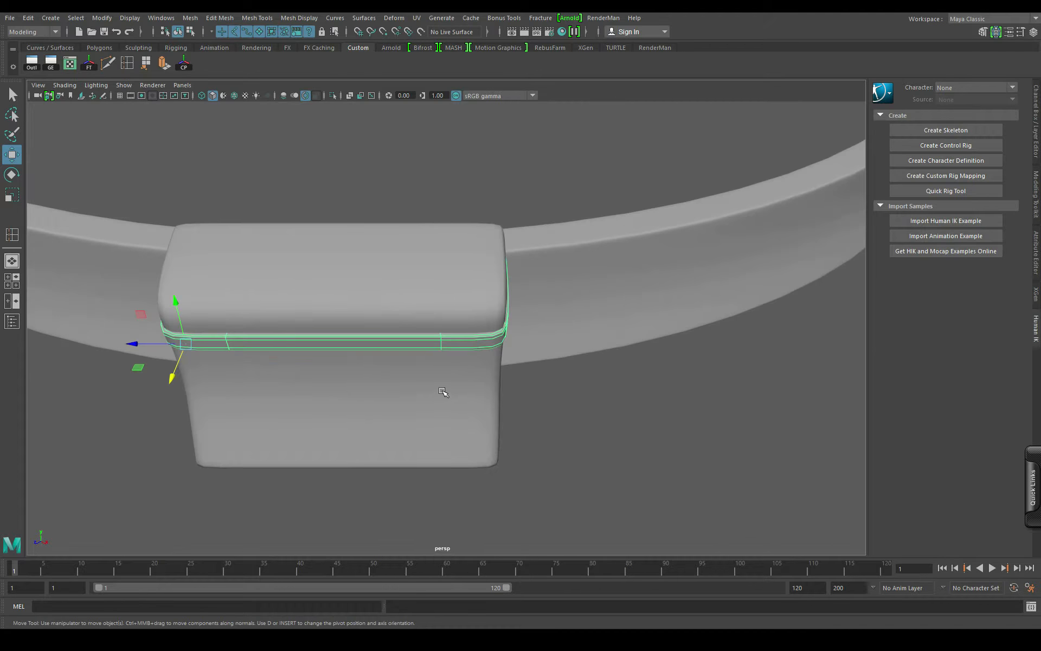
{"action": "right_click_drag", "start_coordinate": [441, 393], "coordinate": [482, 409], "text": "alt"}
{"action": "left_click_drag", "start_coordinate": [483, 409], "coordinate": [440, 402], "text": "alt"}
{"action": "left_click_drag", "start_coordinate": [653, 454], "coordinate": [697, 446], "text": "alt"}
{"action": "left_click", "coordinate": [707, 477]}
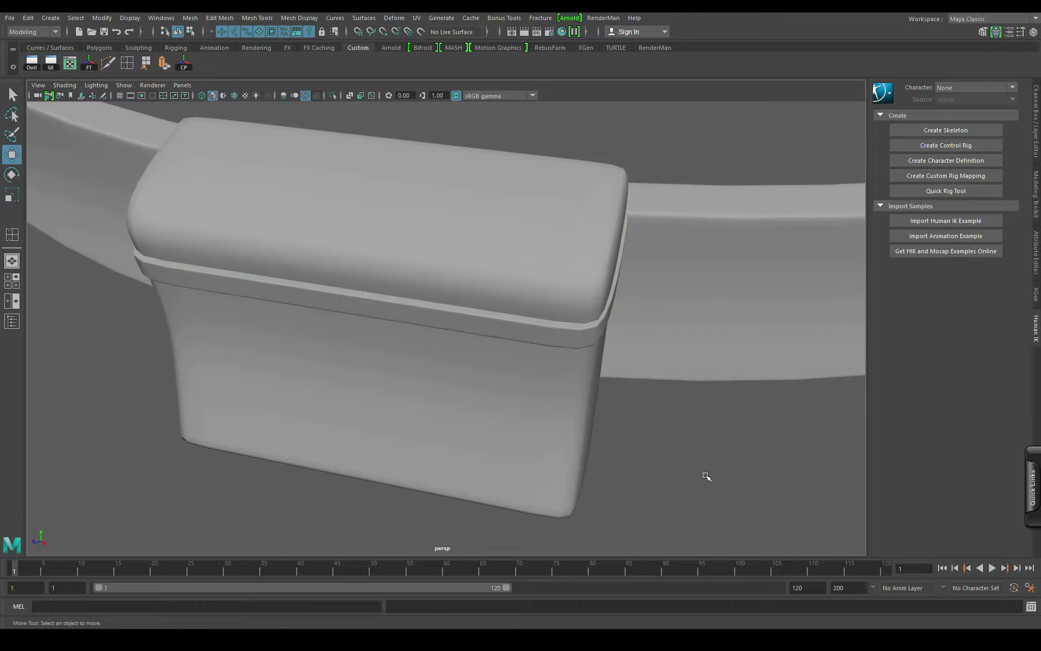
{"action": "right_click_drag", "start_coordinate": [707, 477], "coordinate": [407, 437], "text": "alt"}
{"action": "left_click_drag", "start_coordinate": [407, 437], "coordinate": [494, 410], "text": "alt"}
{"action": "right_click_drag", "start_coordinate": [494, 411], "coordinate": [418, 425], "text": "alt"}
{"action": "left_click_drag", "start_coordinate": [418, 425], "coordinate": [351, 425], "text": "alt"}
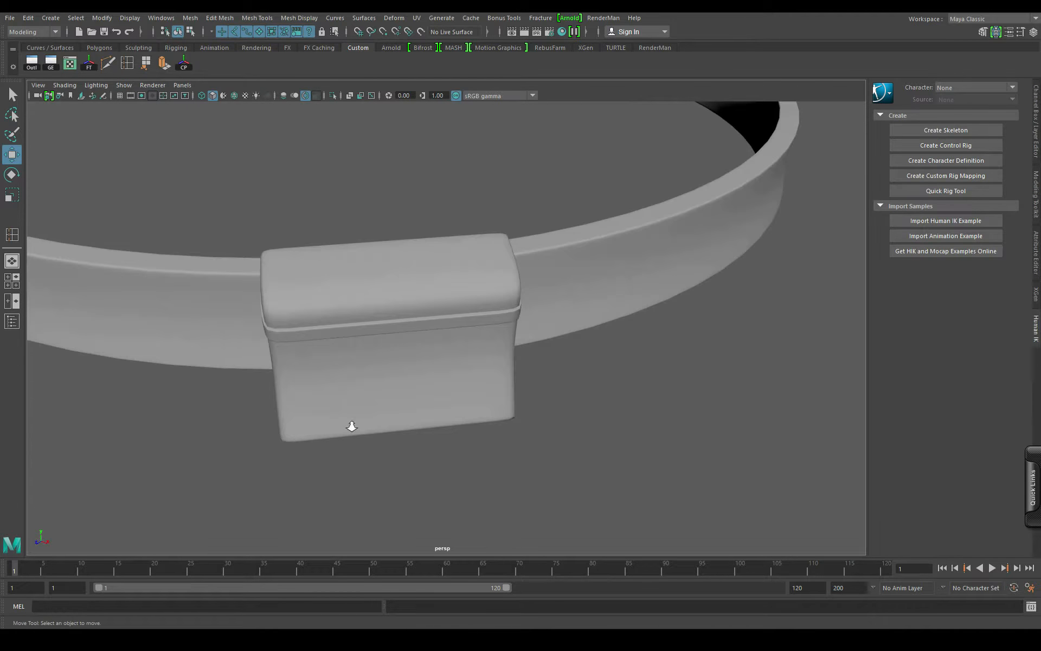
{"action": "right_click_drag", "start_coordinate": [351, 425], "coordinate": [490, 367], "text": "alt"}
Step: Select the block and pick the three middle faces down its narrow end, below the band
{"action": "left_click", "coordinate": [441, 361]}
{"action": "left_click_drag", "start_coordinate": [441, 360], "coordinate": [467, 383], "text": "alt"}
{"action": "right_click_drag", "start_coordinate": [467, 383], "coordinate": [510, 400], "text": "alt"}
{"action": "left_click_drag", "start_coordinate": [510, 400], "coordinate": [425, 398], "text": "alt"}
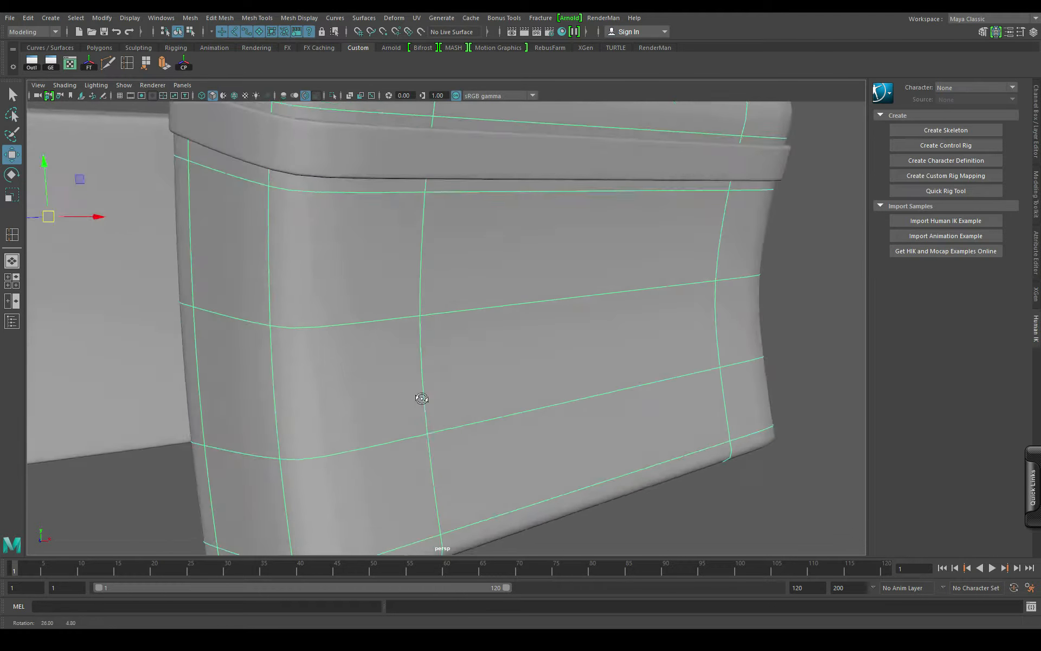
{"action": "right_click_drag", "start_coordinate": [520, 415], "coordinate": [430, 416], "text": "alt"}
{"action": "left_click_drag", "start_coordinate": [430, 415], "coordinate": [417, 416], "text": "alt"}
{"action": "right_click_drag", "start_coordinate": [450, 378], "coordinate": [473, 376], "text": "alt"}
{"action": "left_click_drag", "start_coordinate": [472, 376], "coordinate": [363, 321], "text": "alt"}
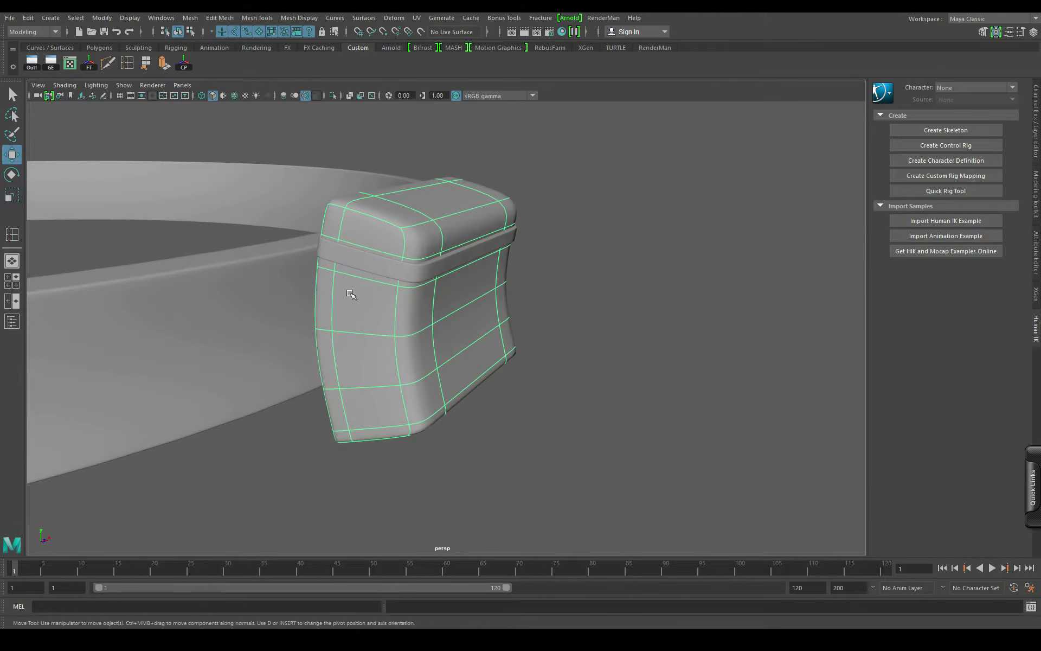
{"action": "right_click_drag", "start_coordinate": [361, 320], "coordinate": [360, 349]}
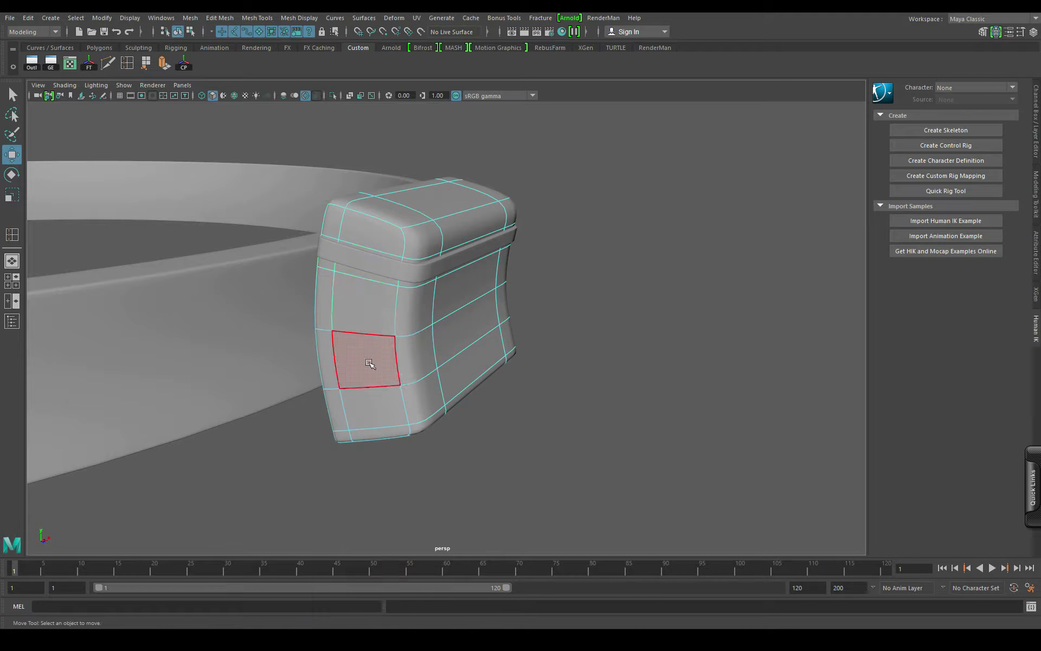
{"action": "left_click", "coordinate": [353, 309]}
{"action": "left_click", "coordinate": [358, 371], "text": "shift"}
{"action": "left_click", "coordinate": [370, 412], "text": "shift"}
{"action": "left_click_drag", "start_coordinate": [423, 437], "coordinate": [408, 349], "text": "alt"}
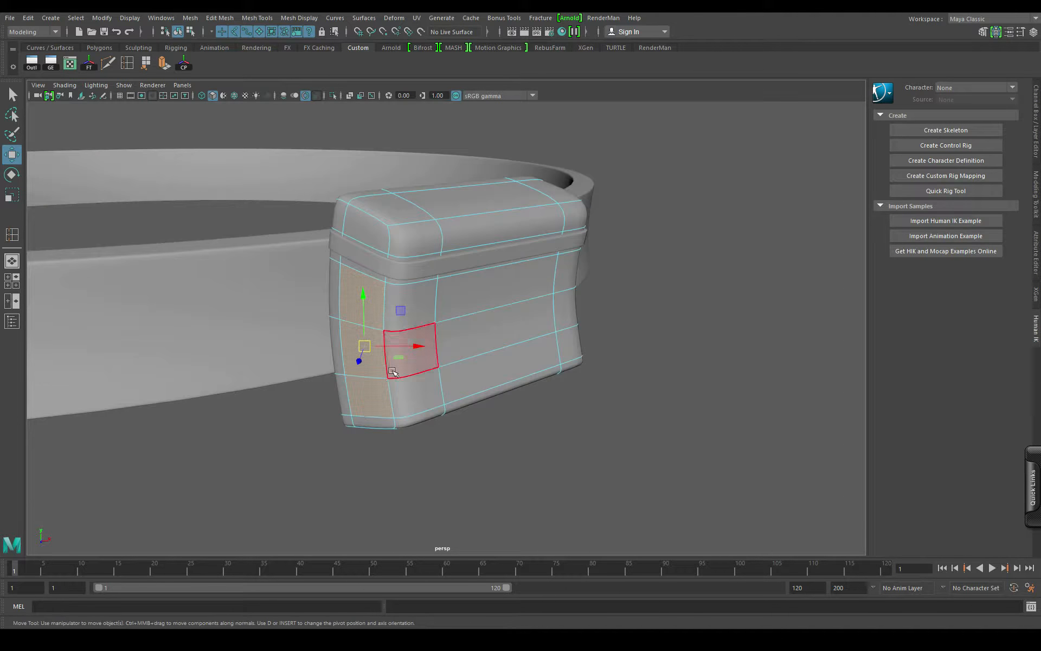
Step: Duplicate the selected end faces as a separate piece, turn on its smooth preview and centre its pivot
{"action": "left_click", "coordinate": [218, 18]}
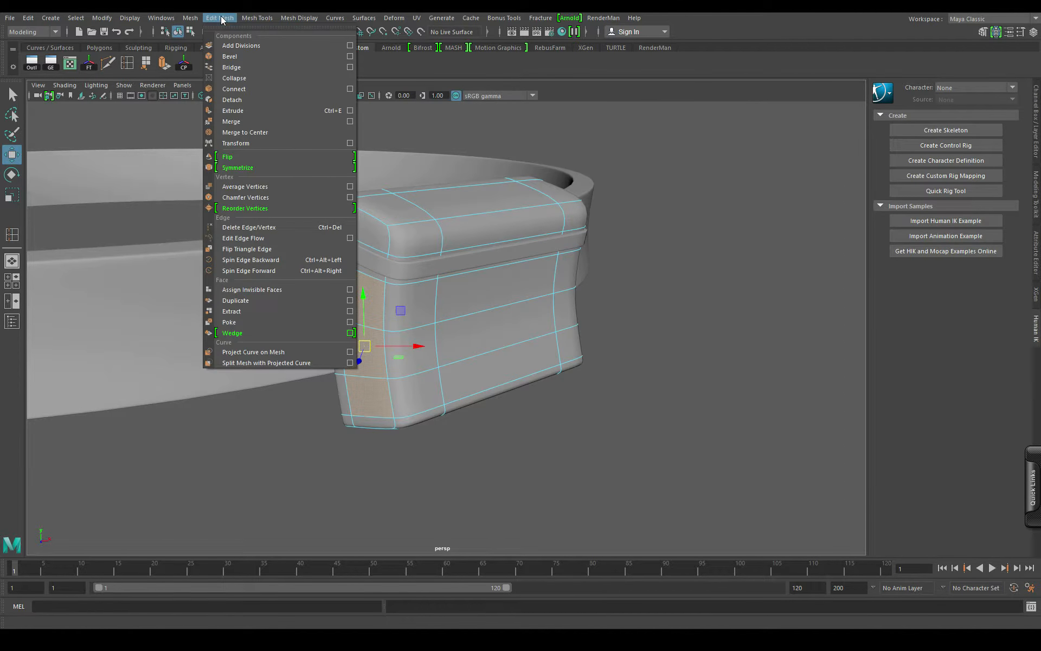
{"action": "left_click", "coordinate": [235, 299]}
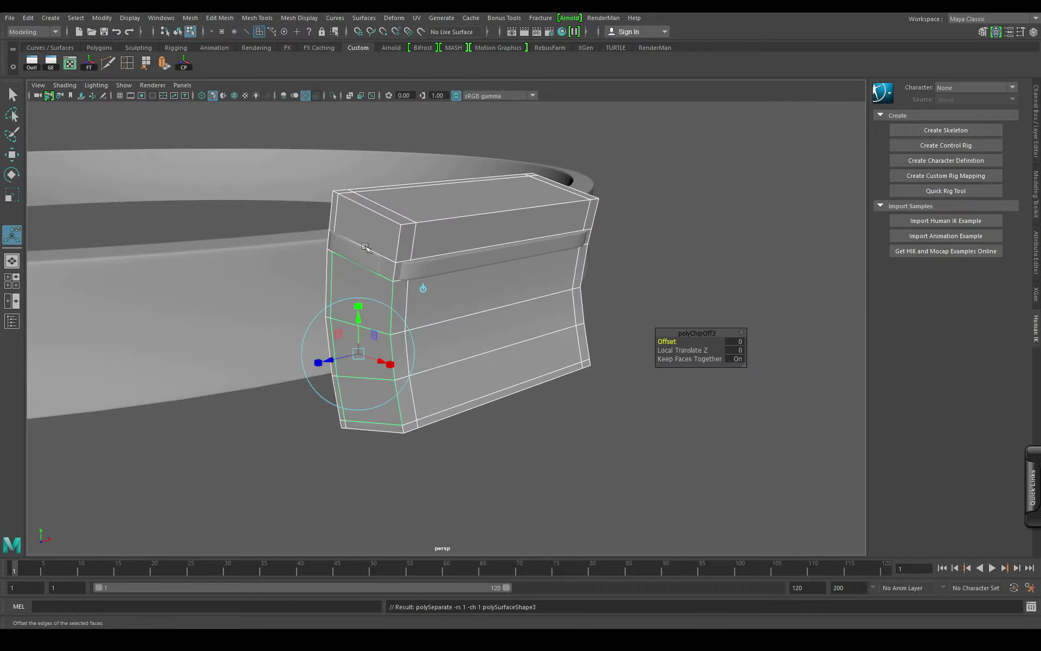
{"action": "left_click", "coordinate": [12, 156]}
{"action": "key", "text": "3"}
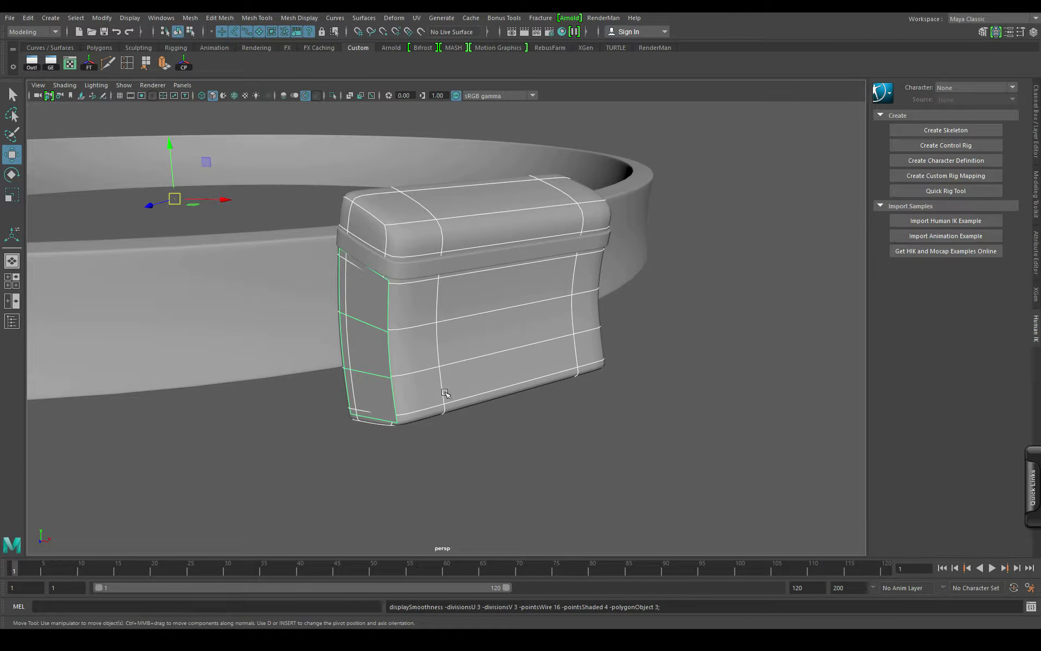
{"action": "scroll", "coordinate": [488, 339], "scroll_direction": "up", "scroll_amount": 5}
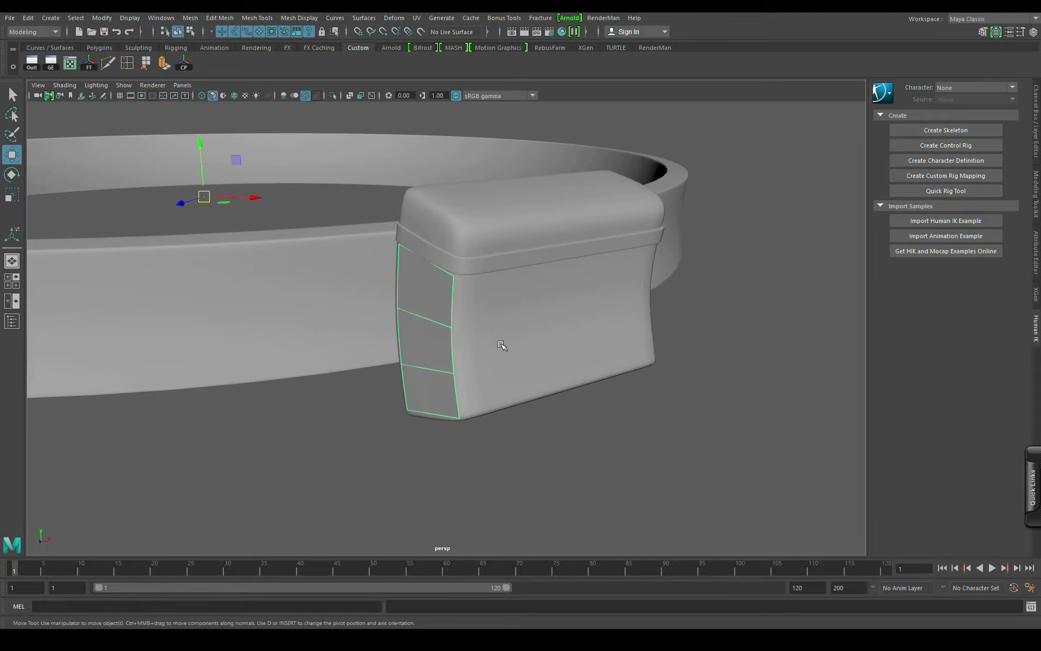
{"action": "left_click", "coordinate": [184, 64]}
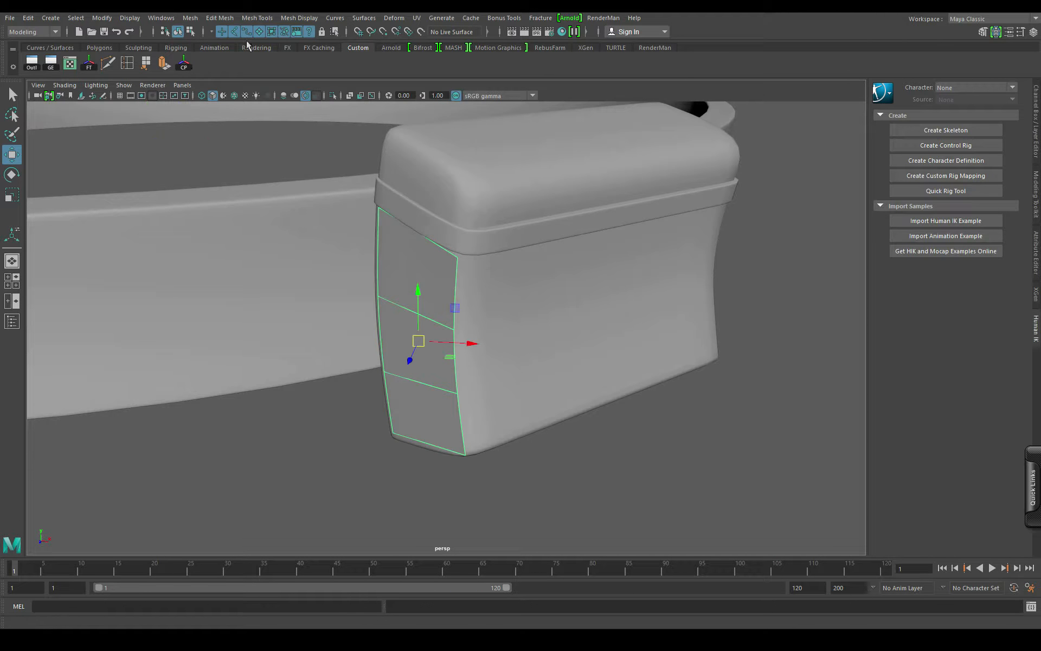
Step: Extrude the duplicated end faces outward with a Local Translate Z of about 0.047
{"action": "left_click", "coordinate": [165, 66]}
{"action": "left_click_drag", "start_coordinate": [514, 402], "coordinate": [456, 419], "text": "alt"}
{"action": "left_click_drag", "start_coordinate": [369, 354], "coordinate": [297, 371]}
{"action": "key", "text": "1"}
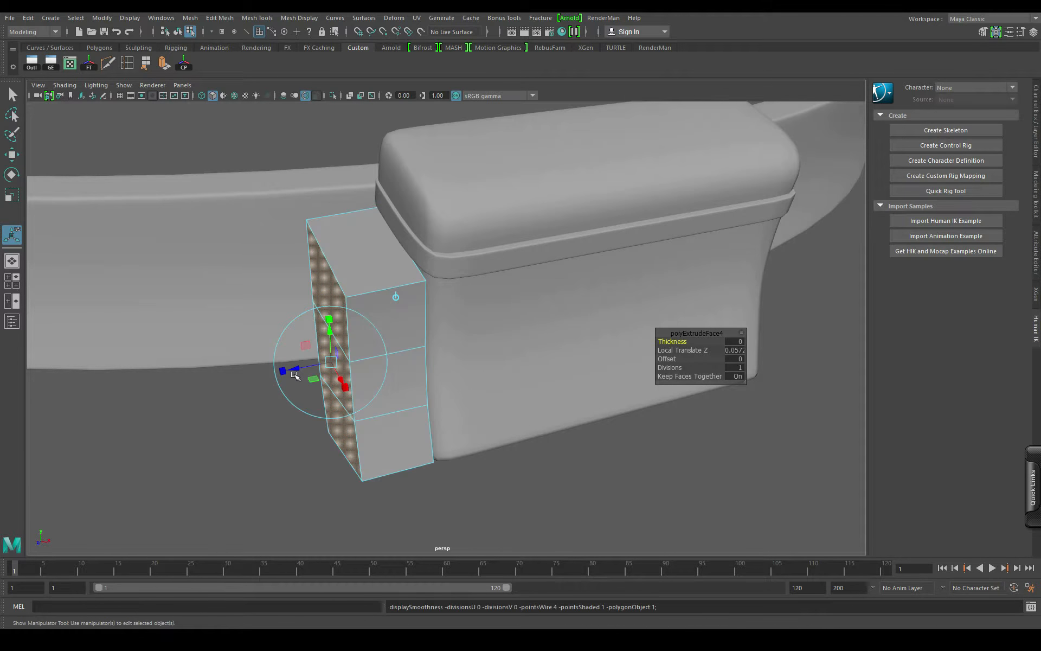
{"action": "right_click_drag", "start_coordinate": [423, 414], "coordinate": [365, 392], "text": "alt"}
{"action": "left_click_drag", "start_coordinate": [365, 392], "coordinate": [355, 348], "text": "alt"}
{"action": "left_click_drag", "start_coordinate": [433, 305], "coordinate": [453, 318], "text": "alt"}
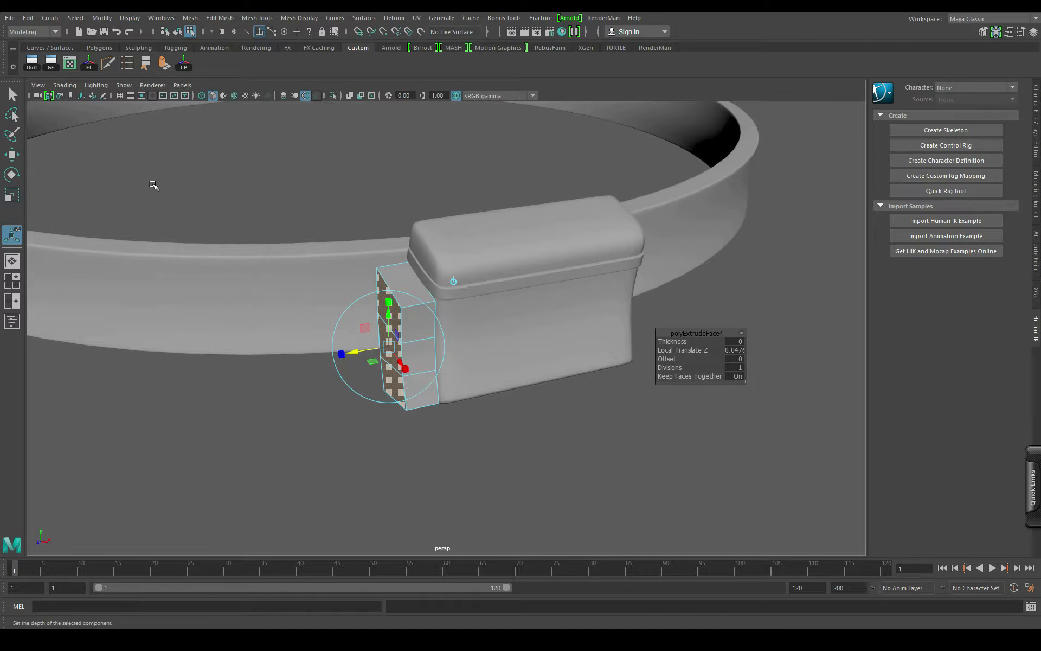
Step: Turn on the extruded end piece's smooth preview and insert an edge loop around its sides near the block
{"action": "key", "text": "3"}
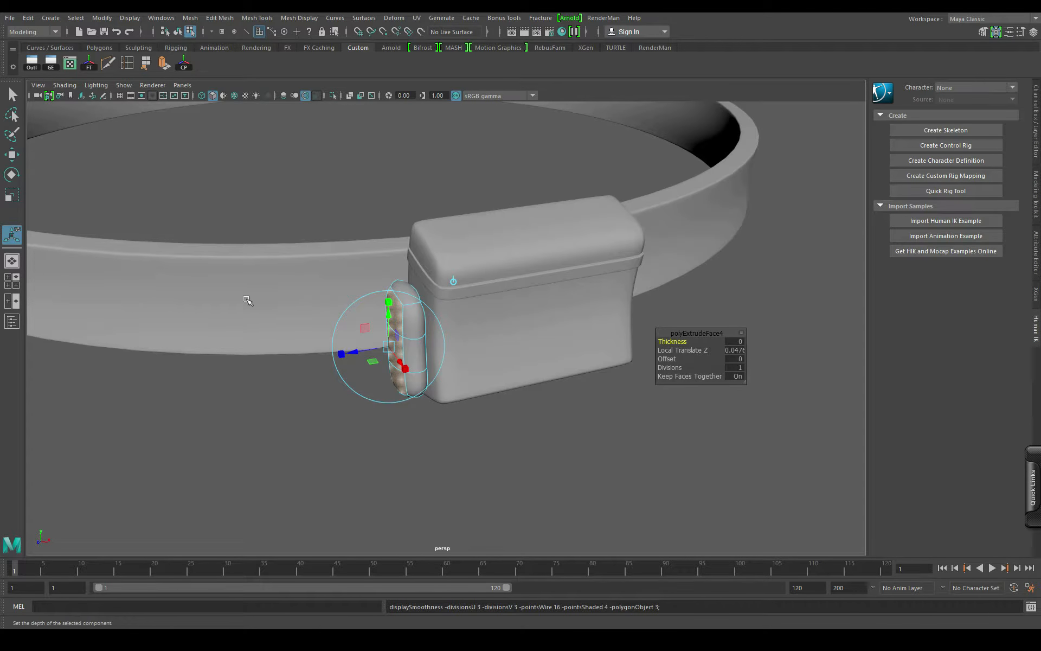
{"action": "left_click_drag", "start_coordinate": [248, 301], "coordinate": [39, 225], "text": "alt"}
{"action": "left_click", "coordinate": [111, 64]}
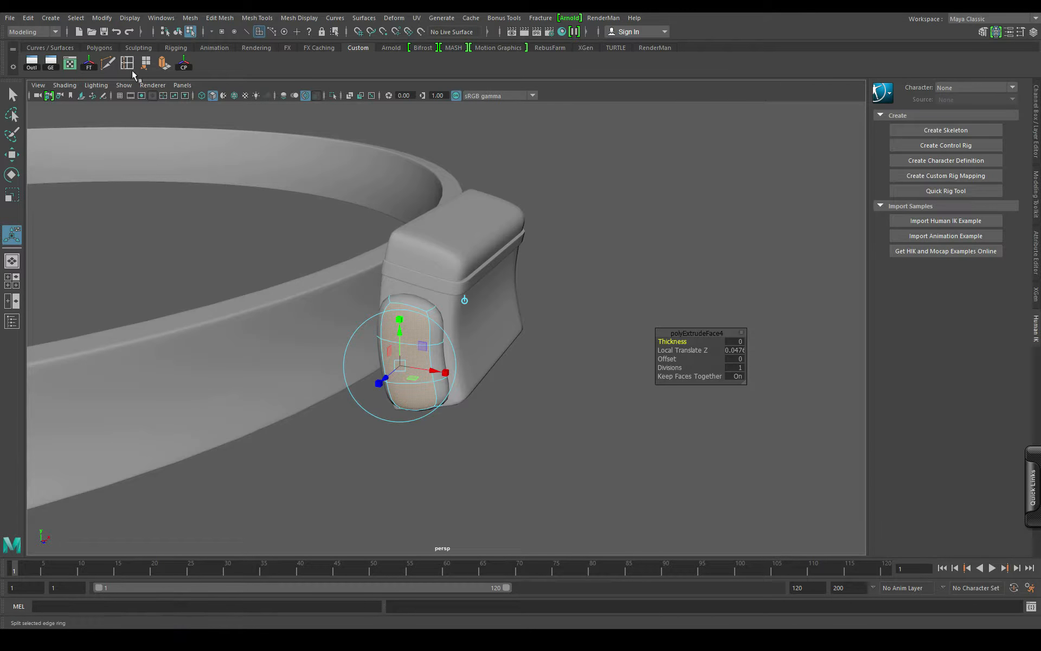
{"action": "key", "text": "f"}
{"action": "left_click_drag", "start_coordinate": [305, 256], "coordinate": [422, 265]}
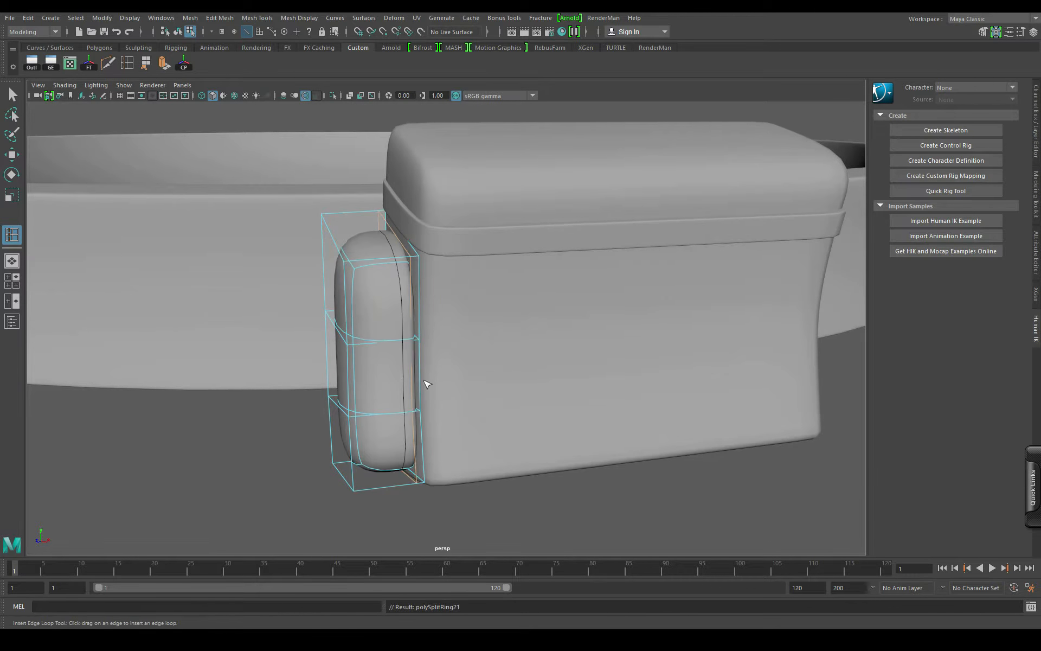
Step: Try inserting another edge loop on the end piece, and undo it
{"action": "left_click_drag", "start_coordinate": [425, 384], "coordinate": [380, 379], "text": "alt"}
{"action": "left_click_drag", "start_coordinate": [353, 258], "coordinate": [354, 259]}
{"action": "key", "text": "ctrl+z"}
{"action": "key", "text": "ctrl+z"}
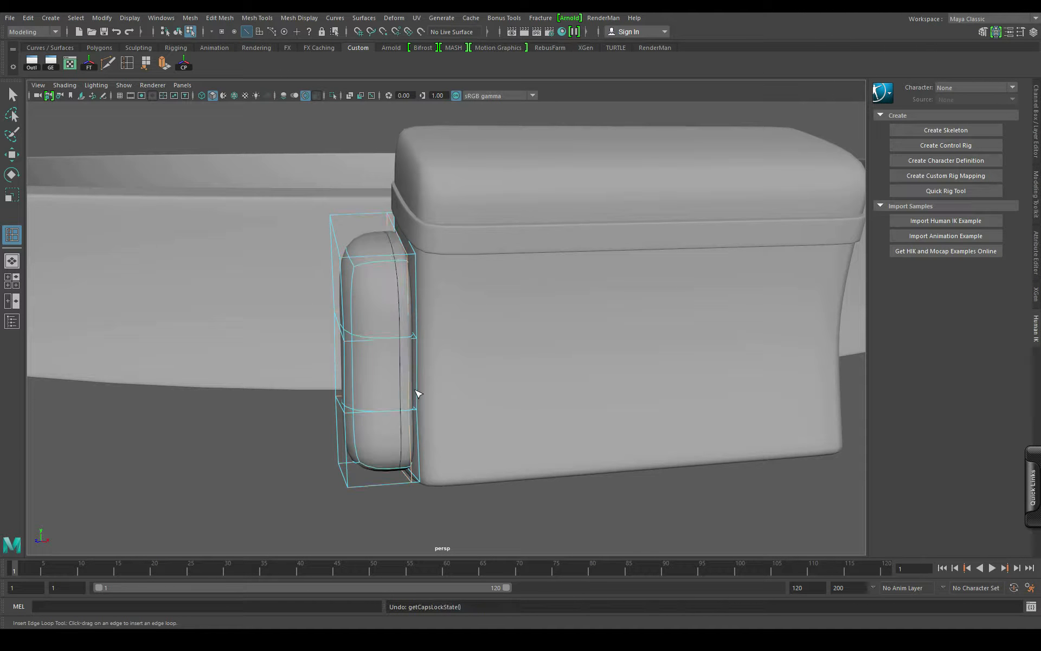
{"action": "key", "text": "ctrl+z"}
Step: Insert edge loops near the end piece's upper and lower ends and along its sides, keeping the smooth preview on
{"action": "left_click_drag", "start_coordinate": [390, 323], "coordinate": [404, 313], "text": "alt"}
{"action": "left_click_drag", "start_coordinate": [399, 266], "coordinate": [450, 287], "text": "alt"}
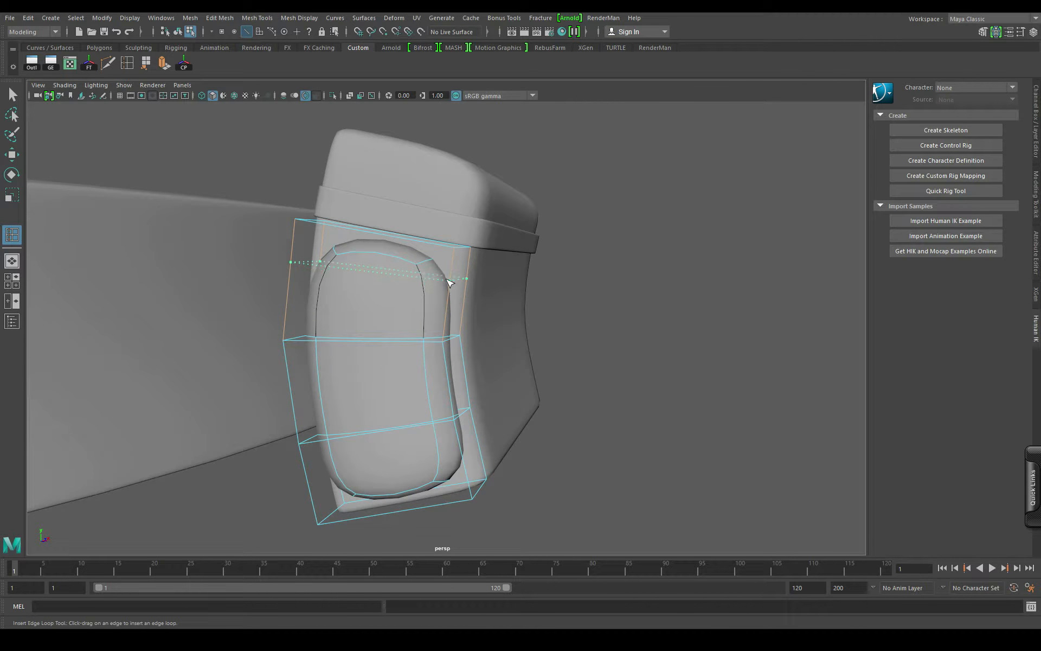
{"action": "left_click_drag", "start_coordinate": [458, 399], "coordinate": [434, 325], "text": "alt"}
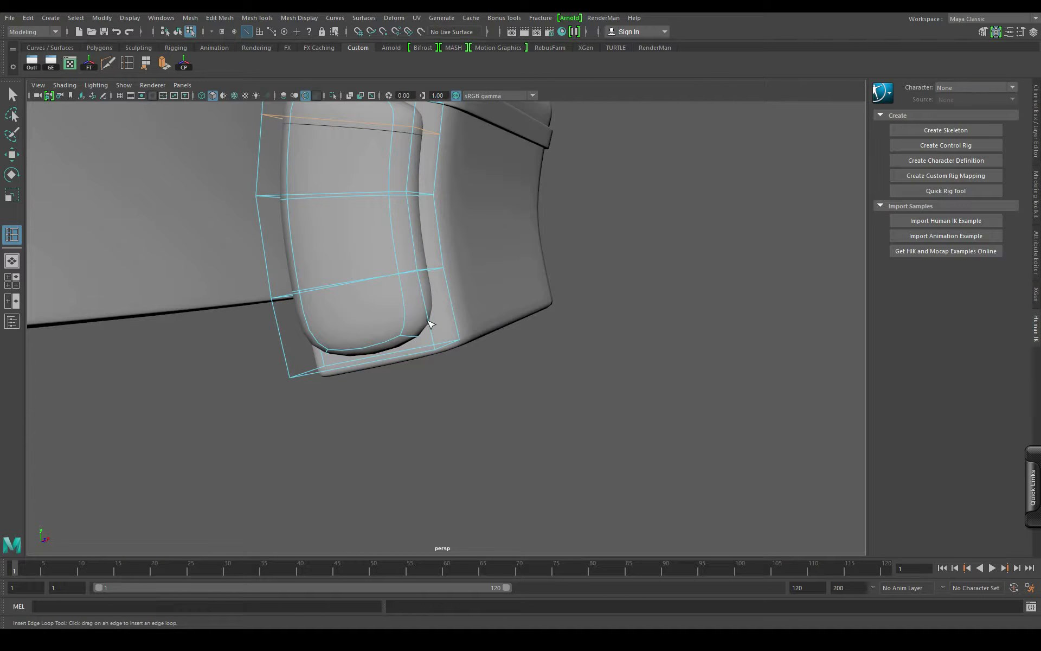
{"action": "left_click", "coordinate": [426, 305]}
{"action": "left_click_drag", "start_coordinate": [532, 367], "coordinate": [426, 372], "text": "alt"}
{"action": "middle_click_drag", "start_coordinate": [426, 372], "coordinate": [435, 319], "text": "alt"}
{"action": "left_click_drag", "start_coordinate": [435, 319], "coordinate": [166, 249], "text": "alt"}
{"action": "left_click", "coordinate": [450, 306]}
{"action": "scroll", "coordinate": [477, 342], "scroll_direction": "up", "scroll_amount": 4}
{"action": "scroll", "coordinate": [458, 335], "scroll_direction": "down", "scroll_amount": 7}
{"action": "left_click", "coordinate": [12, 155]}
{"action": "key", "text": "3"}
{"action": "scroll", "coordinate": [414, 321], "scroll_direction": "up", "scroll_amount": 3}
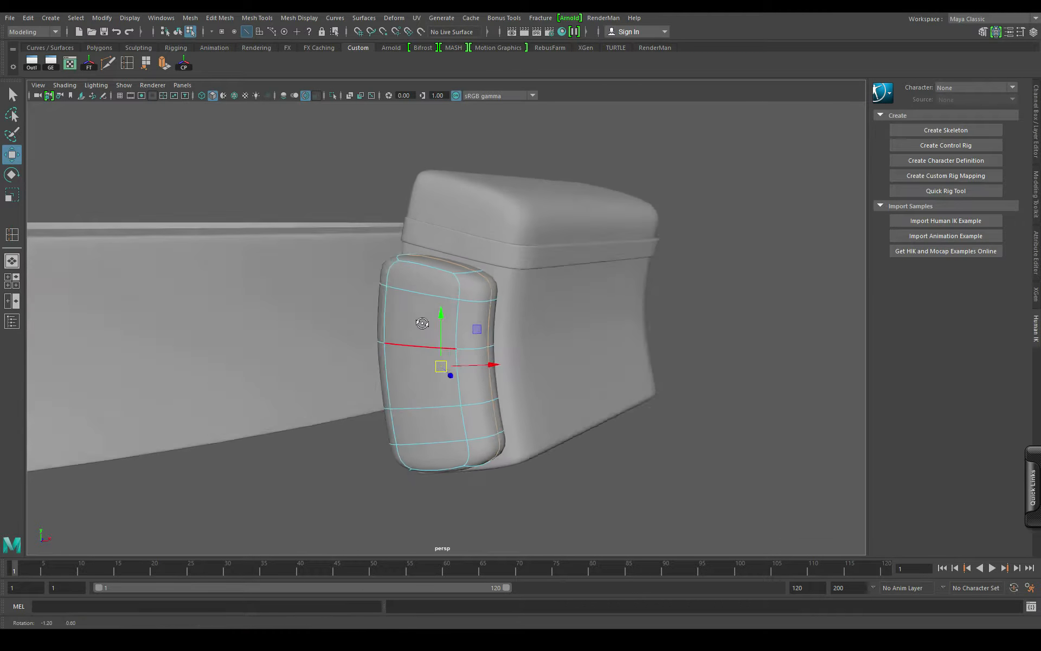
Step: Examine the smoothed end piece's rounded corners and edge flow from several angles
{"action": "left_click_drag", "start_coordinate": [414, 321], "coordinate": [495, 356], "text": "alt"}
{"action": "scroll", "coordinate": [445, 355], "scroll_direction": "up", "scroll_amount": 5}
{"action": "left_click_drag", "start_coordinate": [428, 351], "coordinate": [349, 358], "text": "alt"}
{"action": "scroll", "coordinate": [426, 358], "scroll_direction": "down", "scroll_amount": 6}
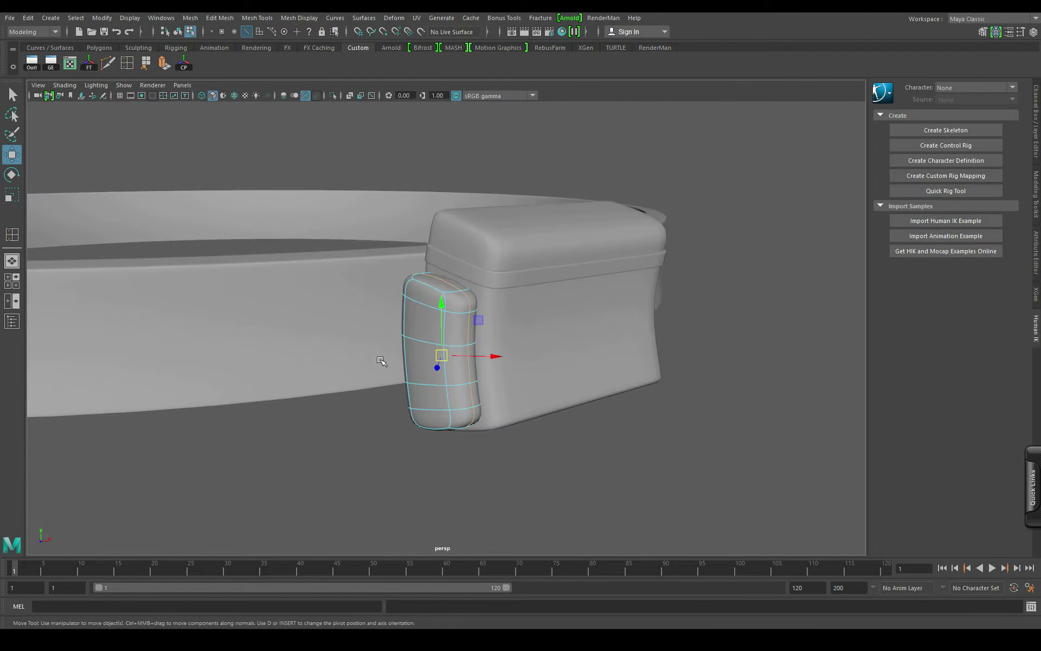
{"action": "scroll", "coordinate": [402, 354], "scroll_direction": "up", "scroll_amount": 3}
{"action": "left_click_drag", "start_coordinate": [433, 351], "coordinate": [430, 339], "text": "alt"}
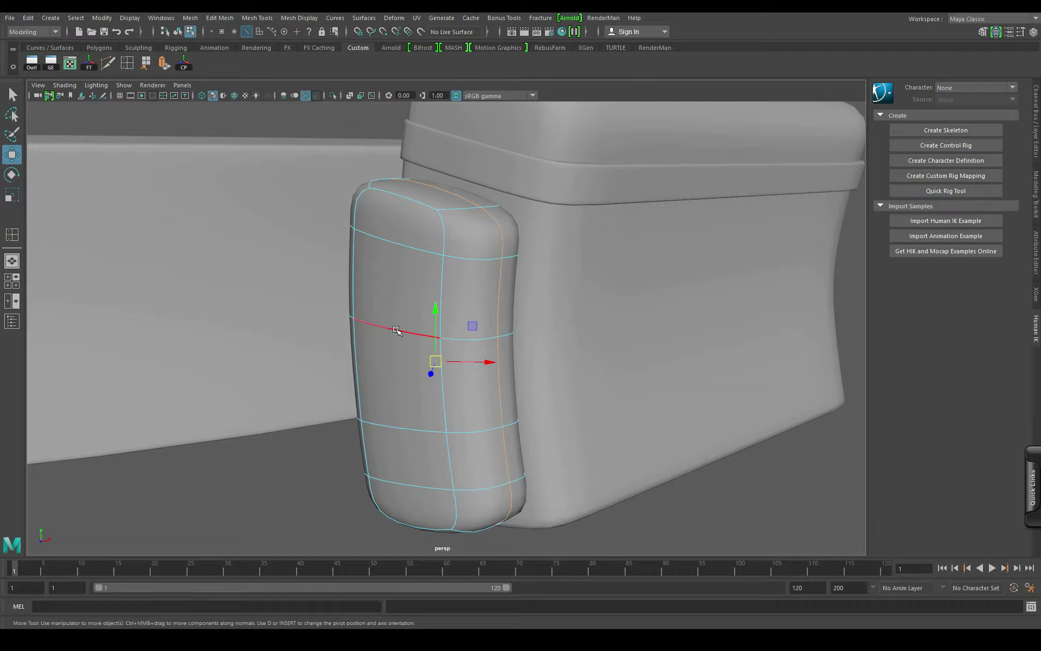
{"action": "right_click_drag", "start_coordinate": [550, 200], "coordinate": [469, 343], "text": "alt"}
{"action": "left_click_drag", "start_coordinate": [401, 324], "coordinate": [428, 328], "text": "alt"}
{"action": "scroll", "coordinate": [423, 293], "scroll_direction": "up", "scroll_amount": 8}
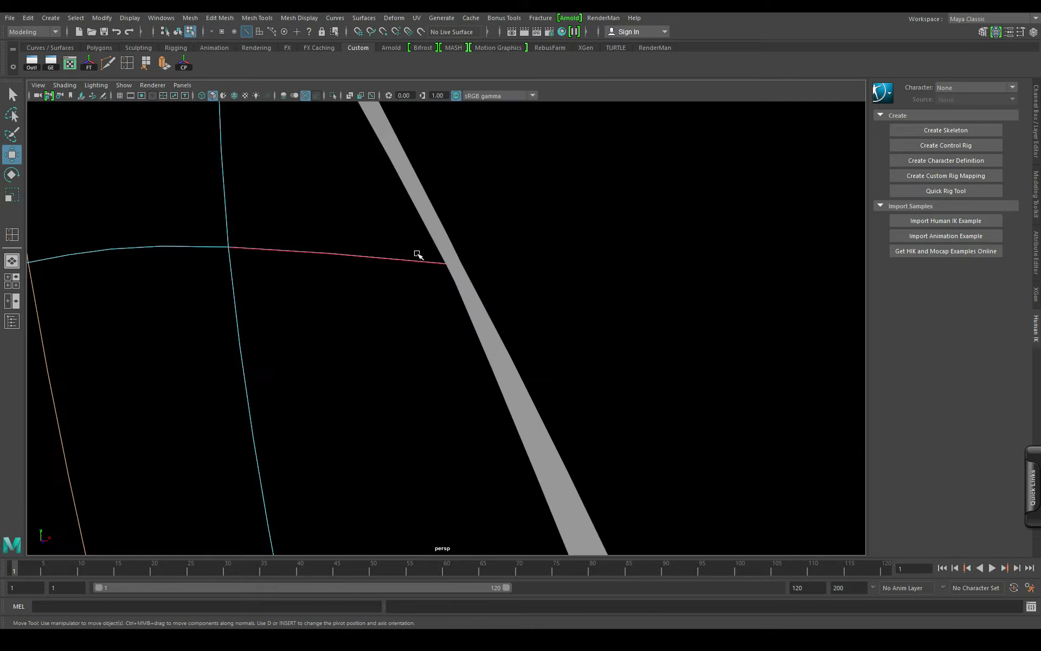
{"action": "scroll", "coordinate": [426, 258], "scroll_direction": "down", "scroll_amount": 6}
{"action": "left_click_drag", "start_coordinate": [411, 269], "coordinate": [425, 272], "text": "alt"}
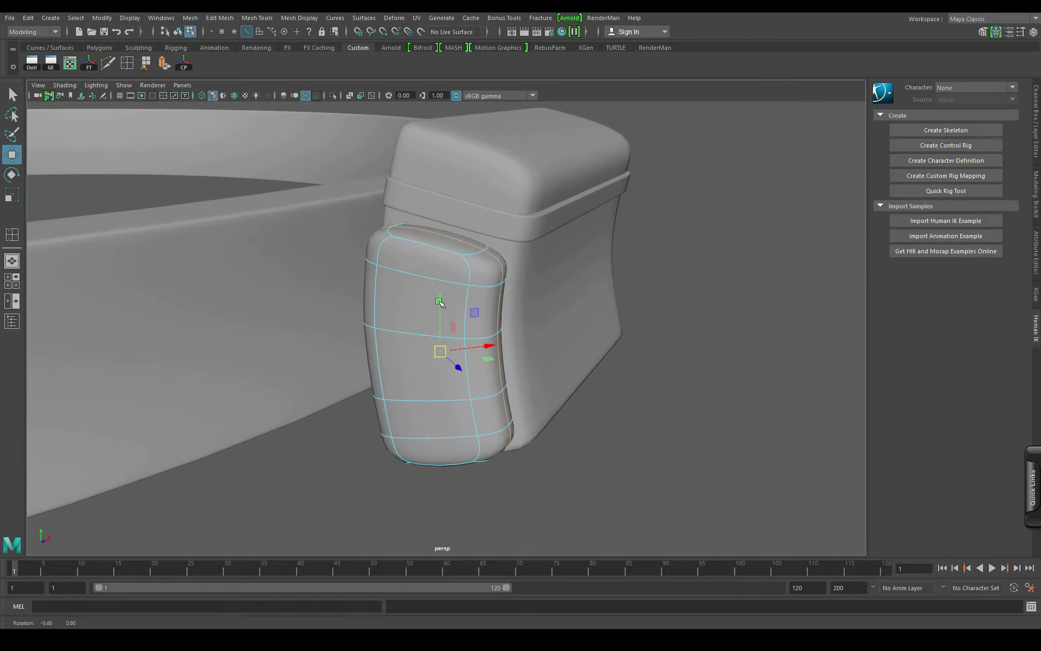
Step: Select the ring of faces around the end piece just below its rounded upper end
{"action": "right_click_drag", "start_coordinate": [413, 306], "coordinate": [408, 331]}
{"action": "double_click", "coordinate": [412, 301]}
{"action": "left_click_drag", "start_coordinate": [408, 363], "coordinate": [450, 367], "text": "alt"}
{"action": "scroll", "coordinate": [422, 304], "scroll_direction": "up", "scroll_amount": 4}
{"action": "middle_click_drag", "start_coordinate": [419, 287], "coordinate": [428, 317], "text": "alt"}
{"action": "left_click_drag", "start_coordinate": [418, 301], "coordinate": [413, 302], "text": "alt"}
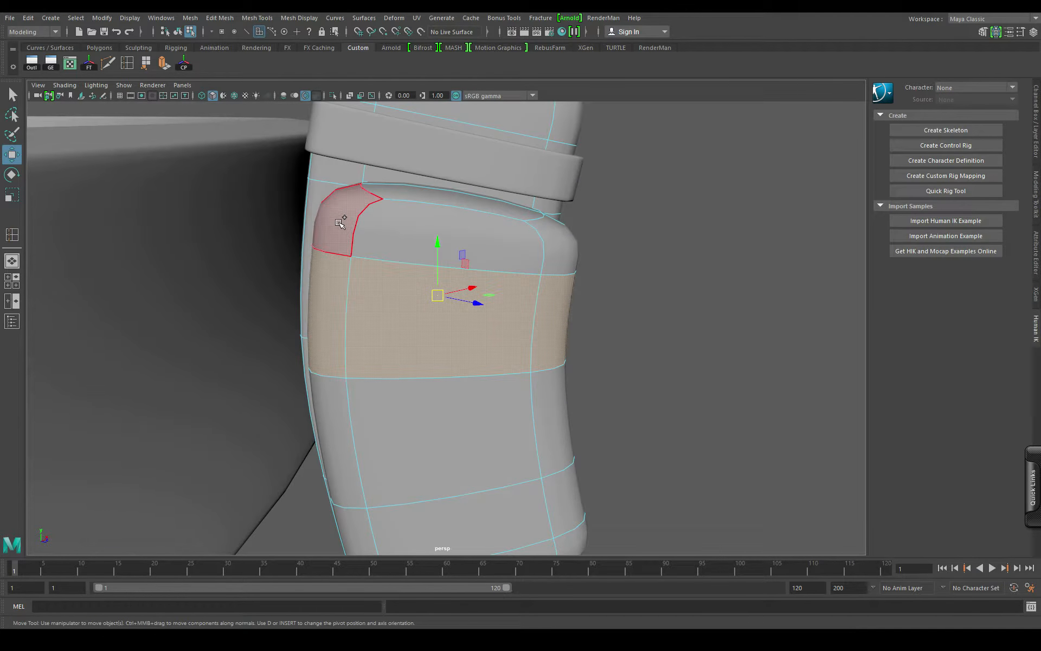
Step: Return to object selection, pick the end piece again and select the faces across its whole upper part
{"action": "scroll", "coordinate": [379, 249], "scroll_direction": "down", "scroll_amount": 10}
{"action": "left_click_drag", "start_coordinate": [586, 283], "coordinate": [542, 291], "text": "alt"}
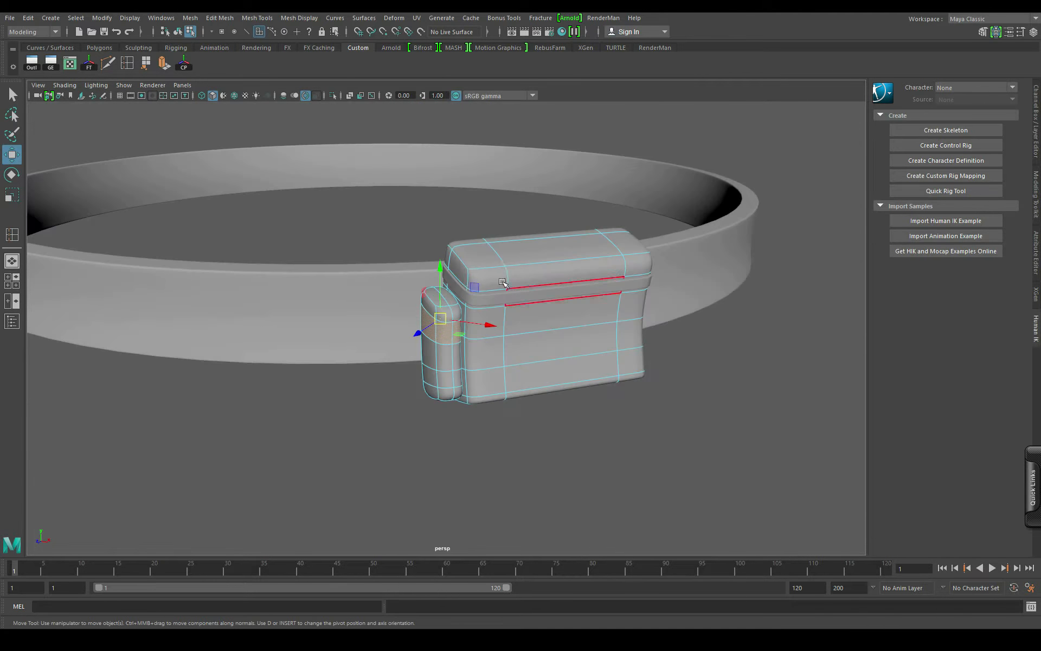
{"action": "left_click", "coordinate": [179, 34]}
{"action": "left_click", "coordinate": [367, 459]}
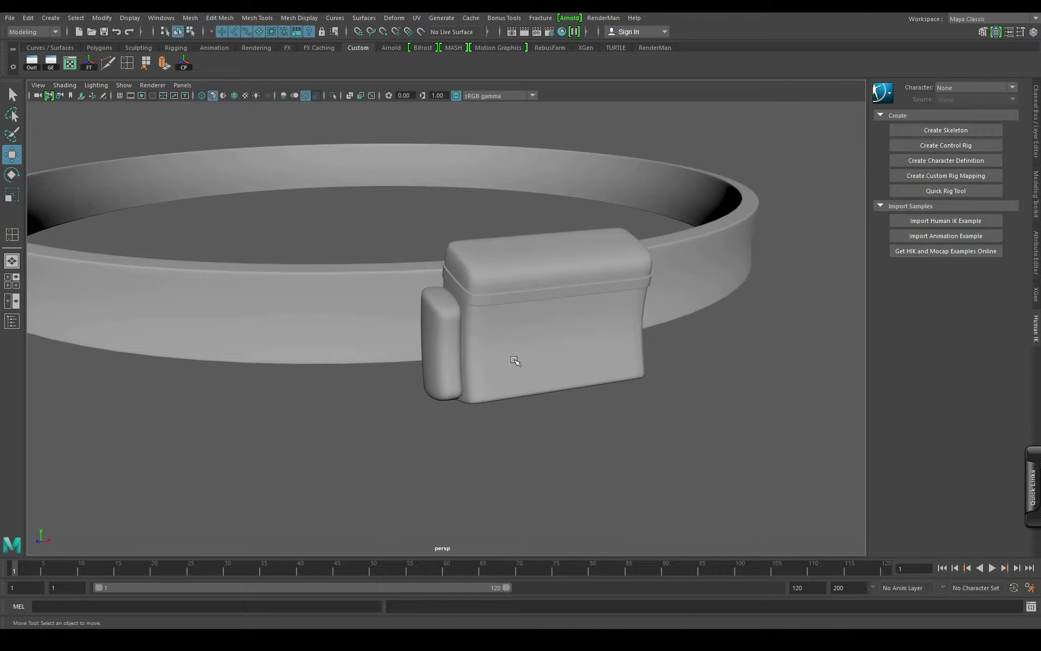
{"action": "left_click", "coordinate": [439, 336]}
{"action": "left_click", "coordinate": [448, 348]}
{"action": "key", "text": "f"}
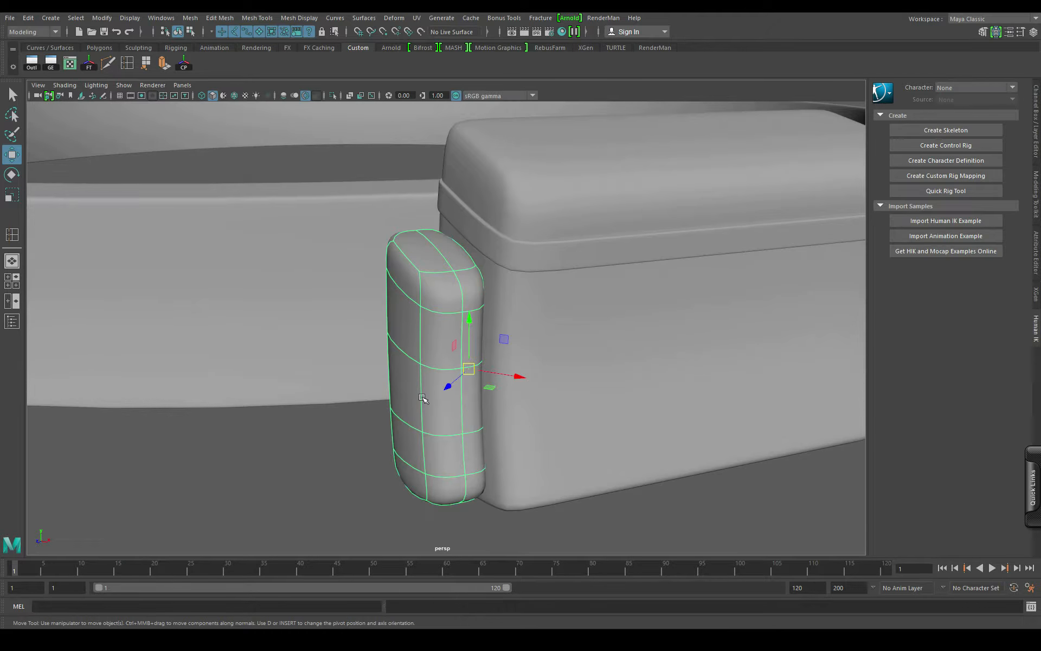
{"action": "right_click_drag", "start_coordinate": [419, 431], "coordinate": [418, 356]}
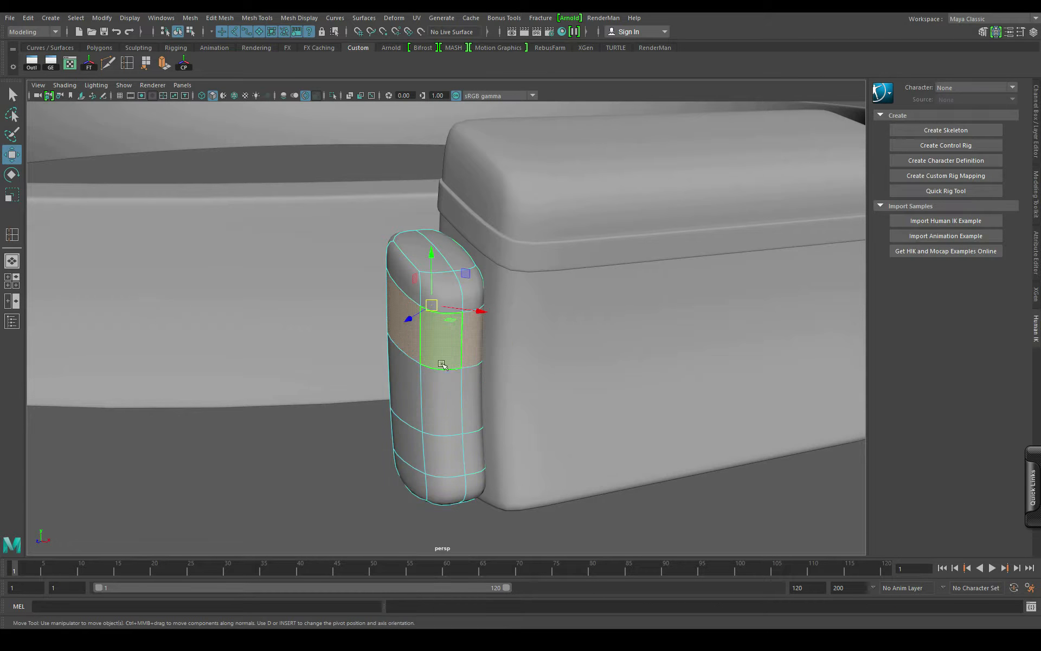
{"action": "left_click_drag", "start_coordinate": [459, 365], "coordinate": [454, 340], "text": "alt"}
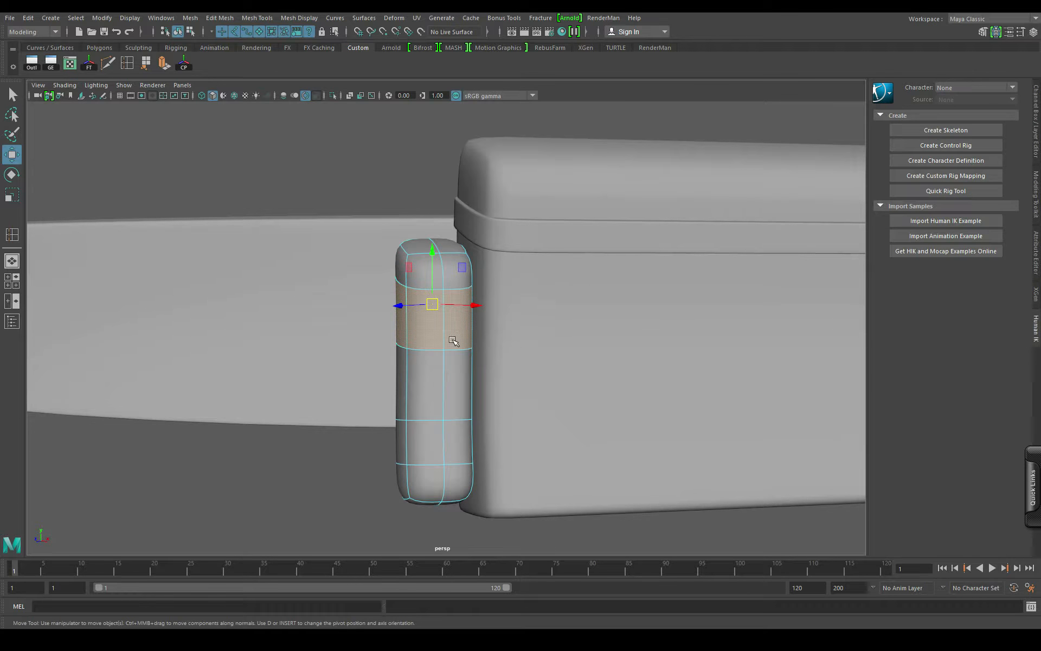
{"action": "left_click_drag", "start_coordinate": [316, 200], "coordinate": [555, 297]}
Step: Extrude the end piece's upper faces slightly outward to form a raised cap
{"action": "left_click_drag", "start_coordinate": [483, 425], "coordinate": [404, 456], "text": "alt"}
{"action": "key", "text": "ctrl+e"}
{"action": "left_click_drag", "start_coordinate": [349, 348], "coordinate": [344, 352]}
{"action": "left_click_drag", "start_coordinate": [463, 461], "coordinate": [528, 358], "text": "alt"}
Step: Insert an edge loop along the cap's lower seam on the unsmoothed end piece, and turn the smooth preview back on
{"action": "key", "text": "1"}
{"action": "left_click_drag", "start_coordinate": [383, 306], "coordinate": [310, 405], "text": "alt"}
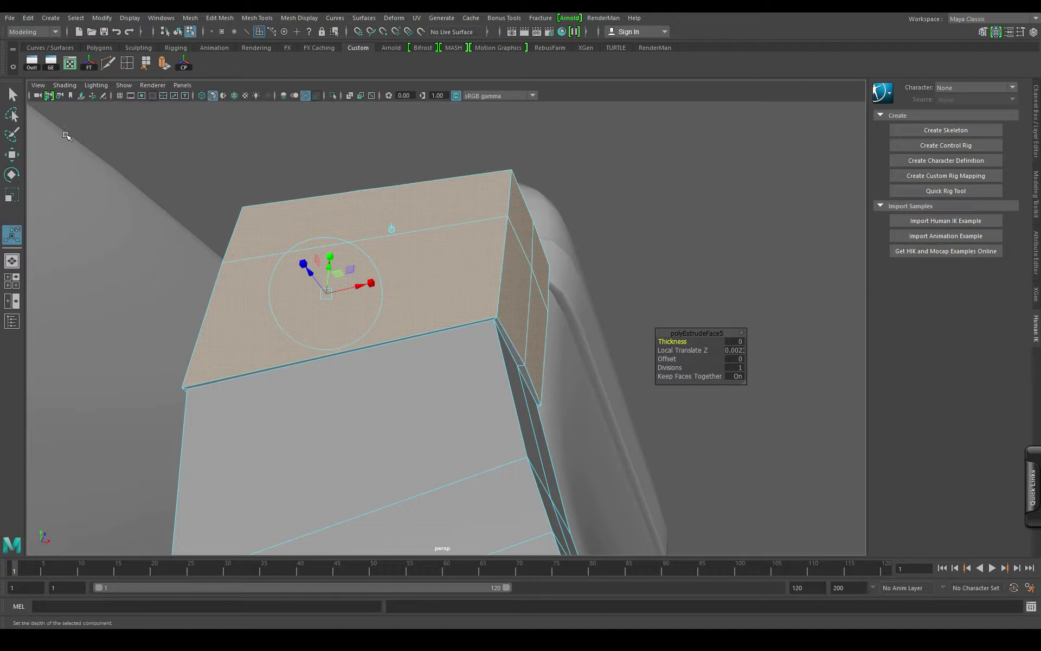
{"action": "left_click", "coordinate": [128, 64]}
{"action": "left_click_drag", "start_coordinate": [288, 146], "coordinate": [353, 432], "text": "alt"}
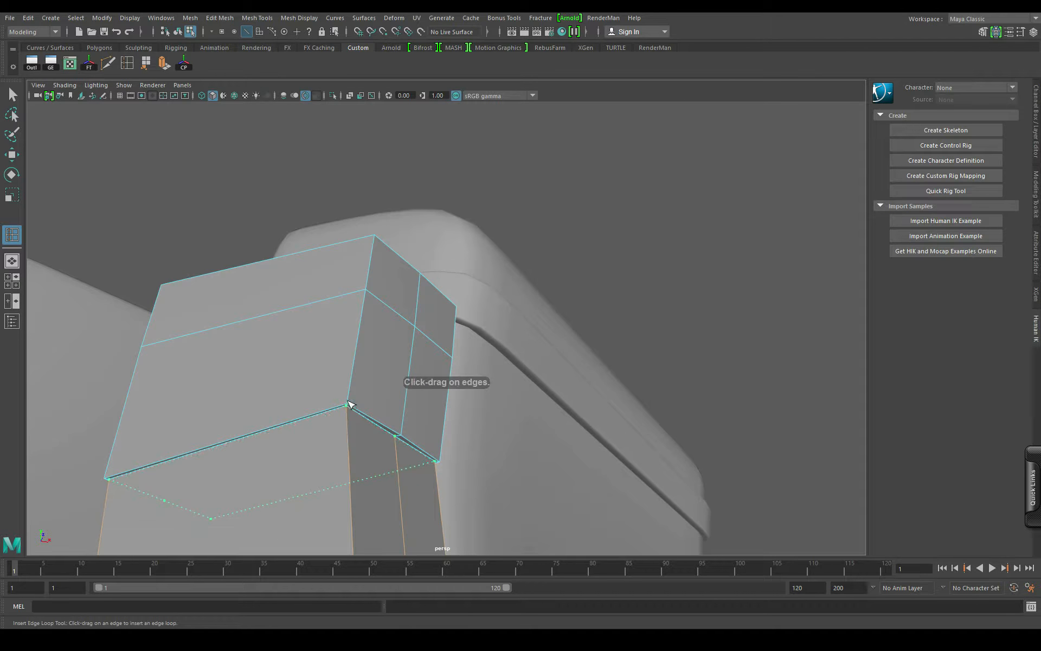
{"action": "left_click_drag", "start_coordinate": [384, 477], "coordinate": [400, 463], "text": "alt"}
{"action": "mouse_move", "coordinate": [399, 462]}
{"action": "right_mouse_down", "text": "alt"}
{"action": "mouse_move", "coordinate": [400, 442]}
{"action": "mouse_move", "coordinate": [416, 443]}
{"action": "mouse_move", "coordinate": [406, 452]}
{"action": "right_mouse_up", "text": "alt"}
{"action": "key", "text": "2"}
Step: Examine the smoothed end piece's raised cap and seam beside the block from several angles
{"action": "right_click_drag", "start_coordinate": [488, 360], "coordinate": [404, 369], "text": "alt"}
{"action": "mouse_move", "coordinate": [404, 368]}
{"action": "left_mouse_down", "text": "alt"}
{"action": "mouse_move", "coordinate": [402, 321]}
{"action": "mouse_move", "coordinate": [400, 375]}
{"action": "left_mouse_up", "text": "alt"}
{"action": "left_click", "coordinate": [181, 31]}
{"action": "left_click_drag", "start_coordinate": [404, 434], "coordinate": [480, 434], "text": "alt"}
{"action": "middle_click_drag", "start_coordinate": [480, 433], "coordinate": [498, 290], "text": "alt"}
{"action": "right_click_drag", "start_coordinate": [388, 310], "coordinate": [430, 308], "text": "alt"}
{"action": "left_click_drag", "start_coordinate": [430, 307], "coordinate": [459, 388], "text": "alt"}
{"action": "key", "text": "bracketleft"}
{"action": "key", "text": "bracketleft"}
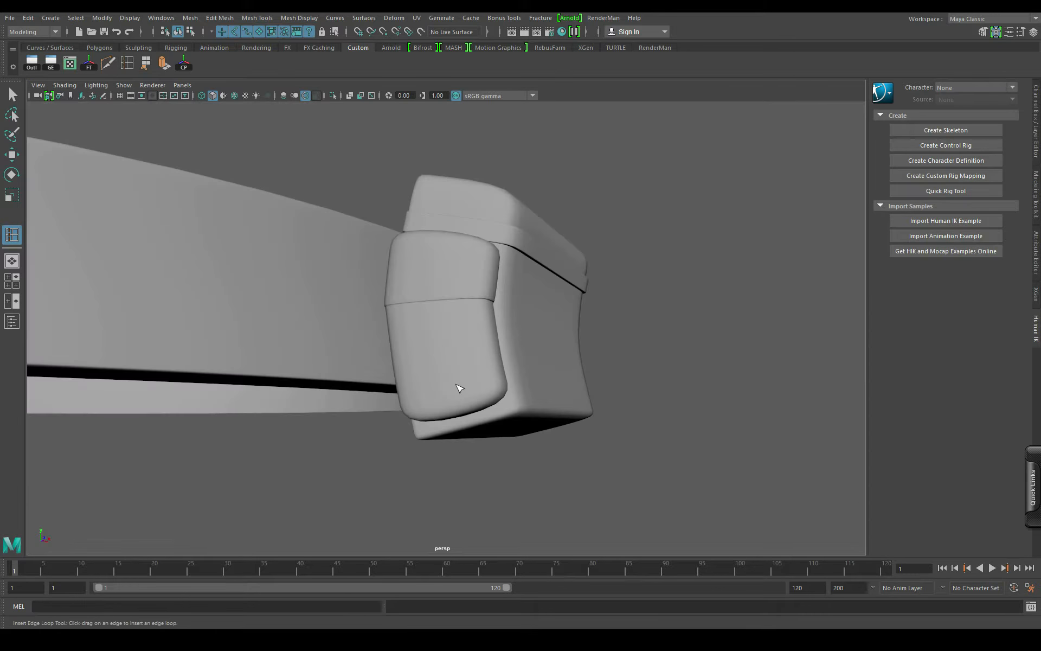
{"action": "left_click", "coordinate": [189, 34]}
{"action": "left_click", "coordinate": [178, 34]}
{"action": "left_click_drag", "start_coordinate": [545, 328], "coordinate": [510, 382], "text": "alt"}
{"action": "left_click_drag", "start_coordinate": [502, 341], "coordinate": [518, 347], "text": "alt"}
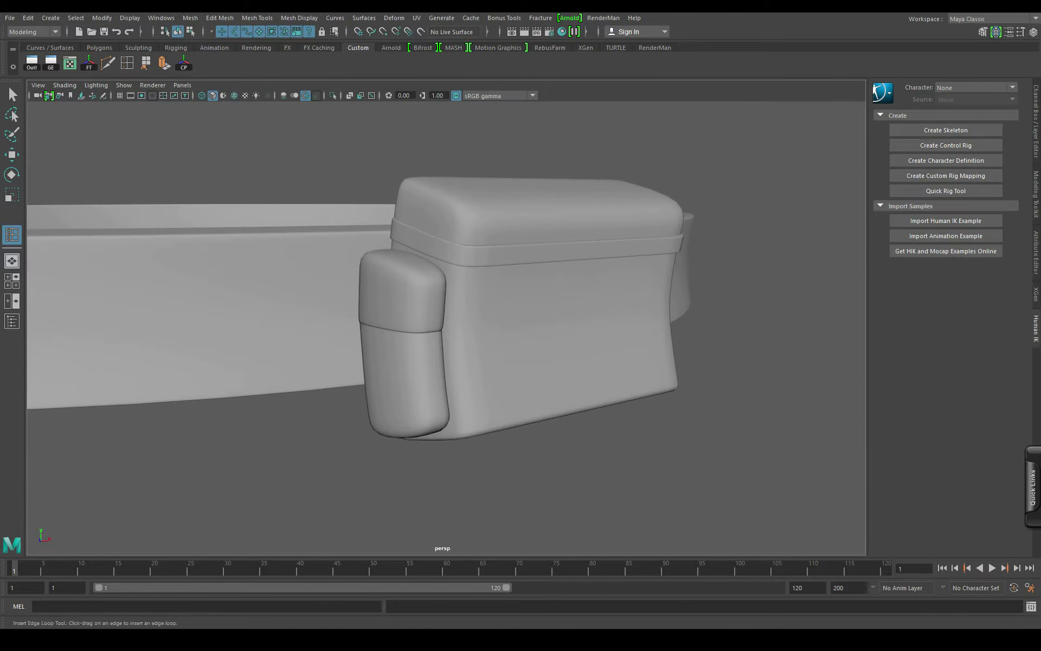
Step: Duplicate the horizontal face loop around the block's lower middle as a separate strip
{"action": "left_click", "coordinate": [12, 155]}
{"action": "left_click", "coordinate": [528, 356]}
{"action": "right_click_drag", "start_coordinate": [521, 327], "coordinate": [525, 358]}
{"action": "left_click", "coordinate": [456, 353]}
{"action": "left_click", "coordinate": [590, 338], "text": "shift"}
{"action": "left_click_drag", "start_coordinate": [591, 338], "coordinate": [542, 358], "text": "alt"}
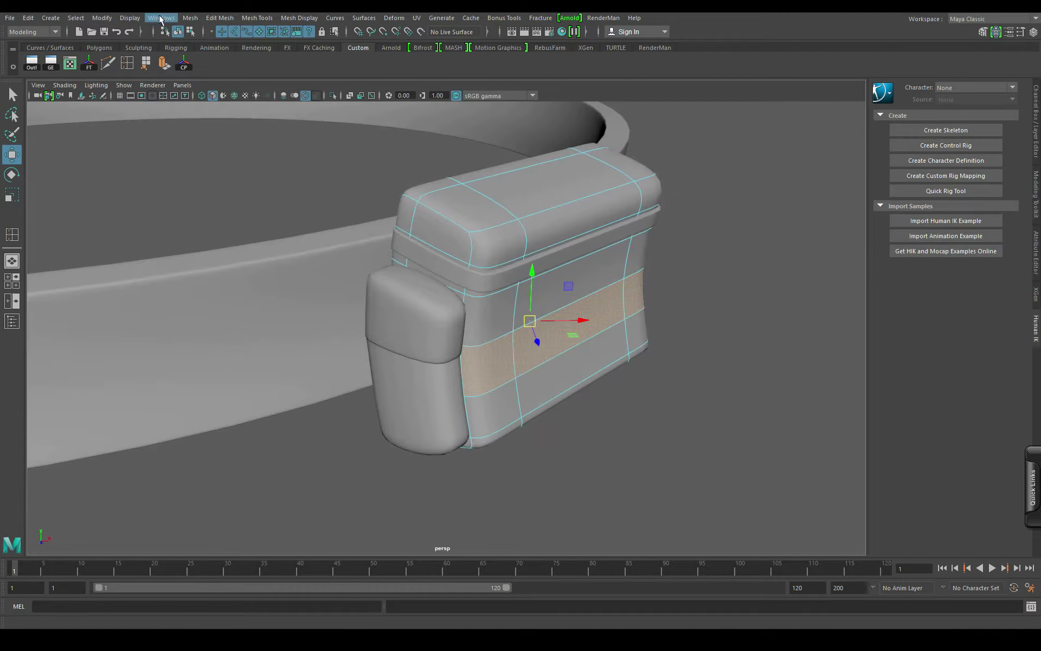
{"action": "left_click", "coordinate": [221, 19]}
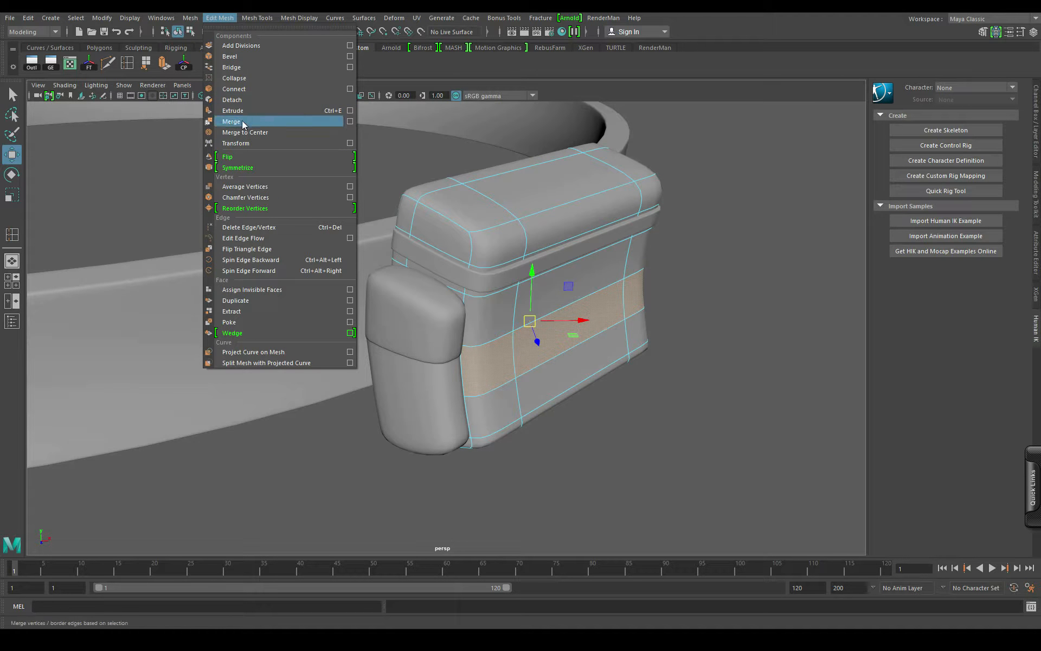
{"action": "left_click", "coordinate": [231, 311]}
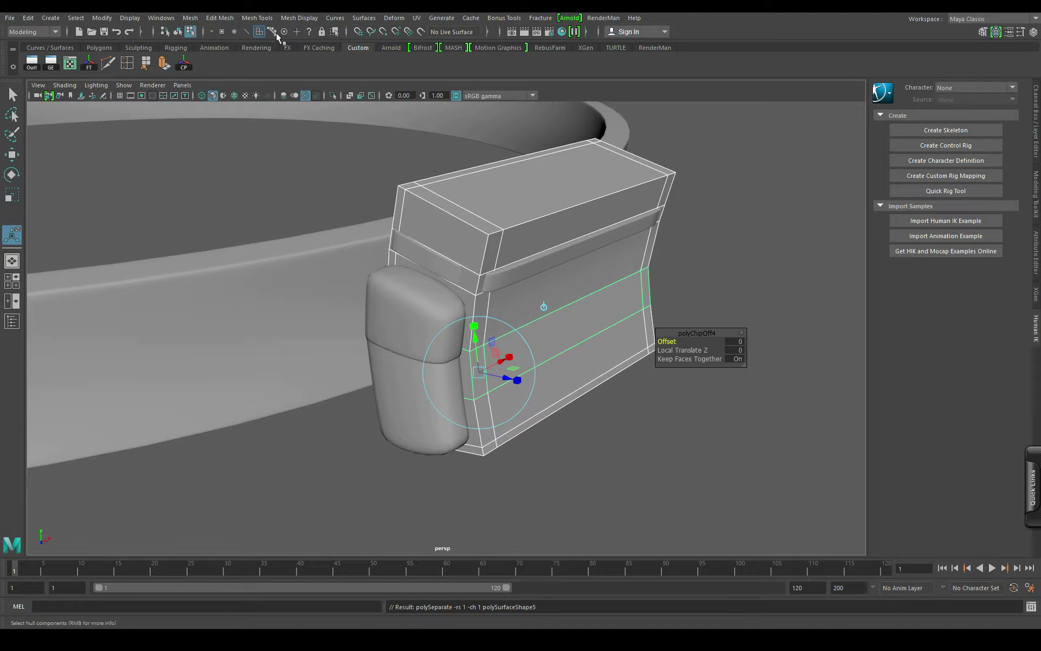
Step: Return to object selection and turn on the smooth preview for the block and the duplicated strip
{"action": "left_click", "coordinate": [178, 33]}
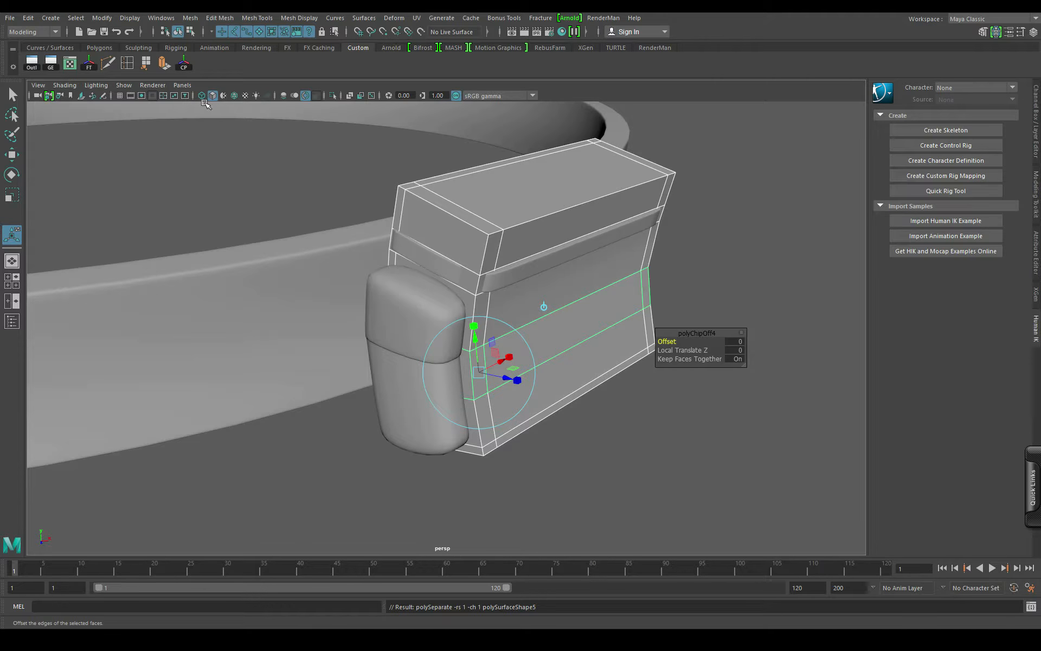
{"action": "key", "text": "3"}
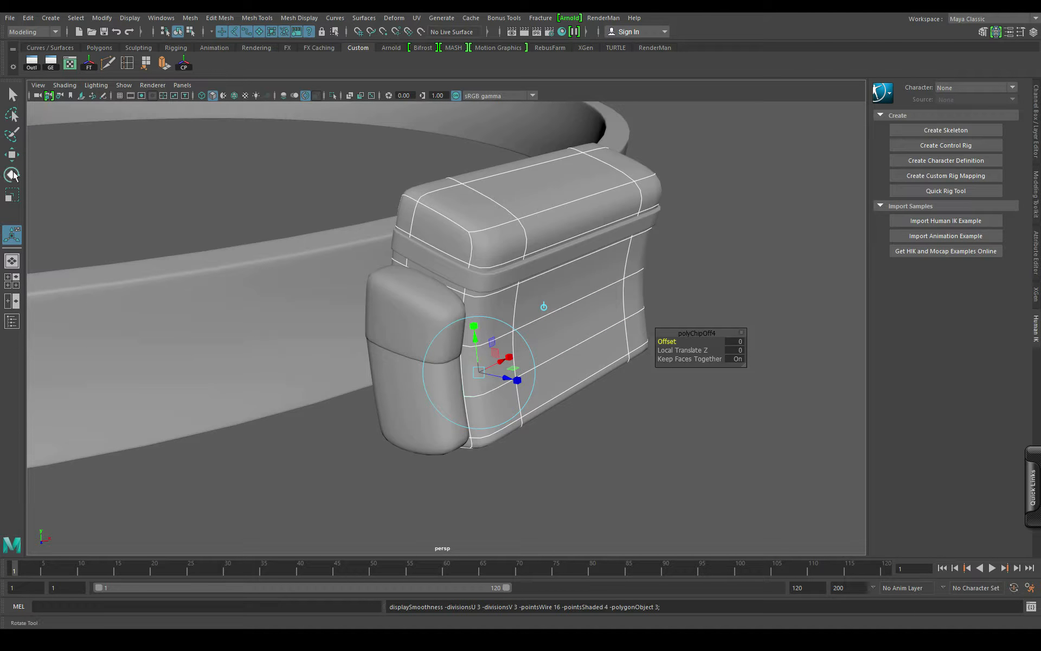
{"action": "key", "text": "w"}
{"action": "left_click_drag", "start_coordinate": [529, 186], "coordinate": [430, 363], "text": "alt"}
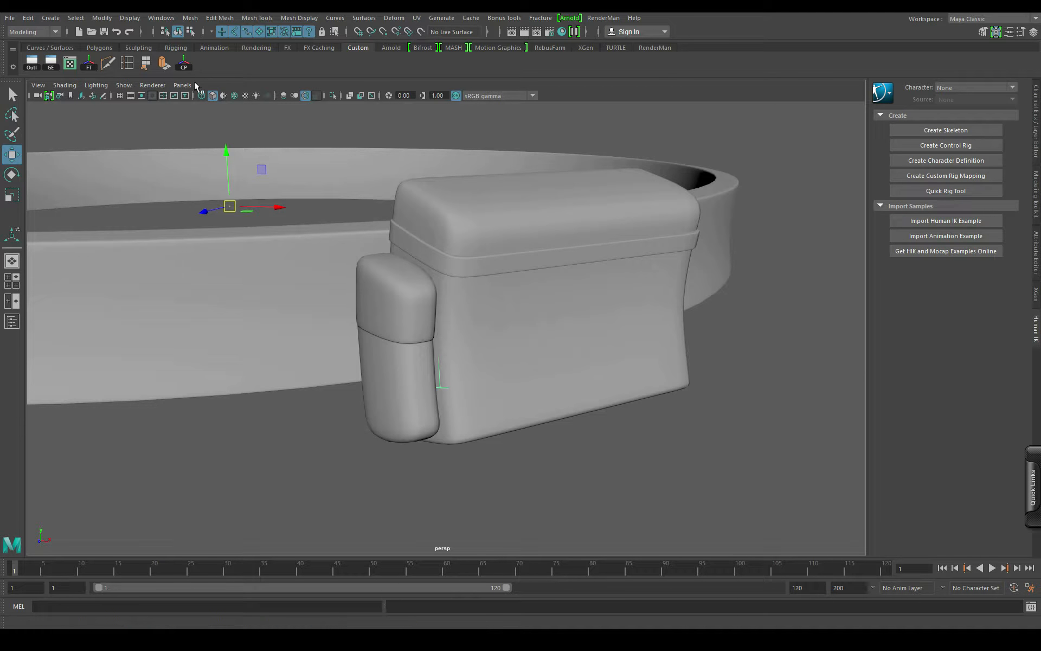
Step: Centre the strip's pivot and scale it up to about 1.055 so it stands off the block
{"action": "left_click", "coordinate": [185, 66]}
{"action": "key", "text": "r"}
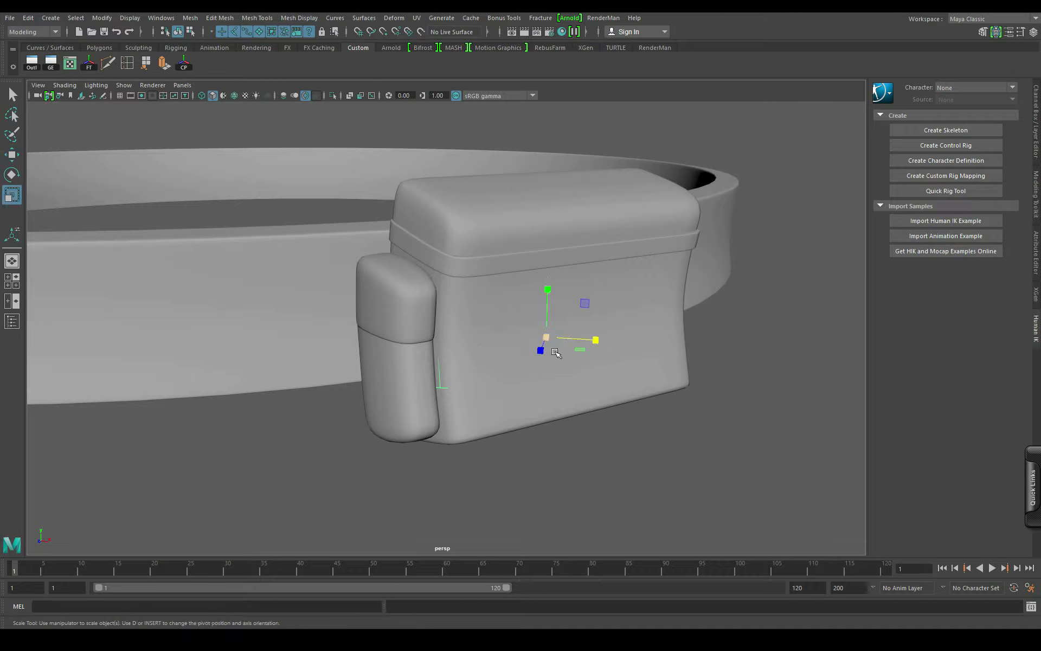
{"action": "left_click_drag", "start_coordinate": [548, 337], "coordinate": [559, 337]}
{"action": "left_click_drag", "start_coordinate": [512, 397], "coordinate": [489, 405], "text": "alt"}
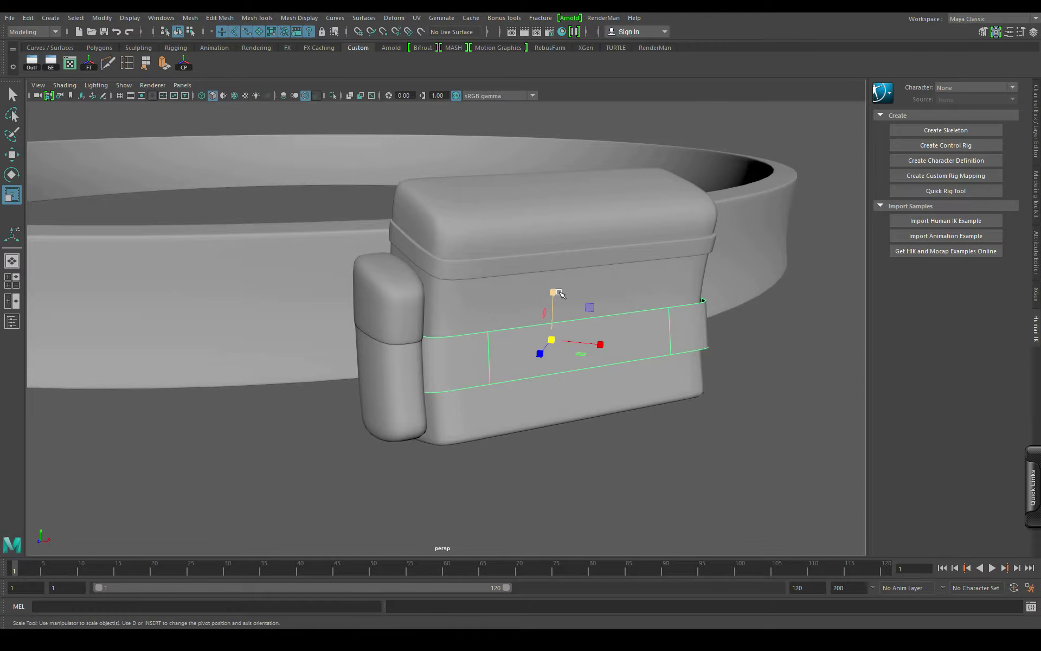
Step: Try flattening the strip's height by scaling it vertically, and undo it
{"action": "left_click_drag", "start_coordinate": [554, 291], "coordinate": [556, 319]}
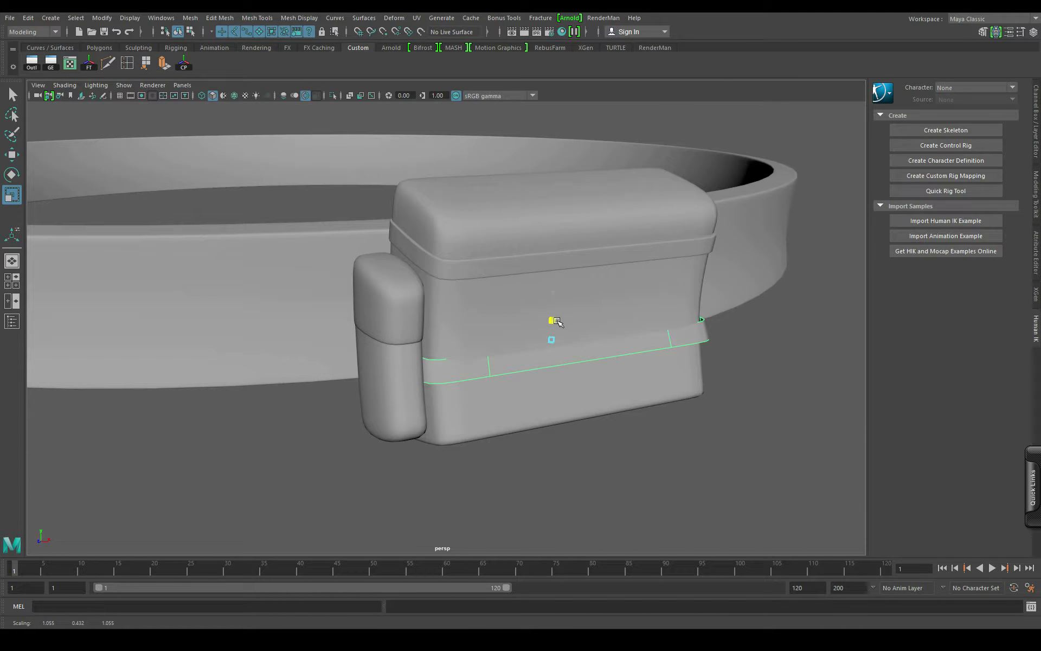
{"action": "left_click_drag", "start_coordinate": [536, 427], "coordinate": [591, 410], "text": "alt"}
{"action": "key", "text": "ctrl+z"}
{"action": "left_click_drag", "start_coordinate": [586, 307], "coordinate": [580, 317], "text": "alt"}
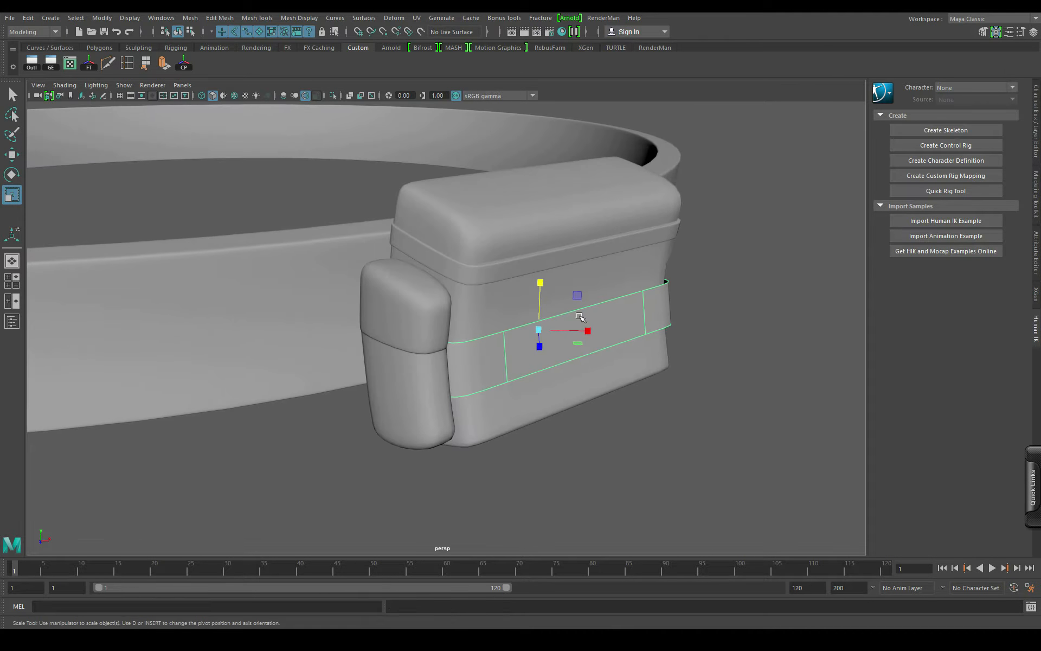
Step: Align the move axes of the strip's upper edge loop to the strip and slide the loop down to narrow it
{"action": "right_click_drag", "start_coordinate": [629, 297], "coordinate": [629, 263]}
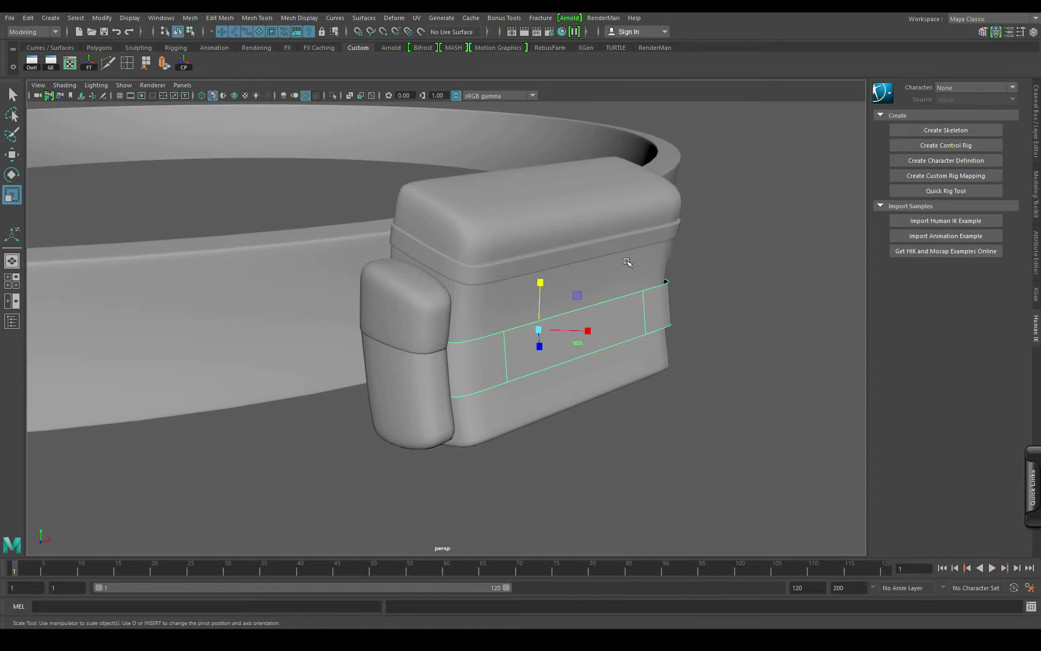
{"action": "left_click", "coordinate": [630, 305]}
{"action": "left_click_drag", "start_coordinate": [630, 305], "coordinate": [528, 353], "text": "alt"}
{"action": "key", "text": "w"}
{"action": "scroll", "coordinate": [539, 302], "scroll_direction": "up", "scroll_amount": 3}
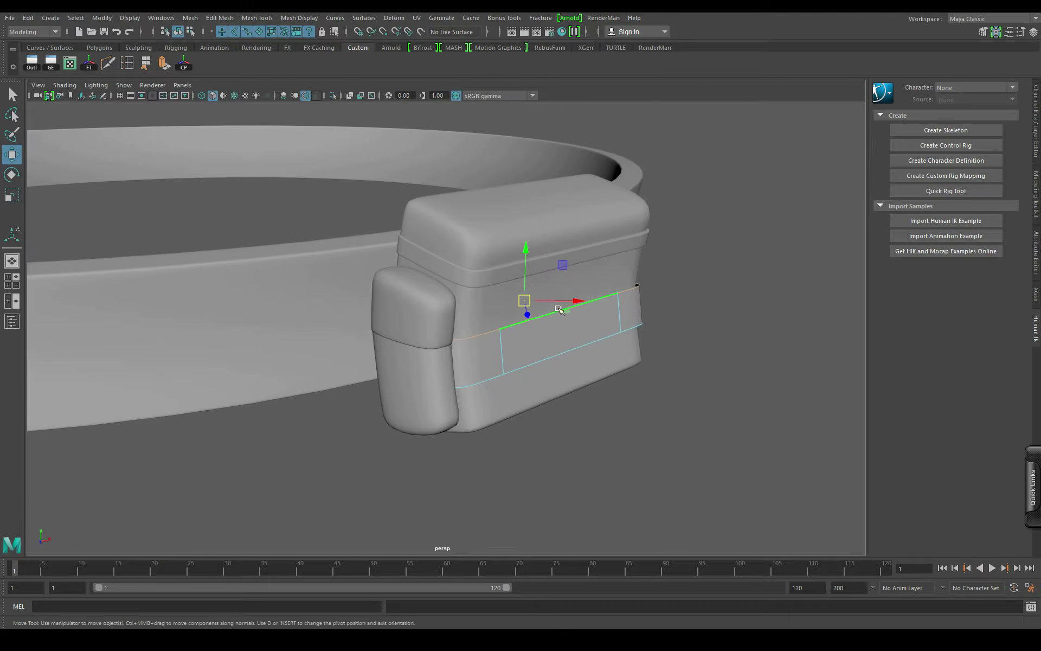
{"action": "scroll", "coordinate": [540, 294], "scroll_direction": "up", "scroll_amount": 2}
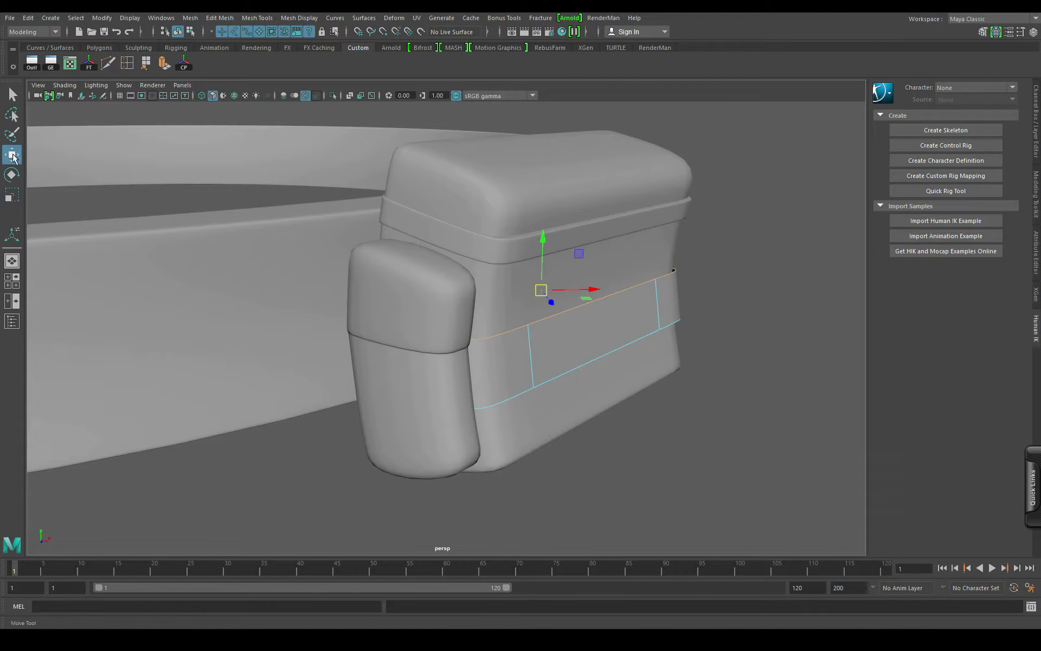
{"action": "key", "text": "d"}
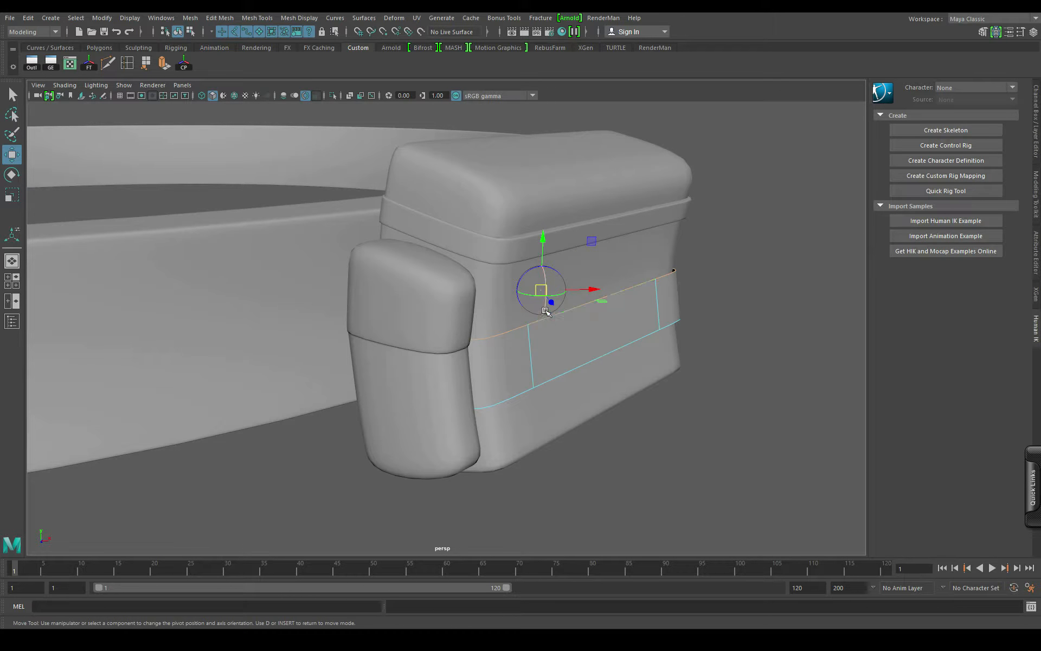
{"action": "left_click", "coordinate": [557, 321]}
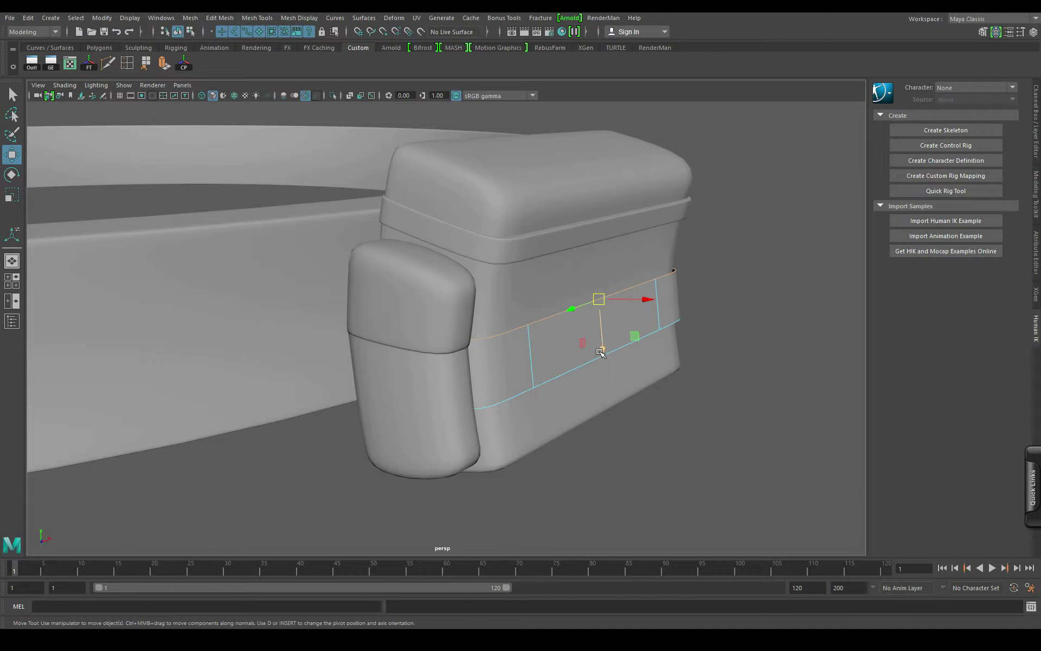
{"action": "left_click_drag", "start_coordinate": [600, 352], "coordinate": [615, 384]}
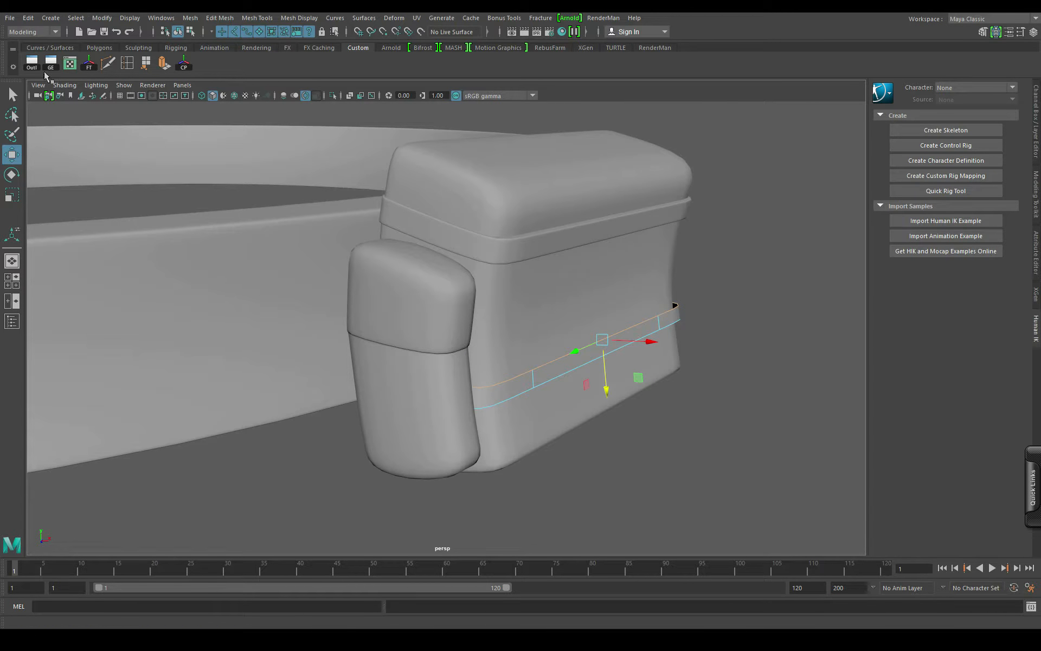
{"action": "left_click_drag", "start_coordinate": [445, 337], "coordinate": [682, 392], "text": "alt"}
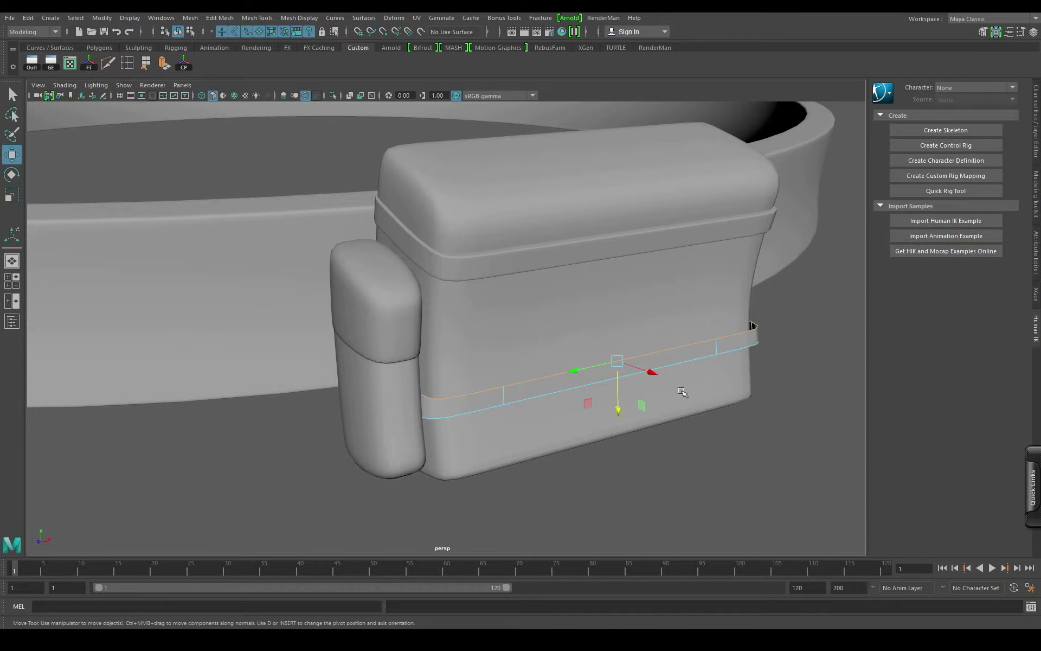
Step: Select the strip's vertices beside the end piece in wireframe display and pull them outward around the end piece
{"action": "right_click_drag", "start_coordinate": [756, 340], "coordinate": [716, 325]}
{"action": "left_click_drag", "start_coordinate": [715, 325], "coordinate": [322, 367], "text": "alt"}
{"action": "key", "text": "4"}
{"action": "left_click_drag", "start_coordinate": [316, 432], "coordinate": [420, 381], "text": "alt"}
{"action": "left_click_drag", "start_coordinate": [531, 442], "coordinate": [532, 443]}
{"action": "mouse_move", "coordinate": [532, 443]}
{"action": "left_mouse_down", "text": "alt"}
{"action": "mouse_move", "coordinate": [477, 466]}
{"action": "mouse_move", "coordinate": [488, 493]}
{"action": "mouse_move", "coordinate": [349, 450]}
{"action": "mouse_move", "coordinate": [333, 434]}
{"action": "left_mouse_up", "text": "alt"}
{"action": "key", "text": "5"}
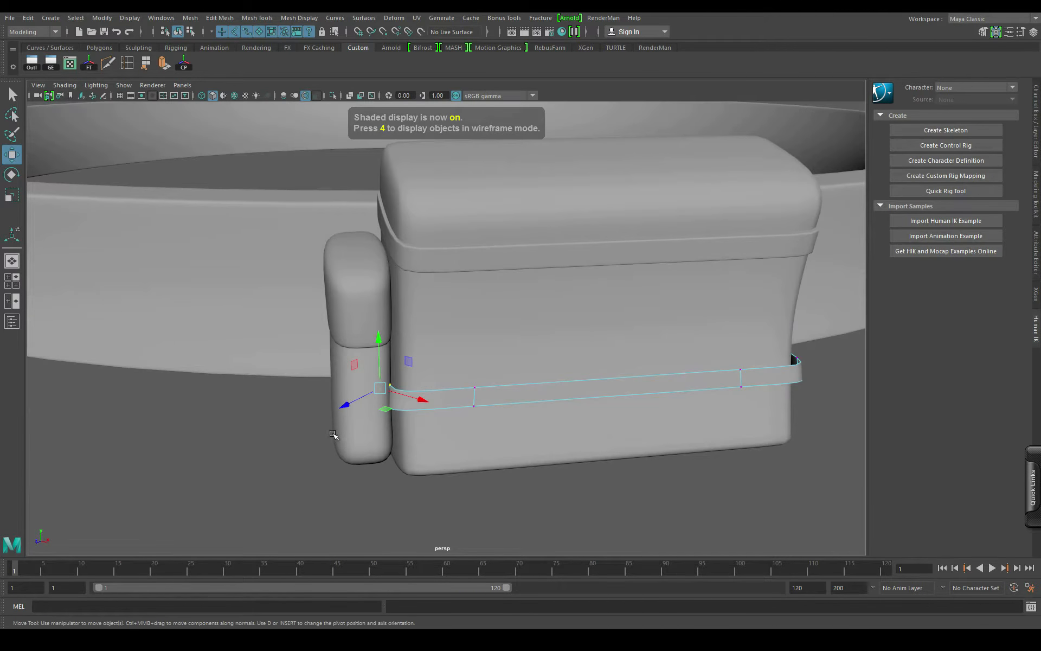
{"action": "left_click_drag", "start_coordinate": [381, 387], "coordinate": [498, 412]}
Step: Move the strip's front corner vertices at the end piece forward so the strip wraps around its corner
{"action": "key", "text": "4"}
{"action": "mouse_move", "coordinate": [466, 311]}
{"action": "left_mouse_down"}
{"action": "mouse_move", "coordinate": [508, 386]}
{"action": "mouse_move", "coordinate": [542, 412]}
{"action": "mouse_move", "coordinate": [547, 399]}
{"action": "mouse_move", "coordinate": [587, 416]}
{"action": "left_mouse_up"}
{"action": "key", "text": "5"}
{"action": "left_click_drag", "start_coordinate": [583, 360], "coordinate": [603, 352]}
{"action": "left_click_drag", "start_coordinate": [600, 414], "coordinate": [475, 350], "text": "alt"}
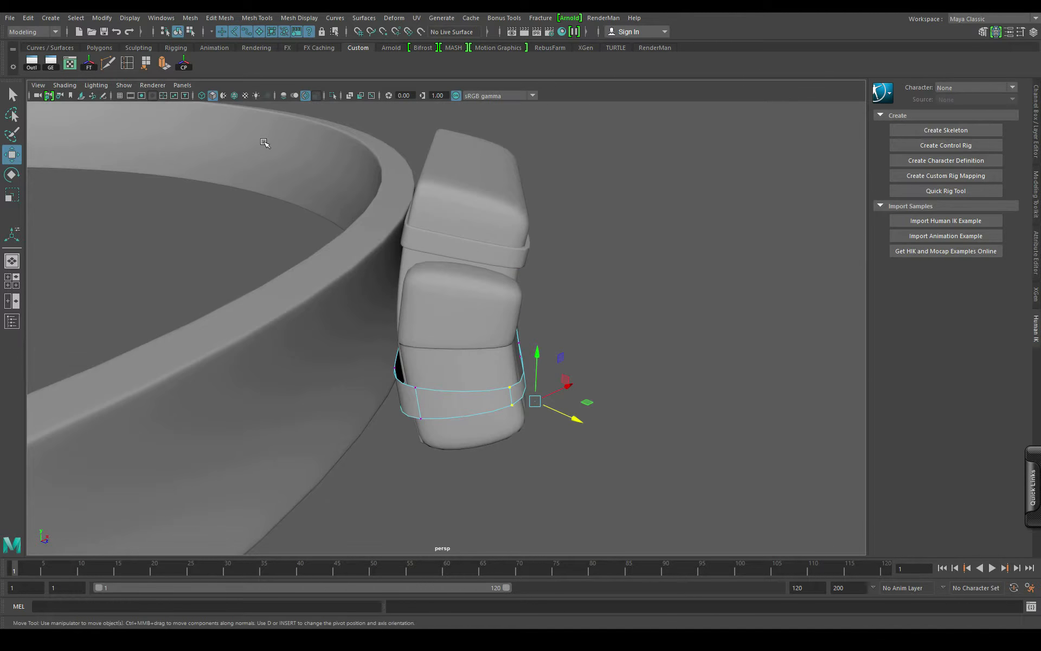
Step: Align the whole strip's pivot axes to its long edge and shift the strip along its depth toward the ring
{"action": "left_click_drag", "start_coordinate": [267, 136], "coordinate": [650, 441]}
{"action": "left_click", "coordinate": [190, 32]}
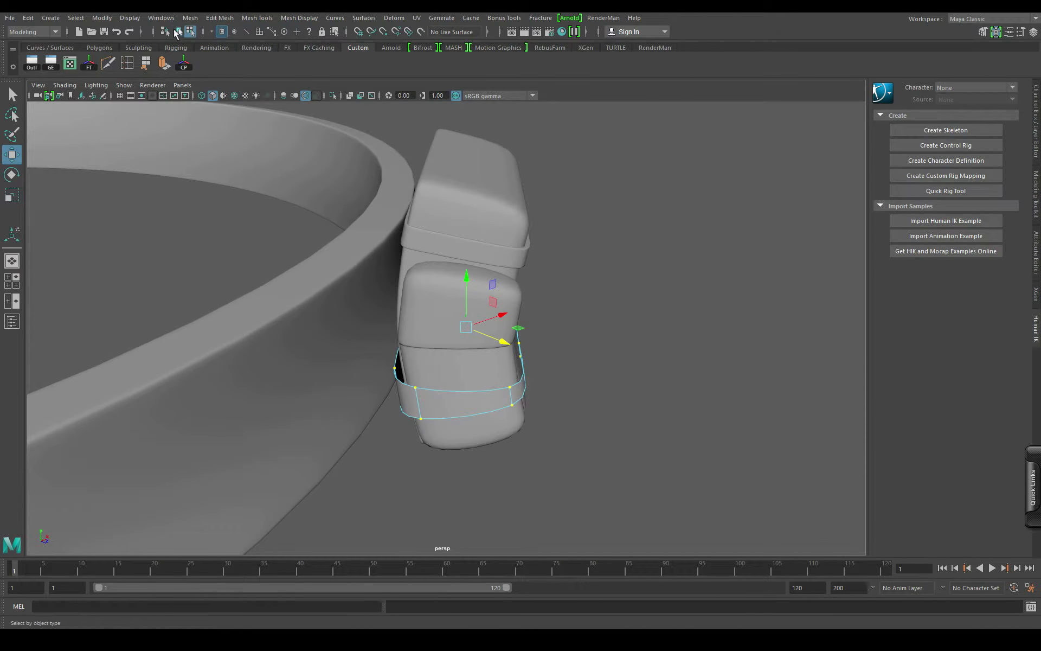
{"action": "left_click", "coordinate": [178, 33]}
{"action": "key", "text": "r"}
{"action": "left_click_drag", "start_coordinate": [533, 354], "coordinate": [462, 307], "text": "alt"}
{"action": "left_click_drag", "start_coordinate": [509, 340], "coordinate": [496, 336], "text": "alt"}
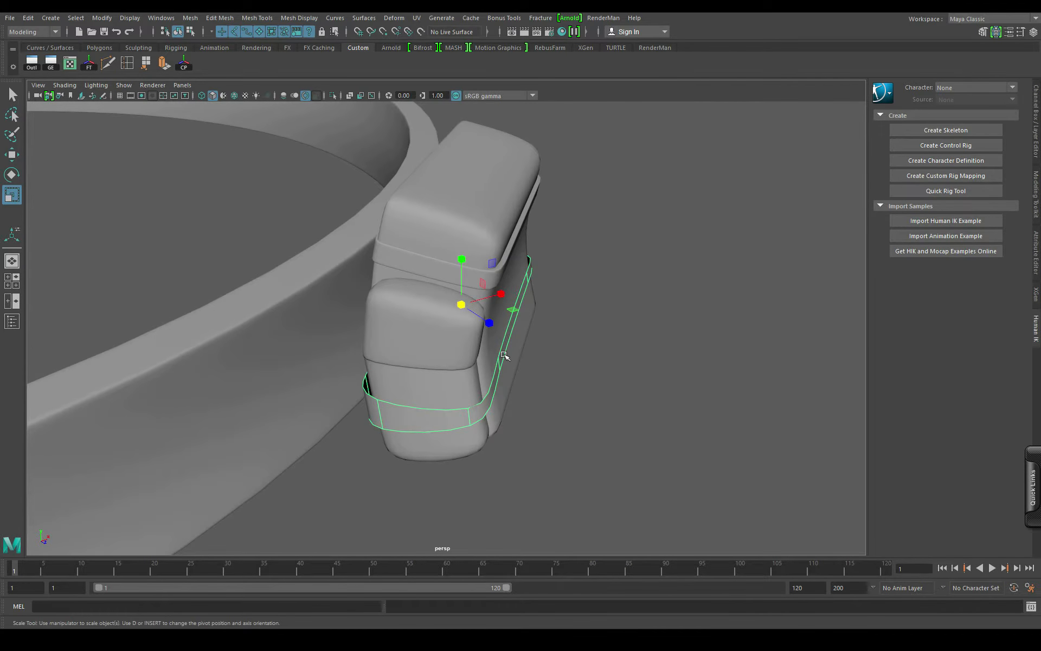
{"action": "key", "text": "d"}
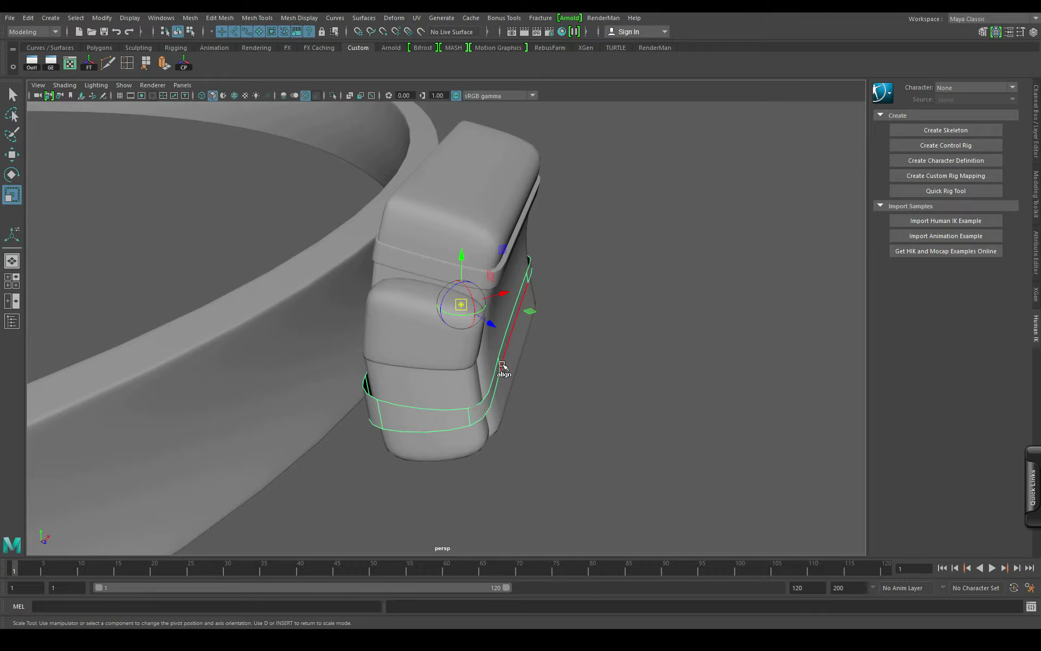
{"action": "left_click", "coordinate": [503, 365]}
{"action": "key", "text": "d"}
{"action": "left_click_drag", "start_coordinate": [596, 305], "coordinate": [567, 308], "text": "alt"}
{"action": "key", "text": "w"}
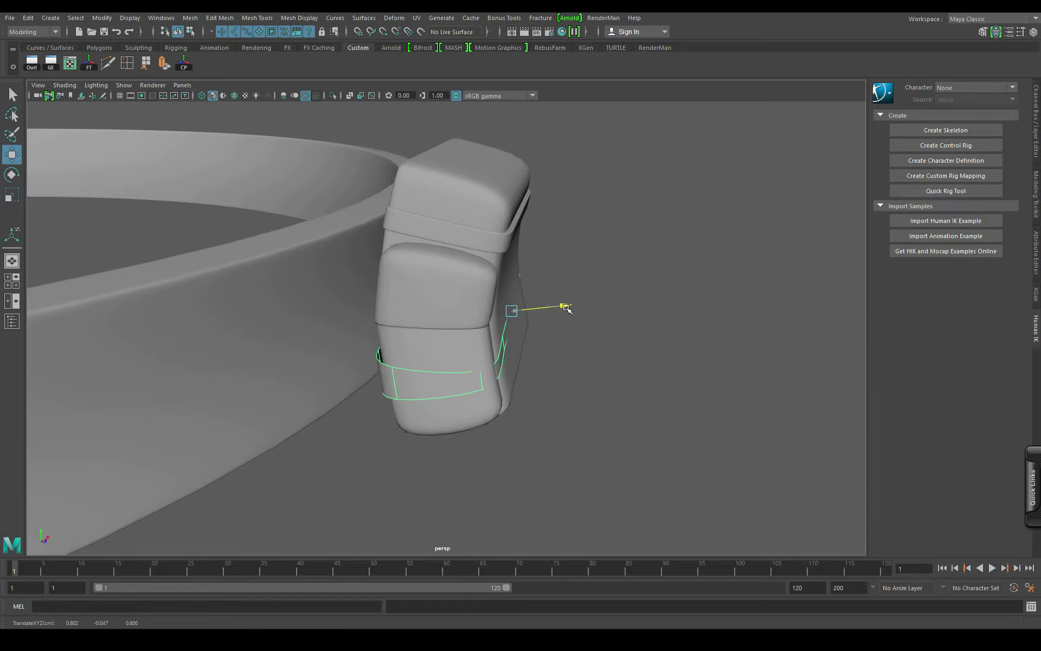
Step: Adjust the strip's scale to about 1.05 to fit it around the block and end piece
{"action": "mouse_move", "coordinate": [374, 399]}
{"action": "left_mouse_down", "text": "alt"}
{"action": "mouse_move", "coordinate": [407, 396]}
{"action": "mouse_move", "coordinate": [390, 400]}
{"action": "left_mouse_up", "text": "alt"}
{"action": "key", "text": "r"}
{"action": "left_click_drag", "start_coordinate": [565, 302], "coordinate": [559, 297]}
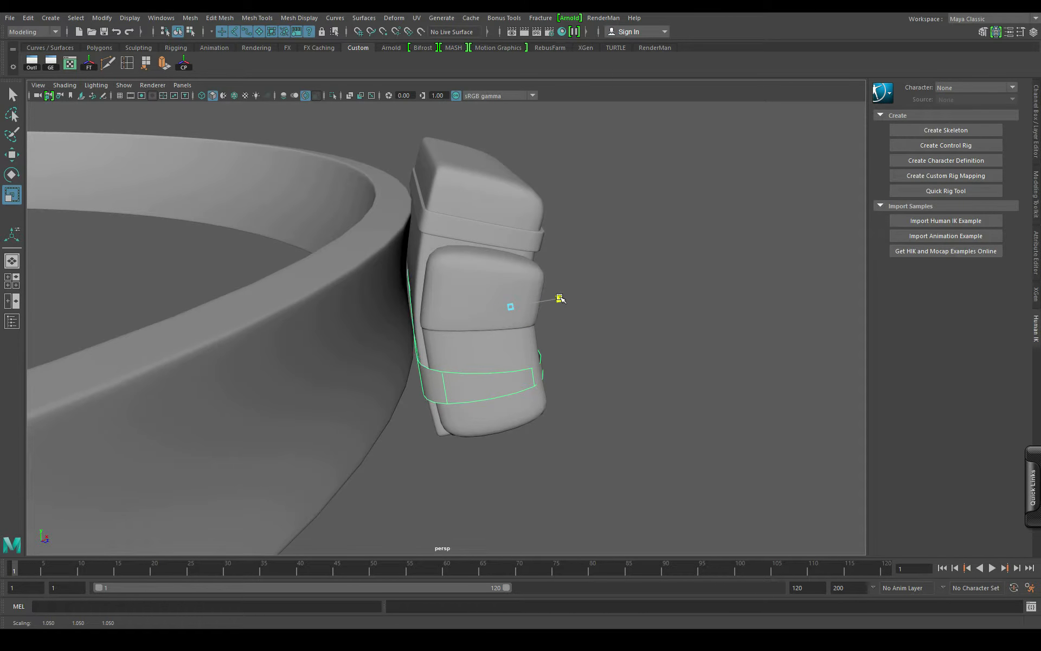
{"action": "left_click_drag", "start_coordinate": [565, 402], "coordinate": [480, 413], "text": "alt"}
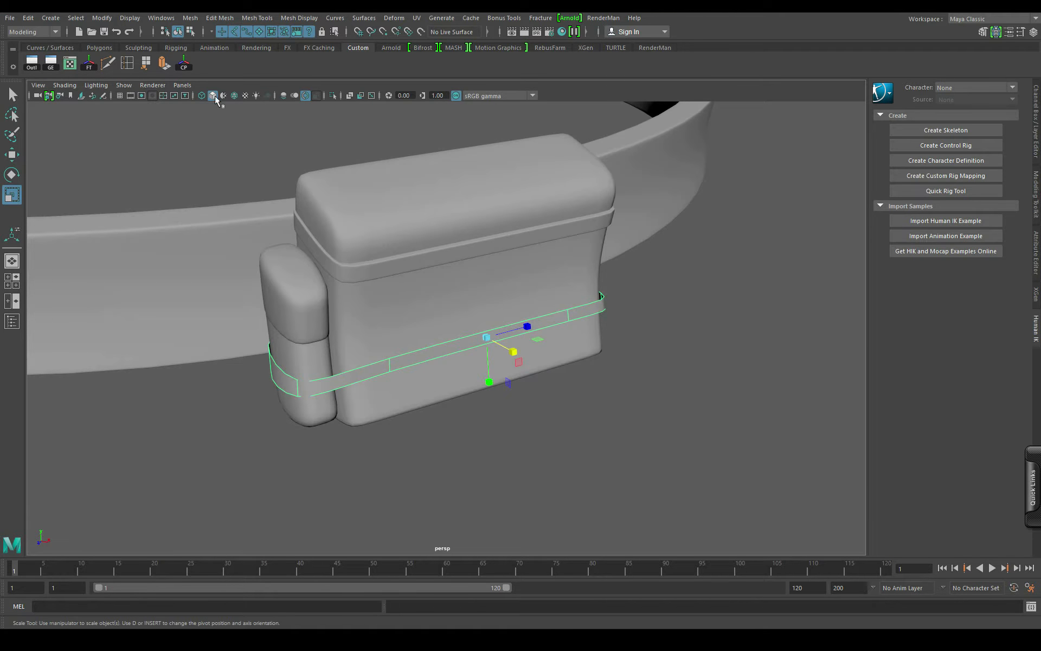
Step: Extrude the whole strip's faces slightly outward to give the strap thickness and return to object selection
{"action": "left_click", "coordinate": [190, 32]}
{"action": "left_click", "coordinate": [177, 32]}
{"action": "left_click_drag", "start_coordinate": [239, 244], "coordinate": [280, 254], "text": "alt"}
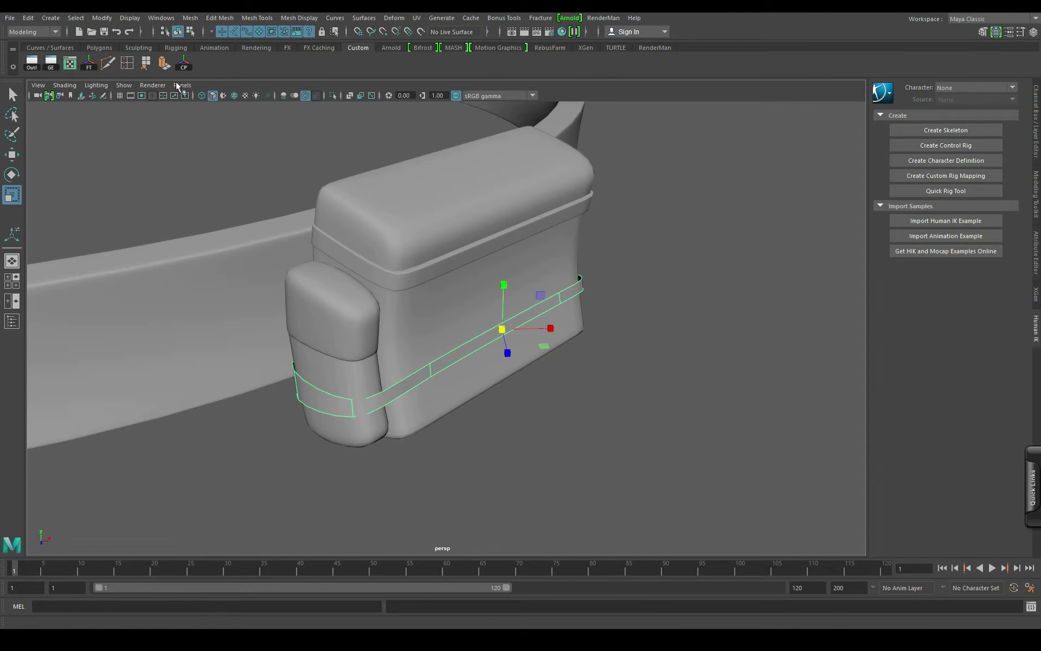
{"action": "key", "text": "ctrl+e"}
{"action": "left_click_drag", "start_coordinate": [546, 399], "coordinate": [456, 425], "text": "alt"}
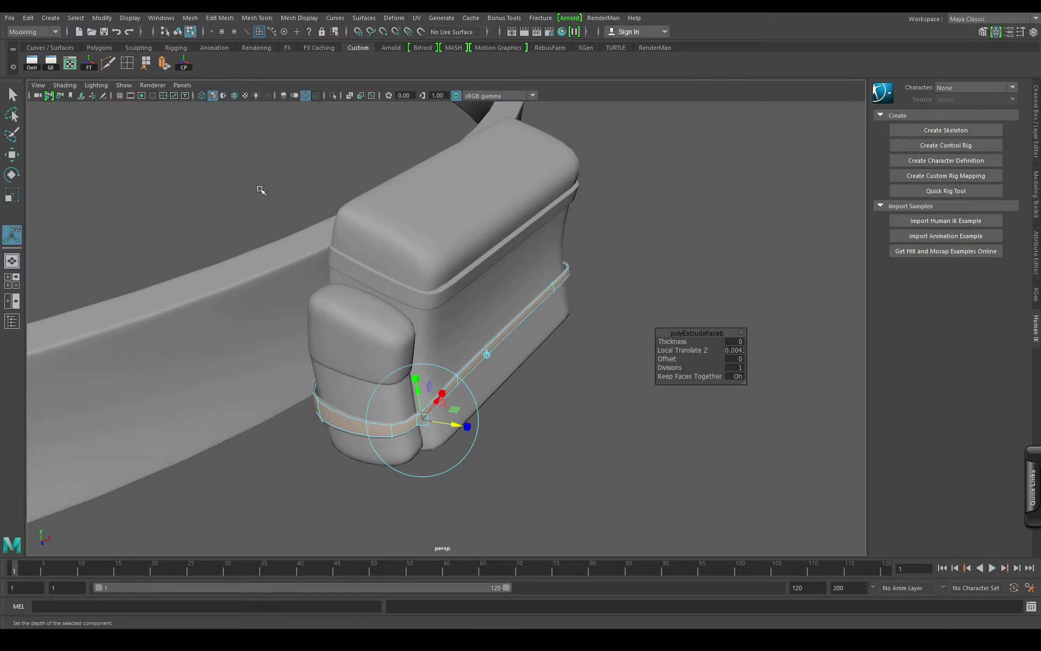
{"action": "left_click", "coordinate": [178, 32]}
Step: Select the strap's vertices across the block's free end in wireframe display and restore shaded display with the Move tool active
{"action": "left_click_drag", "start_coordinate": [591, 434], "coordinate": [611, 445], "text": "alt"}
{"action": "left_click", "coordinate": [486, 455]}
{"action": "scroll", "coordinate": [479, 400], "scroll_direction": "down", "scroll_amount": 5}
{"action": "scroll", "coordinate": [479, 400], "scroll_direction": "up", "scroll_amount": 5}
{"action": "scroll", "coordinate": [611, 444], "scroll_direction": "up", "scroll_amount": 3}
{"action": "right_click_drag", "start_coordinate": [639, 327], "coordinate": [631, 347]}
{"action": "left_click_drag", "start_coordinate": [629, 369], "coordinate": [657, 370], "text": "alt"}
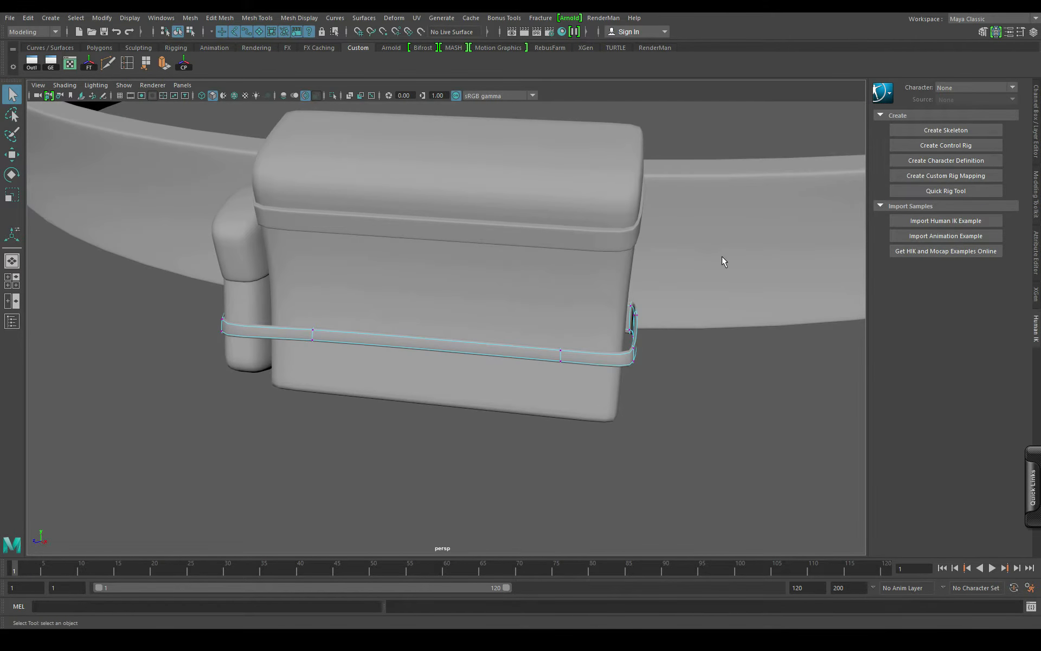
{"action": "key", "text": "4"}
{"action": "left_click_drag", "start_coordinate": [685, 277], "coordinate": [603, 386]}
{"action": "key", "text": "w"}
{"action": "scroll", "coordinate": [441, 441], "scroll_direction": "up", "scroll_amount": 3}
{"action": "key", "text": "5"}
{"action": "left_click_drag", "start_coordinate": [441, 441], "coordinate": [355, 437], "text": "alt"}
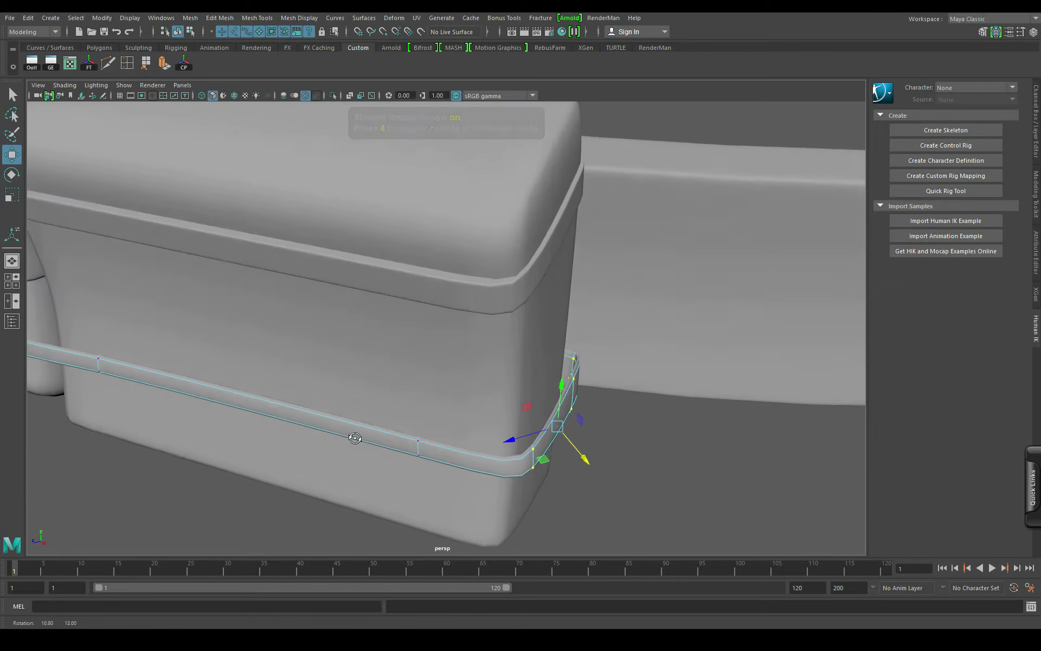
{"action": "middle_click_drag", "start_coordinate": [356, 437], "coordinate": [423, 405], "text": "alt"}
{"action": "left_click_drag", "start_coordinate": [423, 404], "coordinate": [457, 419], "text": "alt"}
Step: Try the World and Component axis orientations for the Move tool and return to Object
{"action": "double_click", "coordinate": [12, 155]}
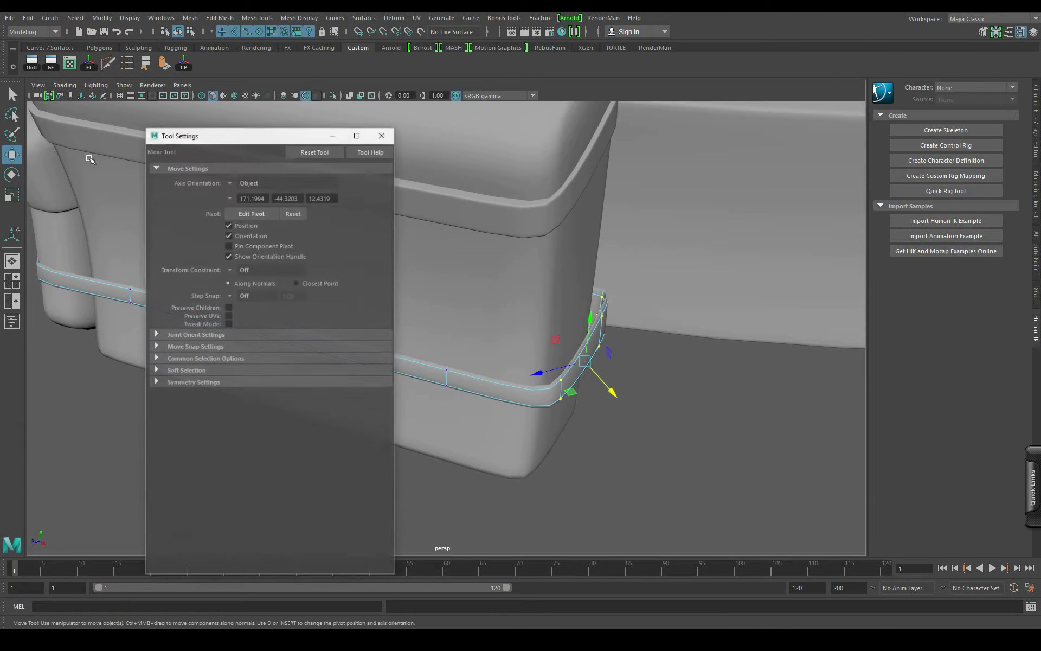
{"action": "left_click", "coordinate": [236, 184]}
{"action": "left_click", "coordinate": [257, 196]}
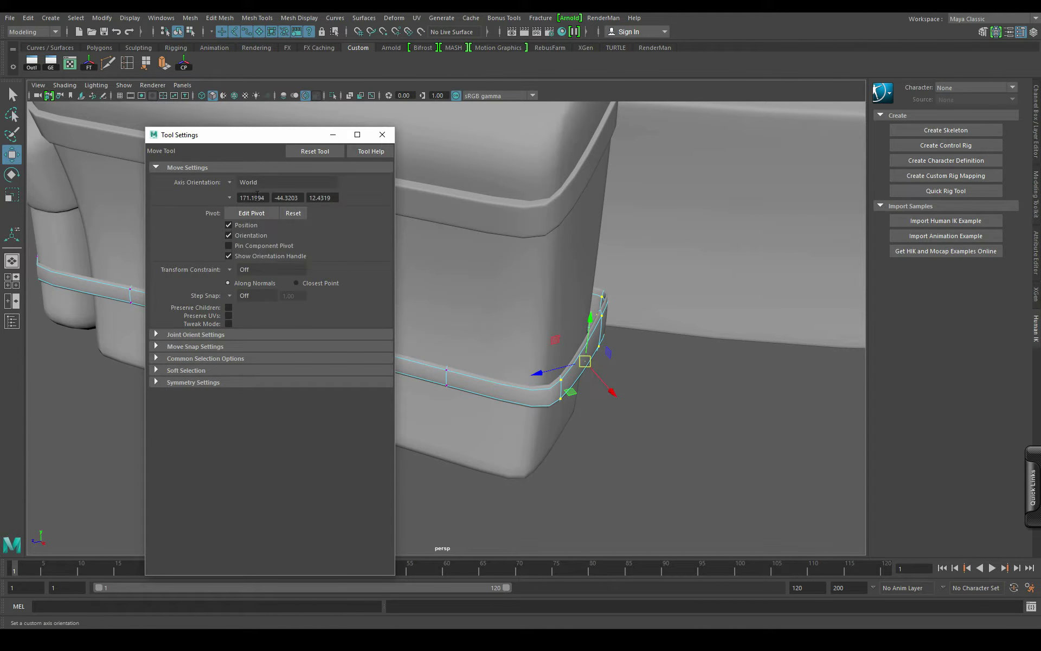
{"action": "left_click", "coordinate": [232, 181]}
{"action": "left_click", "coordinate": [257, 208]}
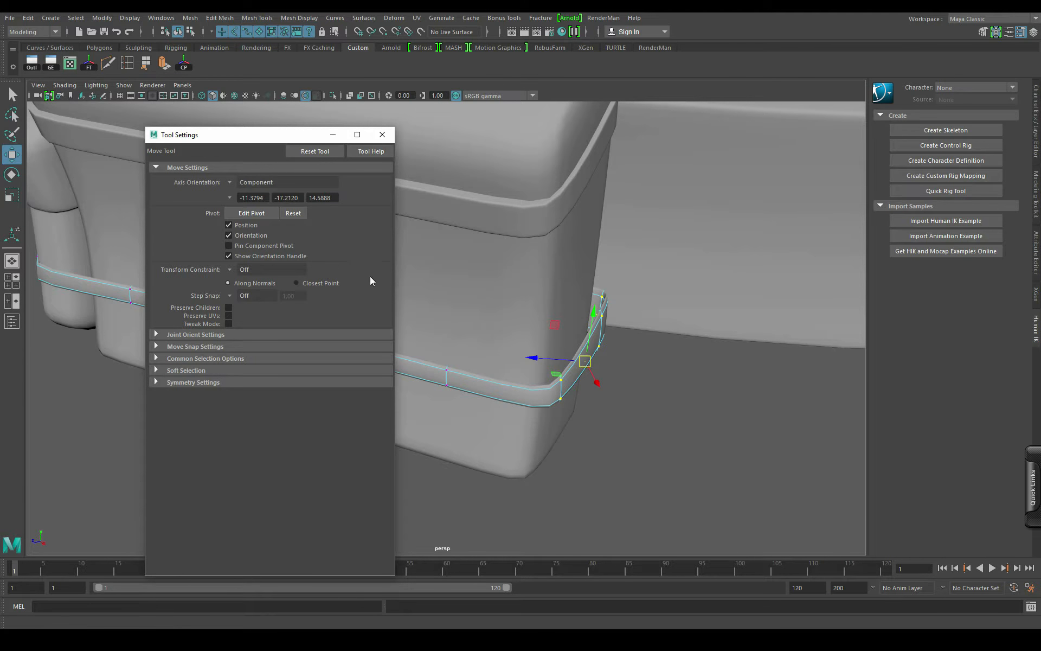
{"action": "left_click", "coordinate": [253, 187]}
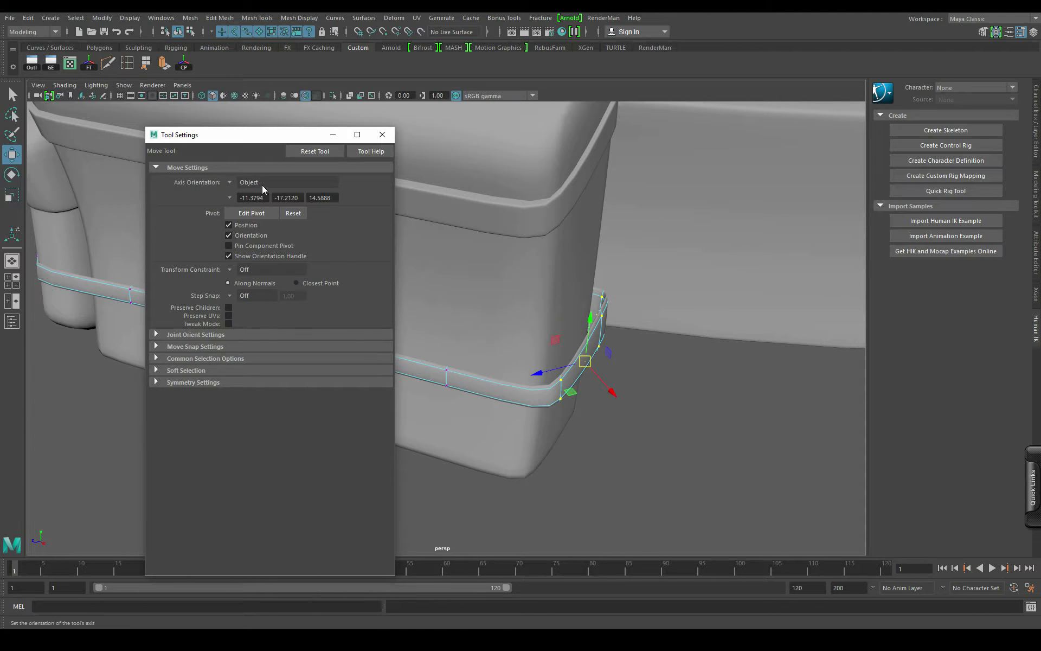
{"action": "left_click", "coordinate": [384, 140]}
Step: Align the move axes of the selected vertices to the strap's edge and fit them closer to the block's free end
{"action": "left_click_drag", "start_coordinate": [602, 395], "coordinate": [561, 395], "text": "alt"}
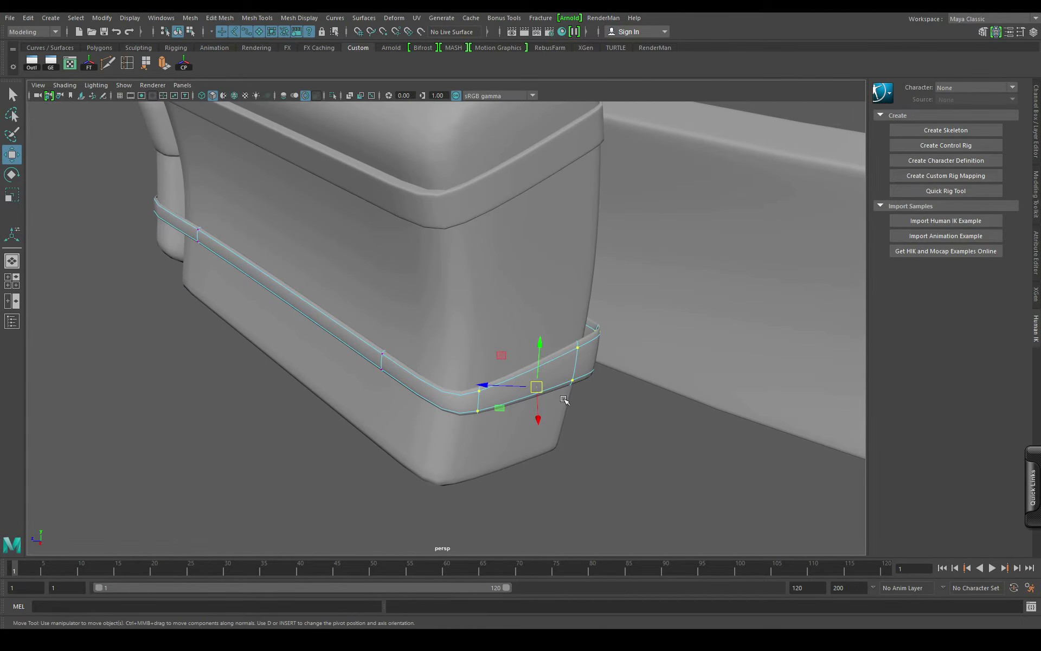
{"action": "key", "text": "d"}
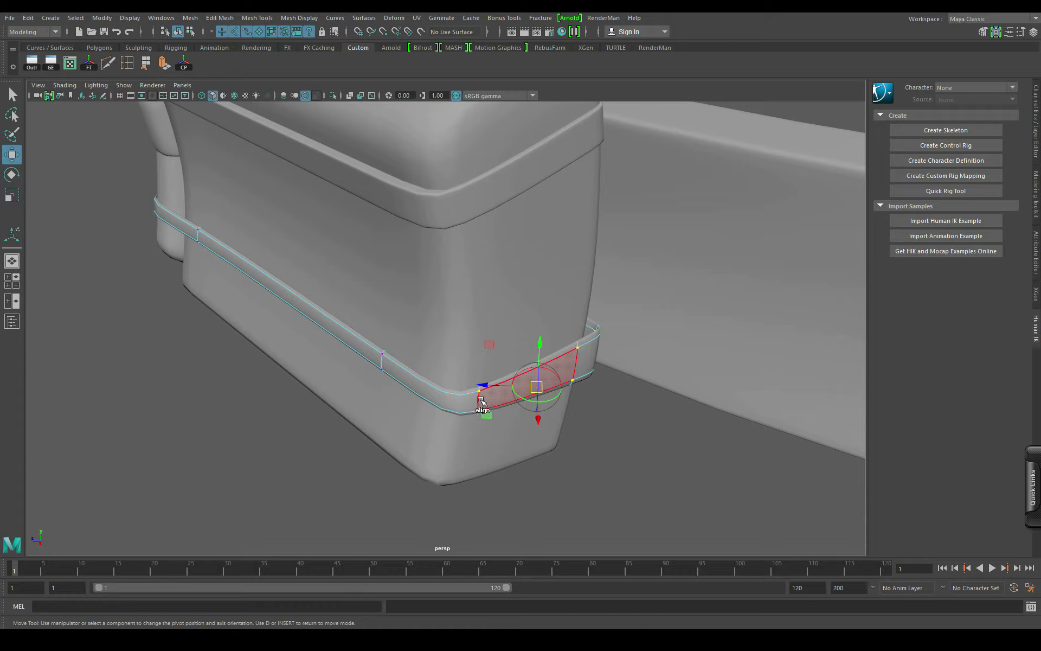
{"action": "left_click", "coordinate": [480, 402]}
{"action": "key", "text": "d"}
{"action": "left_click_drag", "start_coordinate": [557, 439], "coordinate": [502, 465], "text": "alt"}
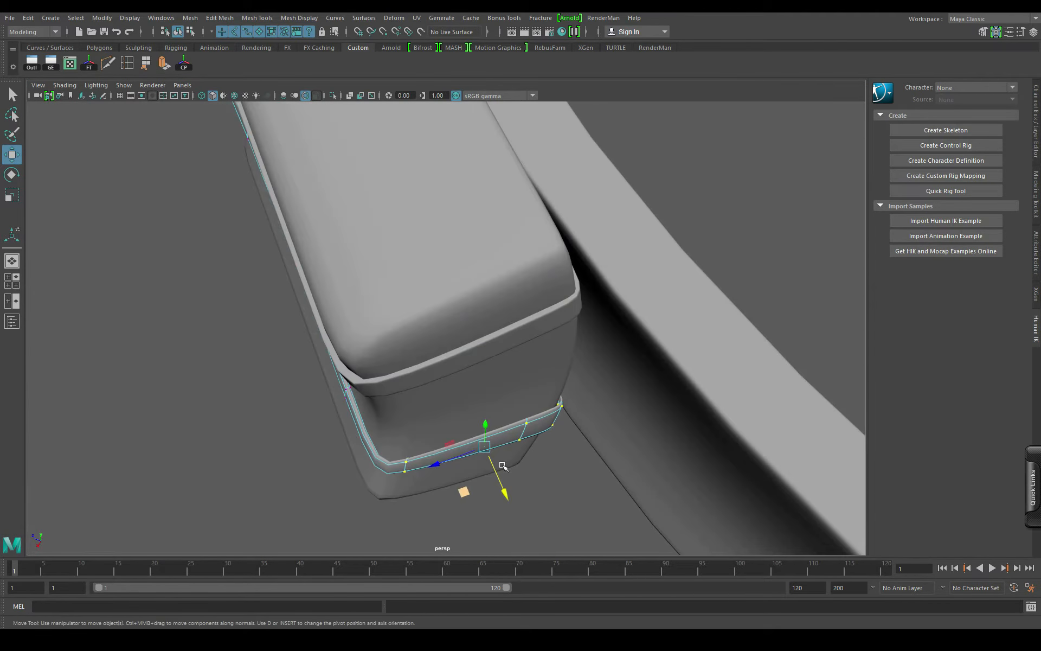
{"action": "left_click_drag", "start_coordinate": [381, 480], "coordinate": [500, 389], "text": "alt"}
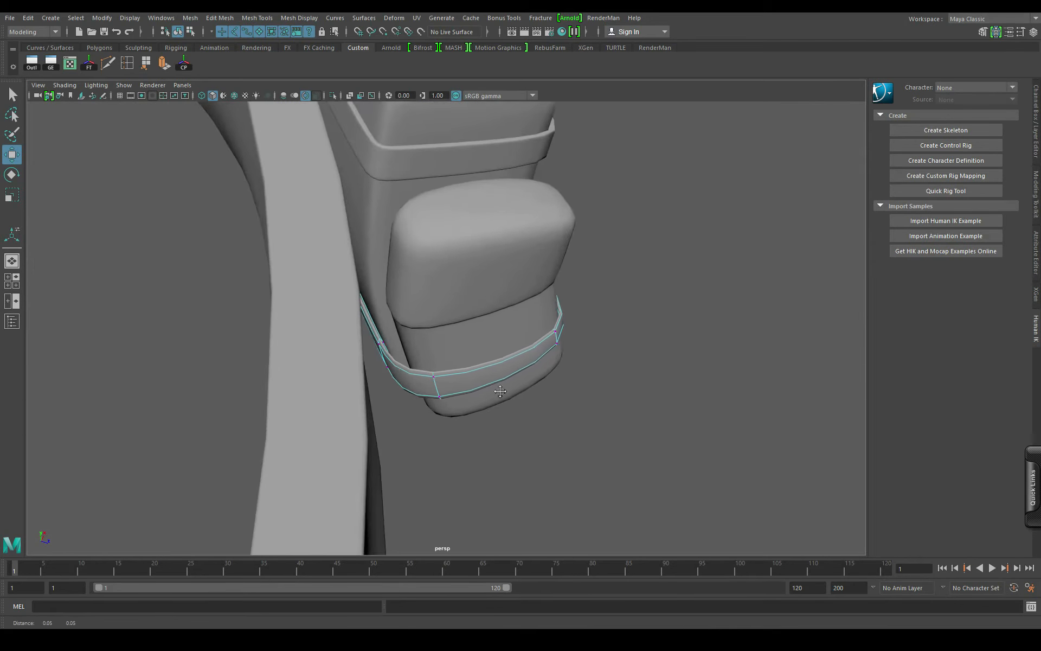
Step: Select the strap's vertices at the back corner and around the end piece and adjust their fit against it
{"action": "scroll", "coordinate": [397, 390], "scroll_direction": "up", "scroll_amount": 5}
{"action": "left_click_drag", "start_coordinate": [397, 390], "coordinate": [293, 339], "text": "alt"}
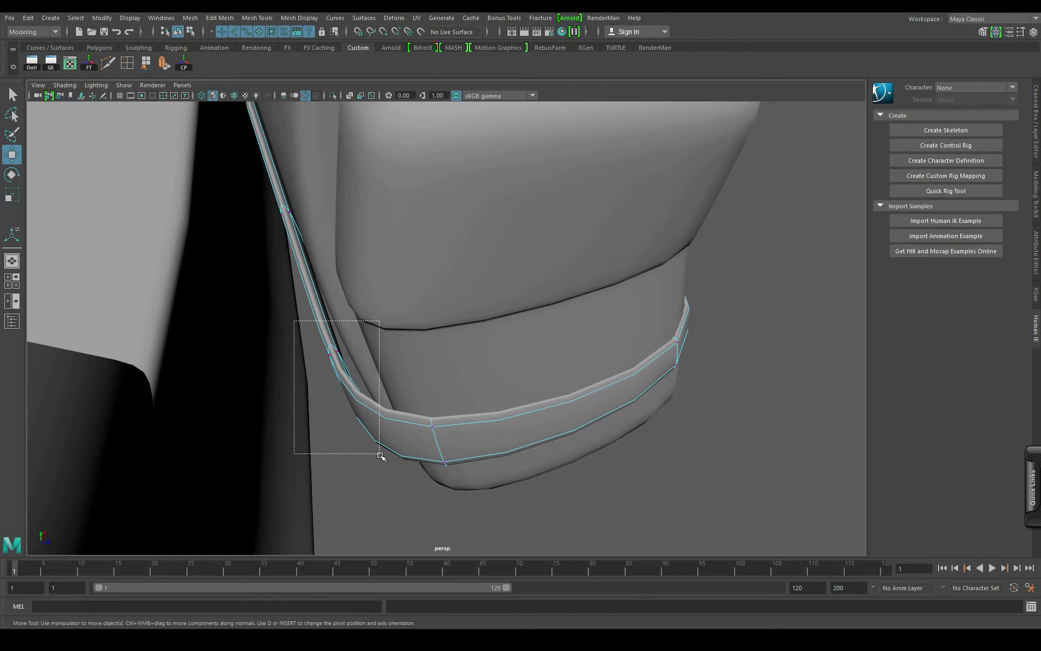
{"action": "left_click_drag", "start_coordinate": [381, 455], "coordinate": [379, 454]}
{"action": "scroll", "coordinate": [397, 364], "scroll_direction": "down", "scroll_amount": 5}
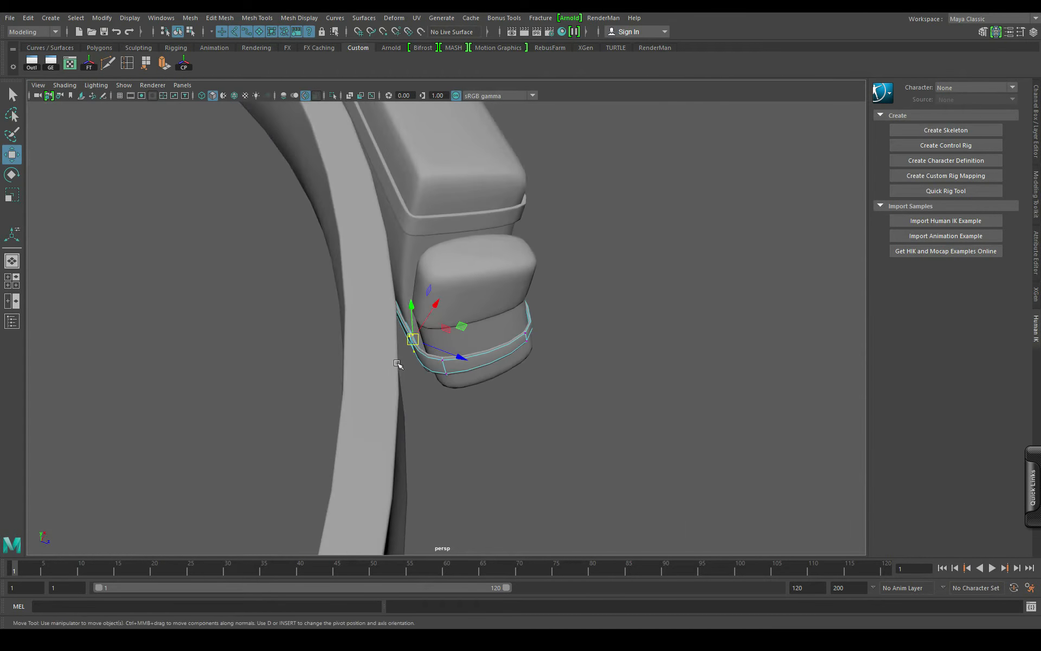
{"action": "left_click_drag", "start_coordinate": [397, 364], "coordinate": [313, 384], "text": "alt"}
{"action": "scroll", "coordinate": [318, 371], "scroll_direction": "up", "scroll_amount": 3}
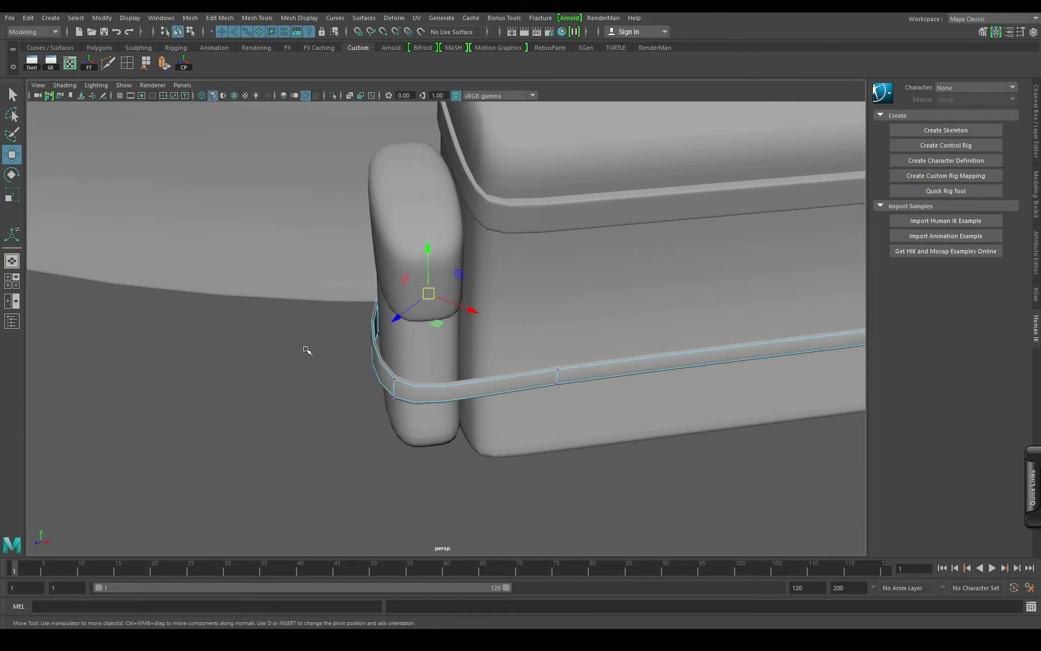
{"action": "left_click_drag", "start_coordinate": [369, 359], "coordinate": [375, 359]}
{"action": "left_click_drag", "start_coordinate": [380, 366], "coordinate": [435, 467], "text": "alt"}
Step: Select the strap's front corner vertices at the end piece and shift them slightly to tighten the strap
{"action": "left_click_drag", "start_coordinate": [438, 480], "coordinate": [421, 468]}
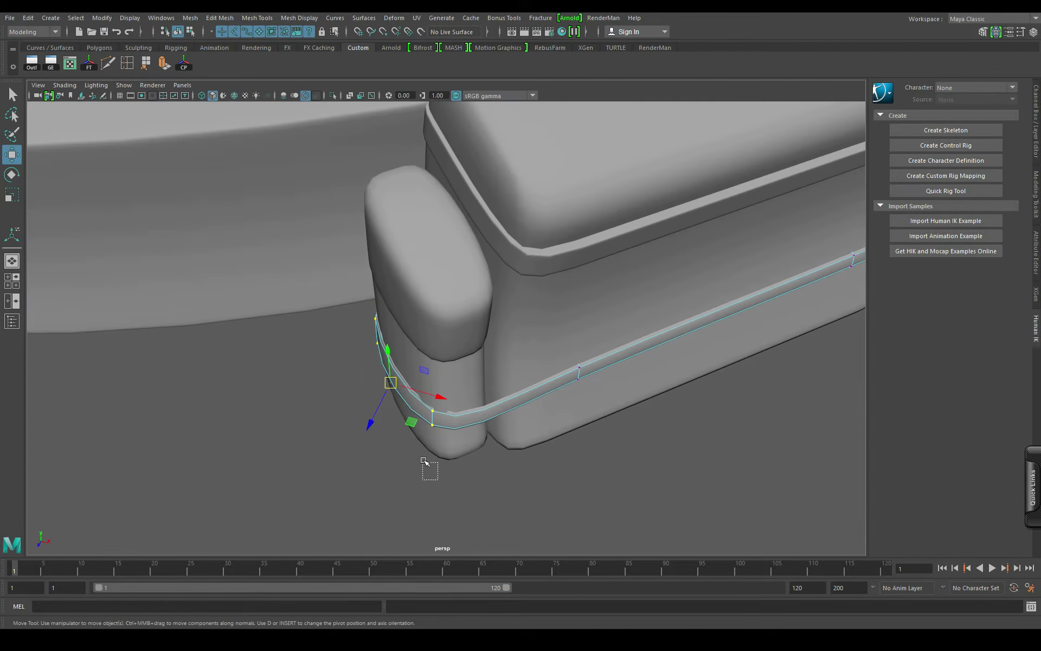
{"action": "left_click_drag", "start_coordinate": [426, 391], "coordinate": [424, 390]}
{"action": "left_click_drag", "start_coordinate": [453, 490], "coordinate": [472, 470], "text": "alt"}
{"action": "left_click_drag", "start_coordinate": [411, 453], "coordinate": [382, 373], "text": "alt"}
{"action": "scroll", "coordinate": [469, 418], "scroll_direction": "up", "scroll_amount": 4}
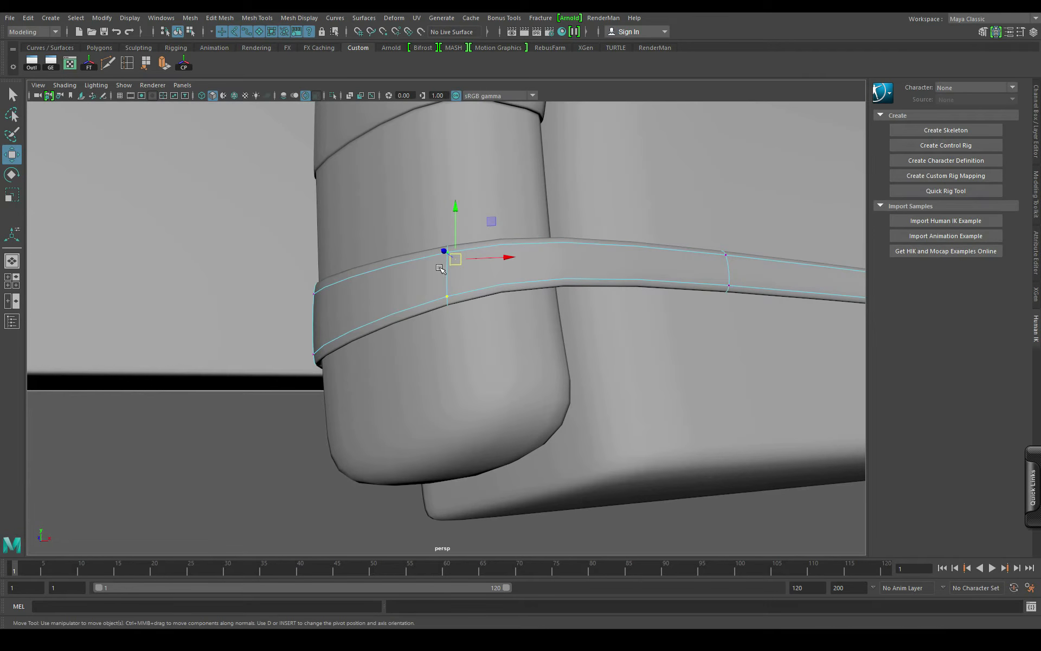
{"action": "left_click_drag", "start_coordinate": [439, 268], "coordinate": [498, 390], "text": "alt"}
Step: Insert three edge loops across the long front side of the block's trim band
{"action": "scroll", "coordinate": [554, 460], "scroll_direction": "down", "scroll_amount": 8}
{"action": "left_click_drag", "start_coordinate": [578, 447], "coordinate": [536, 258], "text": "alt"}
{"action": "scroll", "coordinate": [525, 298], "scroll_direction": "up", "scroll_amount": 4}
{"action": "left_click", "coordinate": [497, 239]}
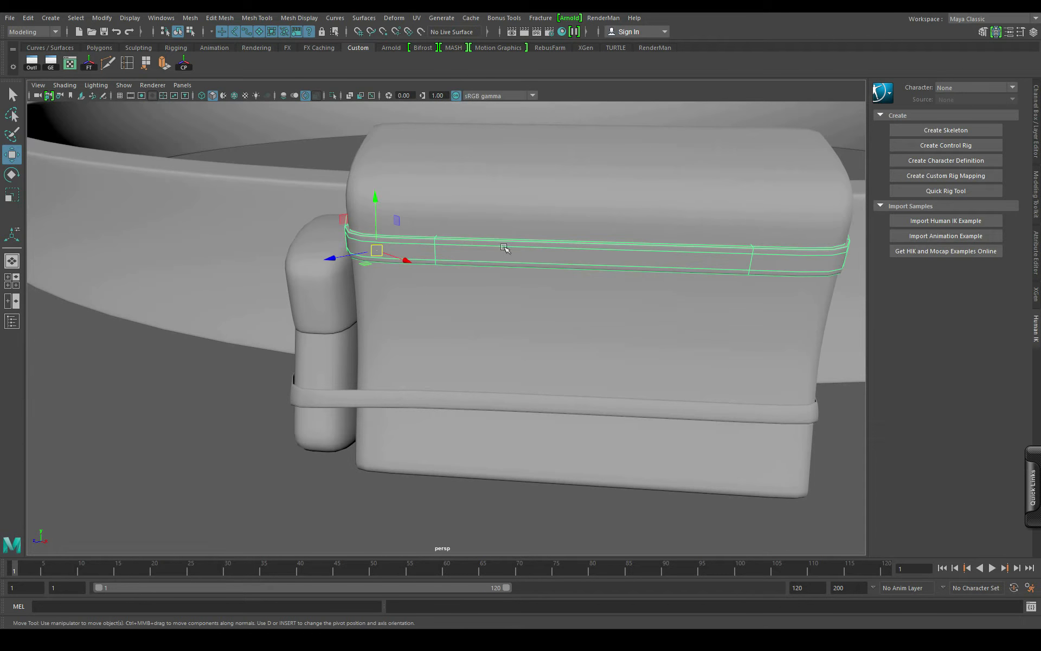
{"action": "left_click", "coordinate": [132, 65]}
{"action": "left_click", "coordinate": [574, 254]}
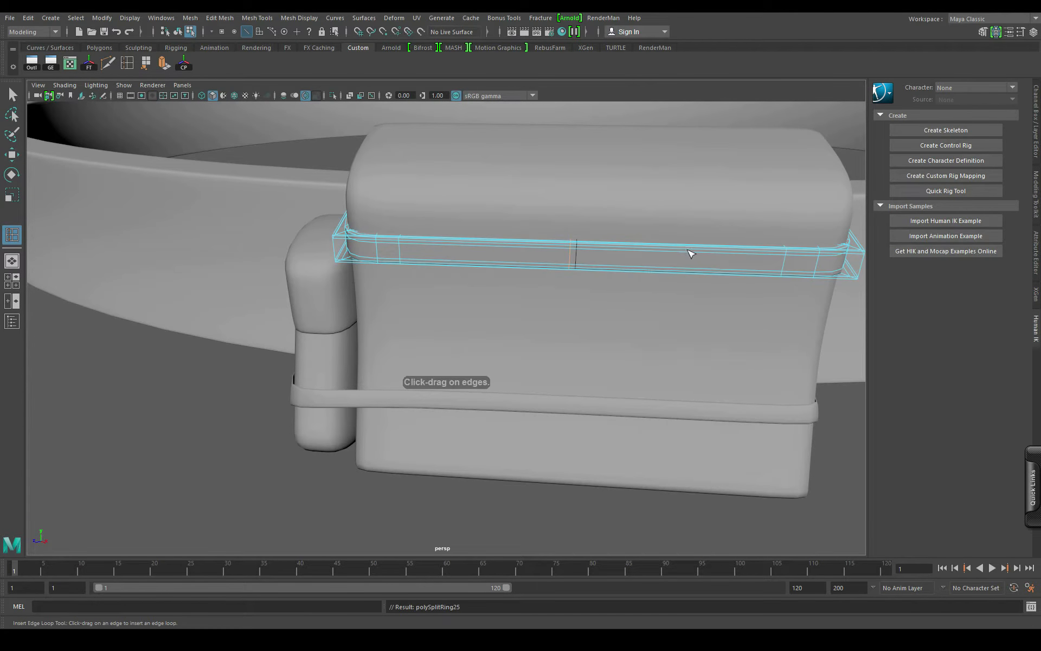
{"action": "left_click", "coordinate": [469, 249]}
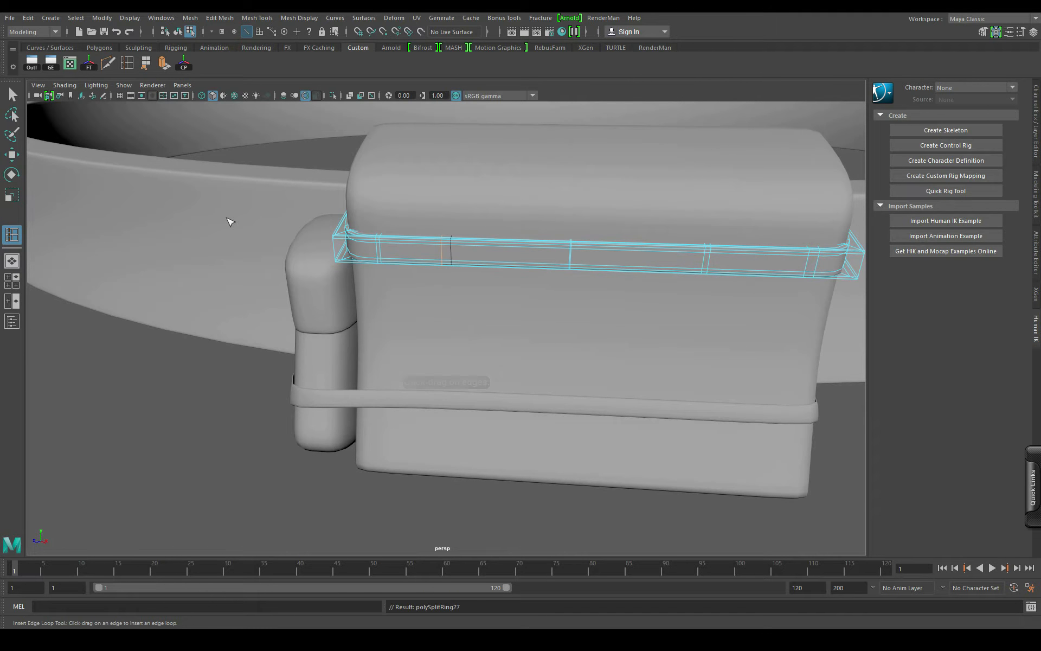
Step: Lower the trim band's inserted front edge nearest the end piece to bend the band slightly
{"action": "key", "text": "w"}
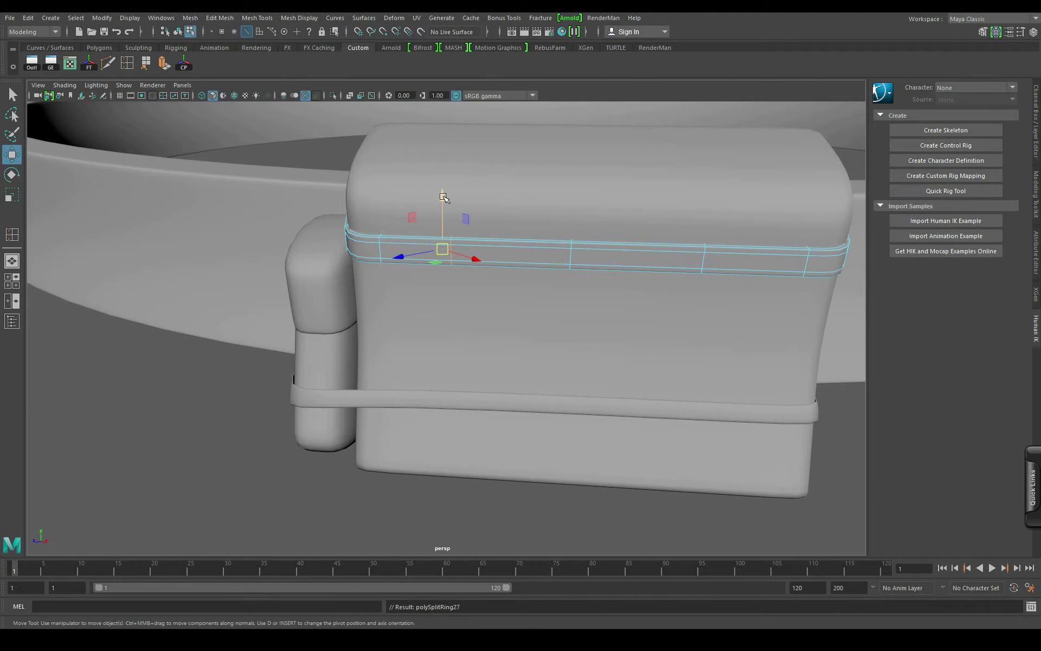
{"action": "left_click_drag", "start_coordinate": [443, 197], "coordinate": [486, 221]}
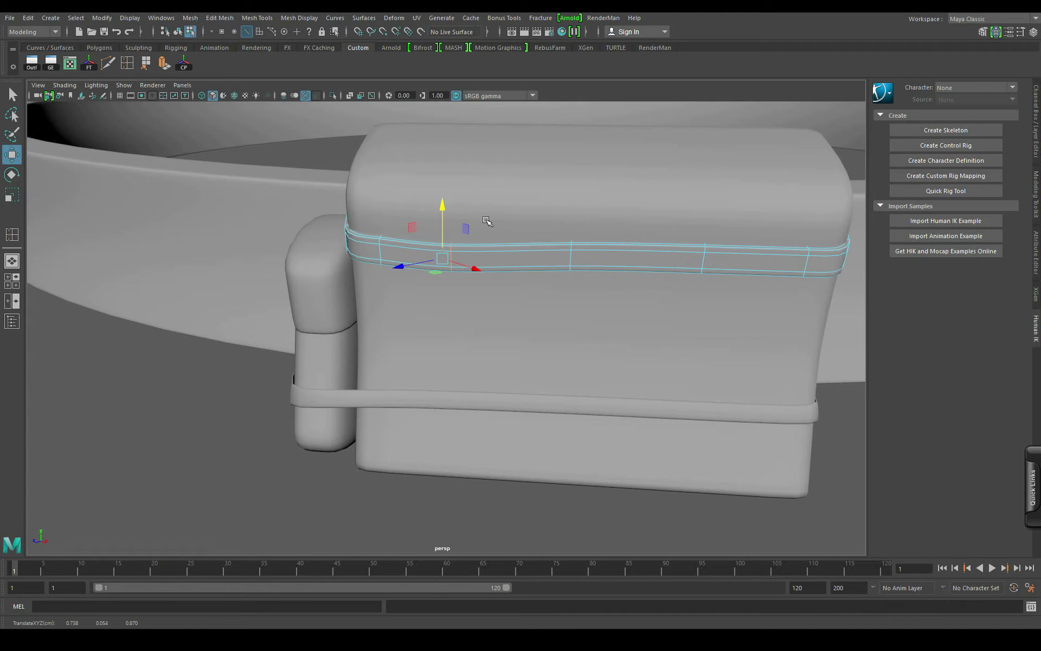
{"action": "right_click", "coordinate": [687, 251]}
{"action": "left_click", "coordinate": [651, 246]}
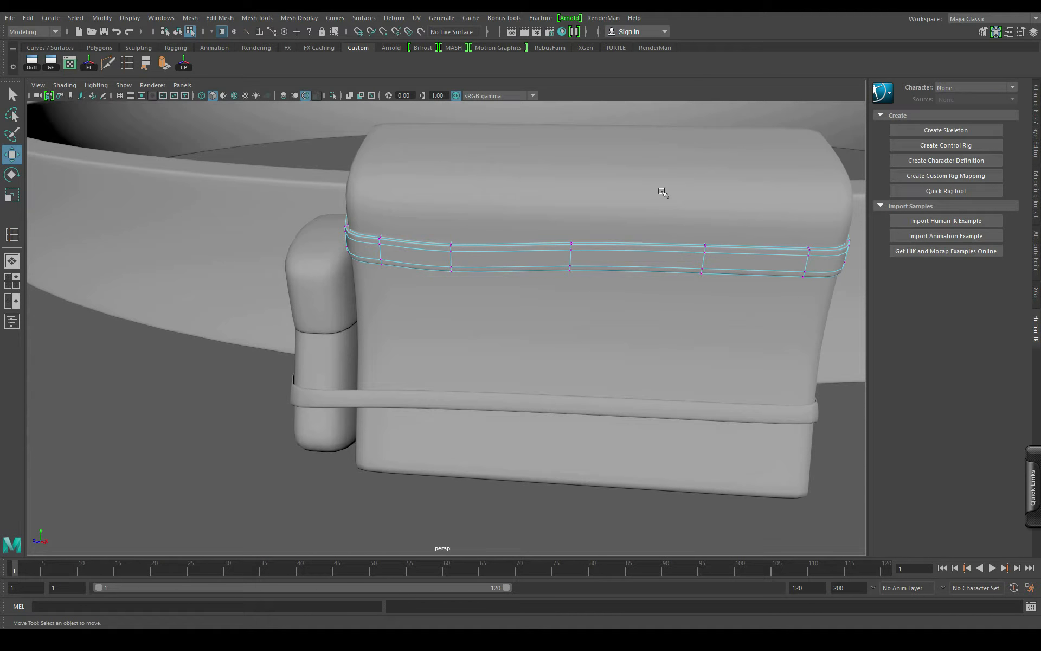
{"action": "left_click", "coordinate": [704, 248]}
{"action": "left_click_drag", "start_coordinate": [727, 314], "coordinate": [558, 351], "text": "alt"}
{"action": "left_click_drag", "start_coordinate": [496, 377], "coordinate": [549, 366], "text": "alt"}
Step: Select the trim band's edges at the block's free end and move them vertically to make the band uneven
{"action": "right_click_drag", "start_coordinate": [483, 305], "coordinate": [484, 268]}
{"action": "scroll", "coordinate": [491, 293], "scroll_direction": "up", "scroll_amount": 5}
{"action": "left_click", "coordinate": [514, 297]}
{"action": "left_click_drag", "start_coordinate": [530, 254], "coordinate": [561, 334]}
{"action": "scroll", "coordinate": [577, 320], "scroll_direction": "down", "scroll_amount": 8}
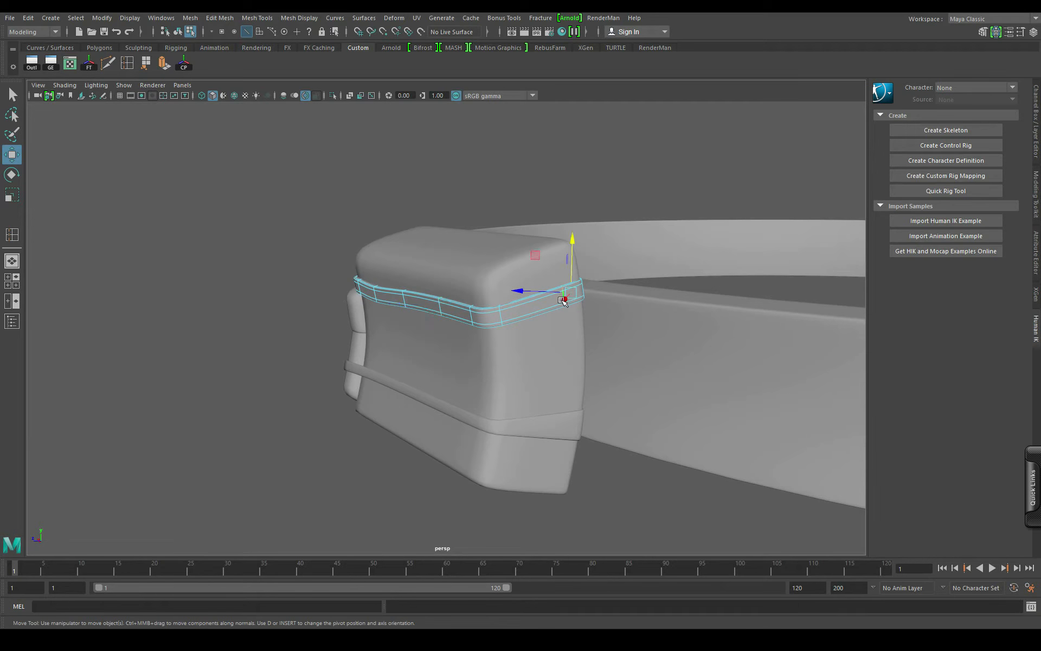
{"action": "left_click", "coordinate": [562, 302]}
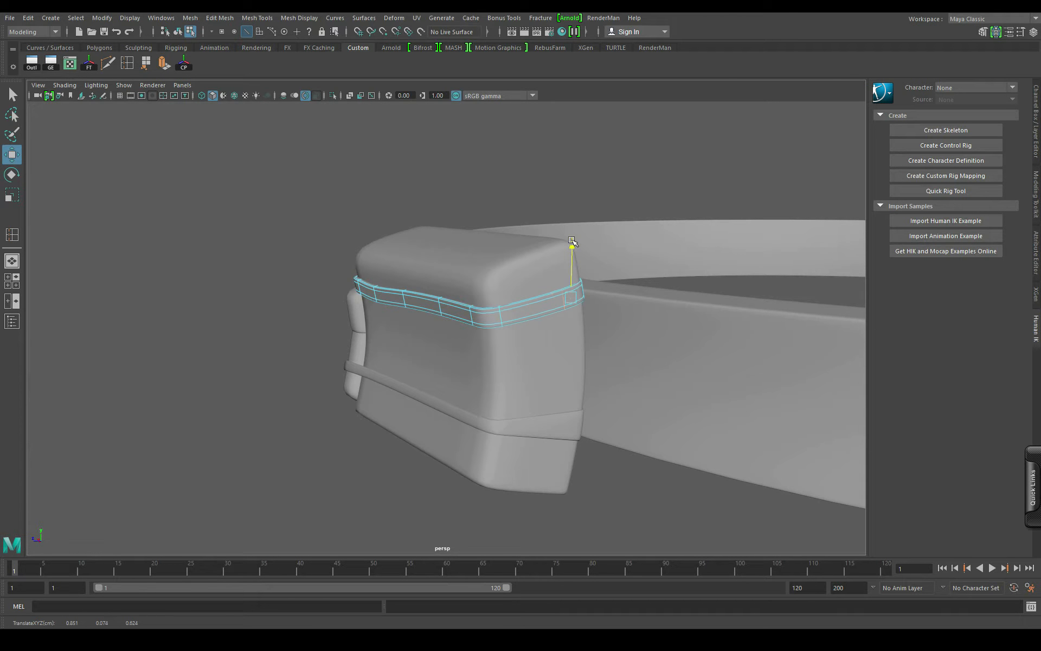
{"action": "left_click_drag", "start_coordinate": [572, 241], "coordinate": [460, 335]}
Step: Raise the trim band's corner edge above the end piece slightly and activate Rotate for it
{"action": "scroll", "coordinate": [460, 335], "scroll_direction": "up", "scroll_amount": 3}
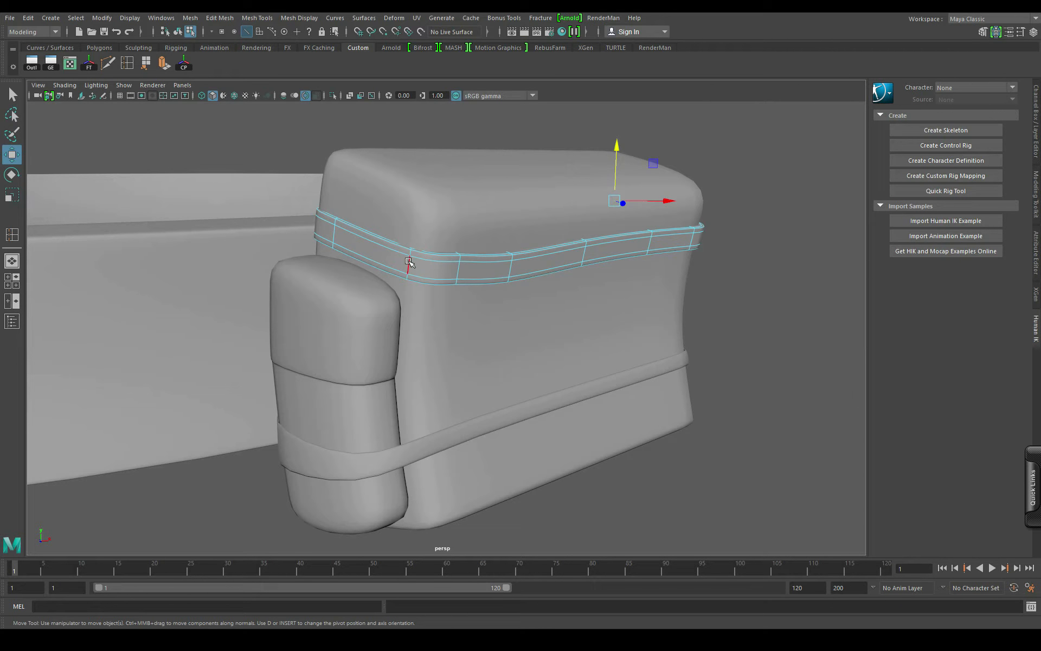
{"action": "left_click_drag", "start_coordinate": [420, 227], "coordinate": [419, 213]}
{"action": "key", "text": "e"}
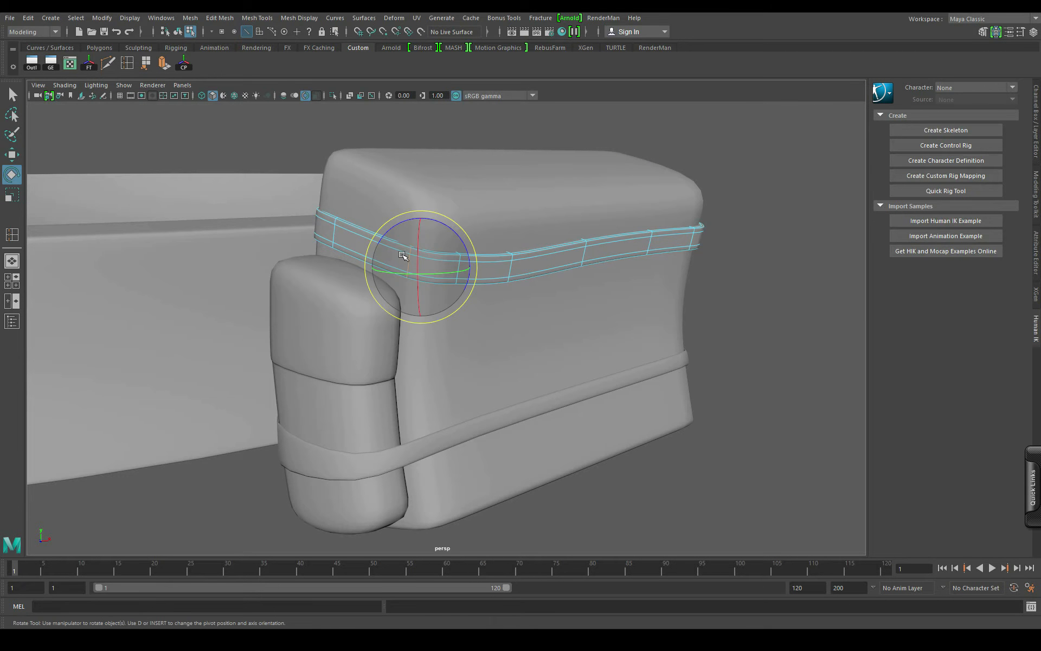
{"action": "left_click_drag", "start_coordinate": [719, 341], "coordinate": [507, 369], "text": "alt"}
{"action": "scroll", "coordinate": [507, 369], "scroll_direction": "up", "scroll_amount": 4}
{"action": "scroll", "coordinate": [506, 369], "scroll_direction": "down", "scroll_amount": 2}
{"action": "right_click_drag", "start_coordinate": [704, 404], "coordinate": [513, 395], "text": "alt"}
{"action": "middle_click_drag", "start_coordinate": [401, 396], "coordinate": [446, 386], "text": "alt"}
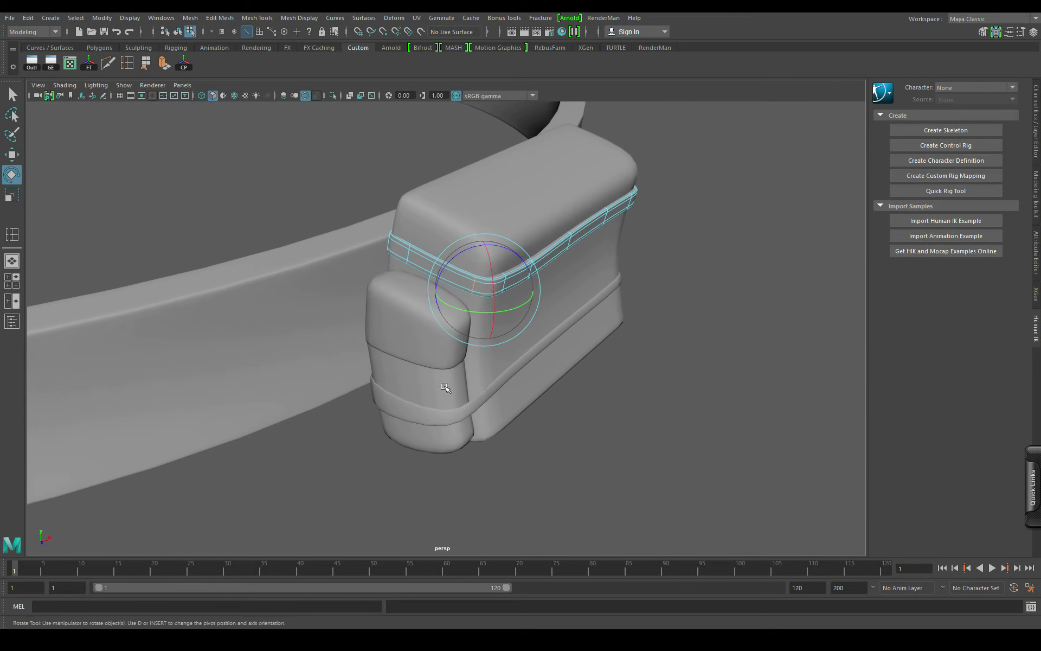
{"action": "left_click_drag", "start_coordinate": [446, 385], "coordinate": [375, 343], "text": "alt"}
Step: Insert edge loops across the lower strap along the block's front and on the outer side of the end piece
{"action": "left_click", "coordinate": [354, 332]}
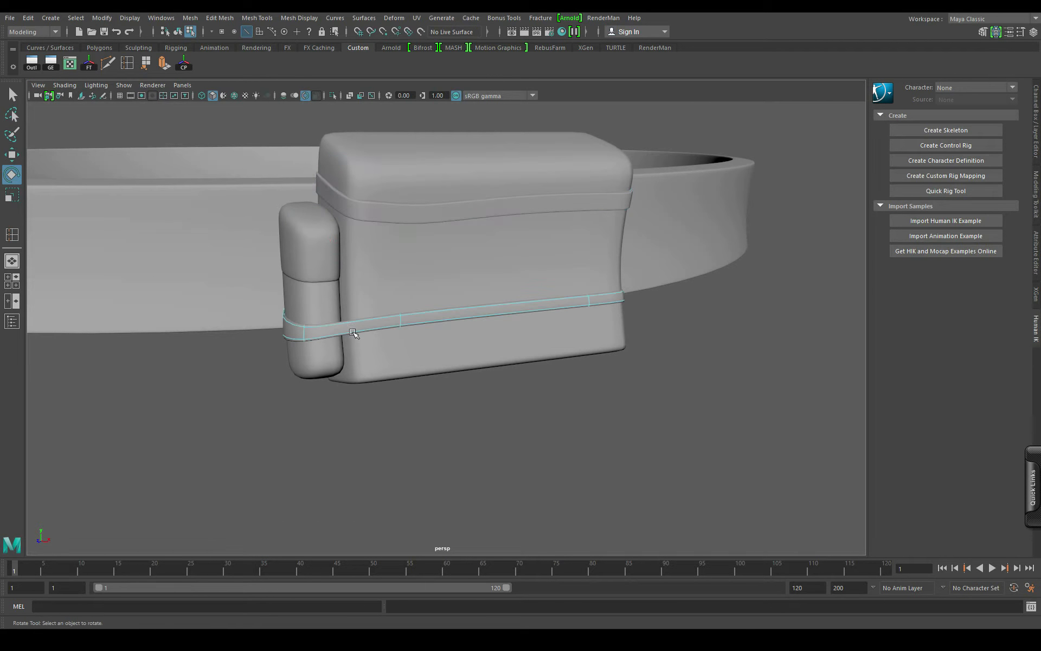
{"action": "left_click", "coordinate": [13, 235]}
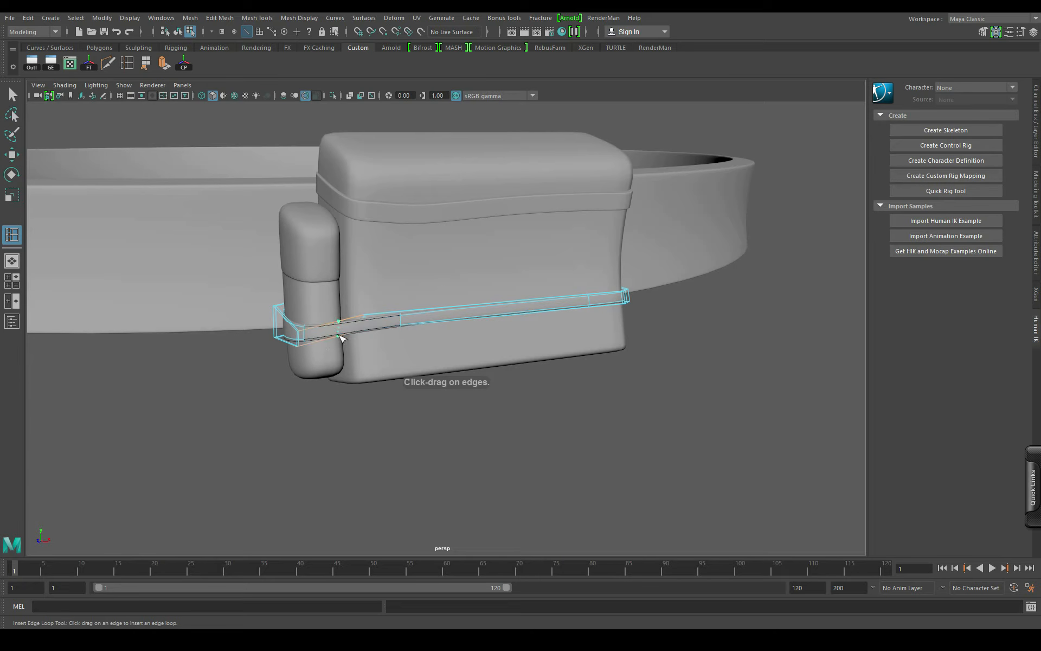
{"action": "left_click_drag", "start_coordinate": [348, 333], "coordinate": [347, 333]}
{"action": "left_click", "coordinate": [381, 328]}
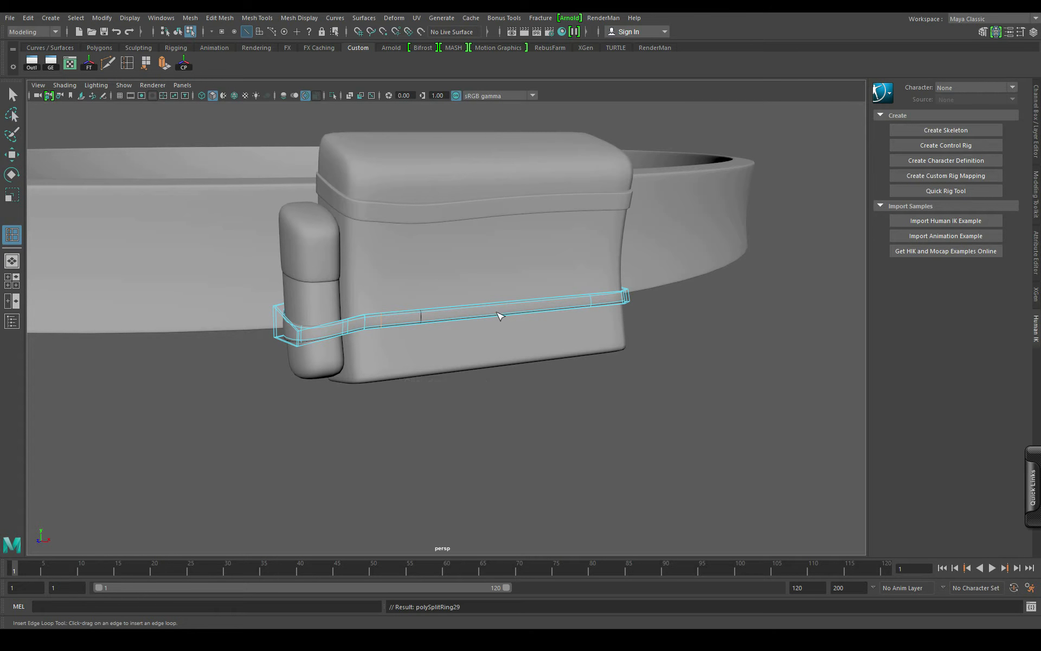
{"action": "left_click_drag", "start_coordinate": [497, 315], "coordinate": [659, 361]}
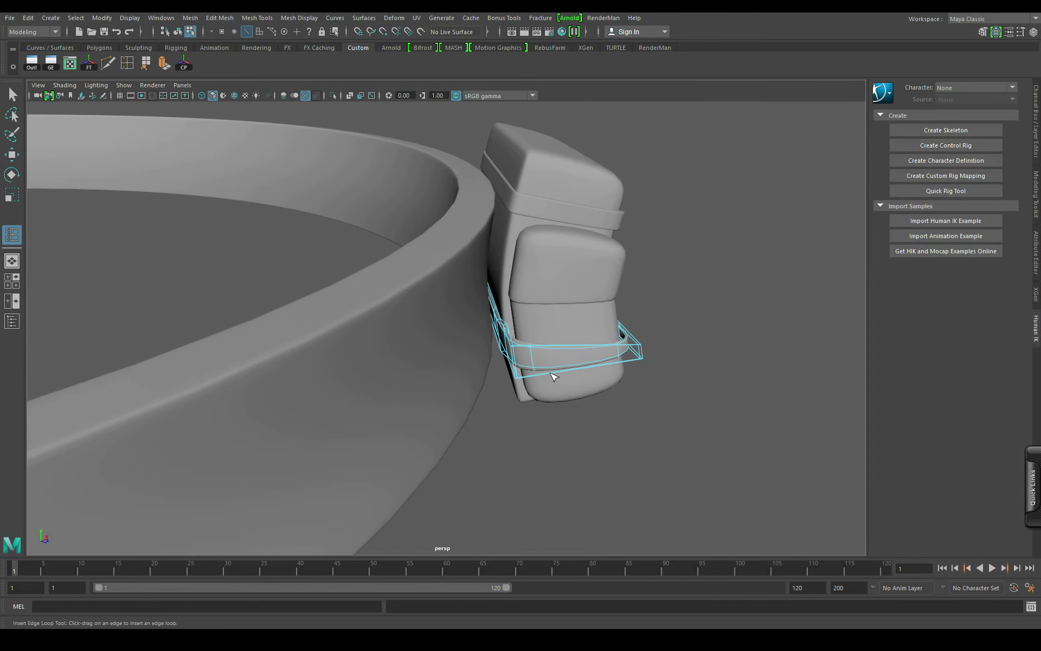
{"action": "left_click", "coordinate": [581, 373]}
Step: Move the strap's inserted edge on the outer side of the end piece to fit the strap against it
{"action": "left_click", "coordinate": [12, 155]}
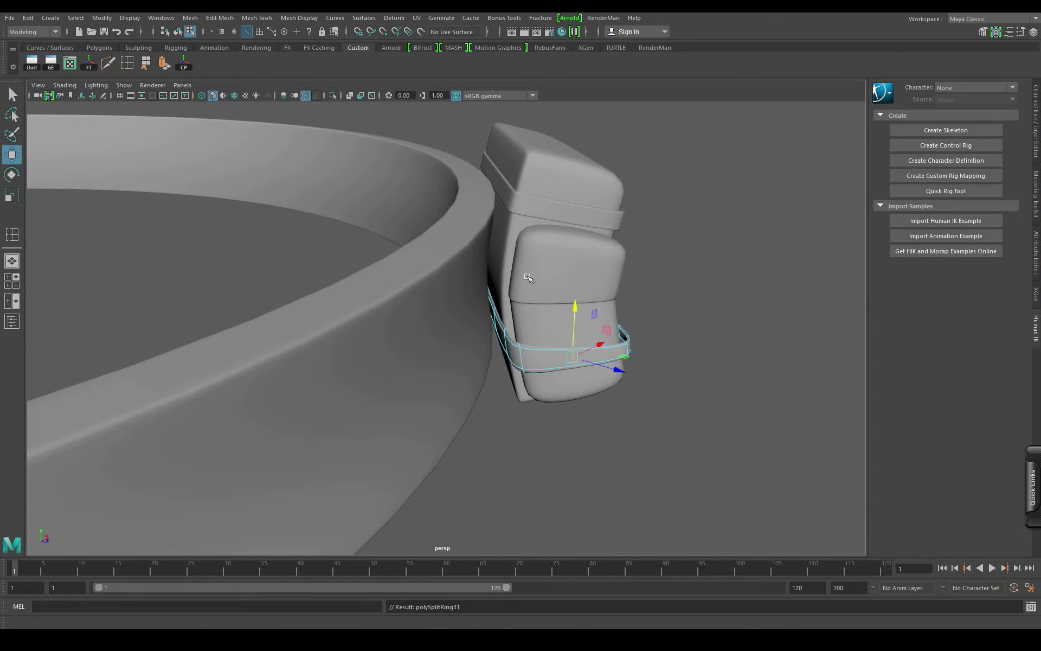
{"action": "left_click_drag", "start_coordinate": [515, 290], "coordinate": [397, 279], "text": "alt"}
{"action": "scroll", "coordinate": [397, 279], "scroll_direction": "up", "scroll_amount": 2}
{"action": "middle_click_drag", "start_coordinate": [287, 343], "coordinate": [444, 350], "text": "alt"}
{"action": "scroll", "coordinate": [414, 340], "scroll_direction": "up", "scroll_amount": 3}
{"action": "middle_click_drag", "start_coordinate": [399, 310], "coordinate": [515, 320], "text": "alt"}
{"action": "left_click_drag", "start_coordinate": [482, 325], "coordinate": [465, 407], "text": "alt"}
{"action": "scroll", "coordinate": [465, 407], "scroll_direction": "up", "scroll_amount": 4}
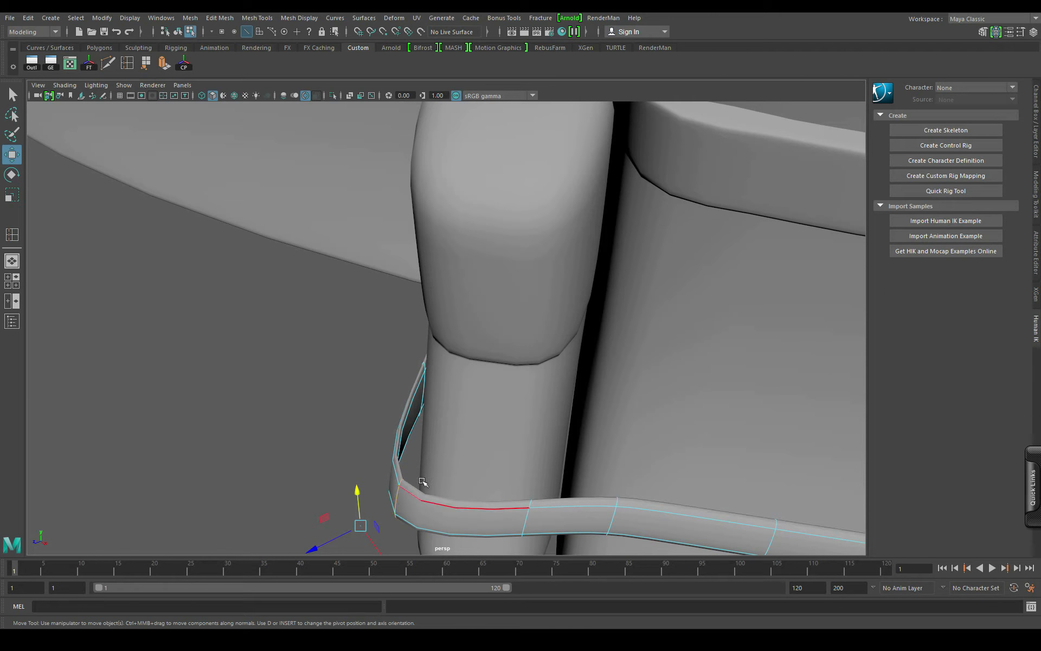
{"action": "left_click_drag", "start_coordinate": [361, 525], "coordinate": [409, 498]}
Step: Delete the strap's vertical edge loop in the gap between the end piece and the block
{"action": "left_click_drag", "start_coordinate": [604, 460], "coordinate": [582, 383], "text": "alt"}
{"action": "left_click_drag", "start_coordinate": [494, 306], "coordinate": [421, 457], "text": "alt"}
{"action": "double_click", "coordinate": [502, 307]}
{"action": "left_click_drag", "start_coordinate": [449, 516], "coordinate": [475, 525], "text": "alt"}
{"action": "middle_click_drag", "start_coordinate": [566, 537], "coordinate": [531, 340], "text": "alt"}
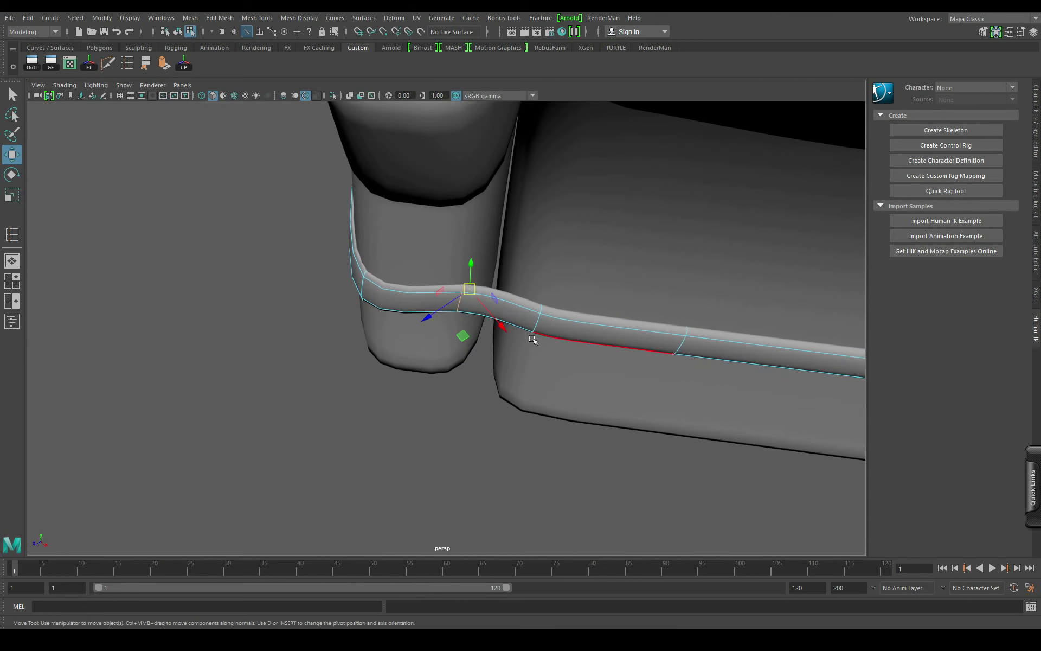
{"action": "double_click", "coordinate": [536, 325]}
{"action": "left_click_drag", "start_coordinate": [535, 327], "coordinate": [527, 281], "text": "alt"}
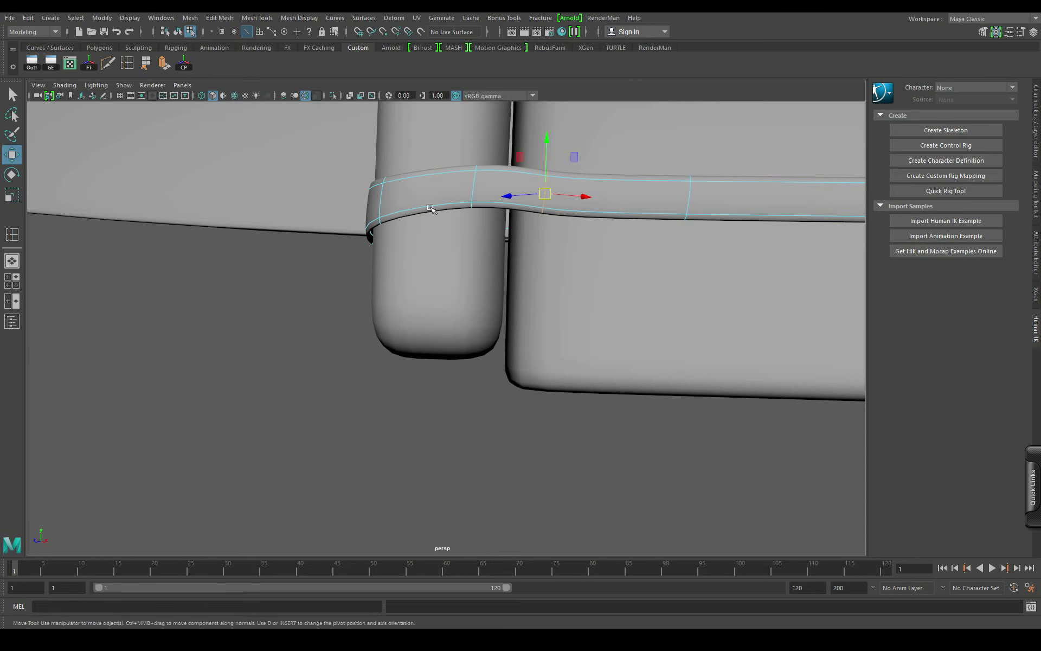
{"action": "left_click_drag", "start_coordinate": [433, 209], "coordinate": [599, 314], "text": "alt"}
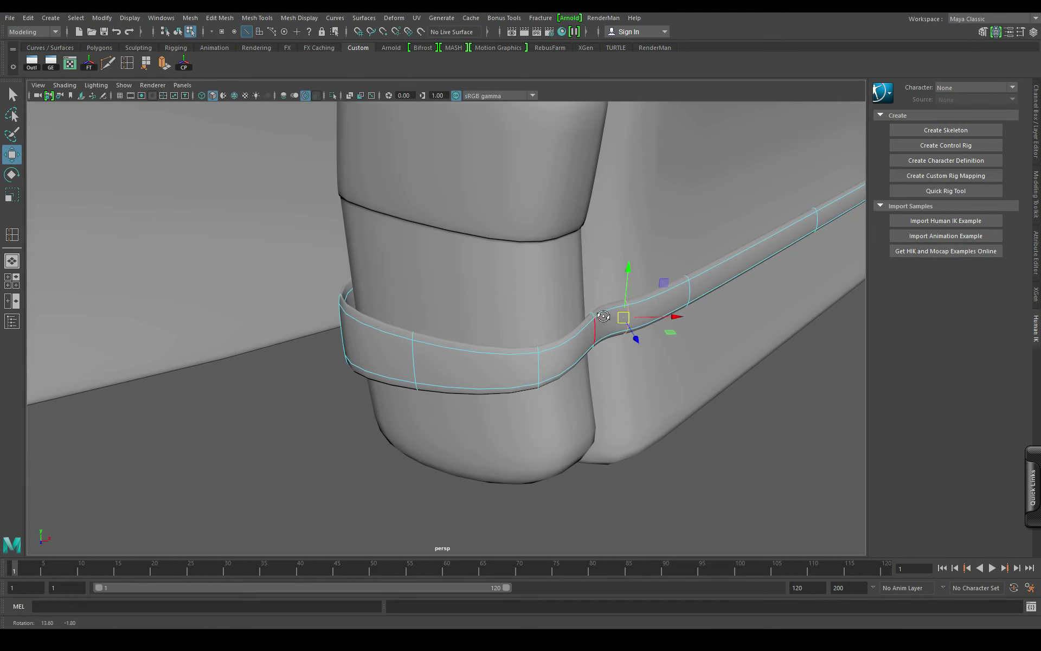
{"action": "double_click", "coordinate": [597, 331]}
{"action": "key", "text": "ctrl+Delete"}
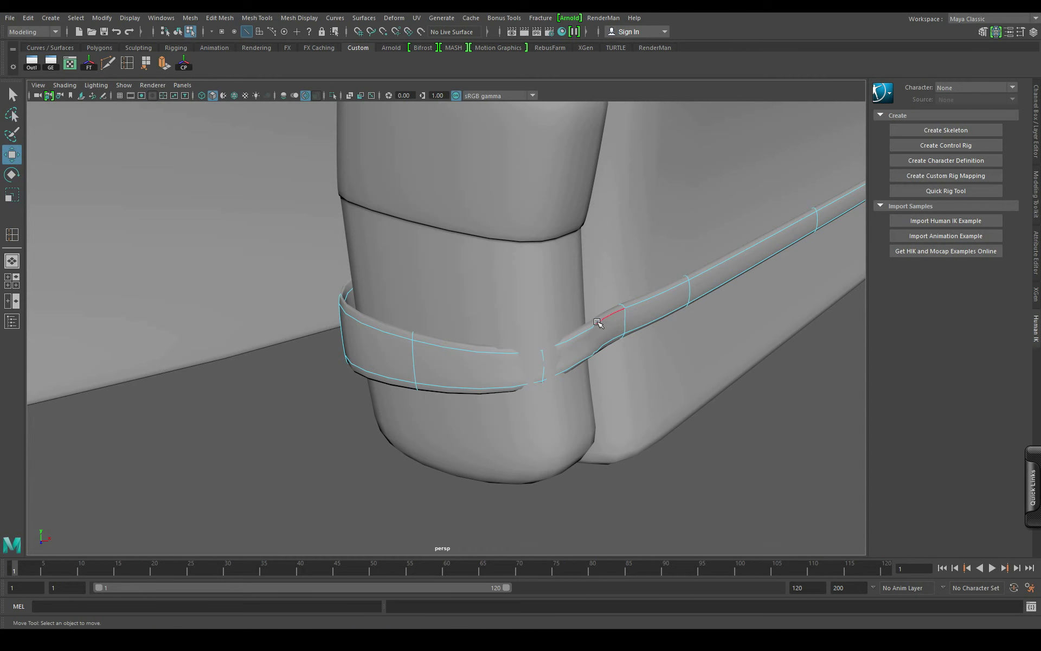
Step: Delete the removed loop's leftover vertices and reposition the strap's vertices so it fits around the end piece
{"action": "right_click_drag", "start_coordinate": [600, 320], "coordinate": [548, 310]}
{"action": "left_click_drag", "start_coordinate": [560, 303], "coordinate": [643, 397]}
{"action": "key", "text": "Delete"}
{"action": "left_click_drag", "start_coordinate": [504, 315], "coordinate": [667, 417]}
{"action": "left_click_drag", "start_coordinate": [668, 366], "coordinate": [545, 322]}
{"action": "left_click_drag", "start_coordinate": [547, 352], "coordinate": [521, 351], "text": "alt"}
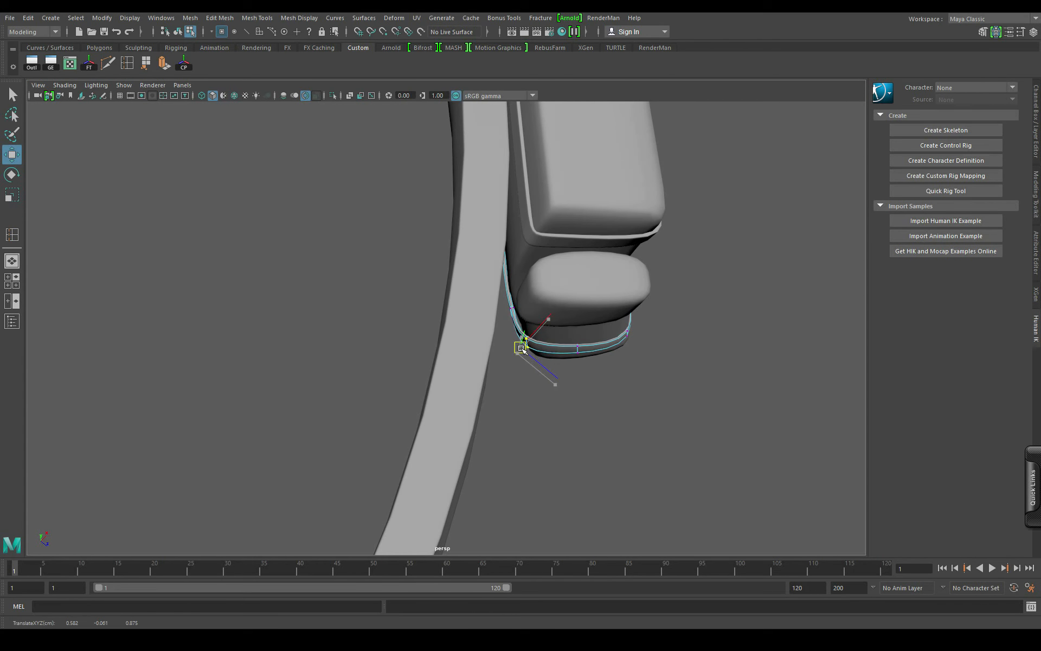
{"action": "mouse_move", "coordinate": [499, 295]}
{"action": "left_mouse_down"}
{"action": "mouse_move", "coordinate": [525, 330]}
{"action": "mouse_move", "coordinate": [516, 304]}
{"action": "left_mouse_up"}
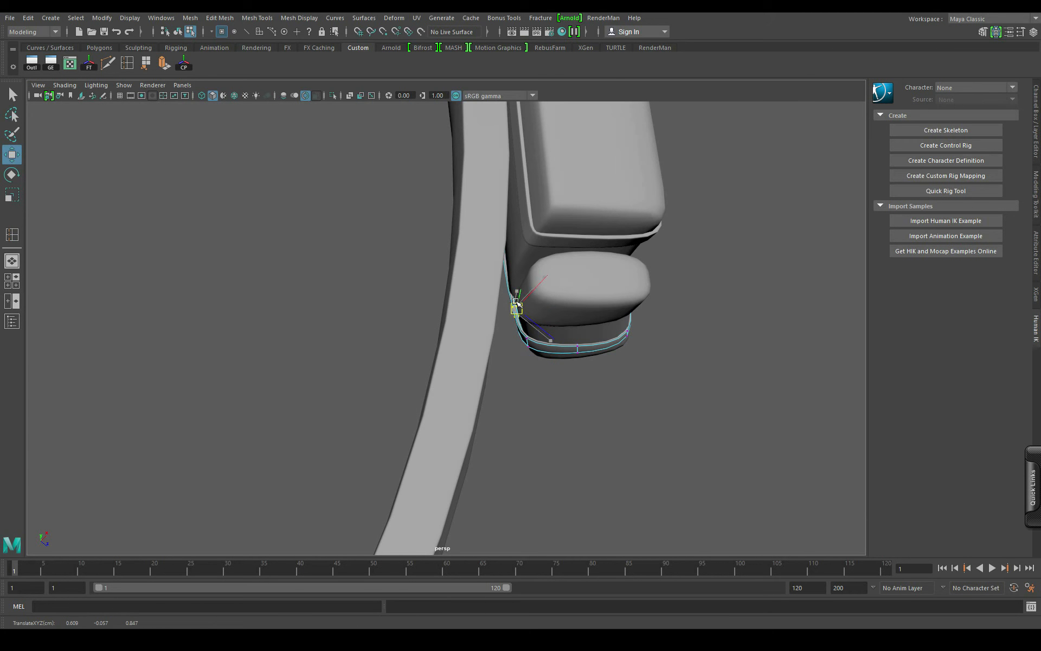
Step: Select the strap's vertical edge near the middle of the block's front and adjust its height slightly
{"action": "left_click_drag", "start_coordinate": [694, 365], "coordinate": [548, 360], "text": "alt"}
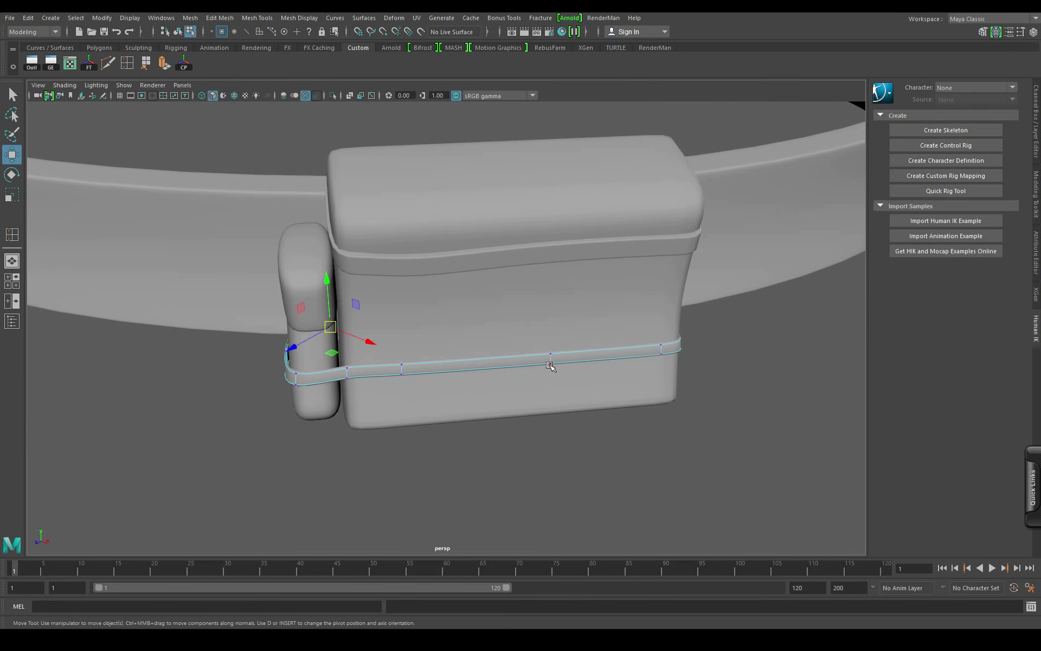
{"action": "right_click_drag", "start_coordinate": [548, 337], "coordinate": [549, 301]}
{"action": "right_click_drag", "start_coordinate": [592, 346], "coordinate": [592, 410], "text": "alt"}
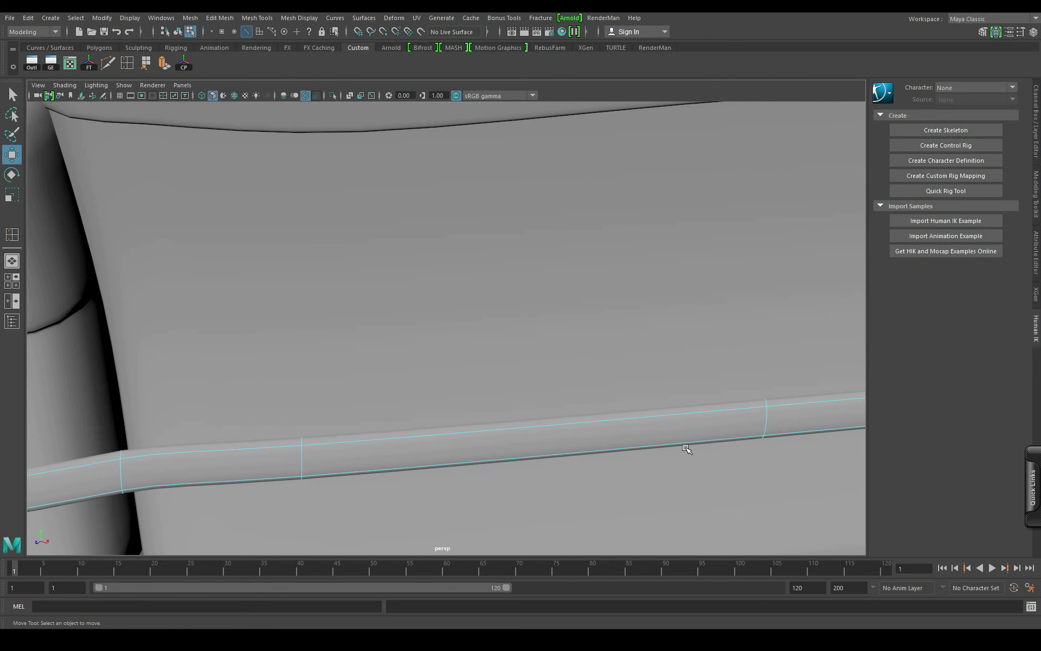
{"action": "left_click", "coordinate": [767, 421]}
{"action": "left_click_drag", "start_coordinate": [798, 375], "coordinate": [787, 414]}
{"action": "right_click_drag", "start_coordinate": [778, 416], "coordinate": [574, 418], "text": "alt"}
{"action": "left_click_drag", "start_coordinate": [573, 418], "coordinate": [574, 407], "text": "alt"}
{"action": "left_click_drag", "start_coordinate": [497, 270], "coordinate": [498, 260]}
Step: Lower the strap's edge at the block corner beside the end piece and scale it vertically to about 0.57
{"action": "scroll", "coordinate": [373, 322], "scroll_direction": "up", "scroll_amount": 1}
{"action": "key", "text": "d"}
{"action": "left_click", "coordinate": [351, 312]}
{"action": "left_click_drag", "start_coordinate": [359, 258], "coordinate": [359, 266]}
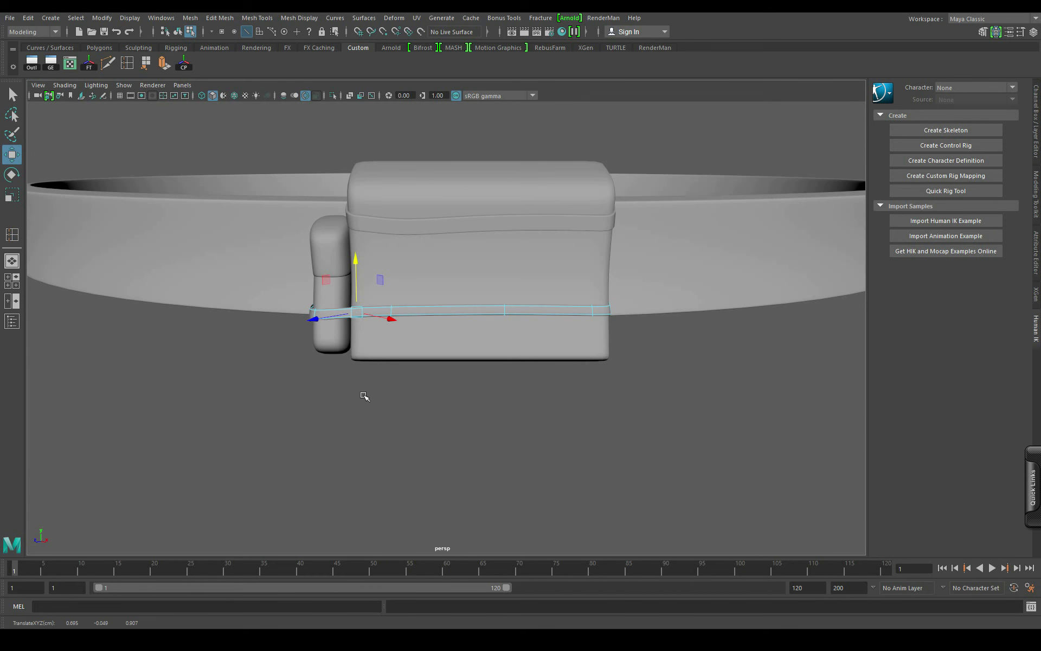
{"action": "key", "text": "r"}
{"action": "scroll", "coordinate": [374, 401], "scroll_direction": "up", "scroll_amount": 5}
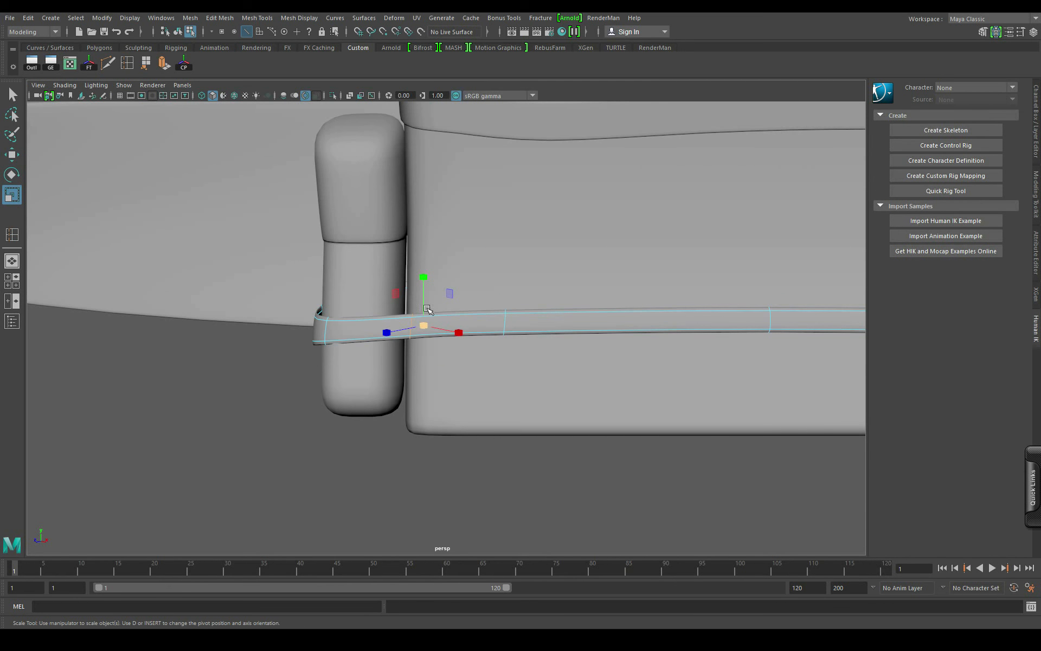
{"action": "left_click_drag", "start_coordinate": [423, 273], "coordinate": [421, 293]}
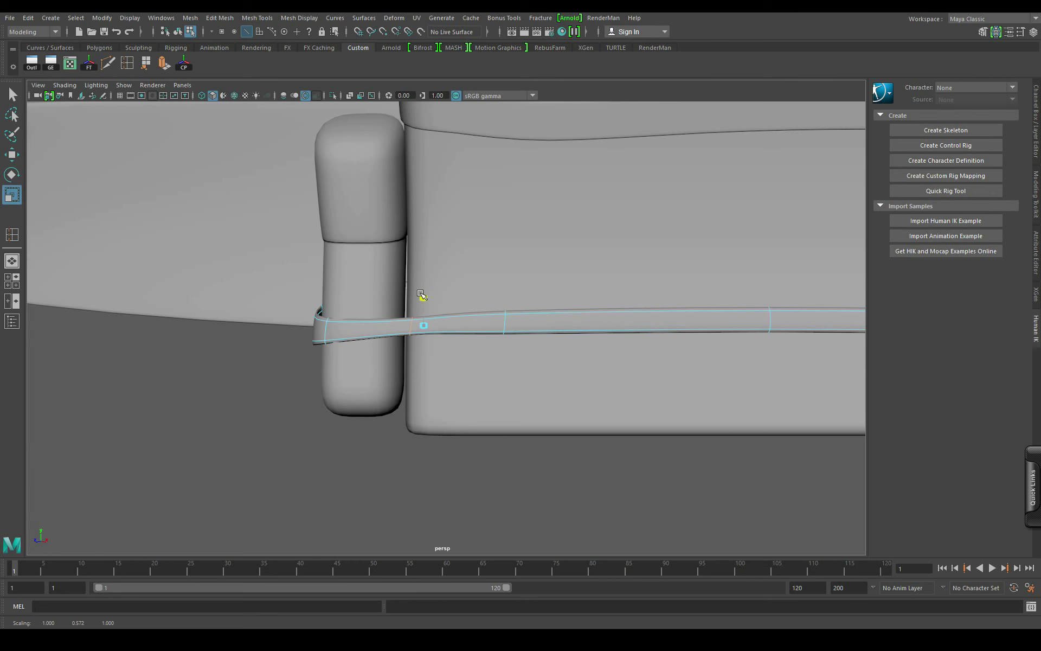
Step: Reposition the narrowed corner edge, add the neighbouring edge on the block's front, and move both down slightly
{"action": "key", "text": "w"}
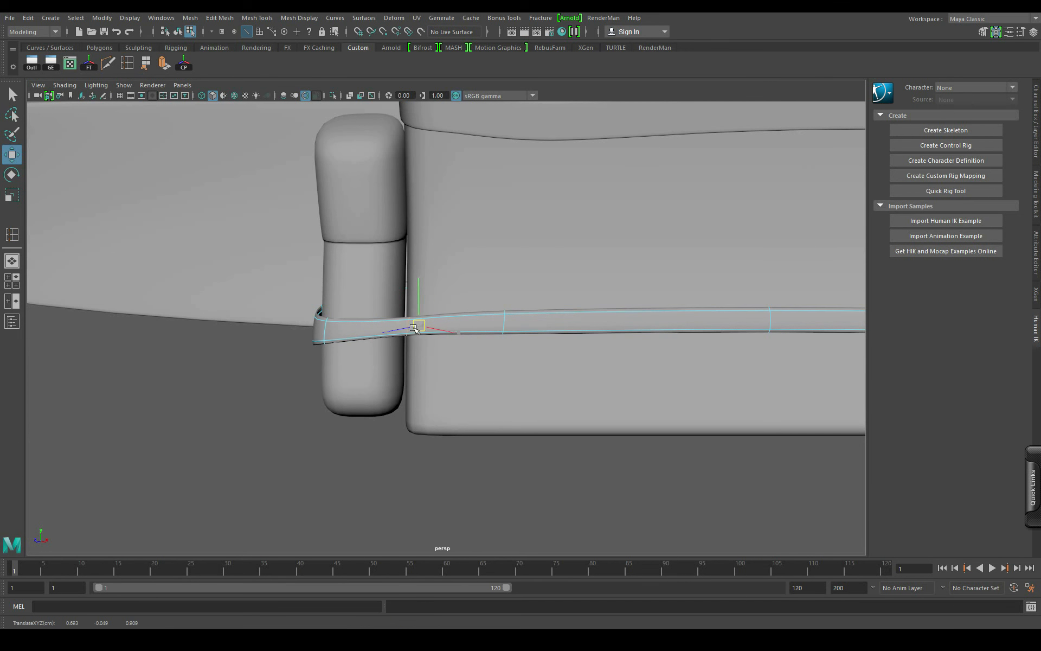
{"action": "left_click_drag", "start_coordinate": [427, 345], "coordinate": [466, 376], "text": "alt"}
{"action": "double_click", "coordinate": [500, 293]}
{"action": "left_click_drag", "start_coordinate": [449, 230], "coordinate": [456, 239]}
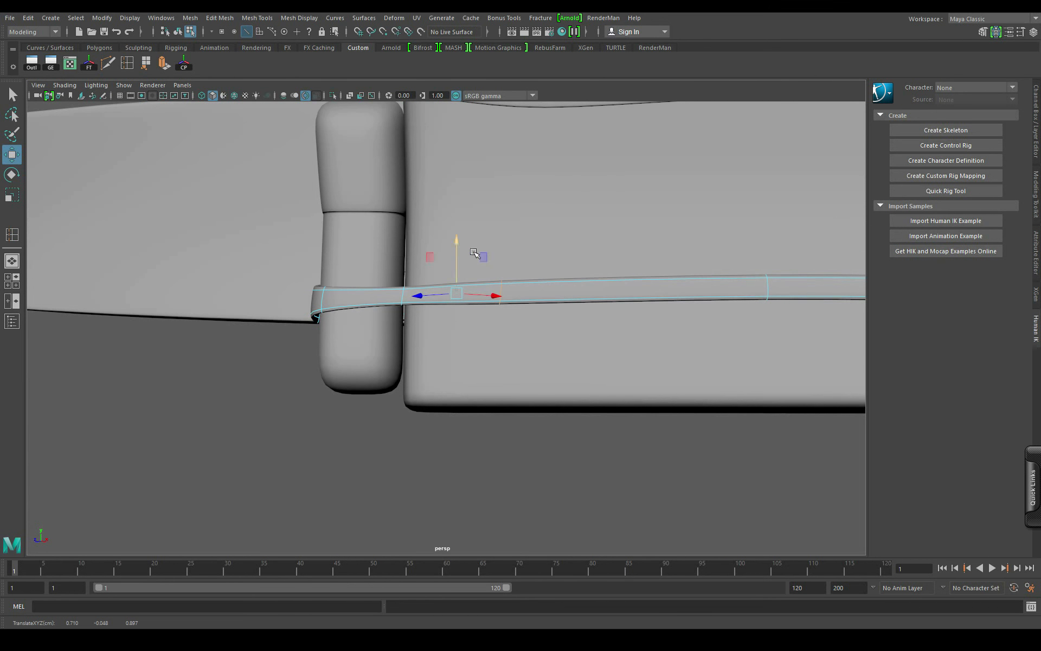
Step: Return to object selection mode, clear the selection and review the whole ring model from a distance
{"action": "scroll", "coordinate": [456, 240], "scroll_direction": "down", "scroll_amount": 9}
{"action": "left_click_drag", "start_coordinate": [668, 365], "coordinate": [658, 374], "text": "alt"}
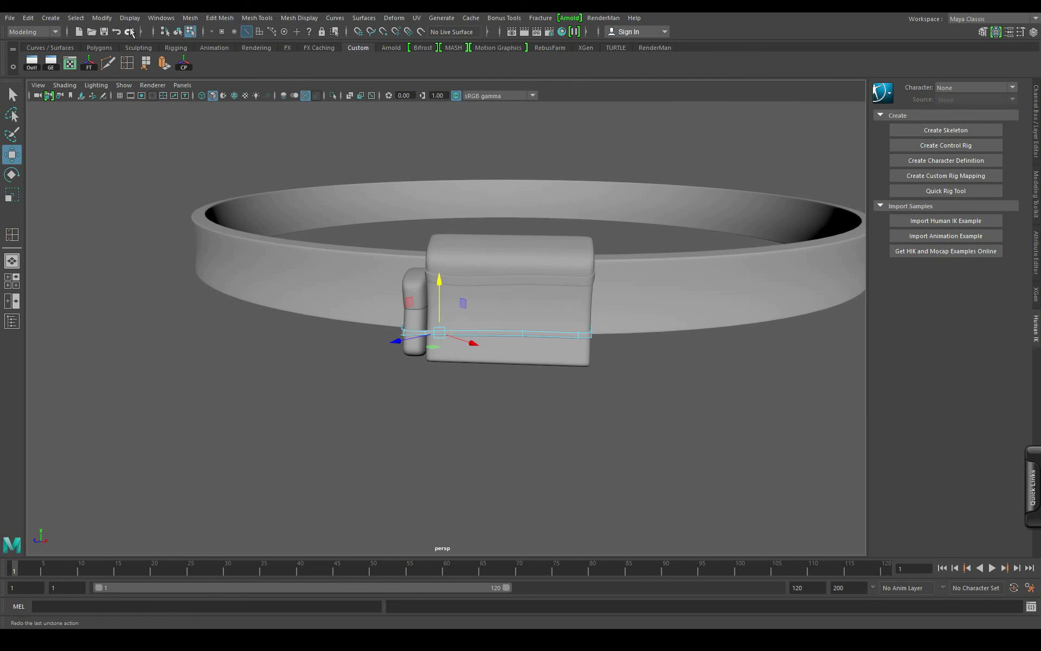
{"action": "left_click", "coordinate": [177, 31]}
{"action": "left_click", "coordinate": [525, 451]}
{"action": "scroll", "coordinate": [607, 453], "scroll_direction": "down", "scroll_amount": 5}
{"action": "left_click_drag", "start_coordinate": [607, 452], "coordinate": [616, 427], "text": "alt"}
{"action": "scroll", "coordinate": [616, 427], "scroll_direction": "down", "scroll_amount": 5}
{"action": "left_click_drag", "start_coordinate": [599, 379], "coordinate": [529, 371], "text": "alt"}
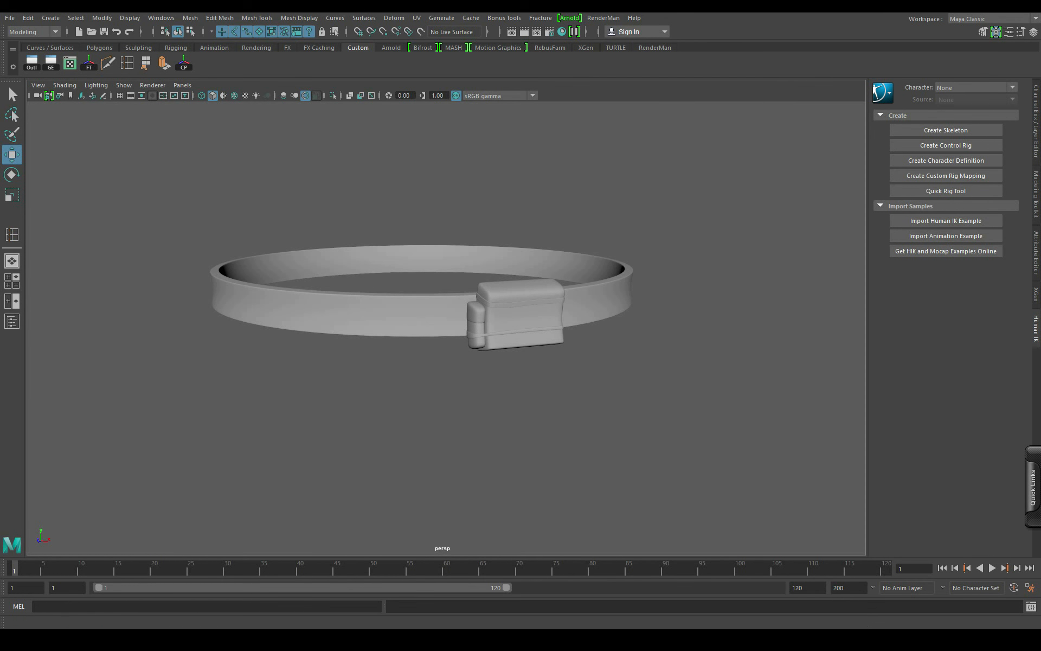
{"action": "mouse_move", "coordinate": [838, 639]}
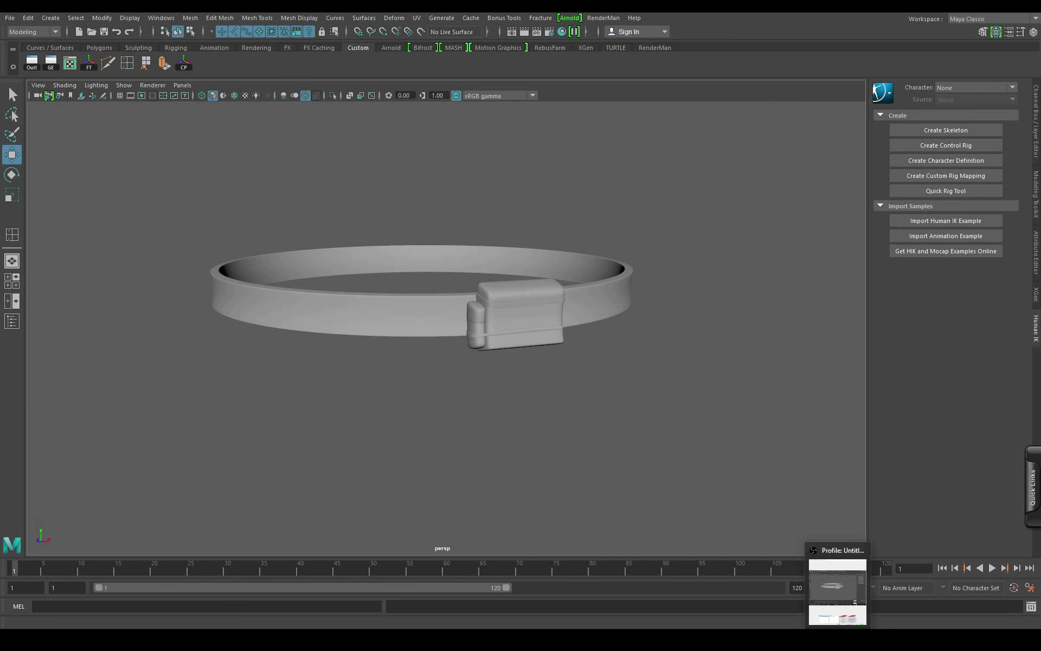